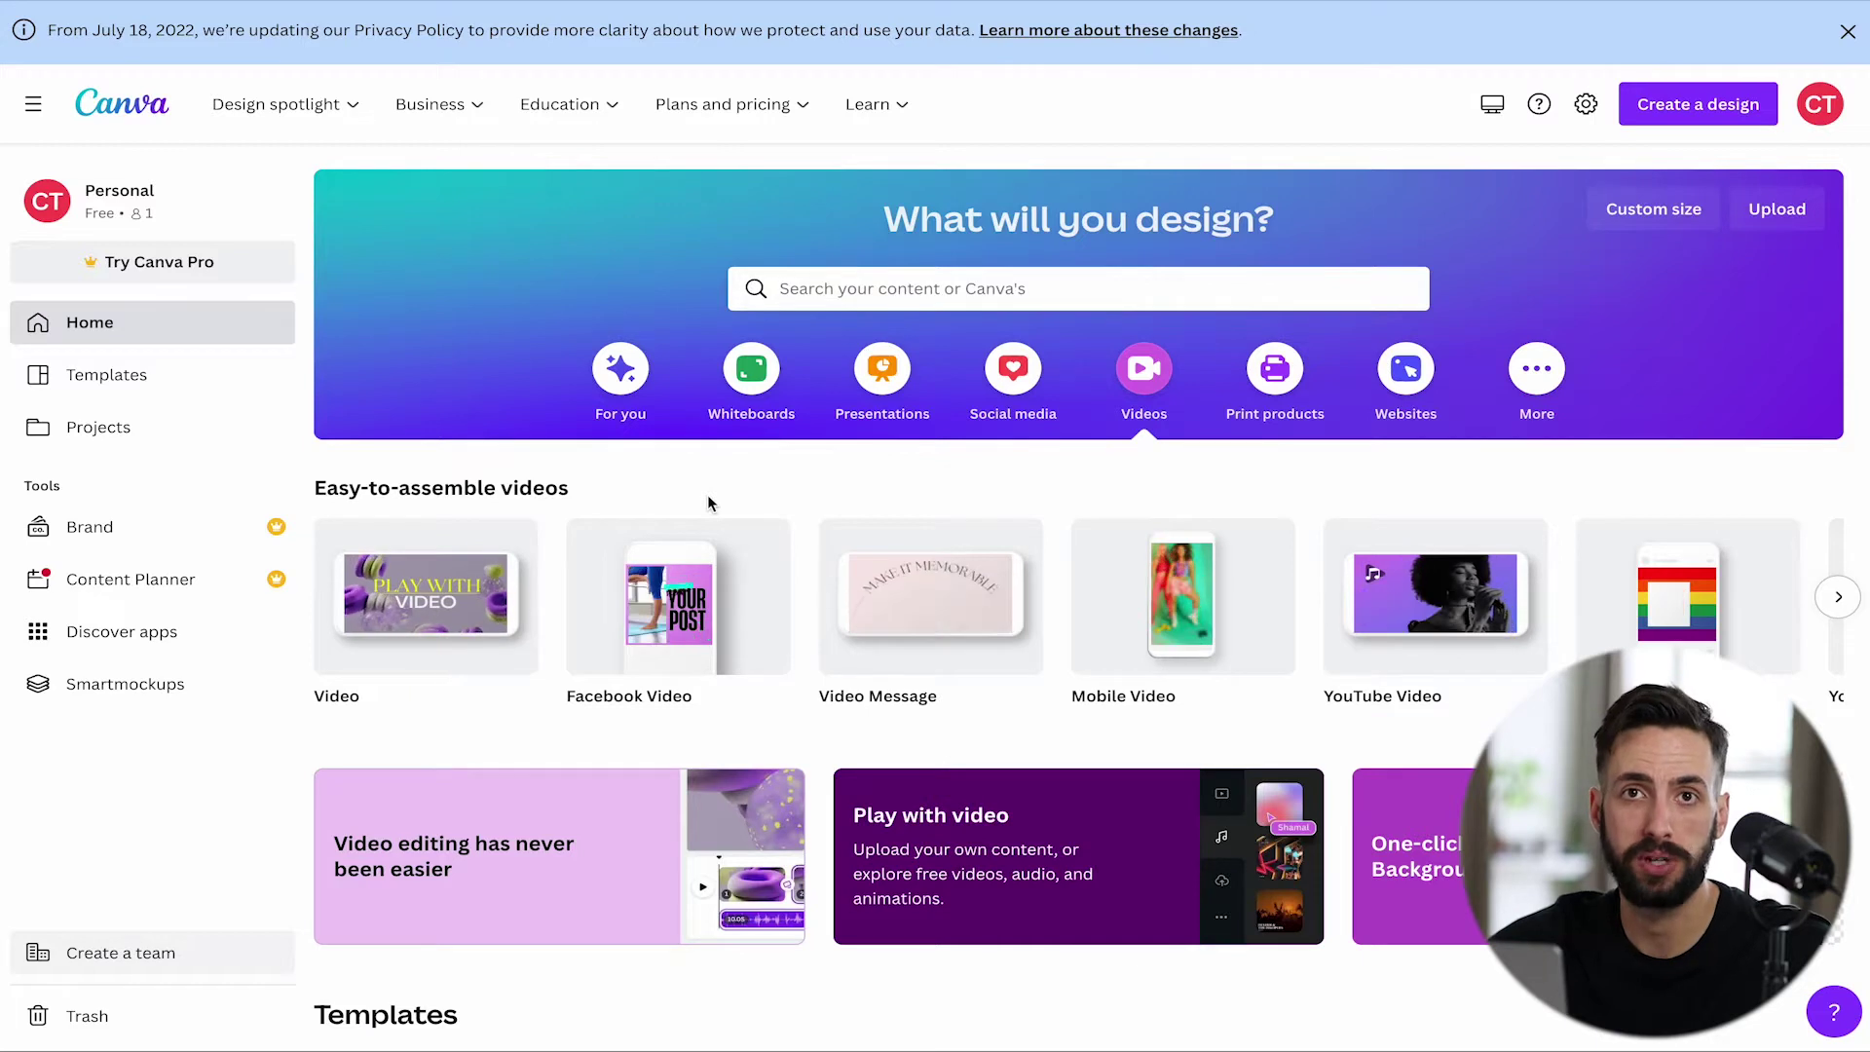
# Bring up the 1080 × 1080 px Facebook Video format in the Videos category with Create blank showing
pyautogui.moveTo(653, 582)
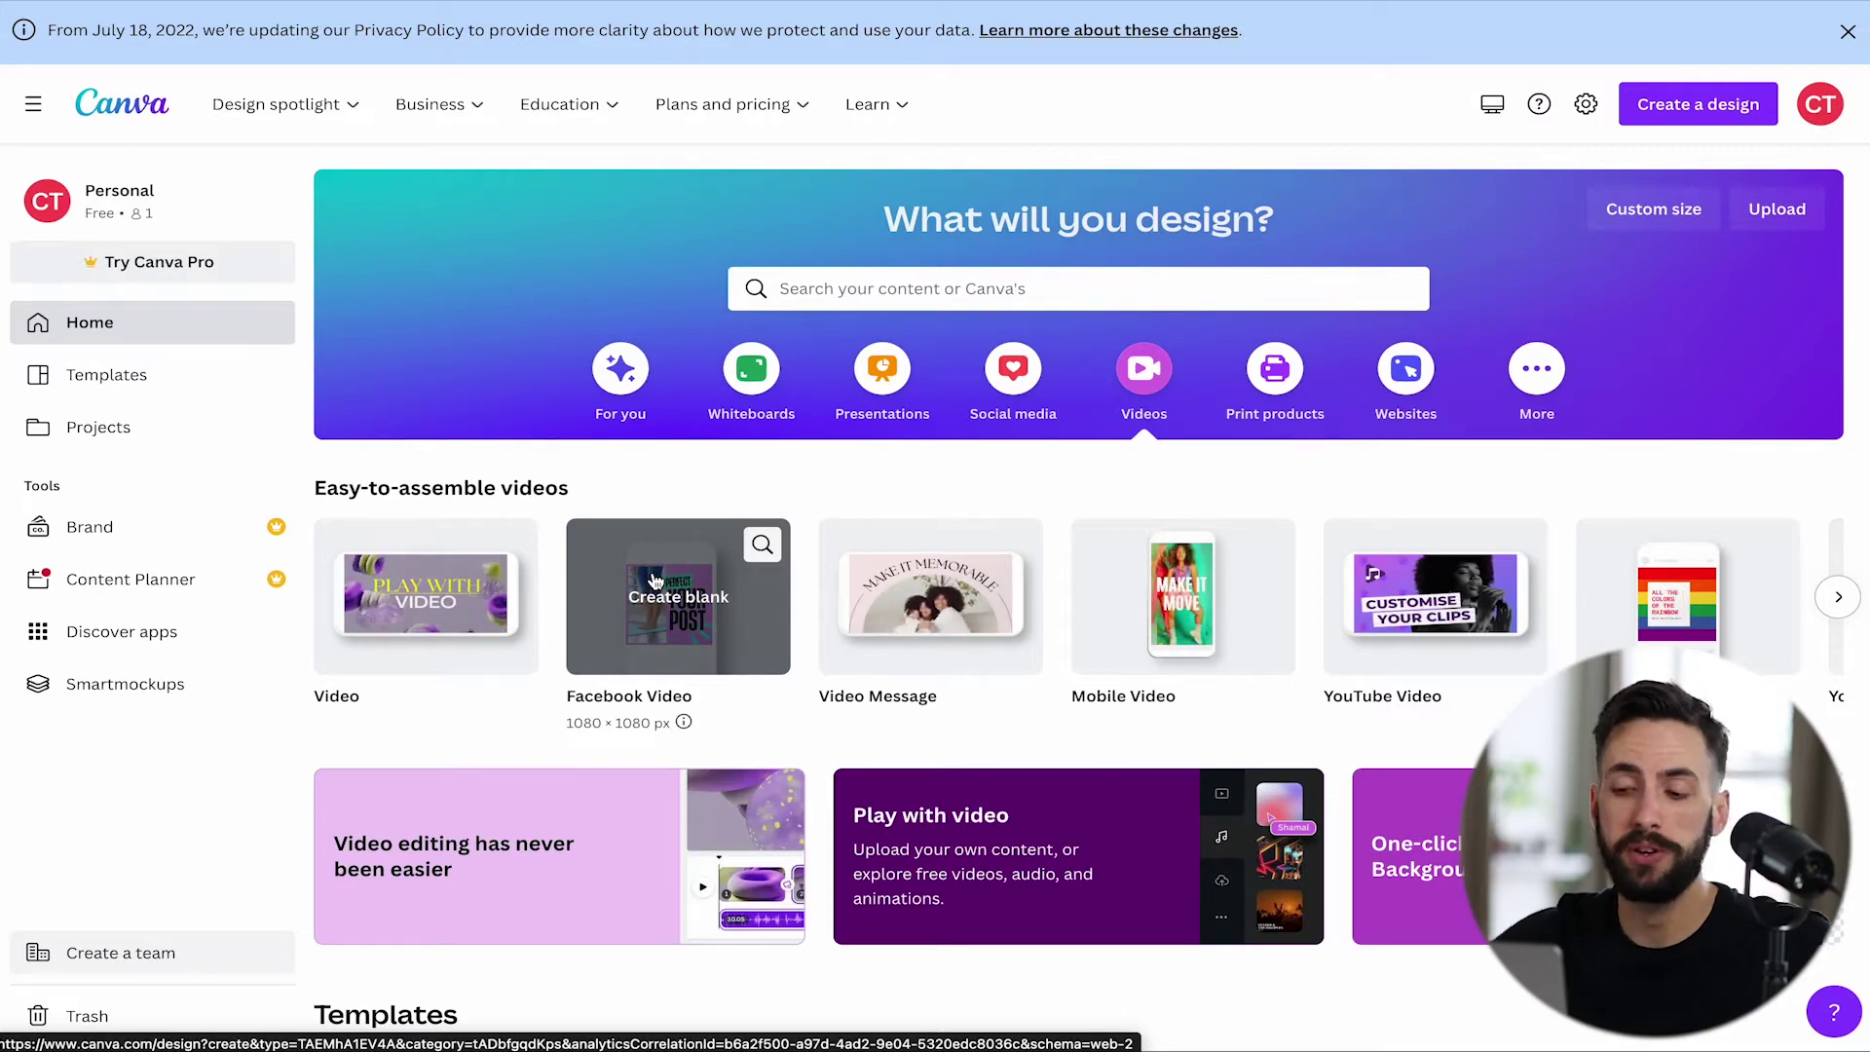
# Start a blank square Facebook Video and search templates for 'real estate'
pyautogui.click(665, 606)
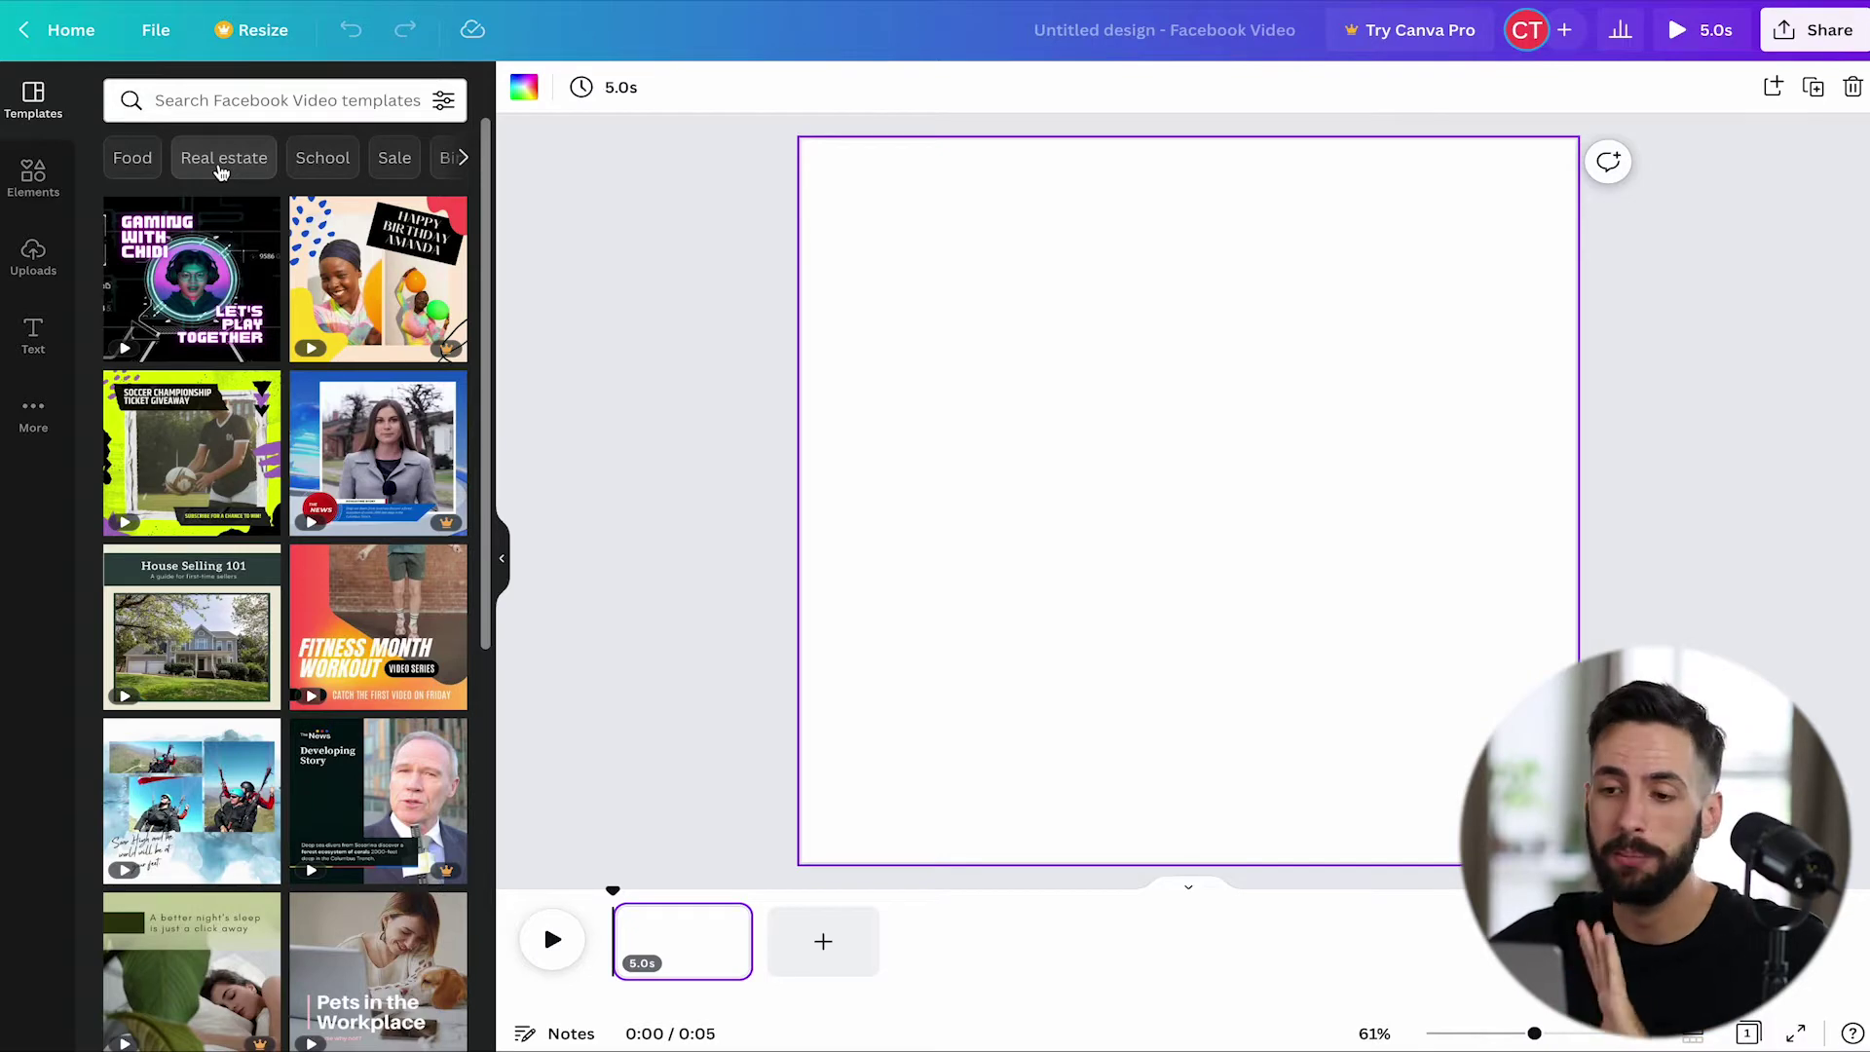
pyautogui.click(219, 101)
pyautogui.write('r')
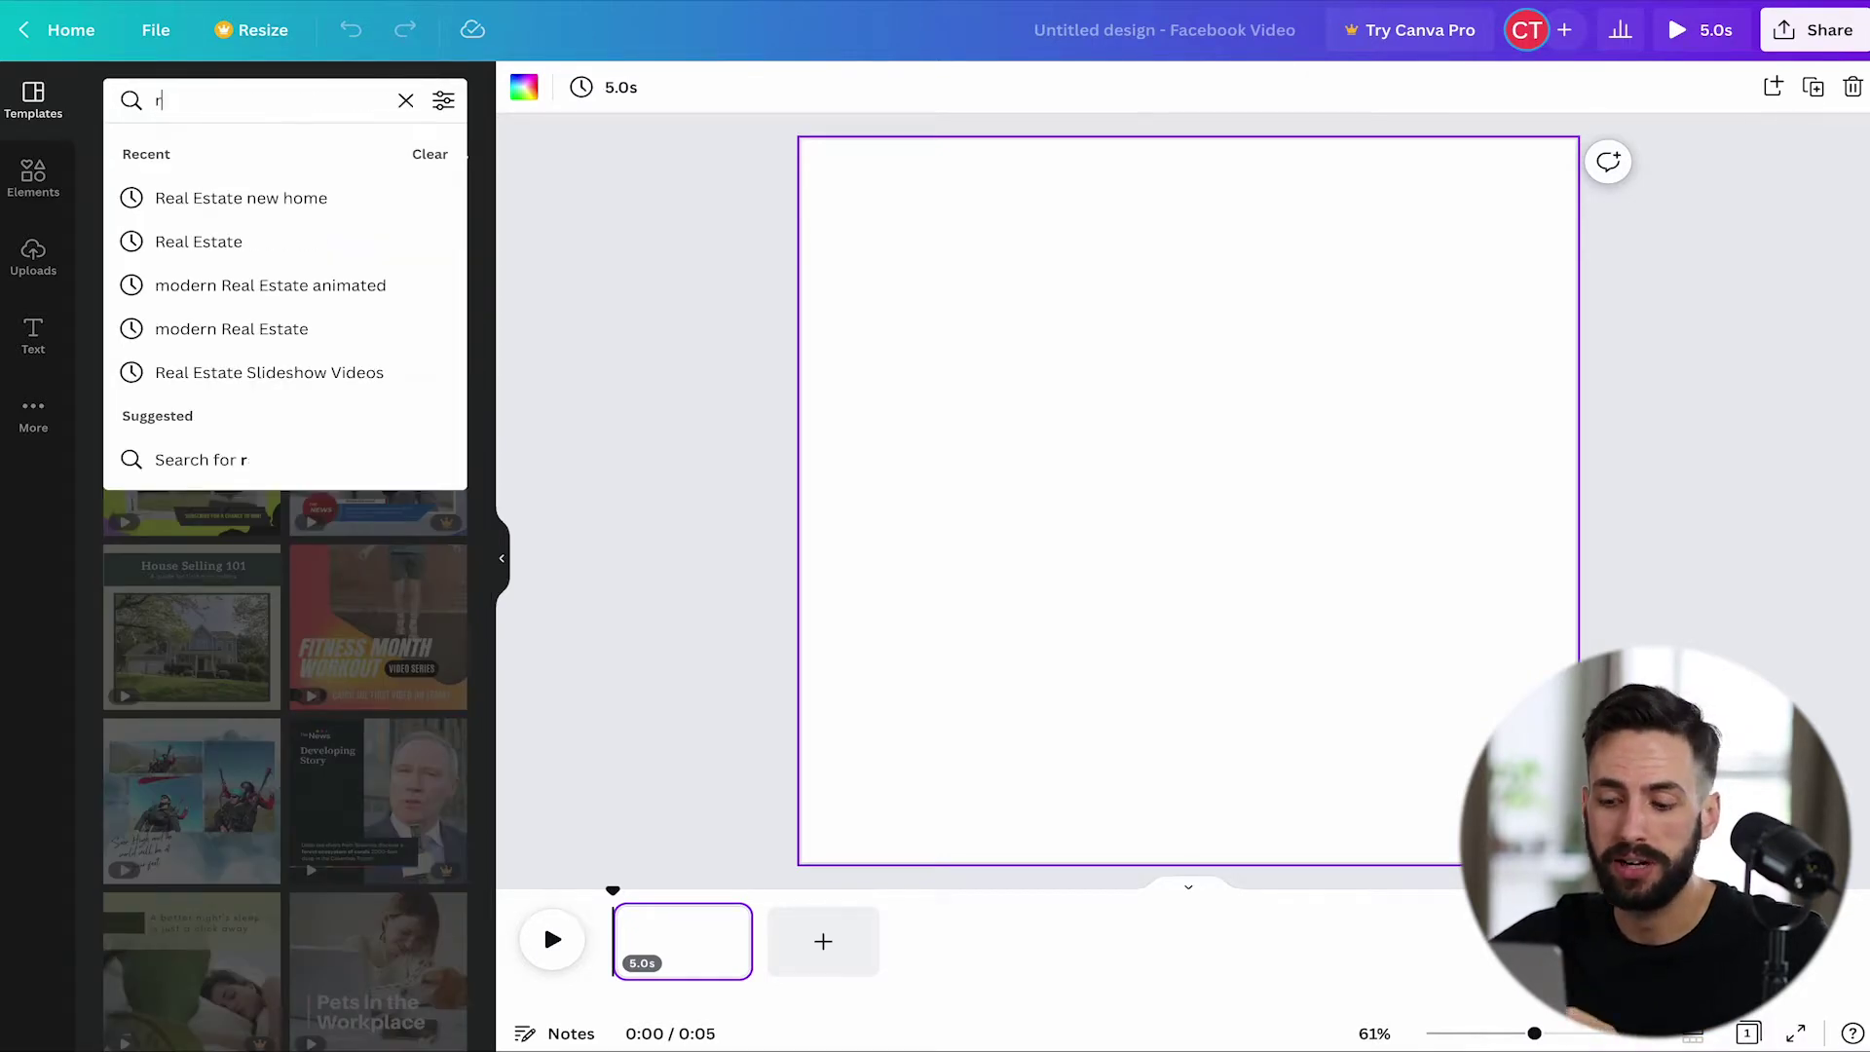
pyautogui.write('eal estate')
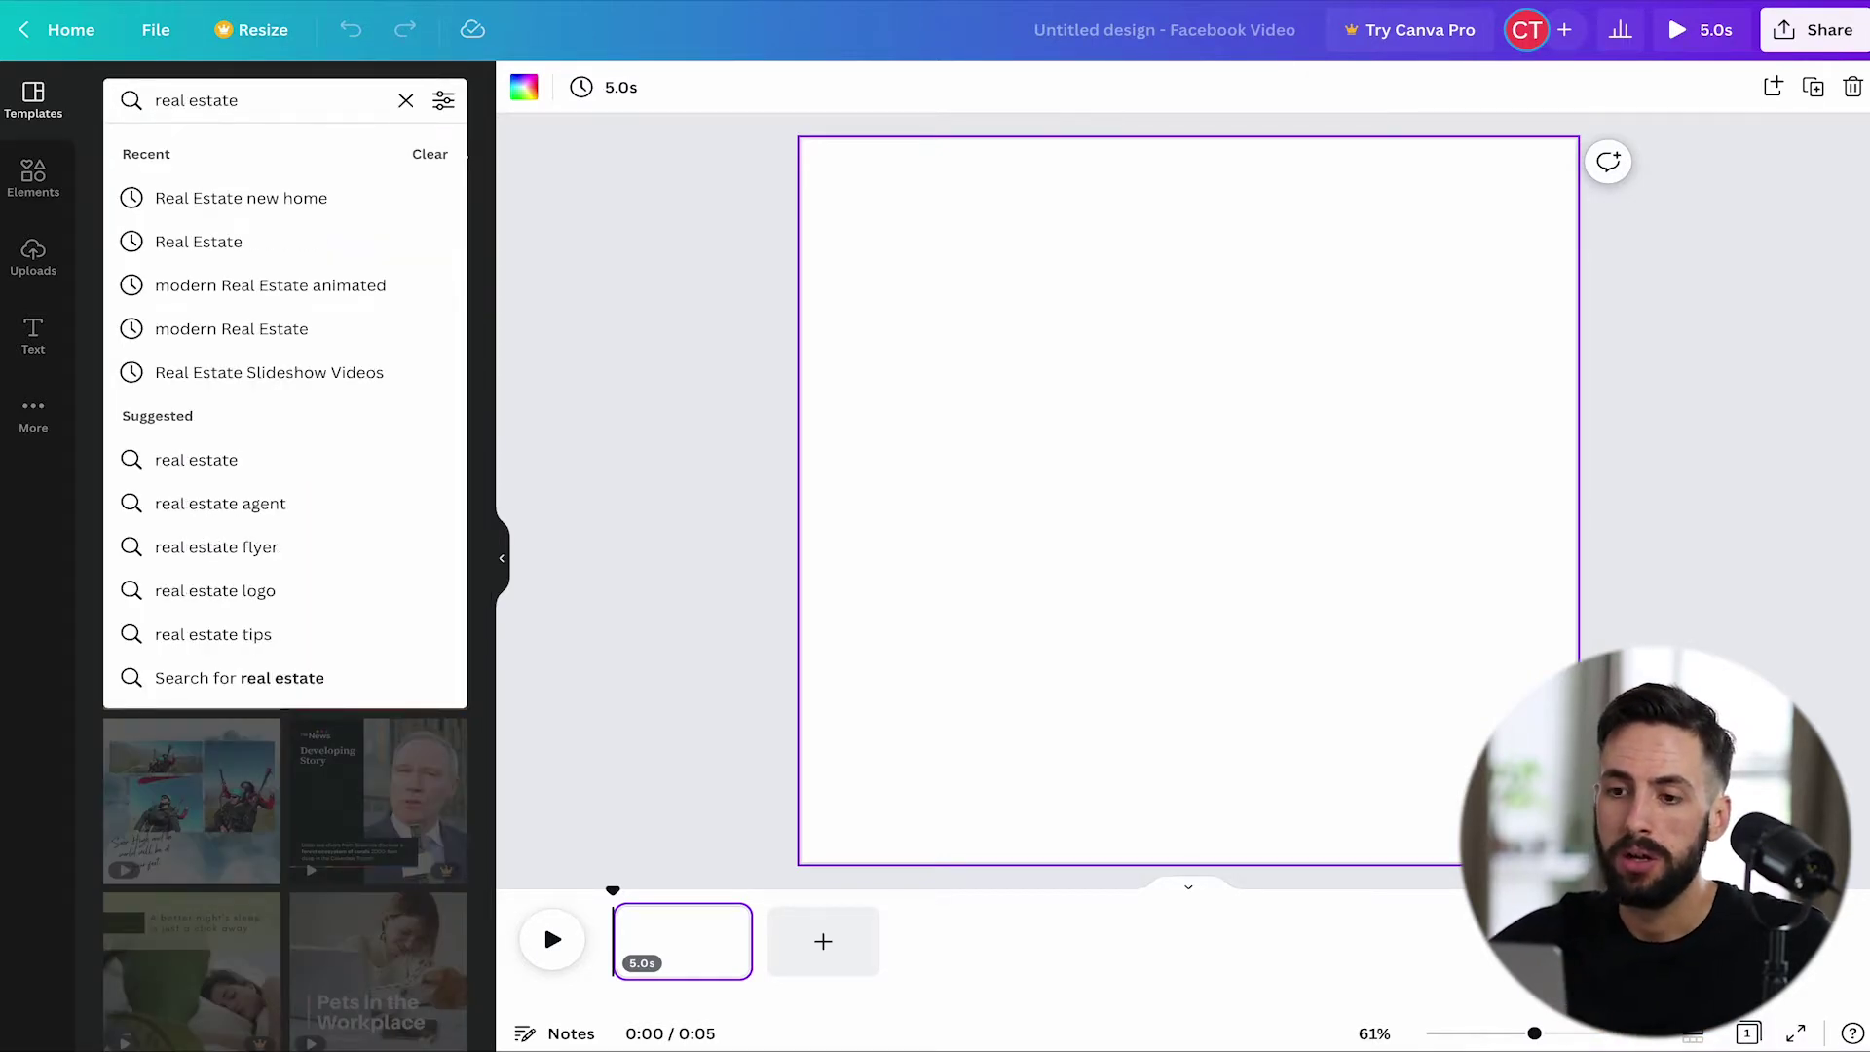
pyautogui.press('Return')
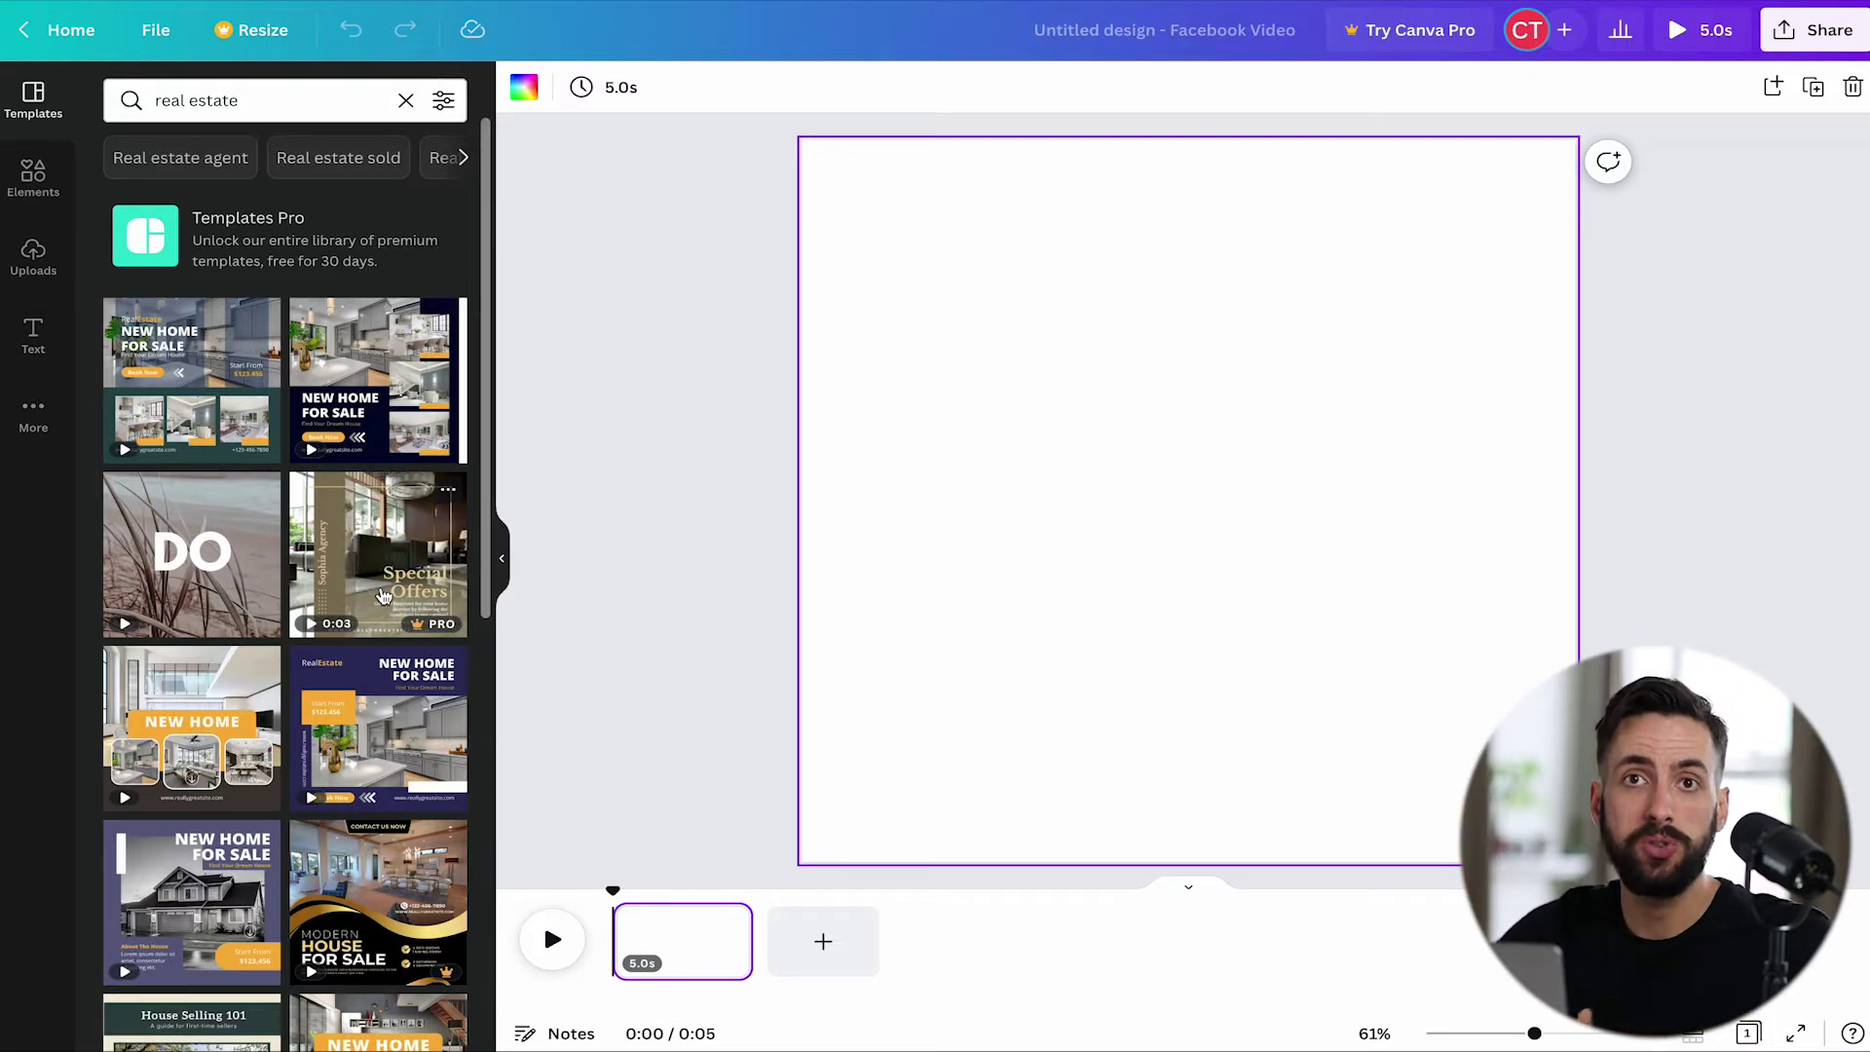
pyautogui.scroll(-7, 383, 596)
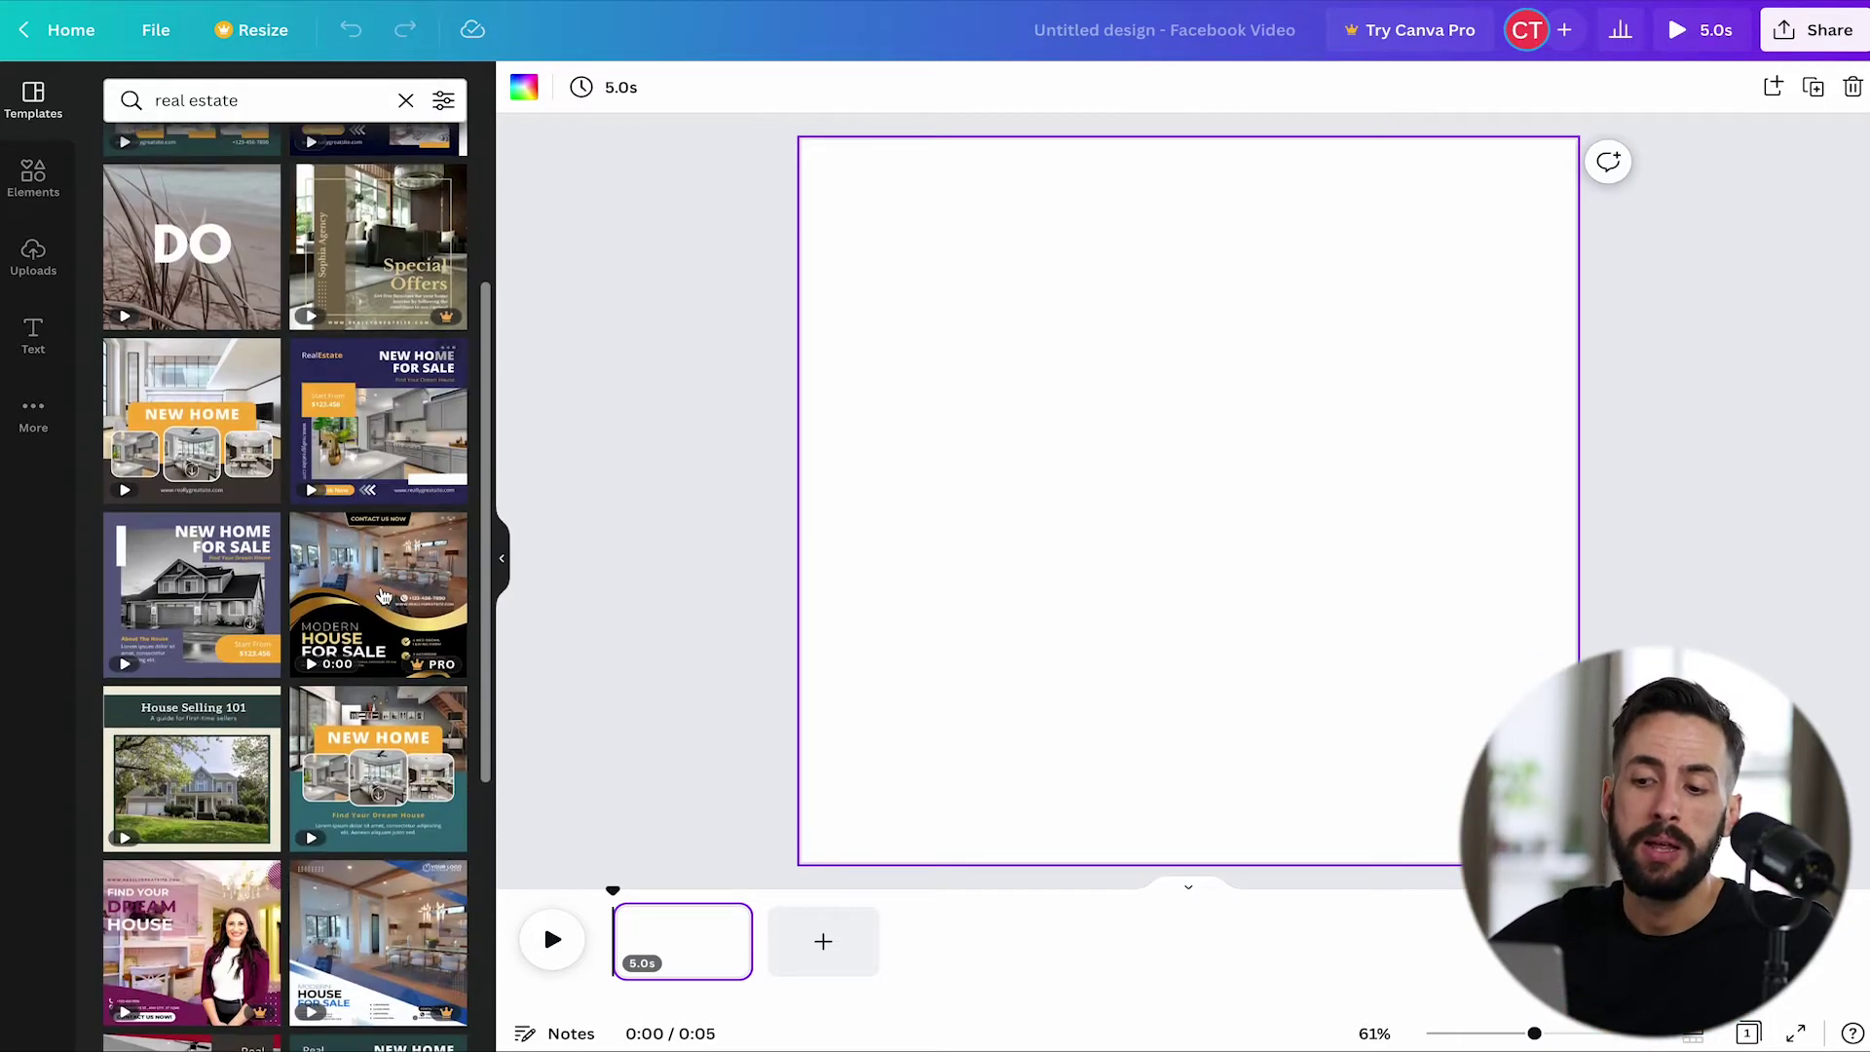
pyautogui.scroll(-10, 383, 596)
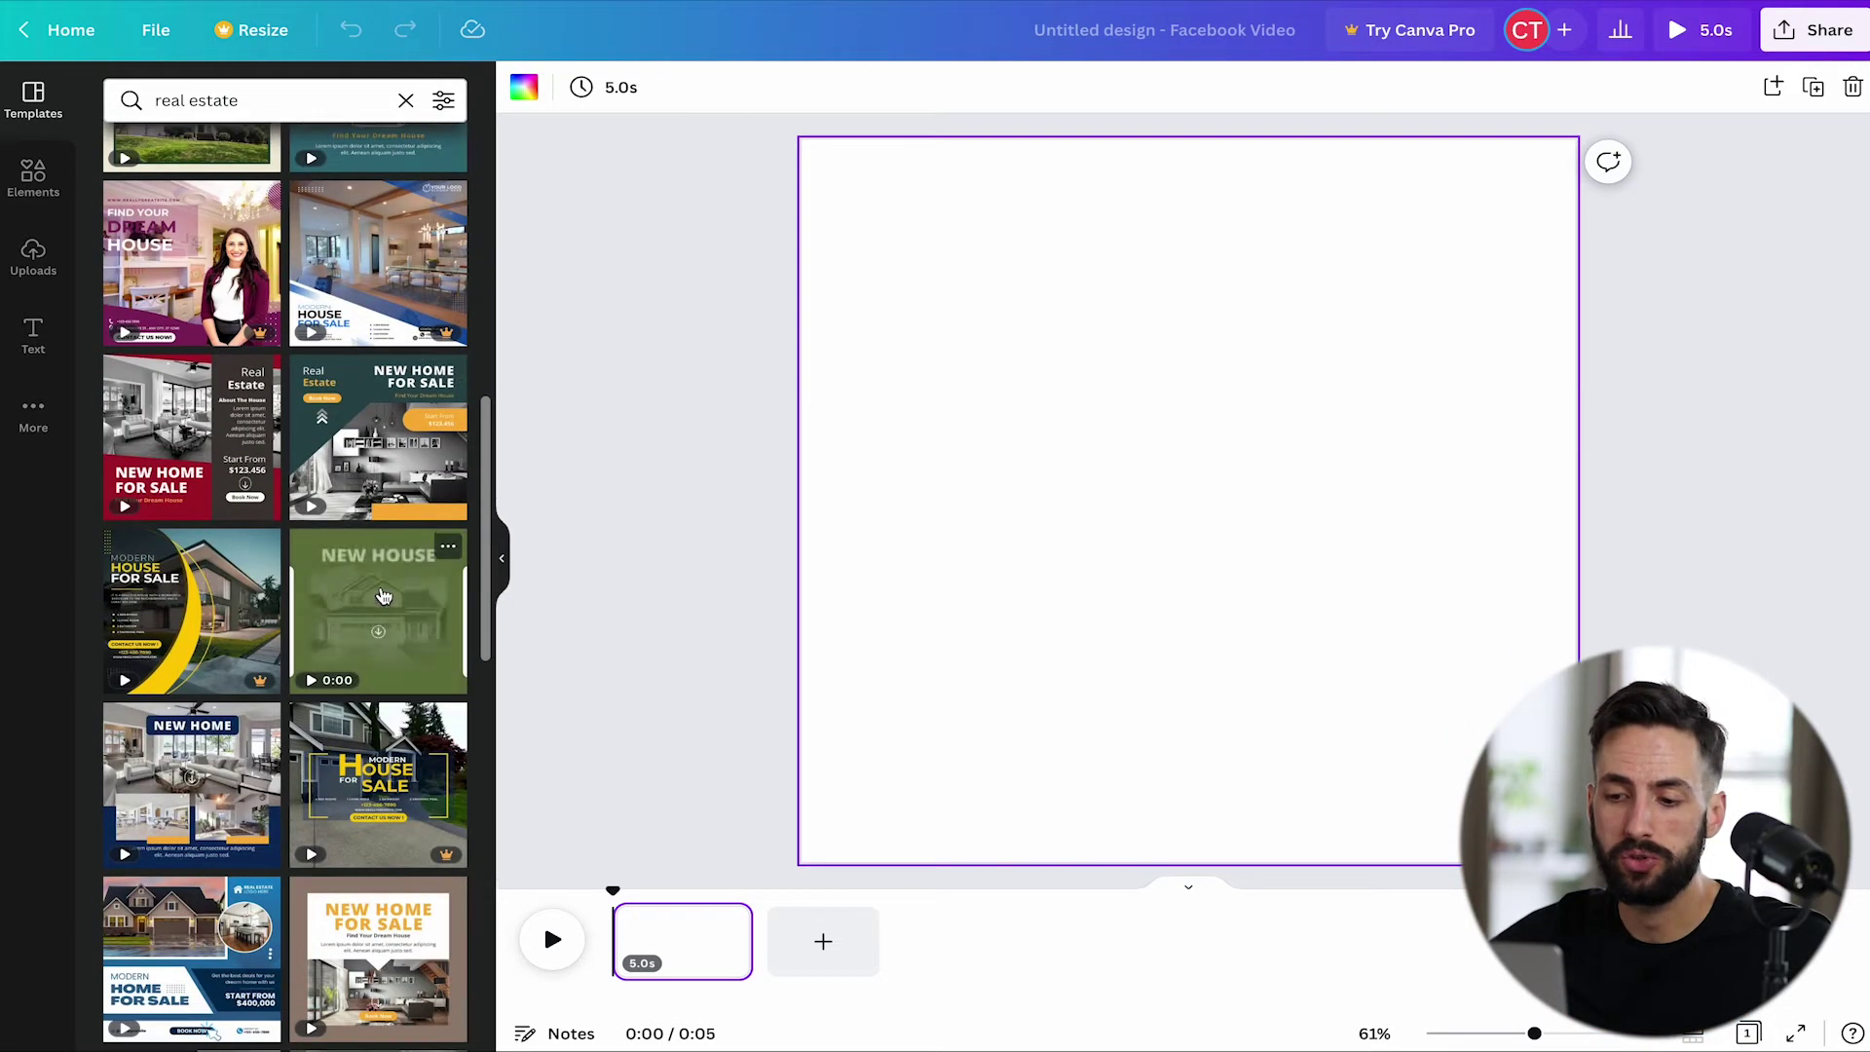
pyautogui.scroll(-5, 383, 596)
pyautogui.click(371, 640)
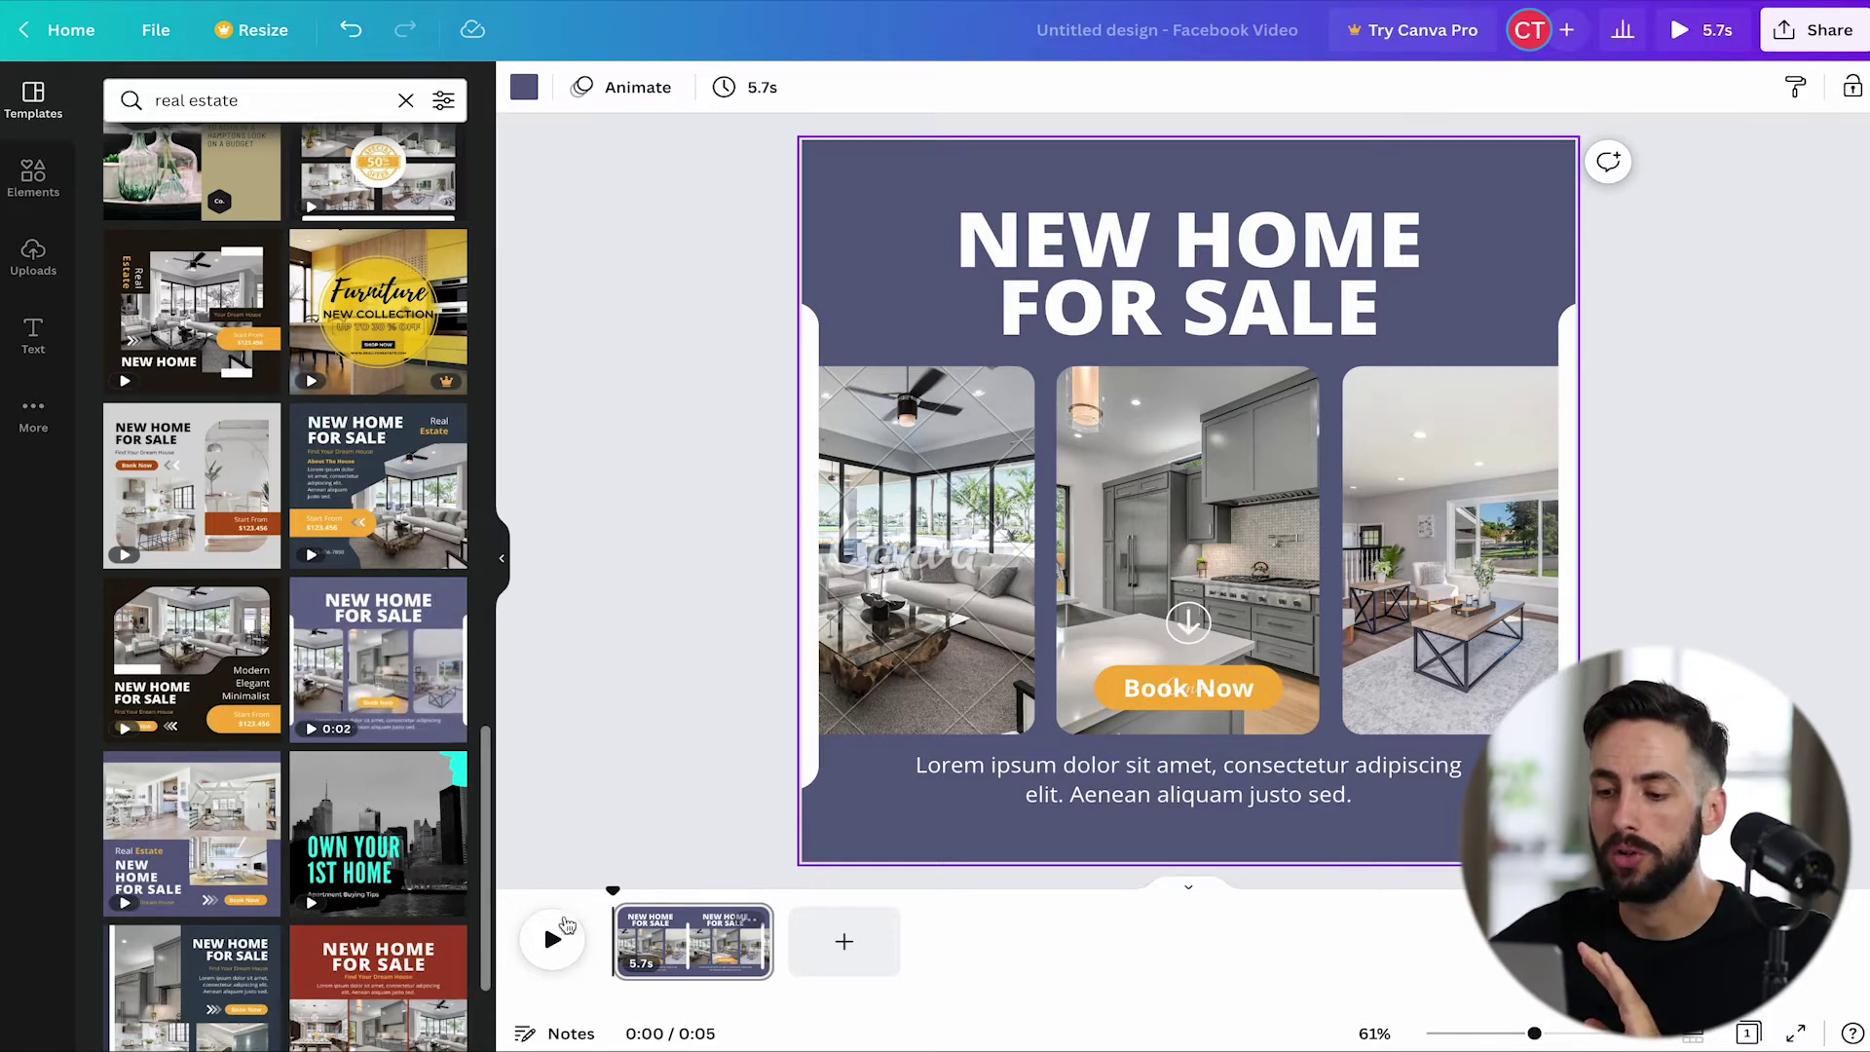
pyautogui.click(551, 943)
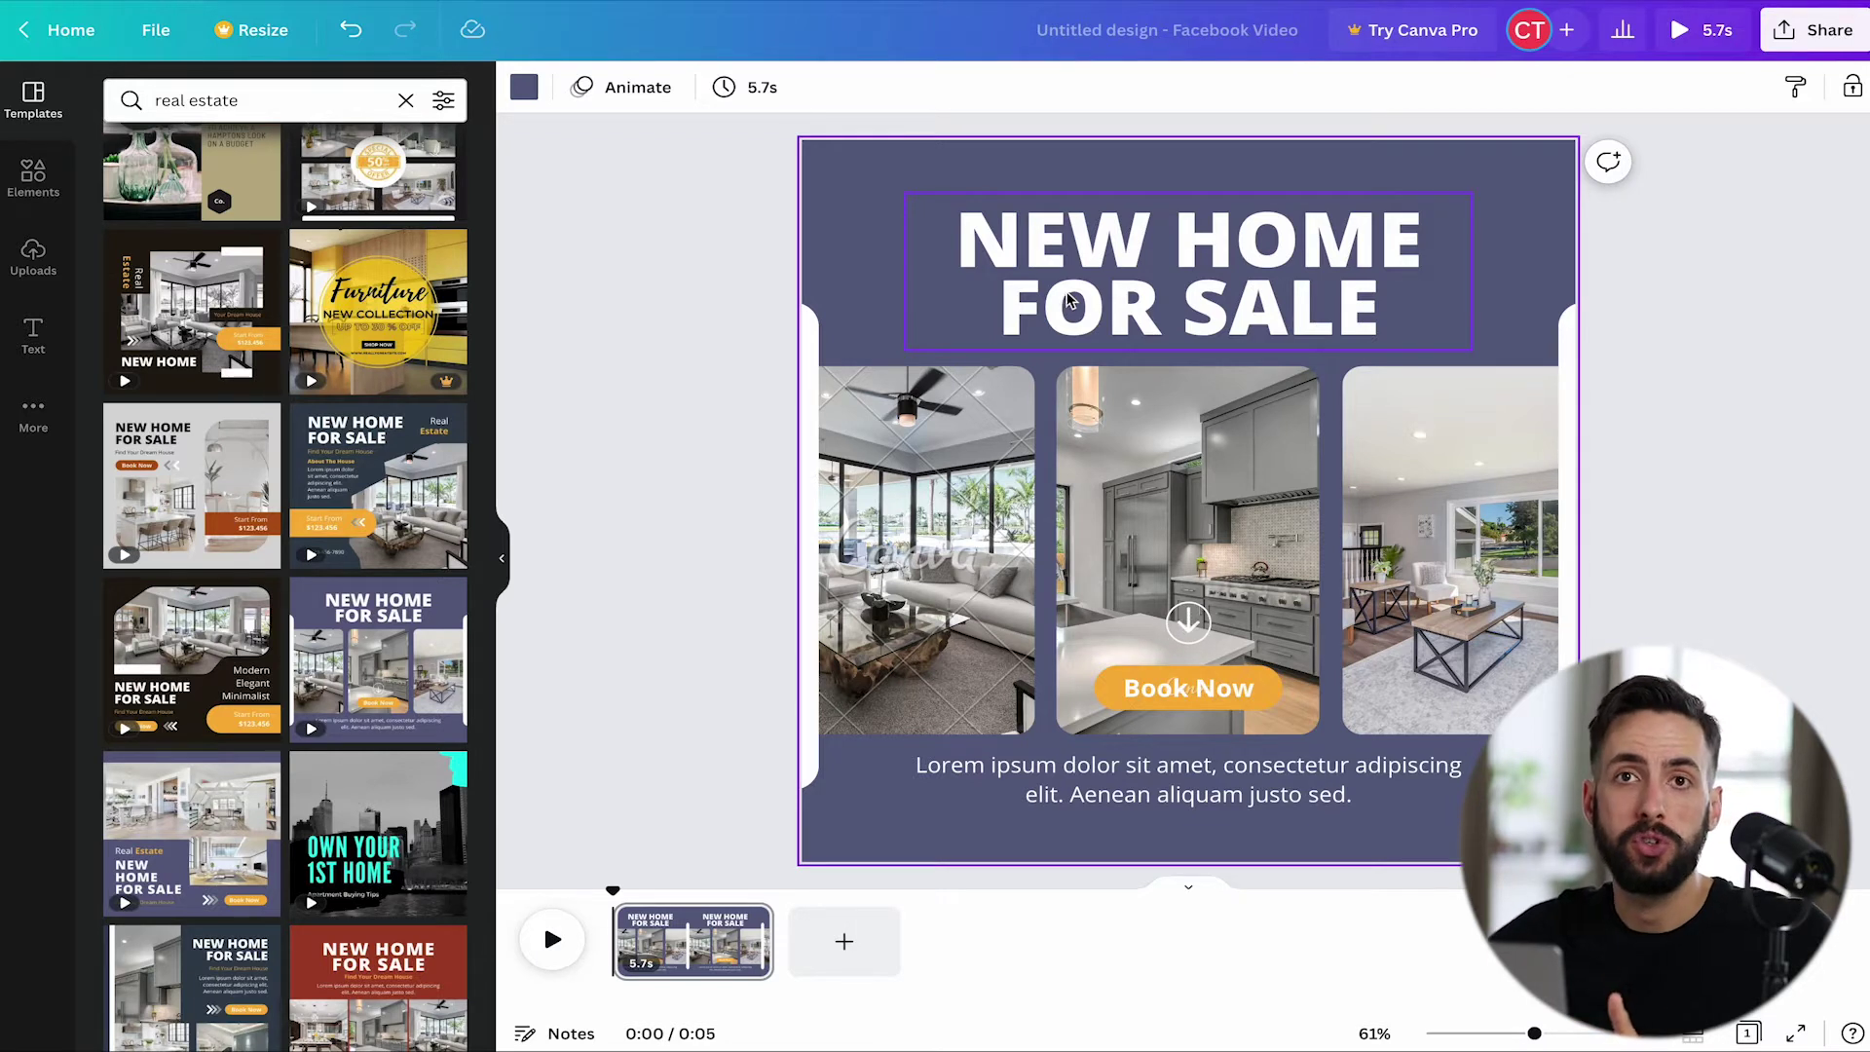
# Retype the headline as 'JUST LISTED', with JUST and LISTED on separate lines
pyautogui.click(1138, 269)
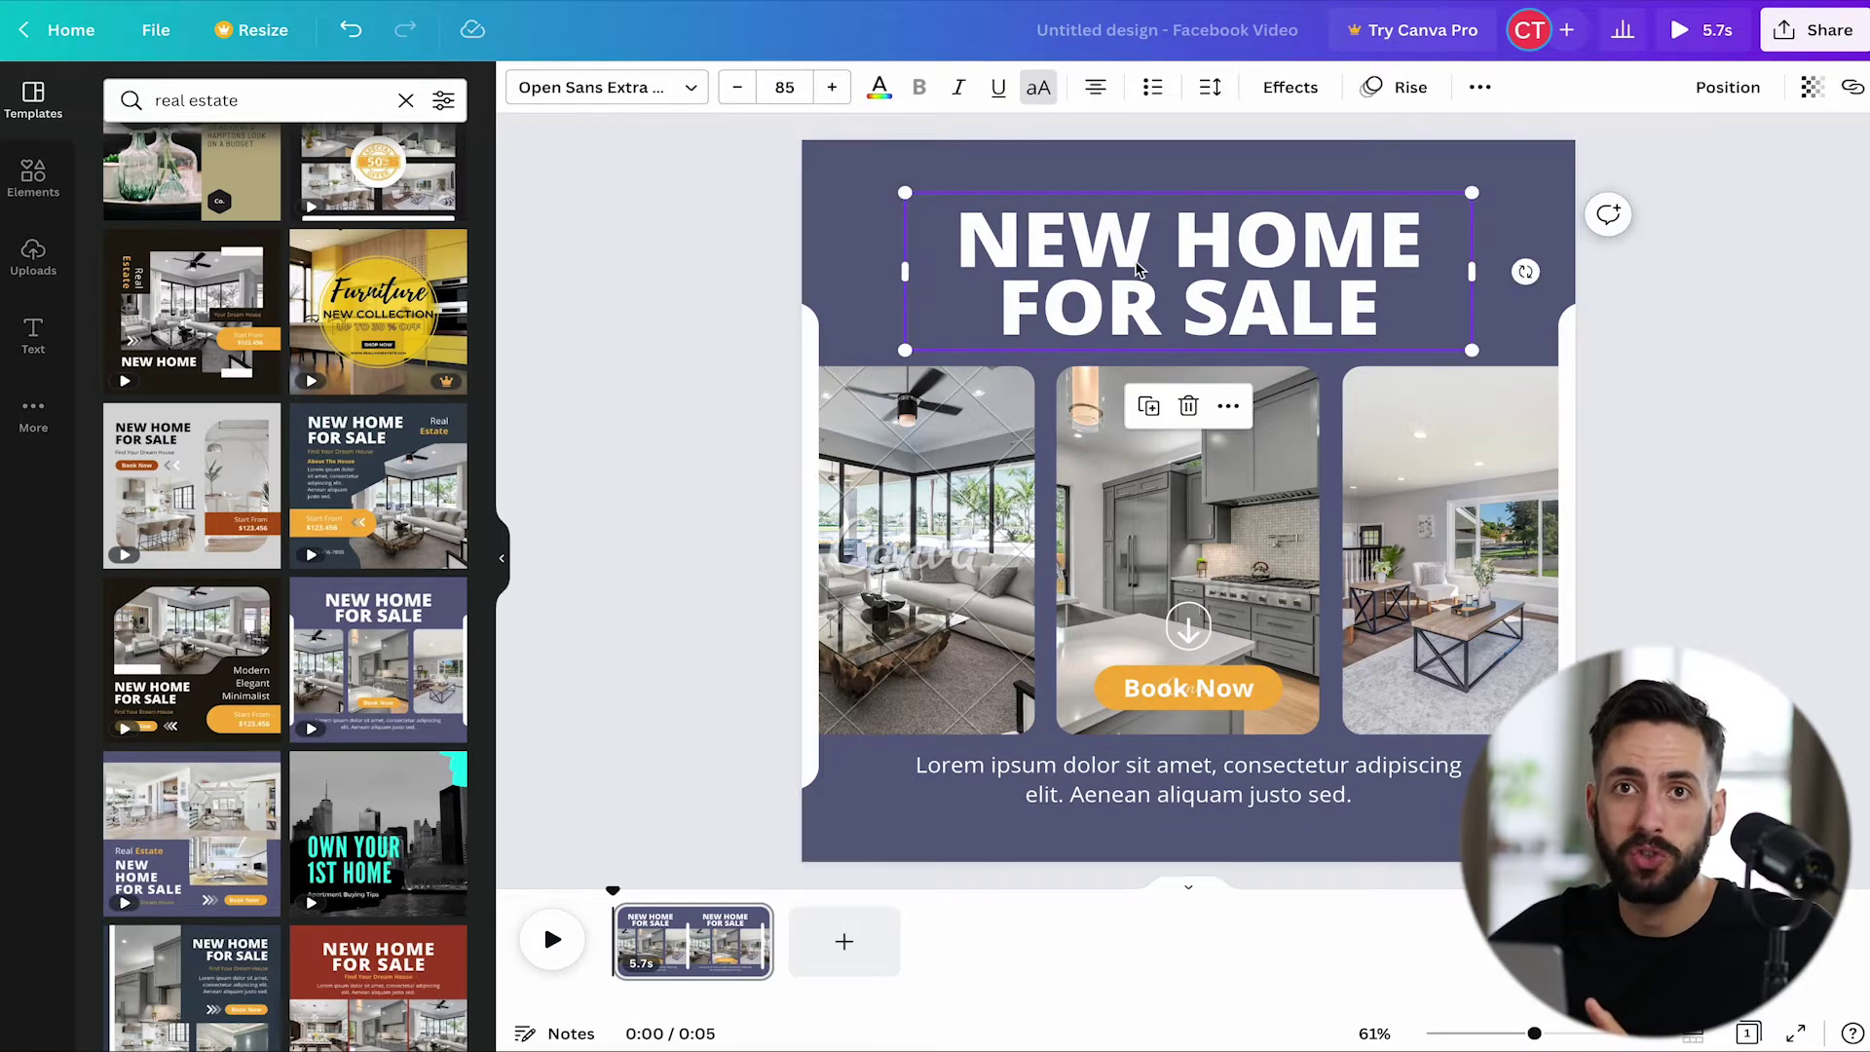
pyautogui.click(1354, 321)
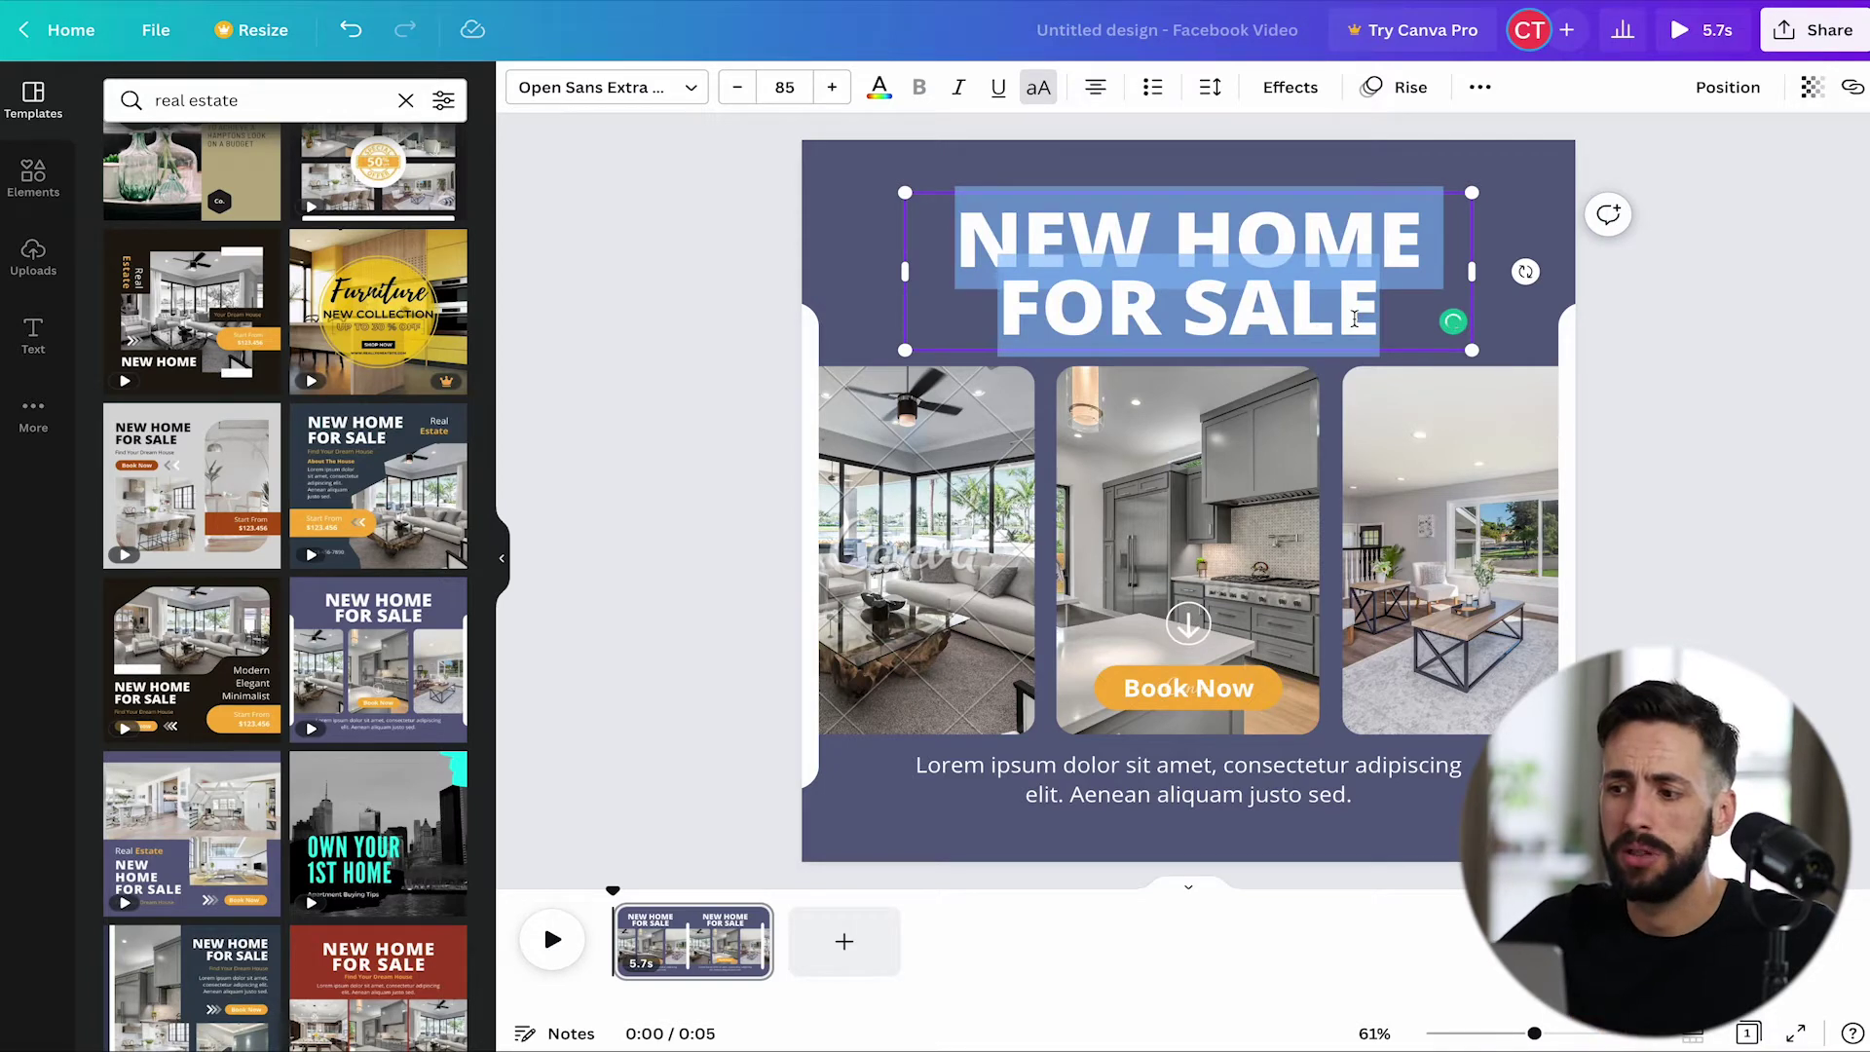
pyautogui.write('JU')
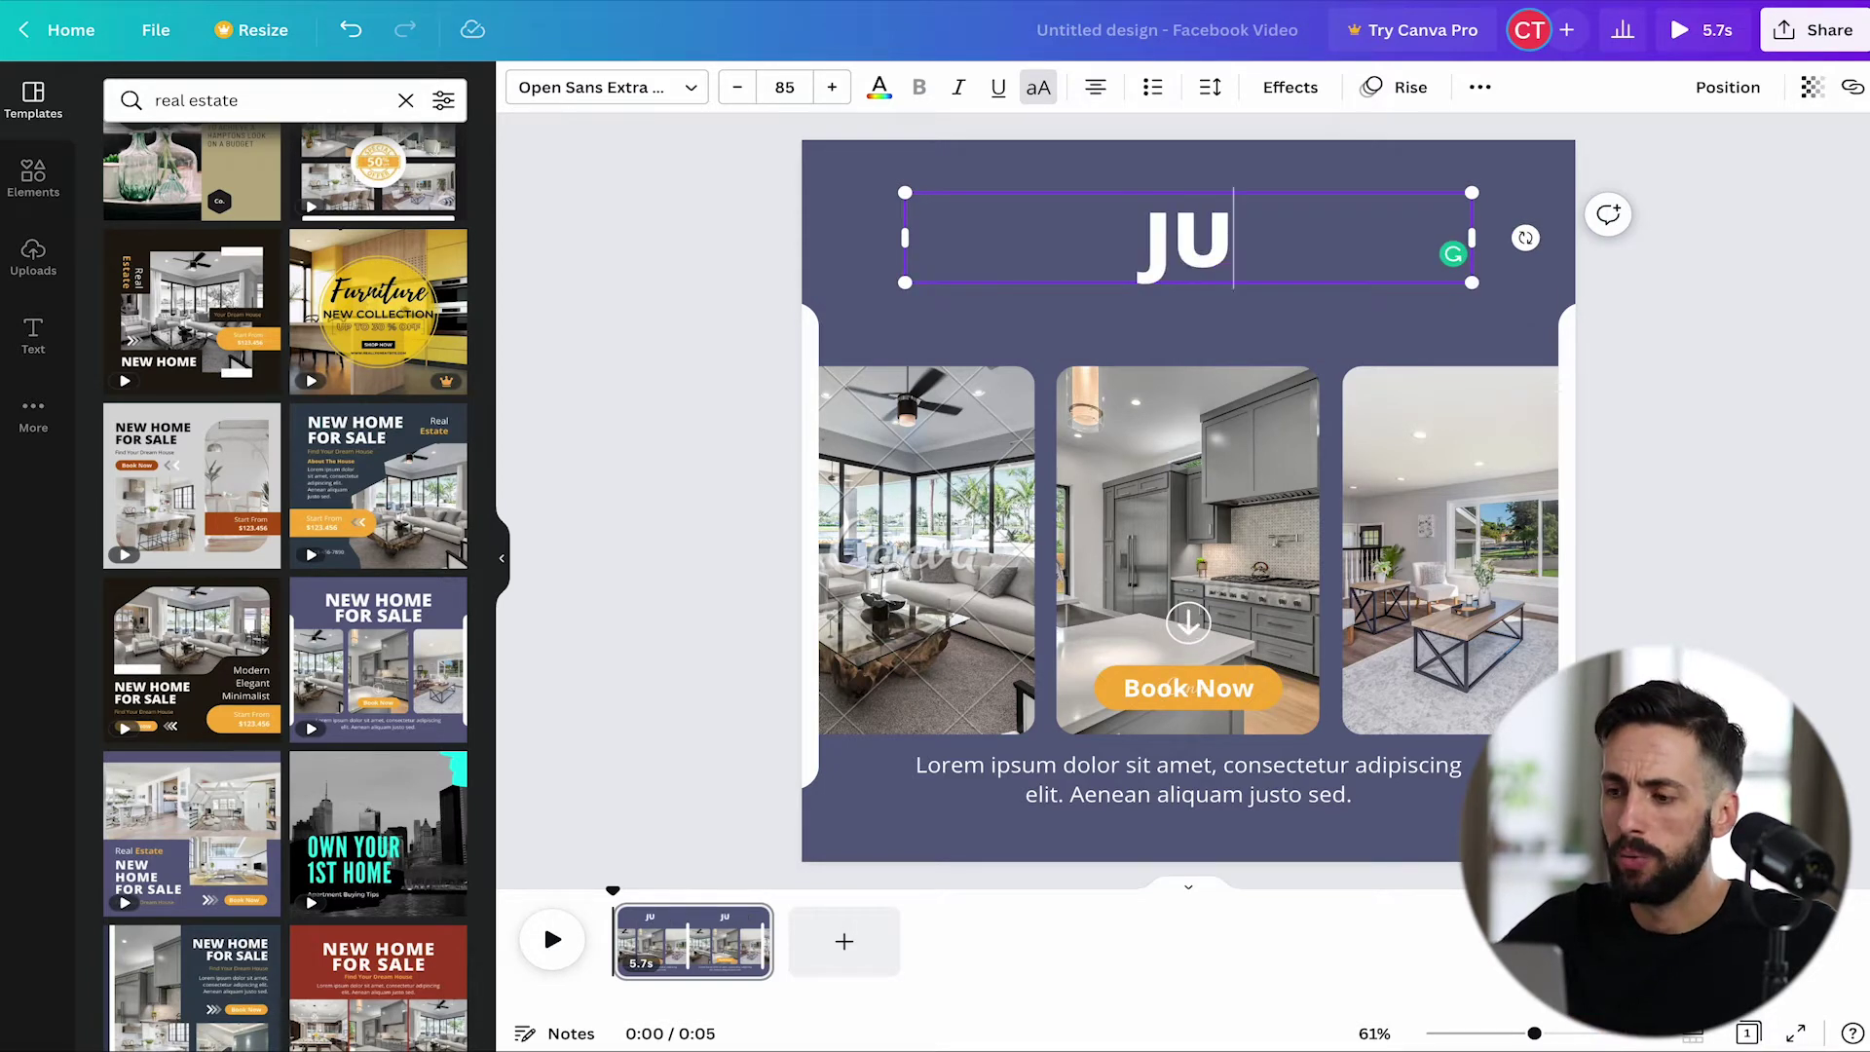
pyautogui.write('ST LISTED')
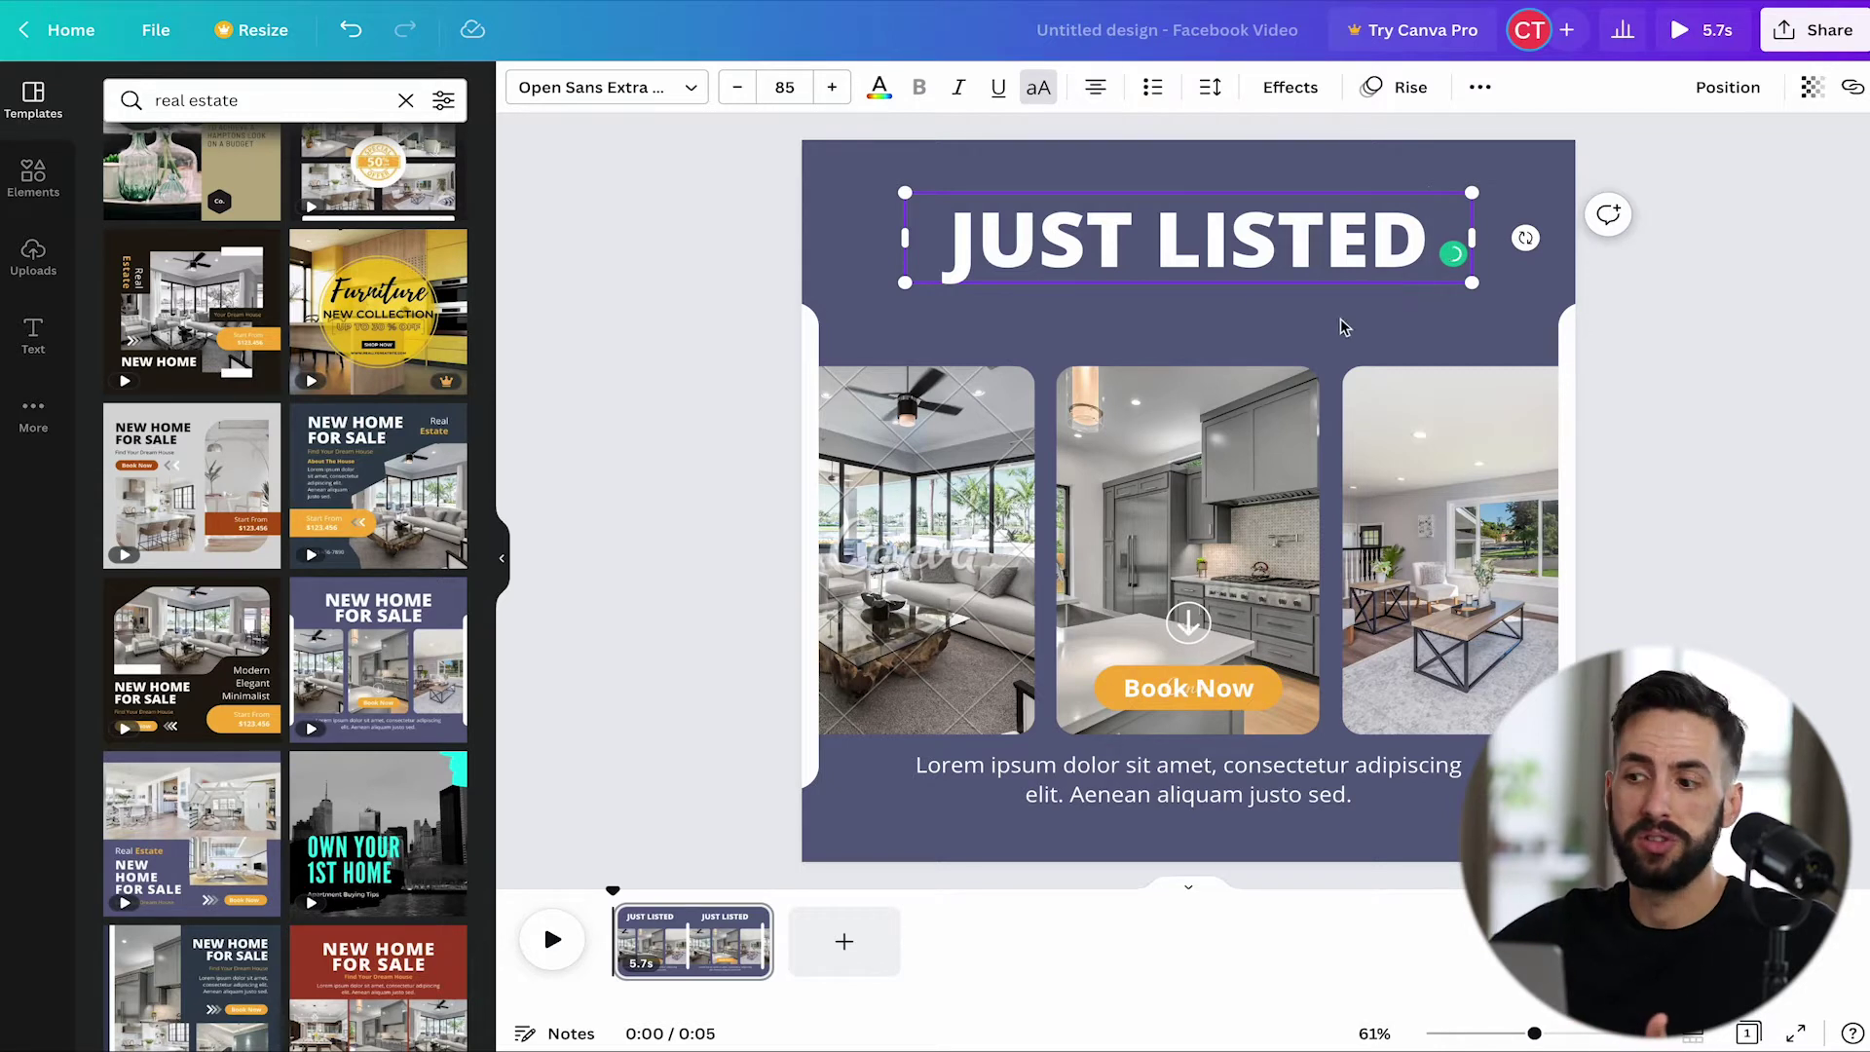
pyautogui.moveTo(1164, 255)
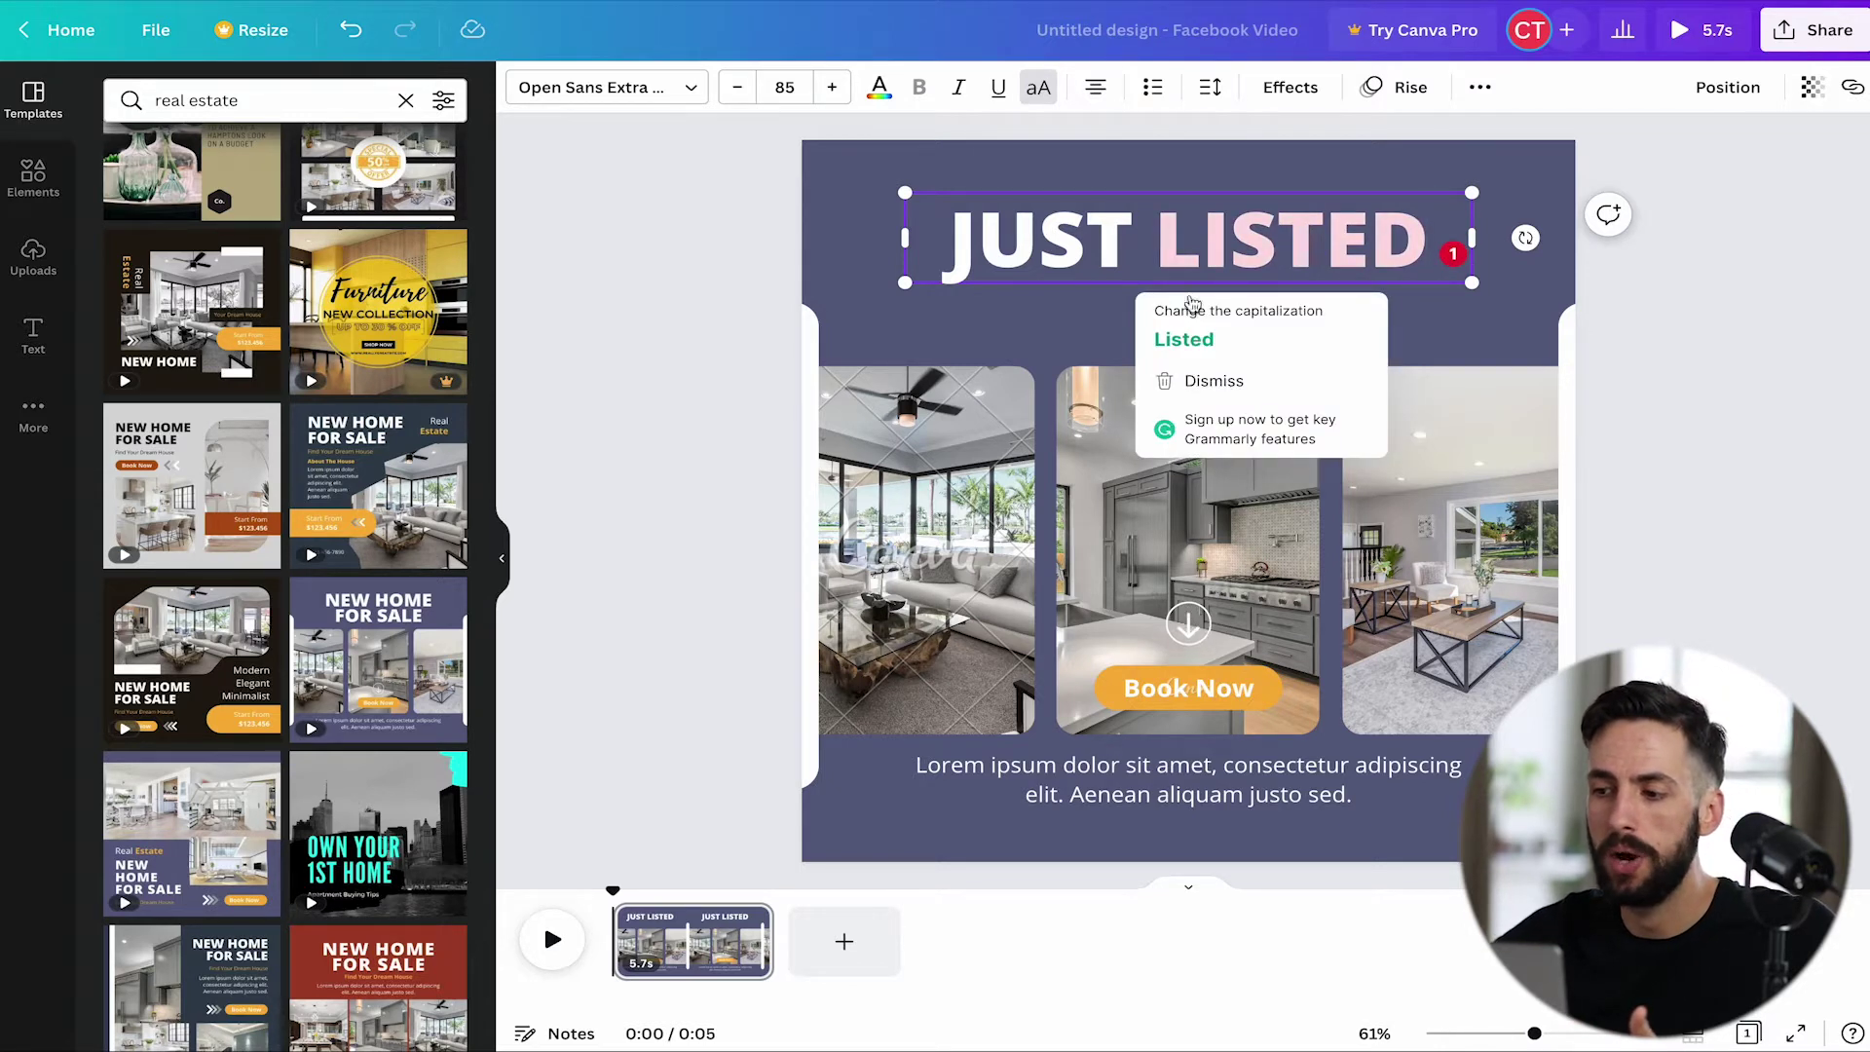
pyautogui.click(1156, 238)
pyautogui.press('BackSpace')
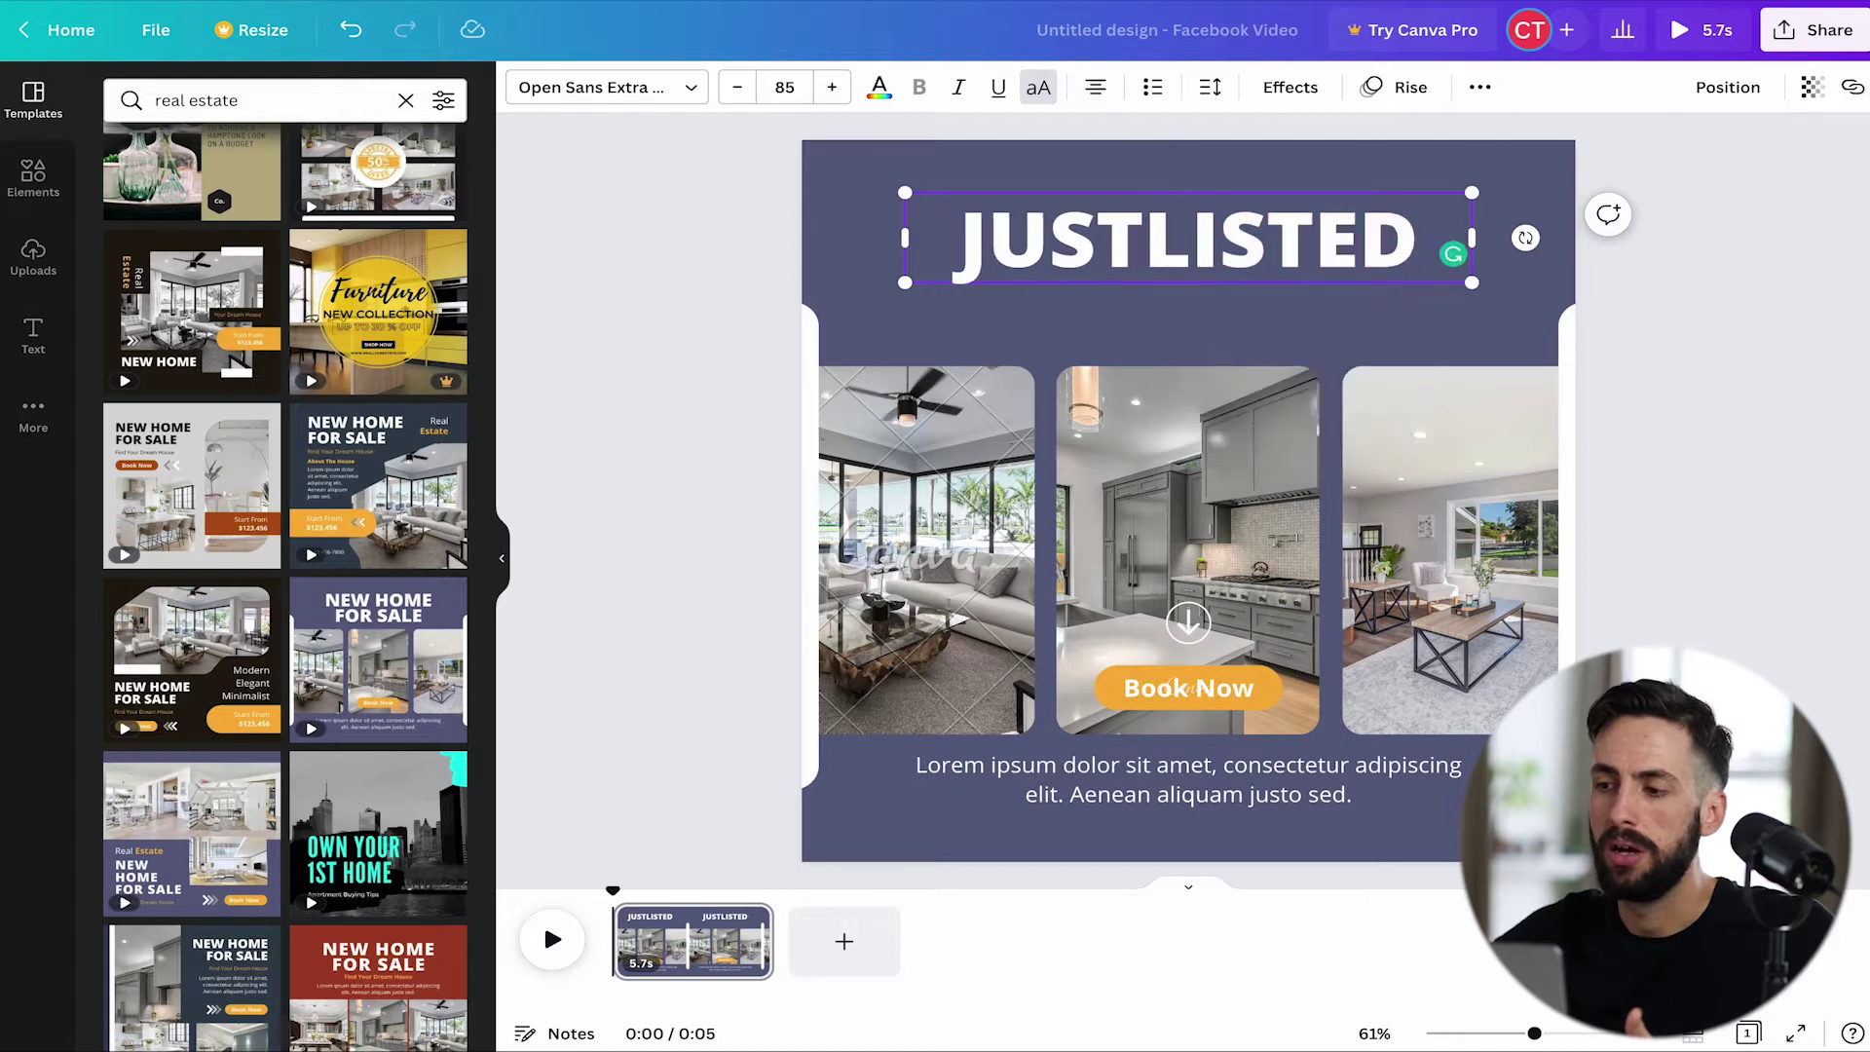
pyautogui.press('Return')
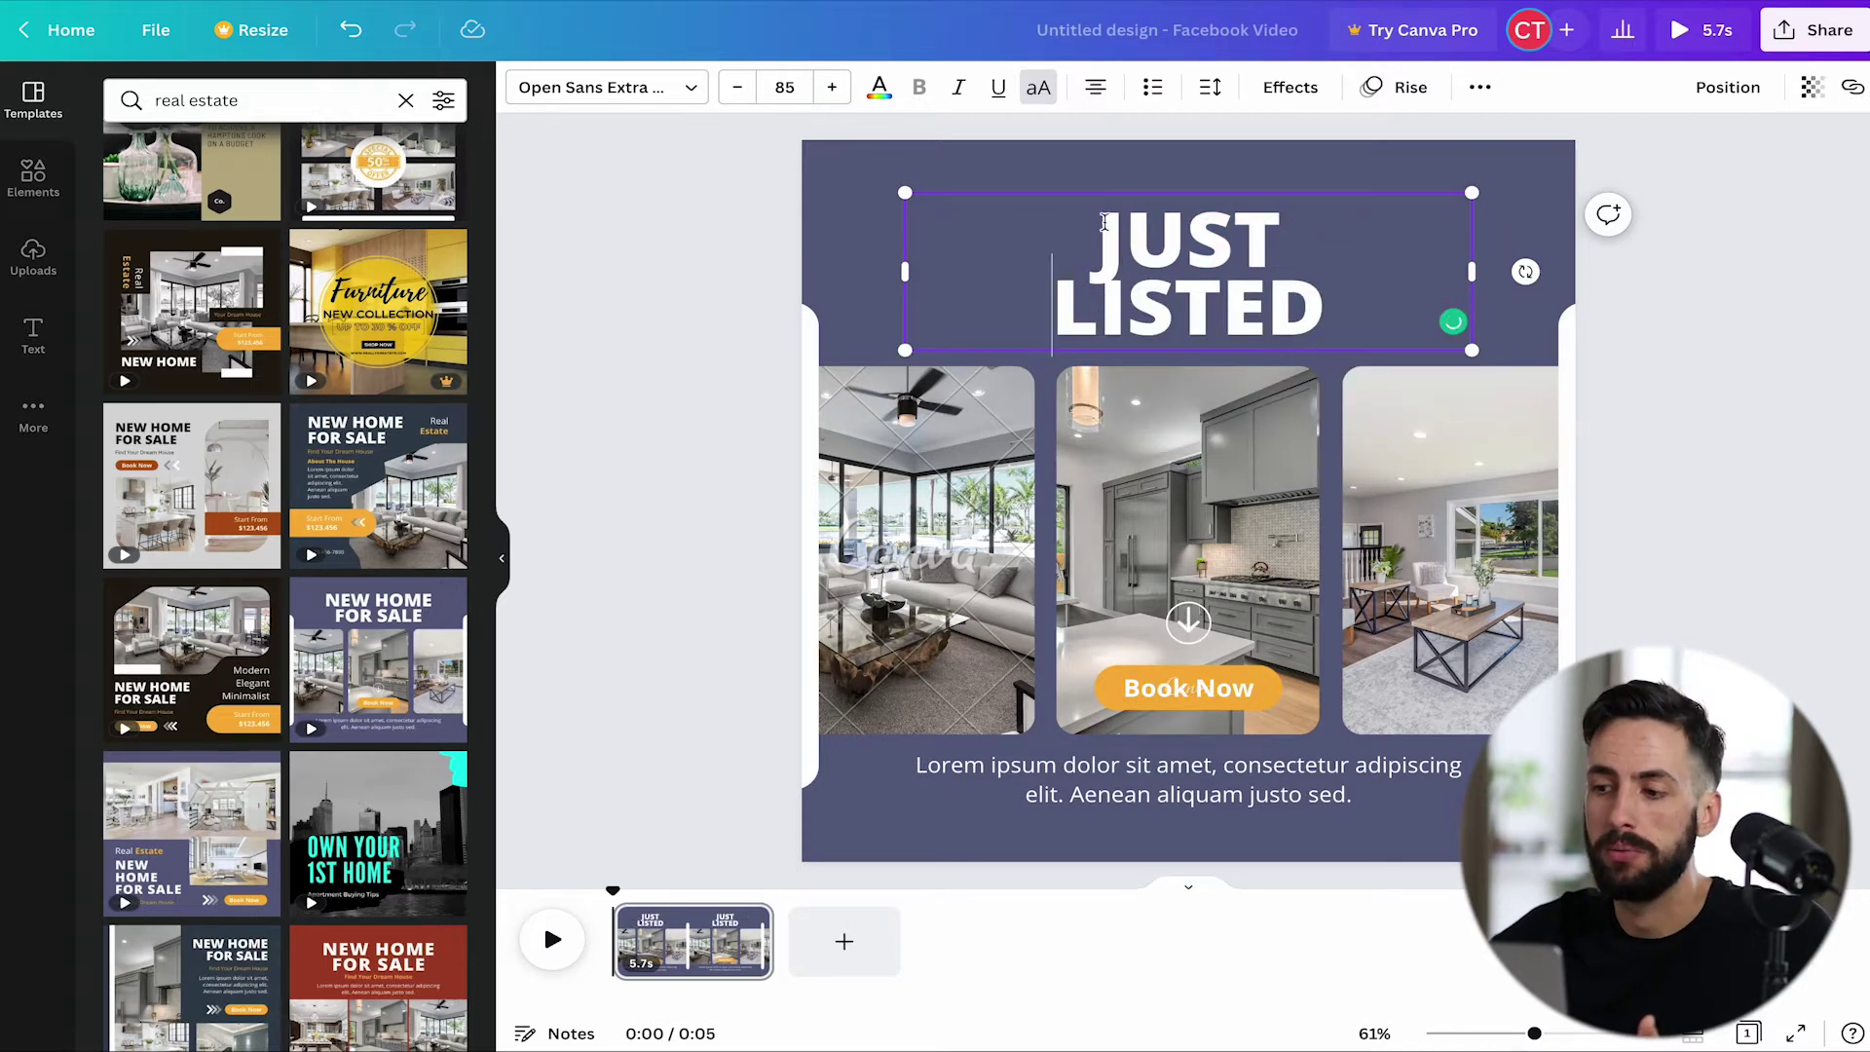
pyautogui.moveTo(1104, 223); pyautogui.dragTo(1359, 321)
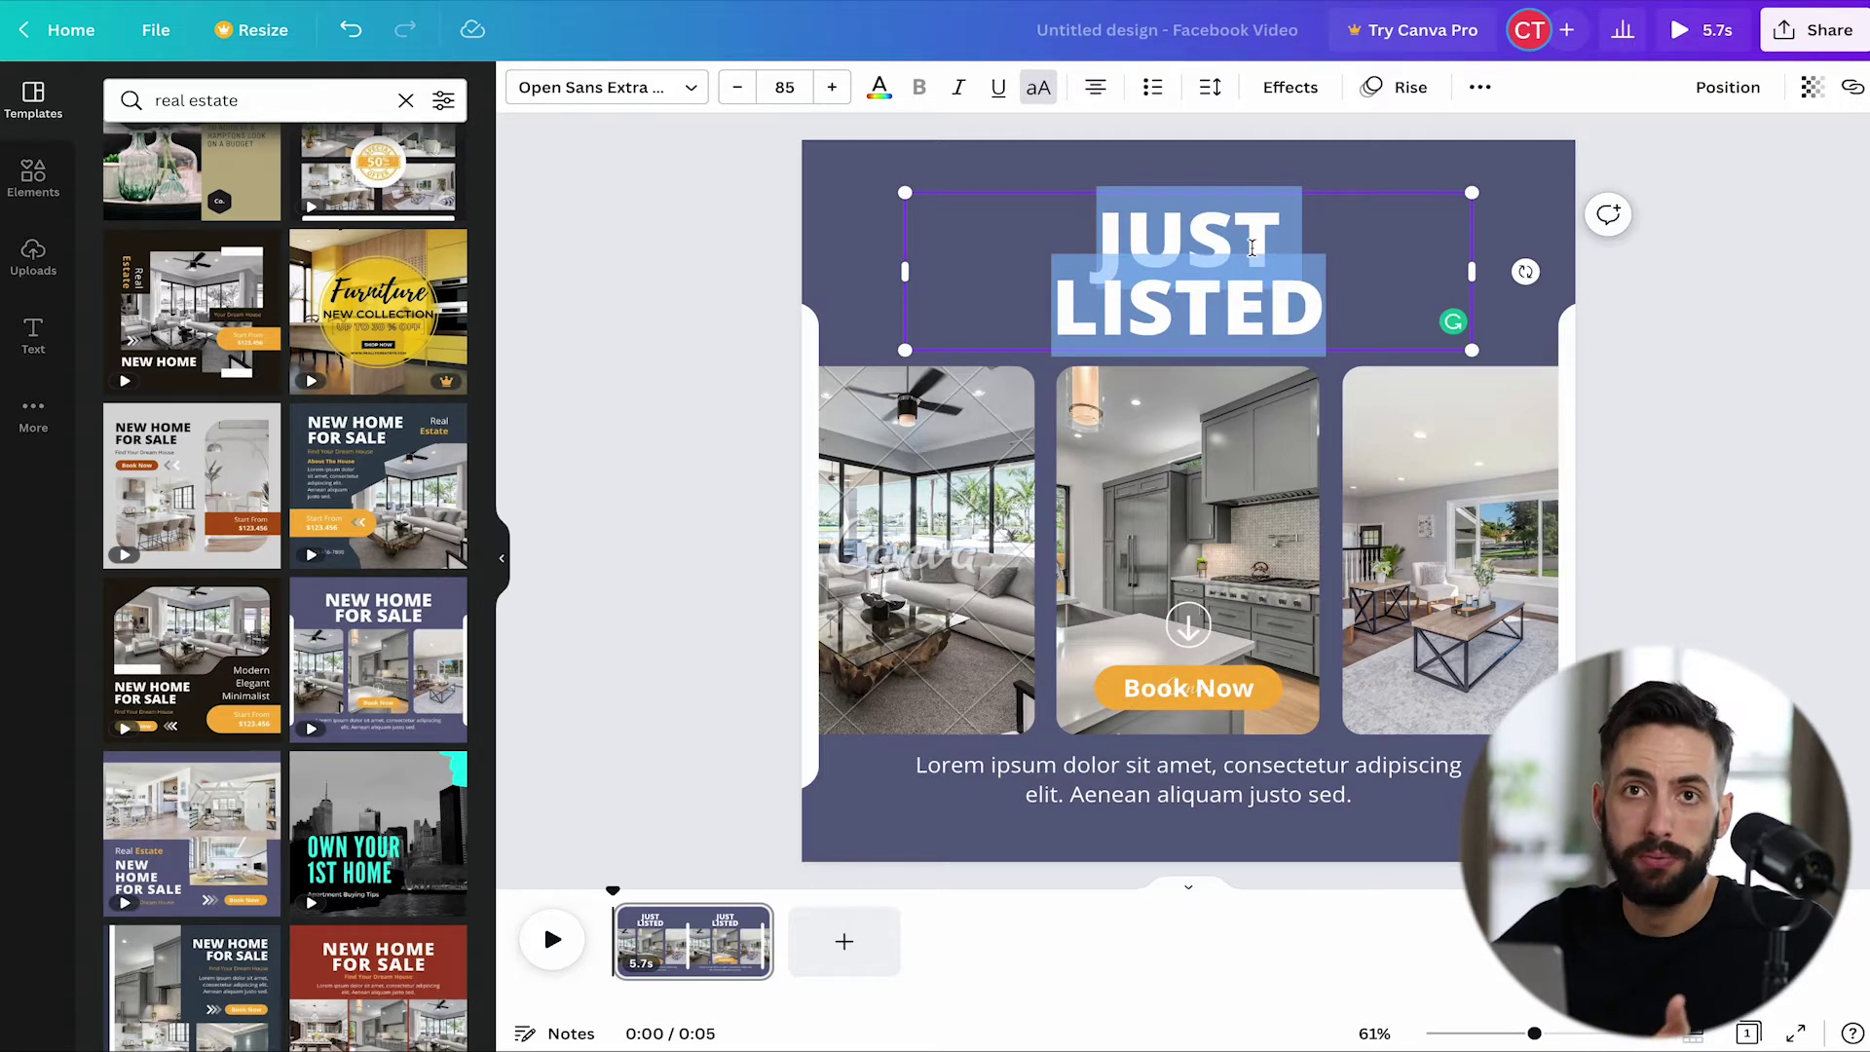
# Increase the JUST LISTED headline's line spacing from 0.9 to 1.09
pyautogui.click(1213, 93)
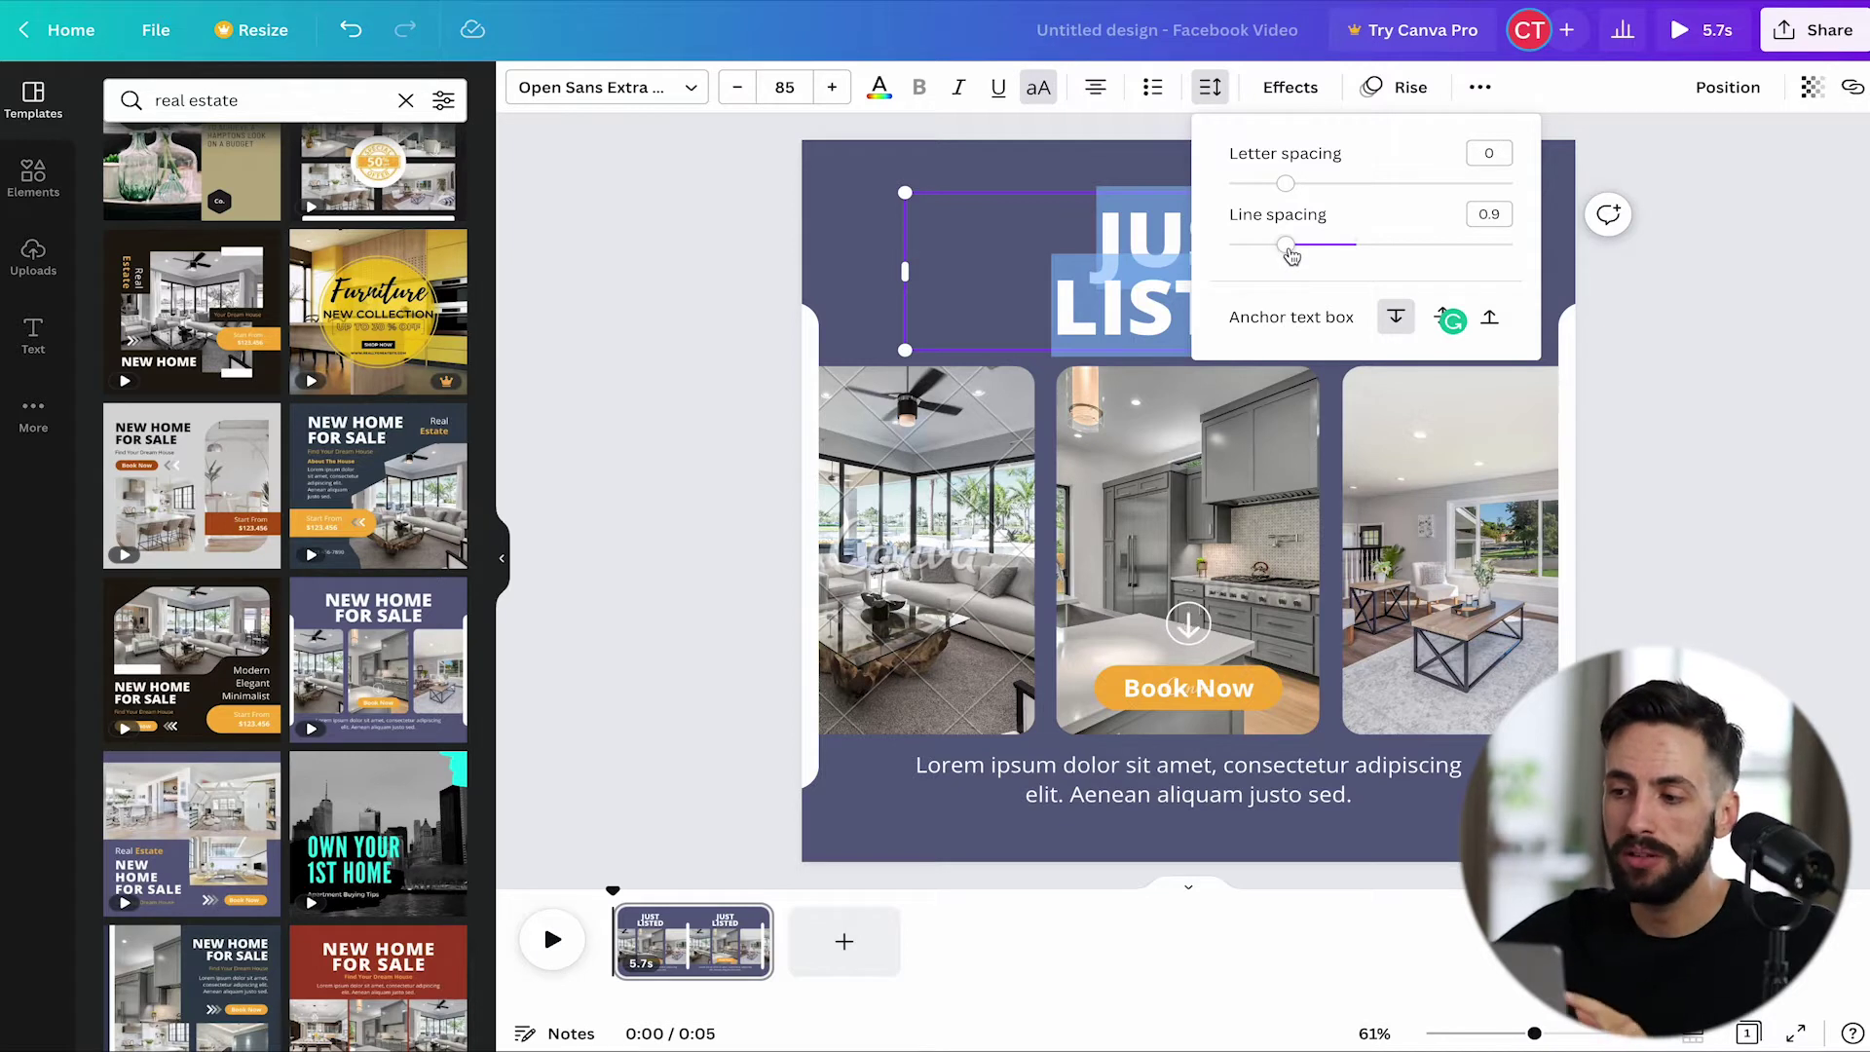
pyautogui.moveTo(1290, 256)
pyautogui.mouseDown()
pyautogui.moveTo(1344, 256)
pyautogui.moveTo(1240, 254)
pyautogui.moveTo(1340, 254)
pyautogui.moveTo(1306, 263)
pyautogui.mouseUp()
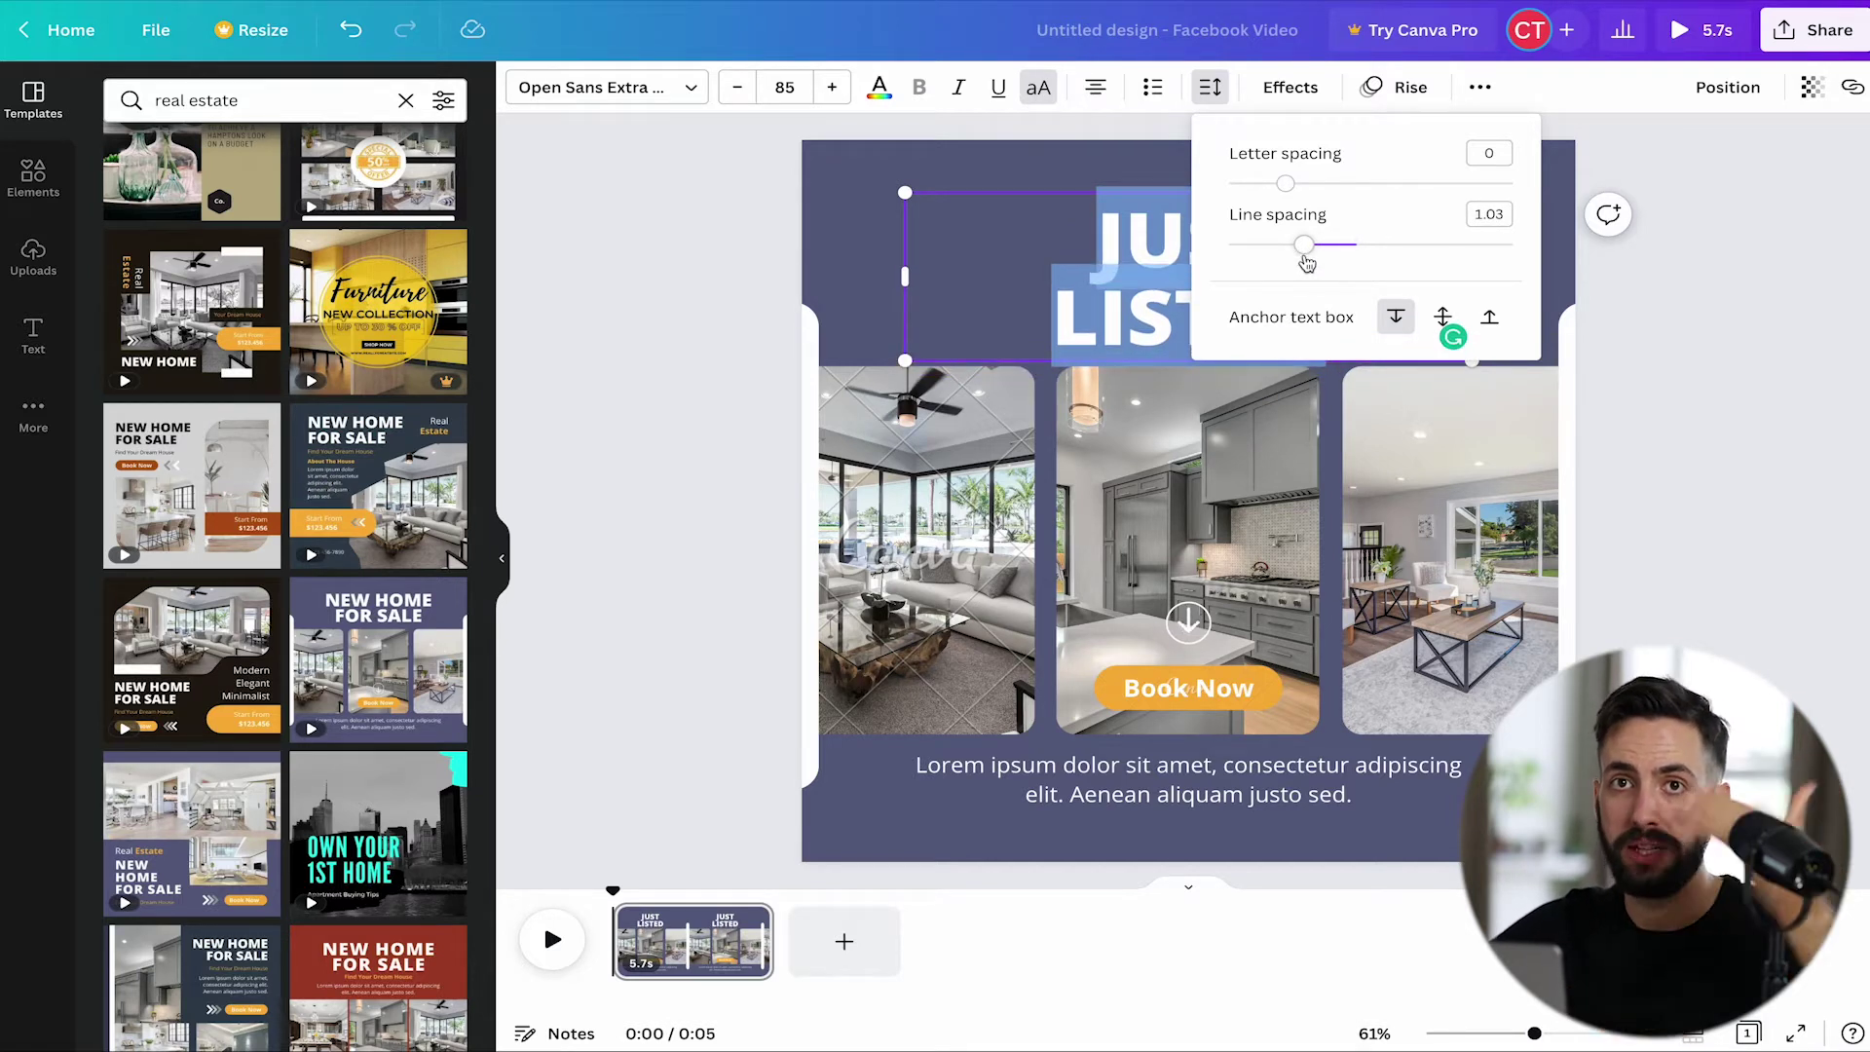
pyautogui.moveTo(1307, 263); pyautogui.dragTo(1315, 254)
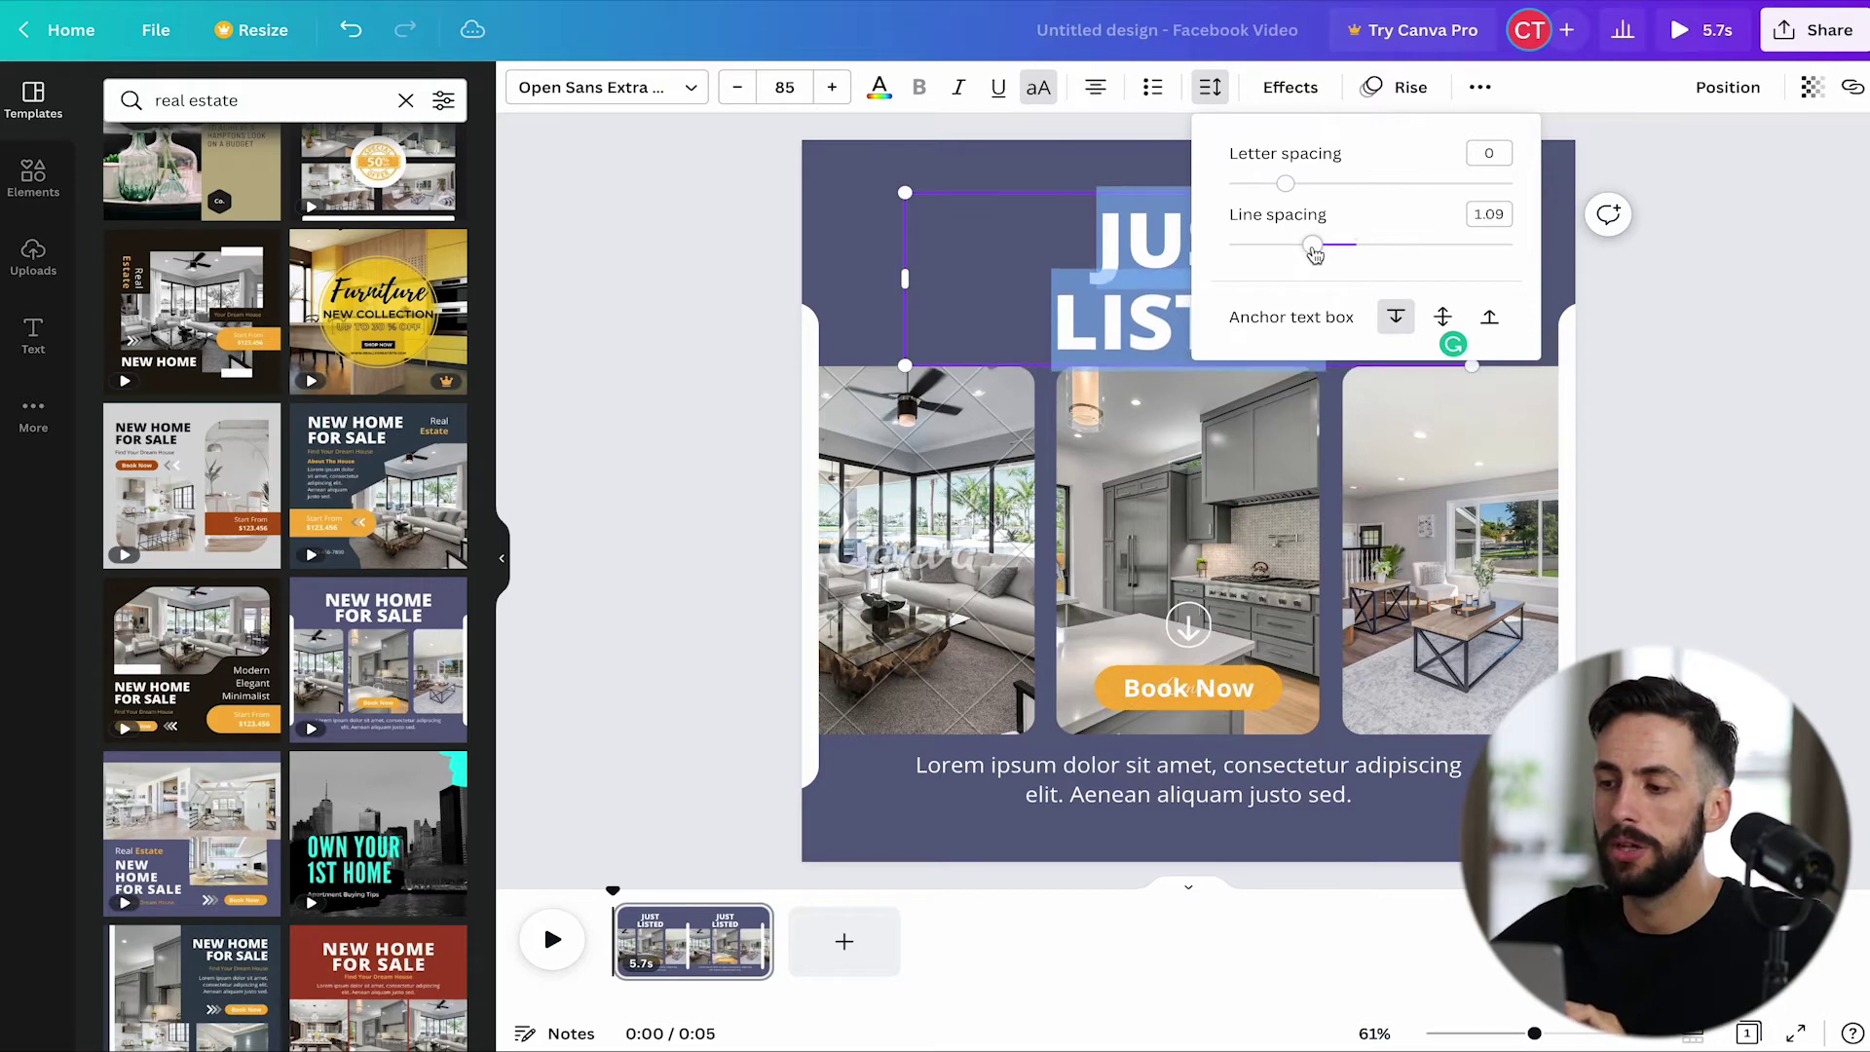
pyautogui.click(1102, 137)
pyautogui.click(1191, 172)
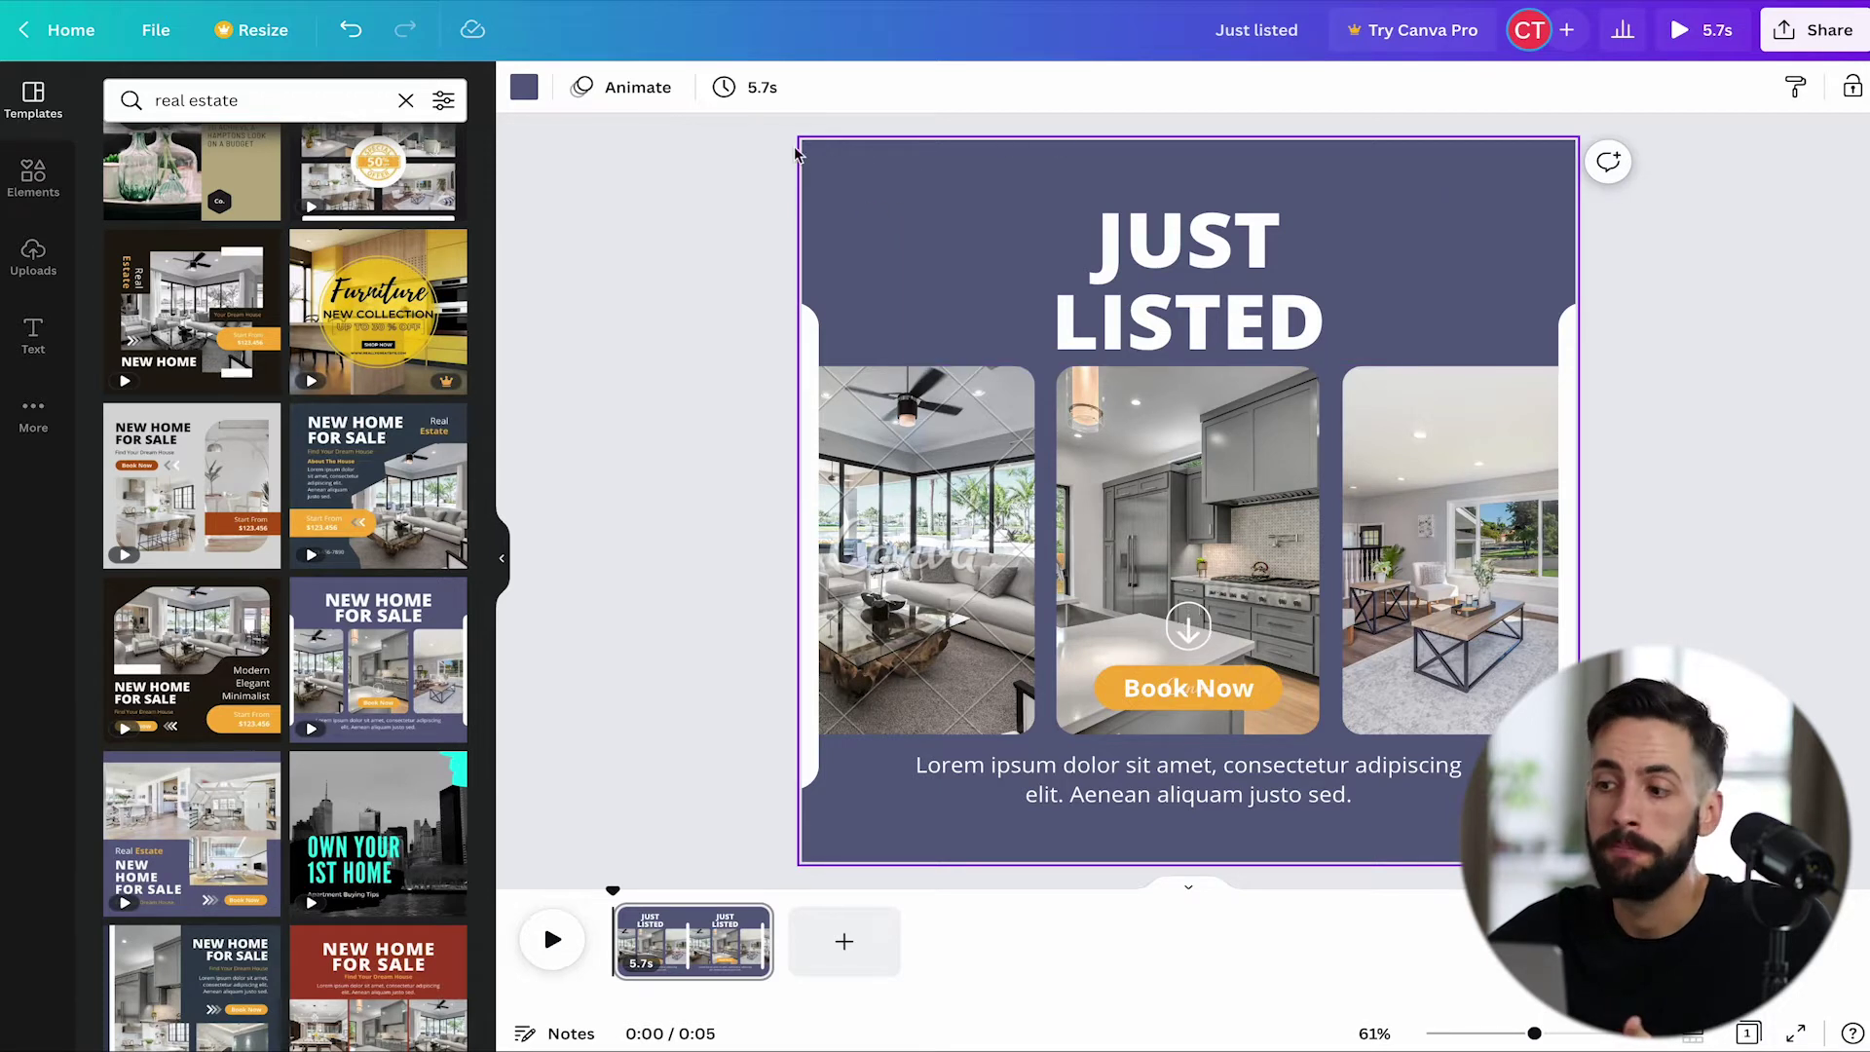
pyautogui.click(526, 90)
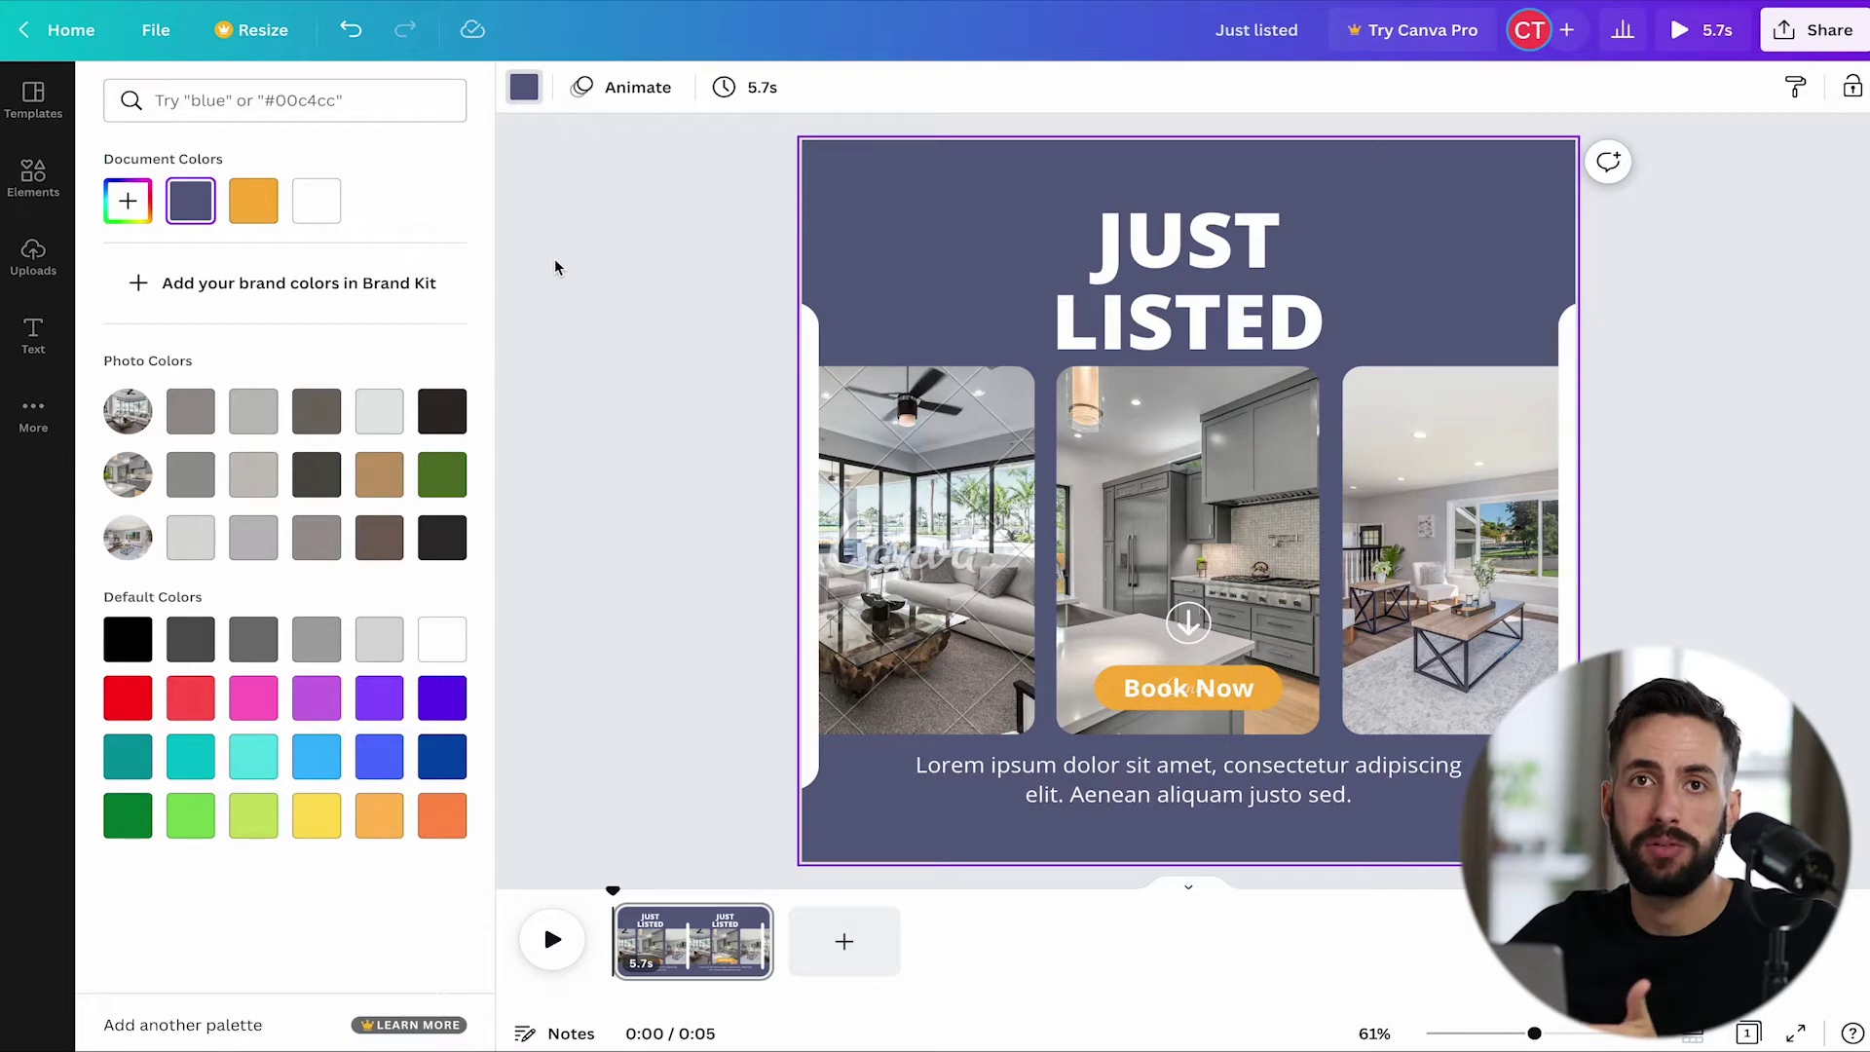
pyautogui.click(662, 263)
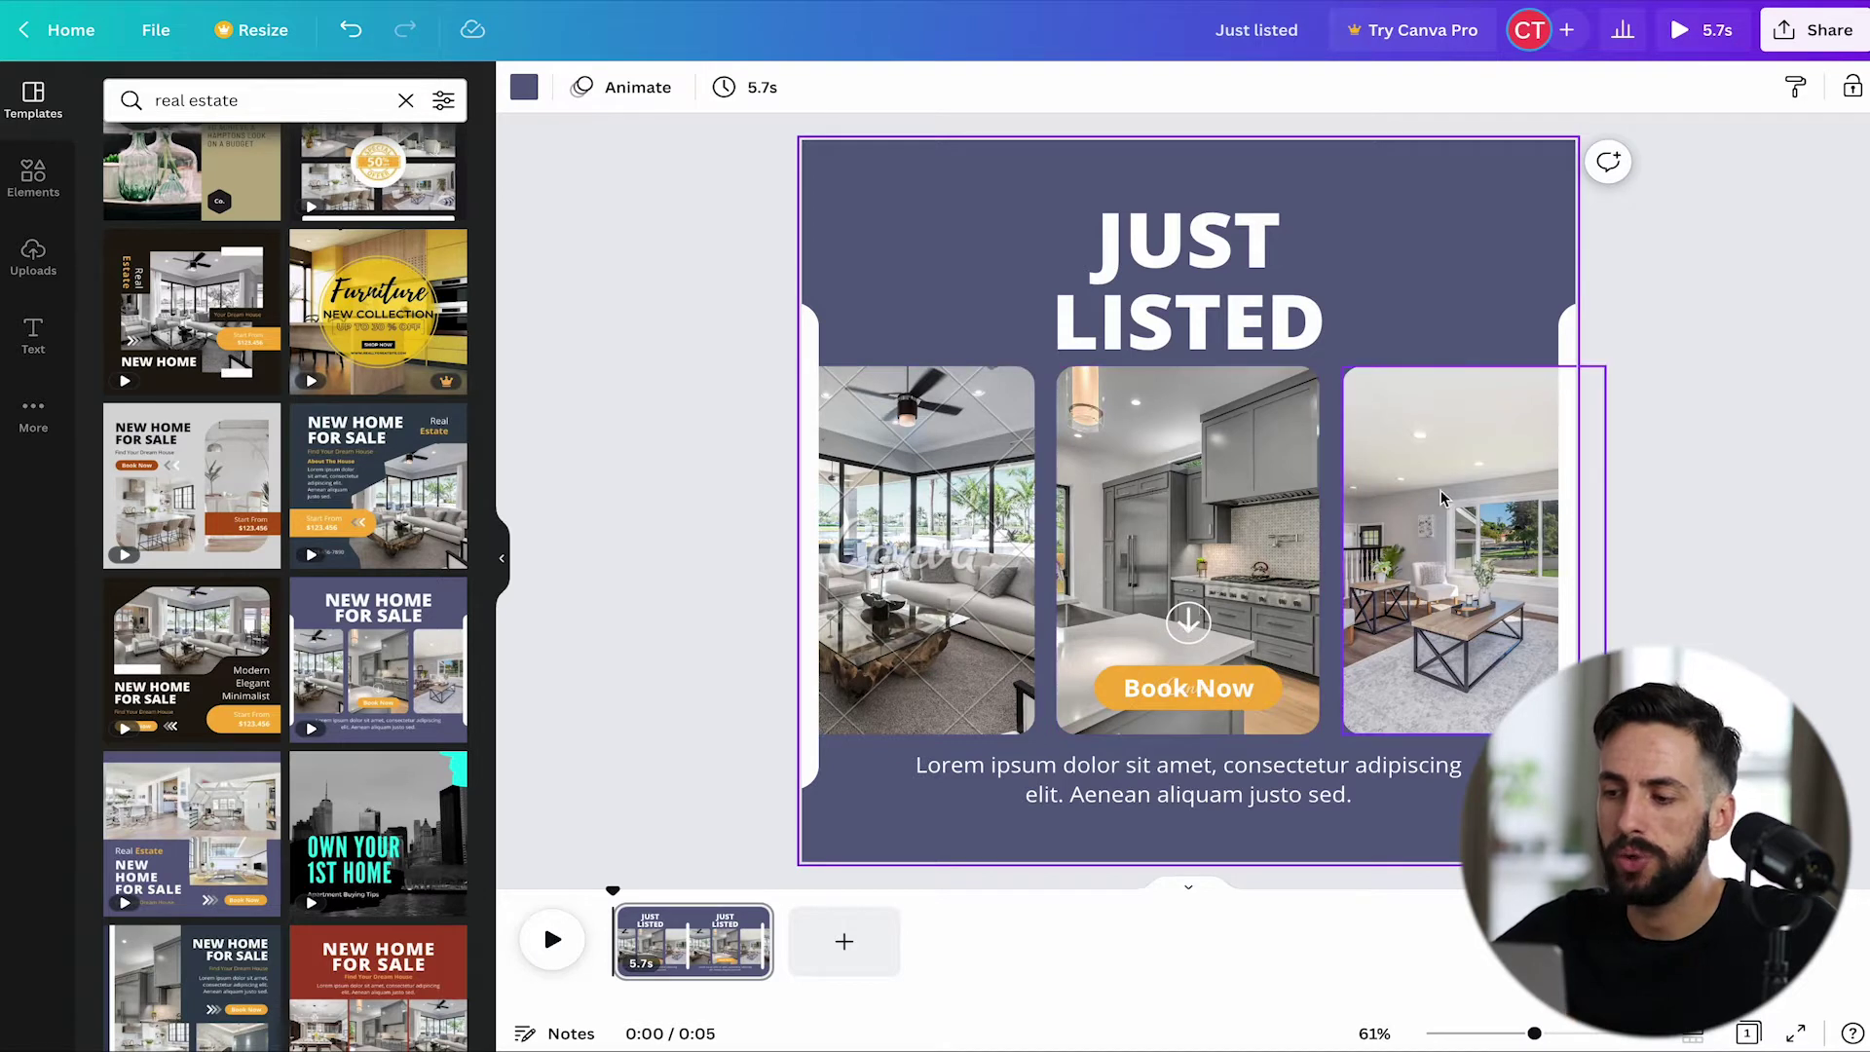
pyautogui.click(557, 940)
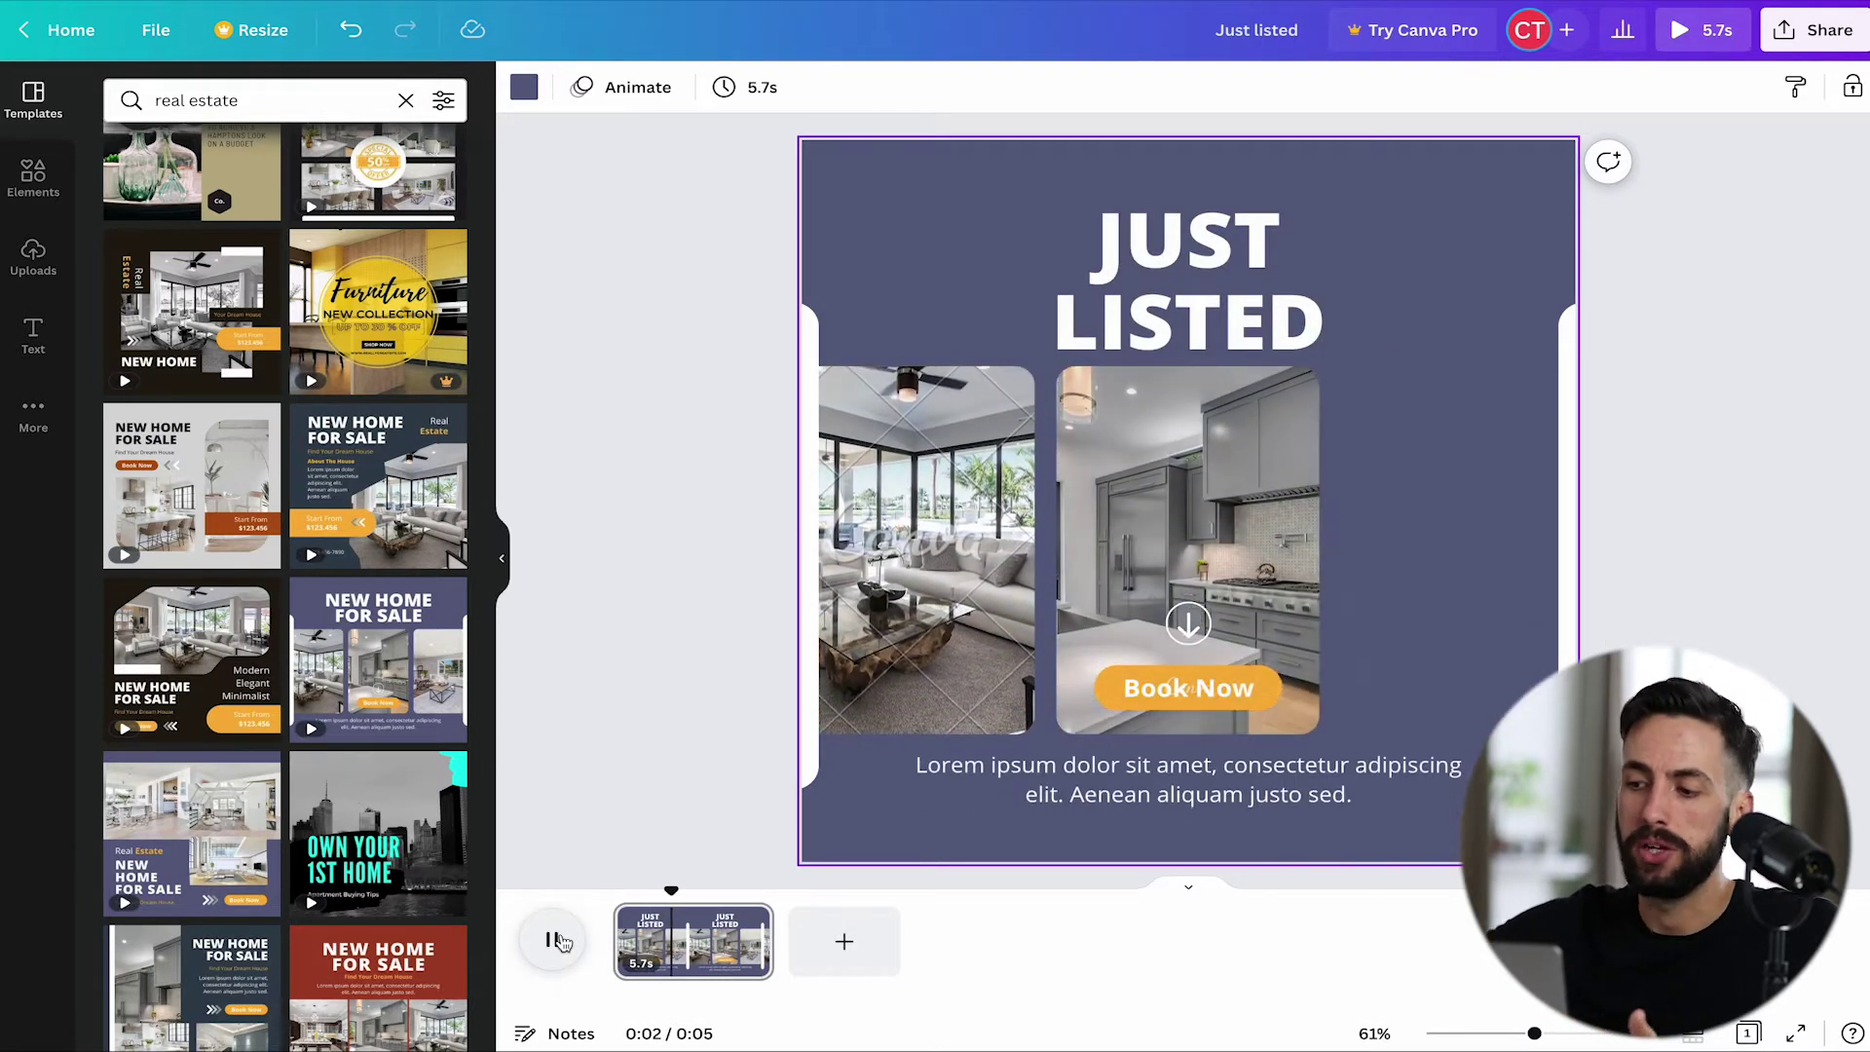
pyautogui.click(608, 913)
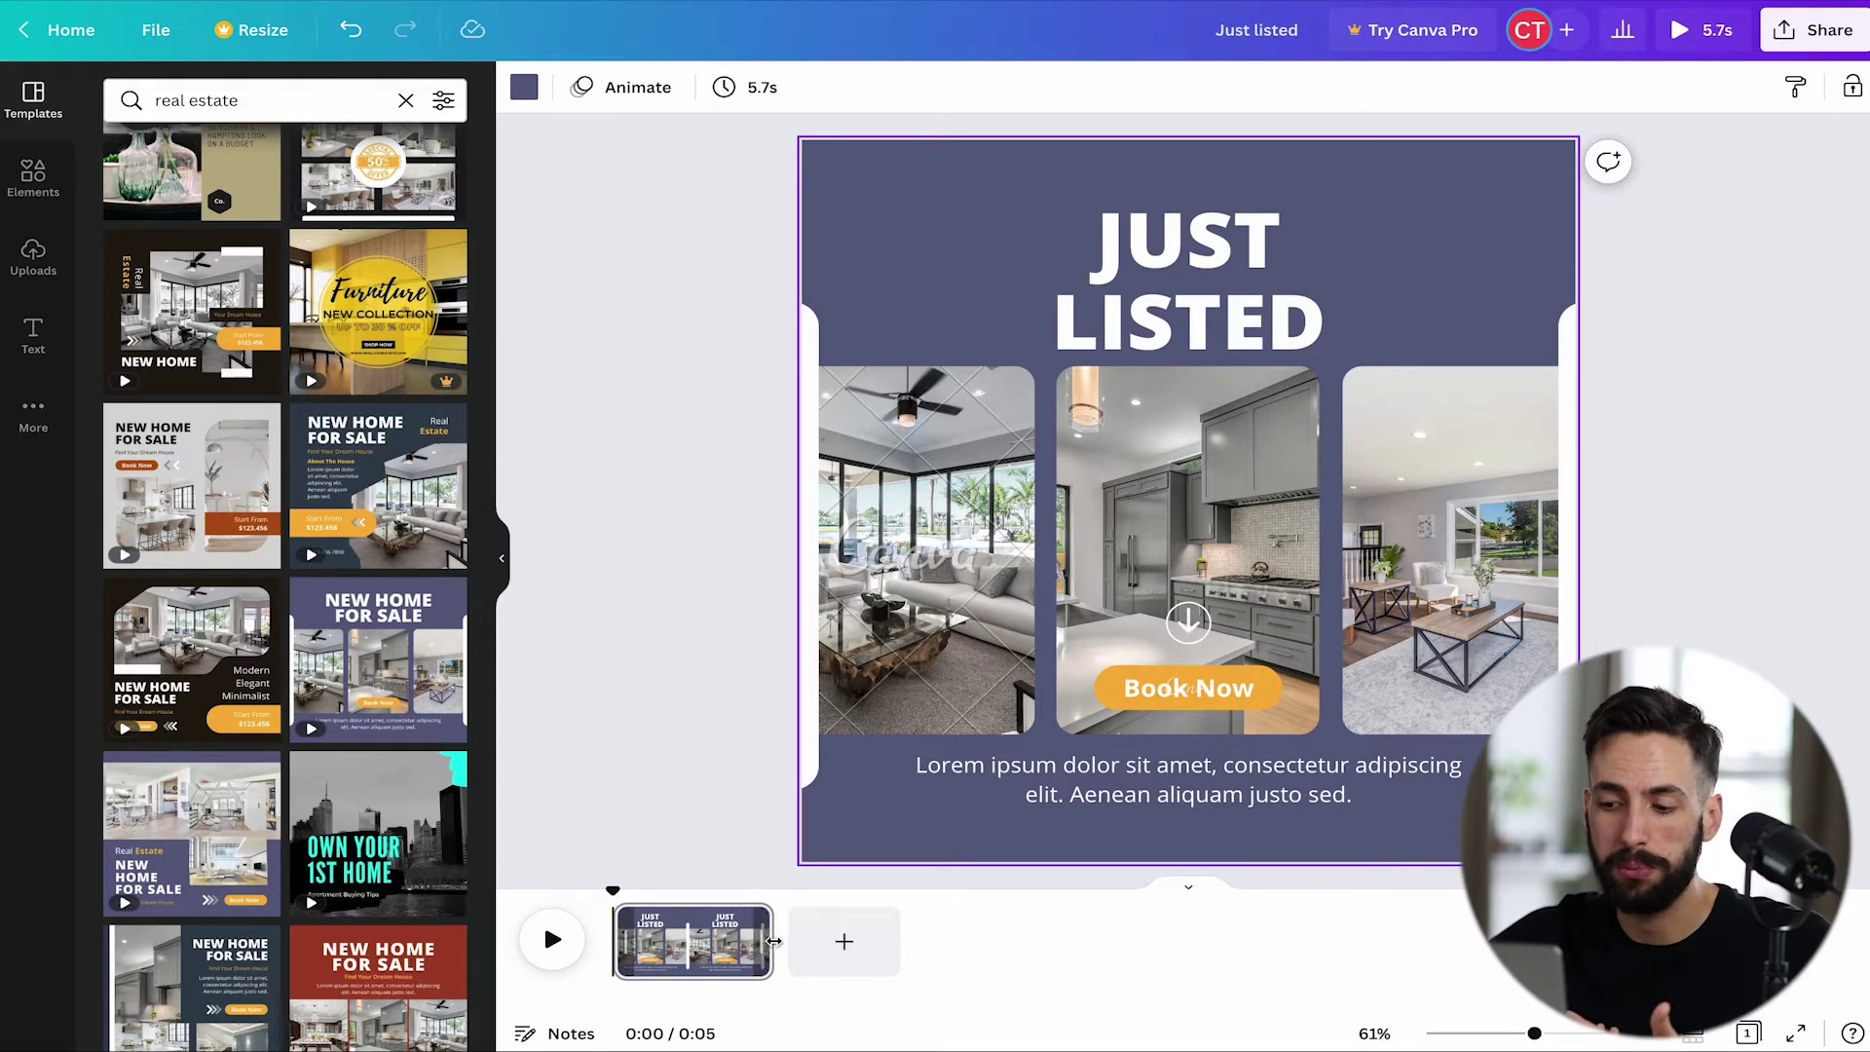
# Shorten the page duration from 5.7s to 3.0s and preview its animation
pyautogui.moveTo(775, 941); pyautogui.dragTo(699, 937)
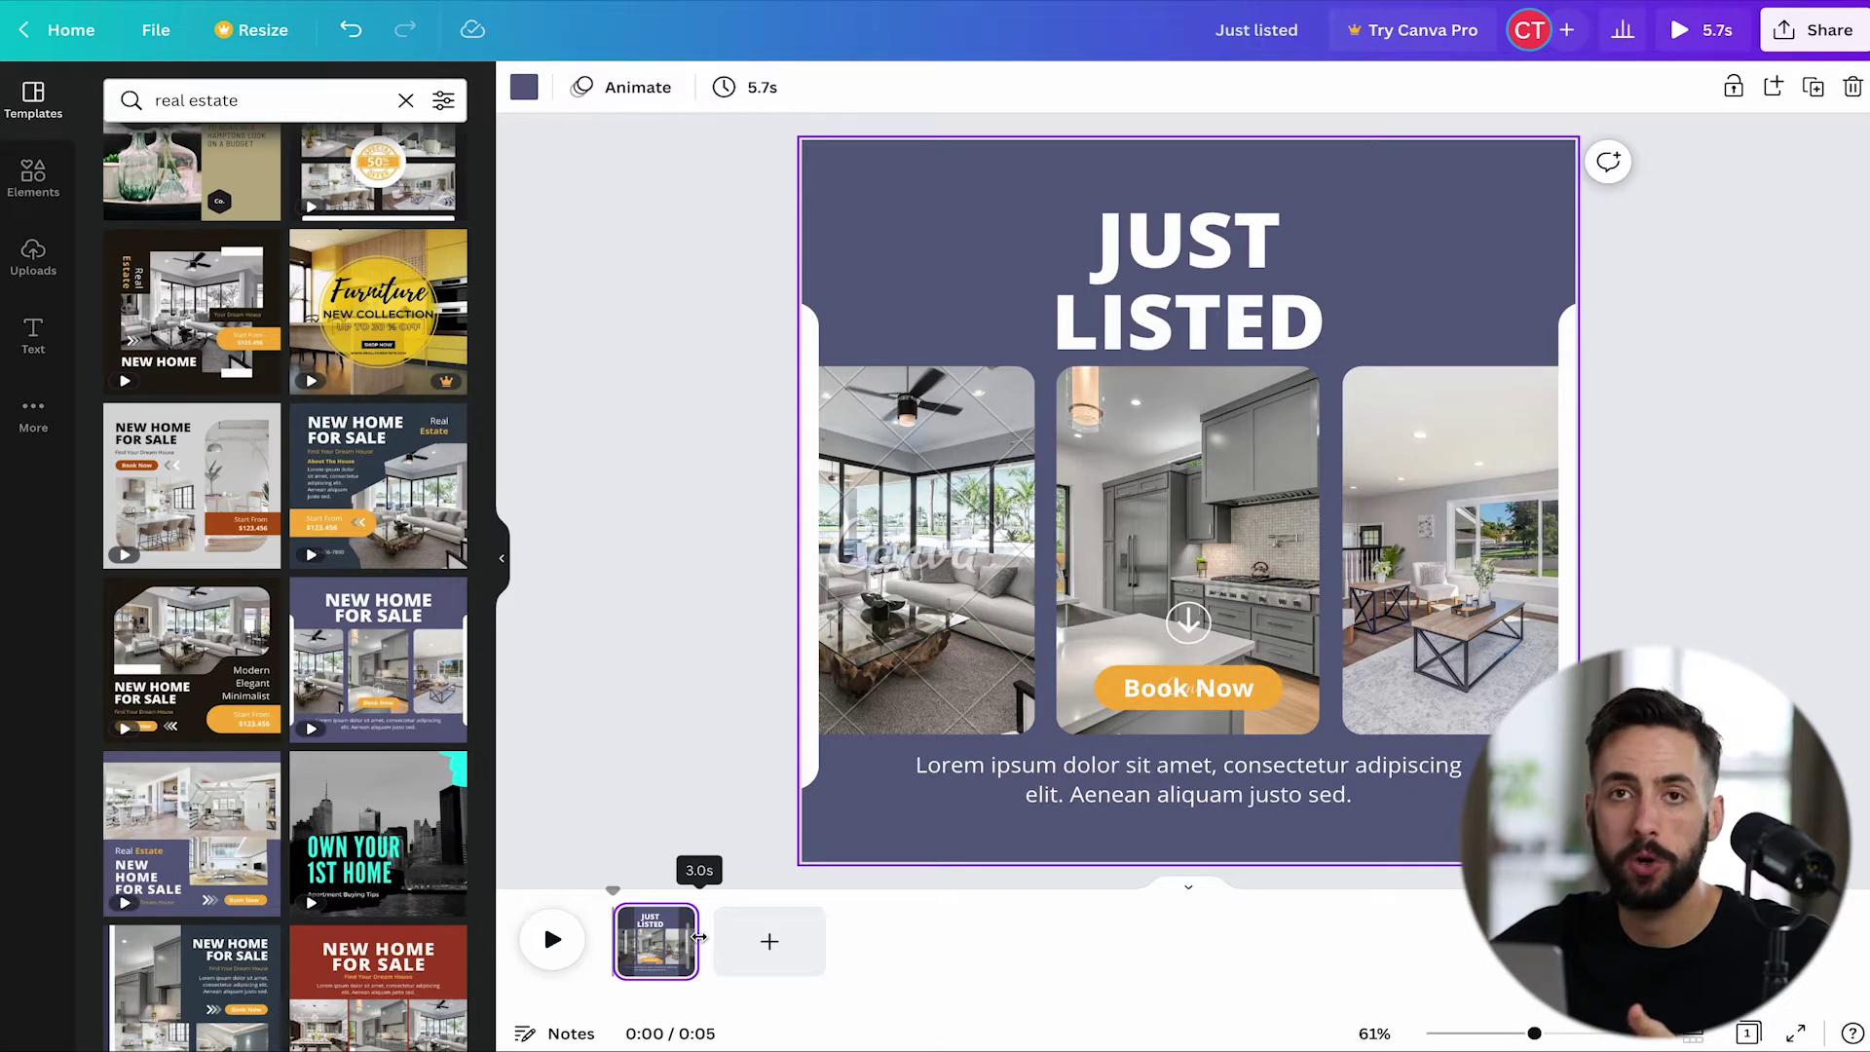
pyautogui.moveTo(699, 937); pyautogui.dragTo(699, 937)
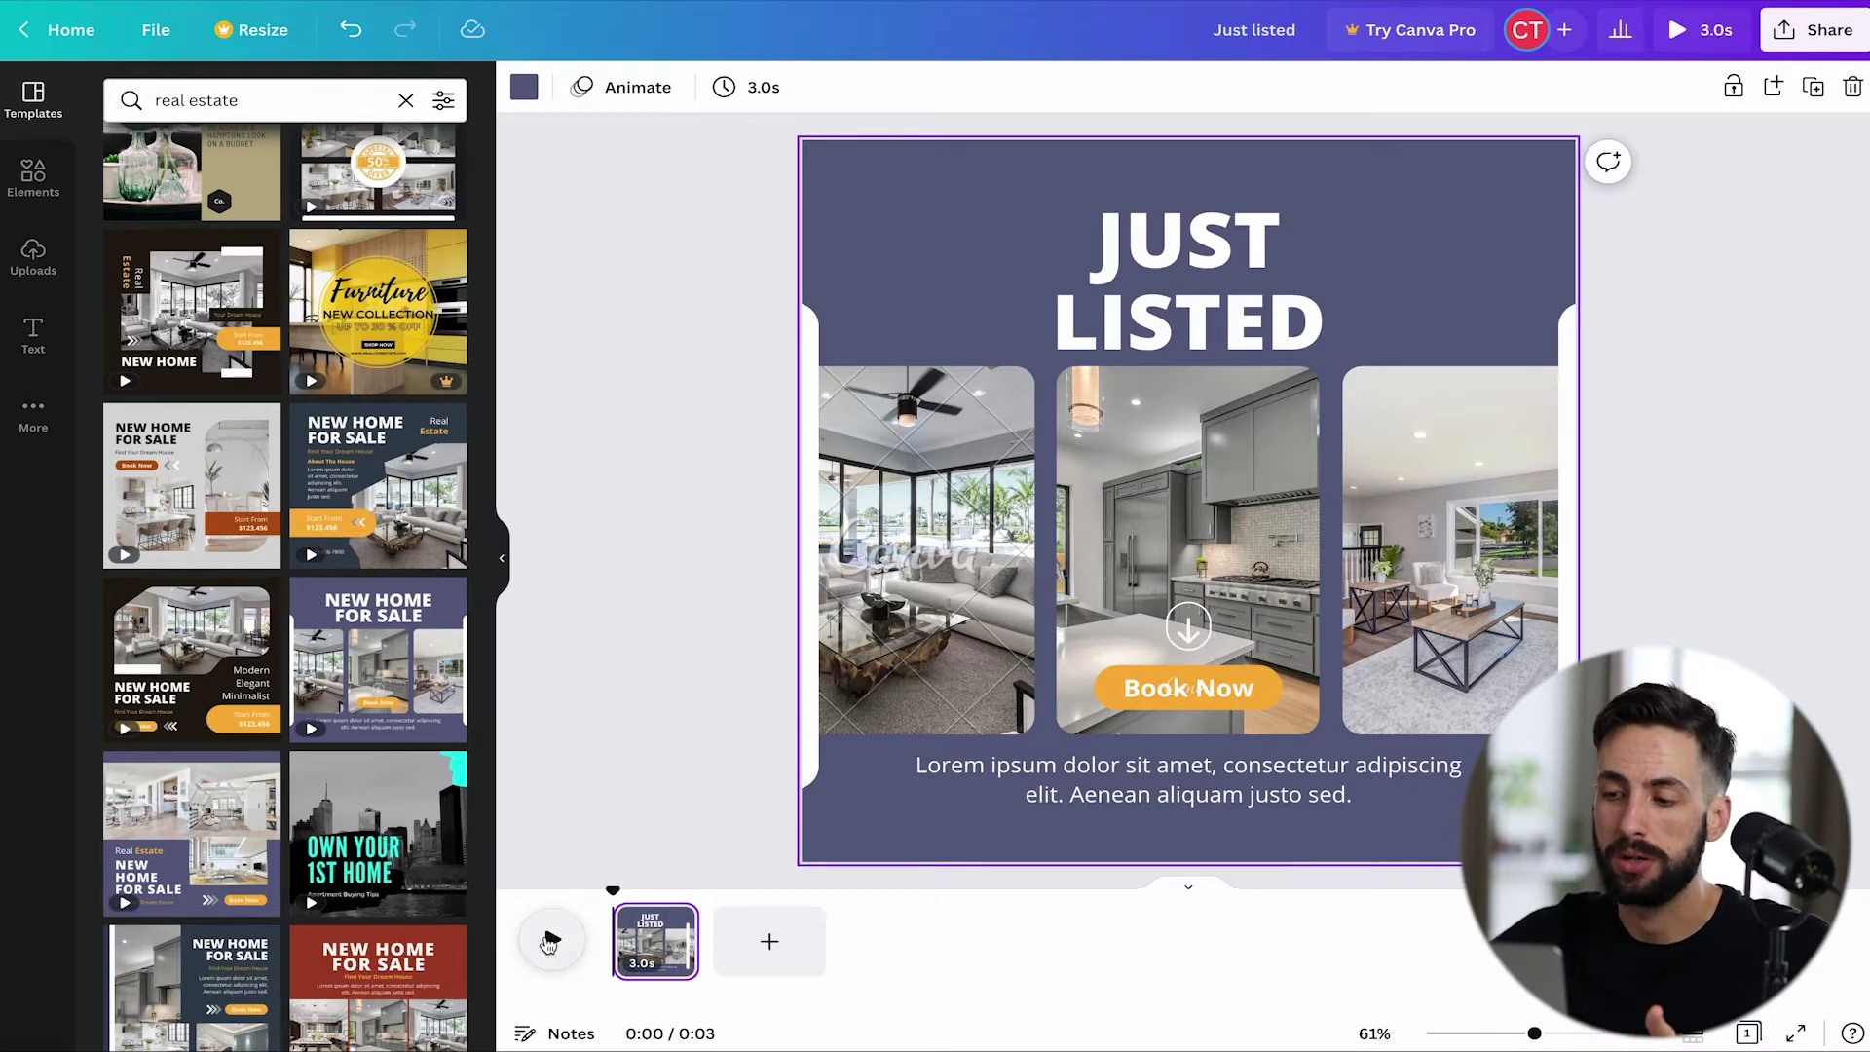
pyautogui.click(550, 942)
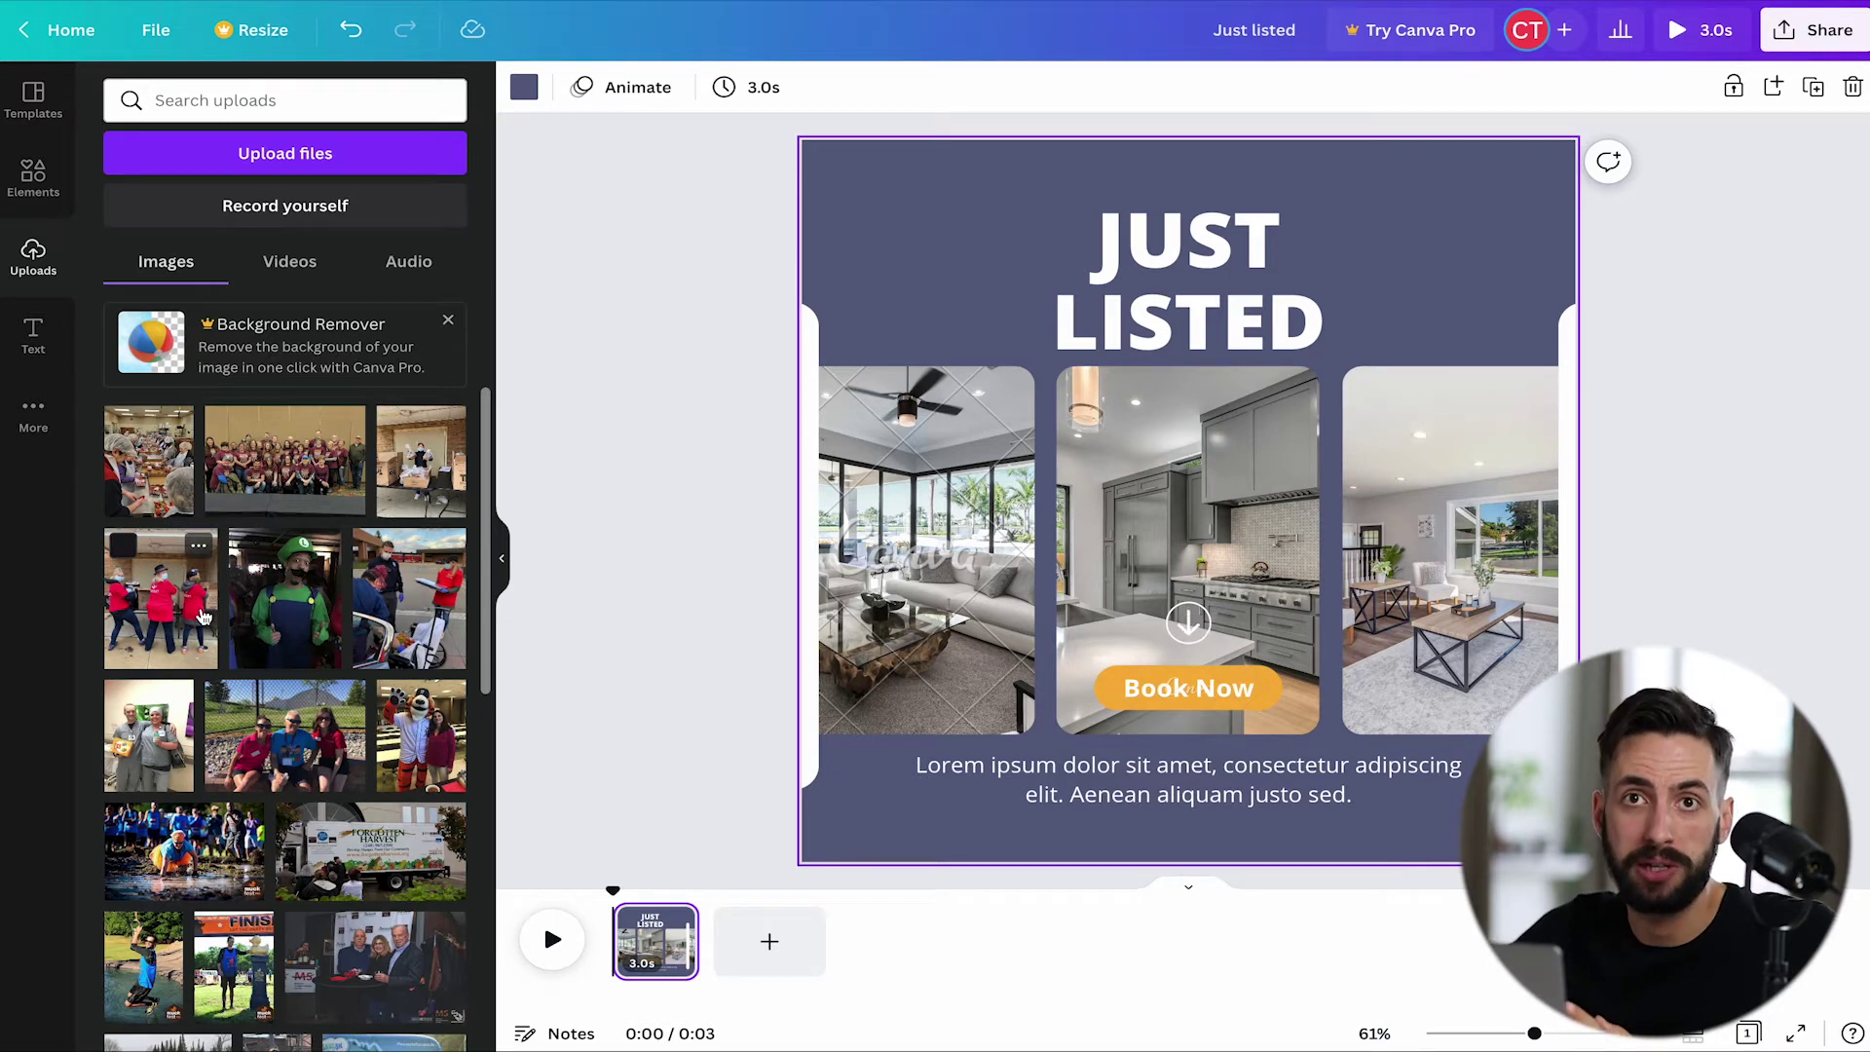
# Fill the left, middle and right frames with the box, volunteers and another uploaded photo, then preview
pyautogui.press('Escape')
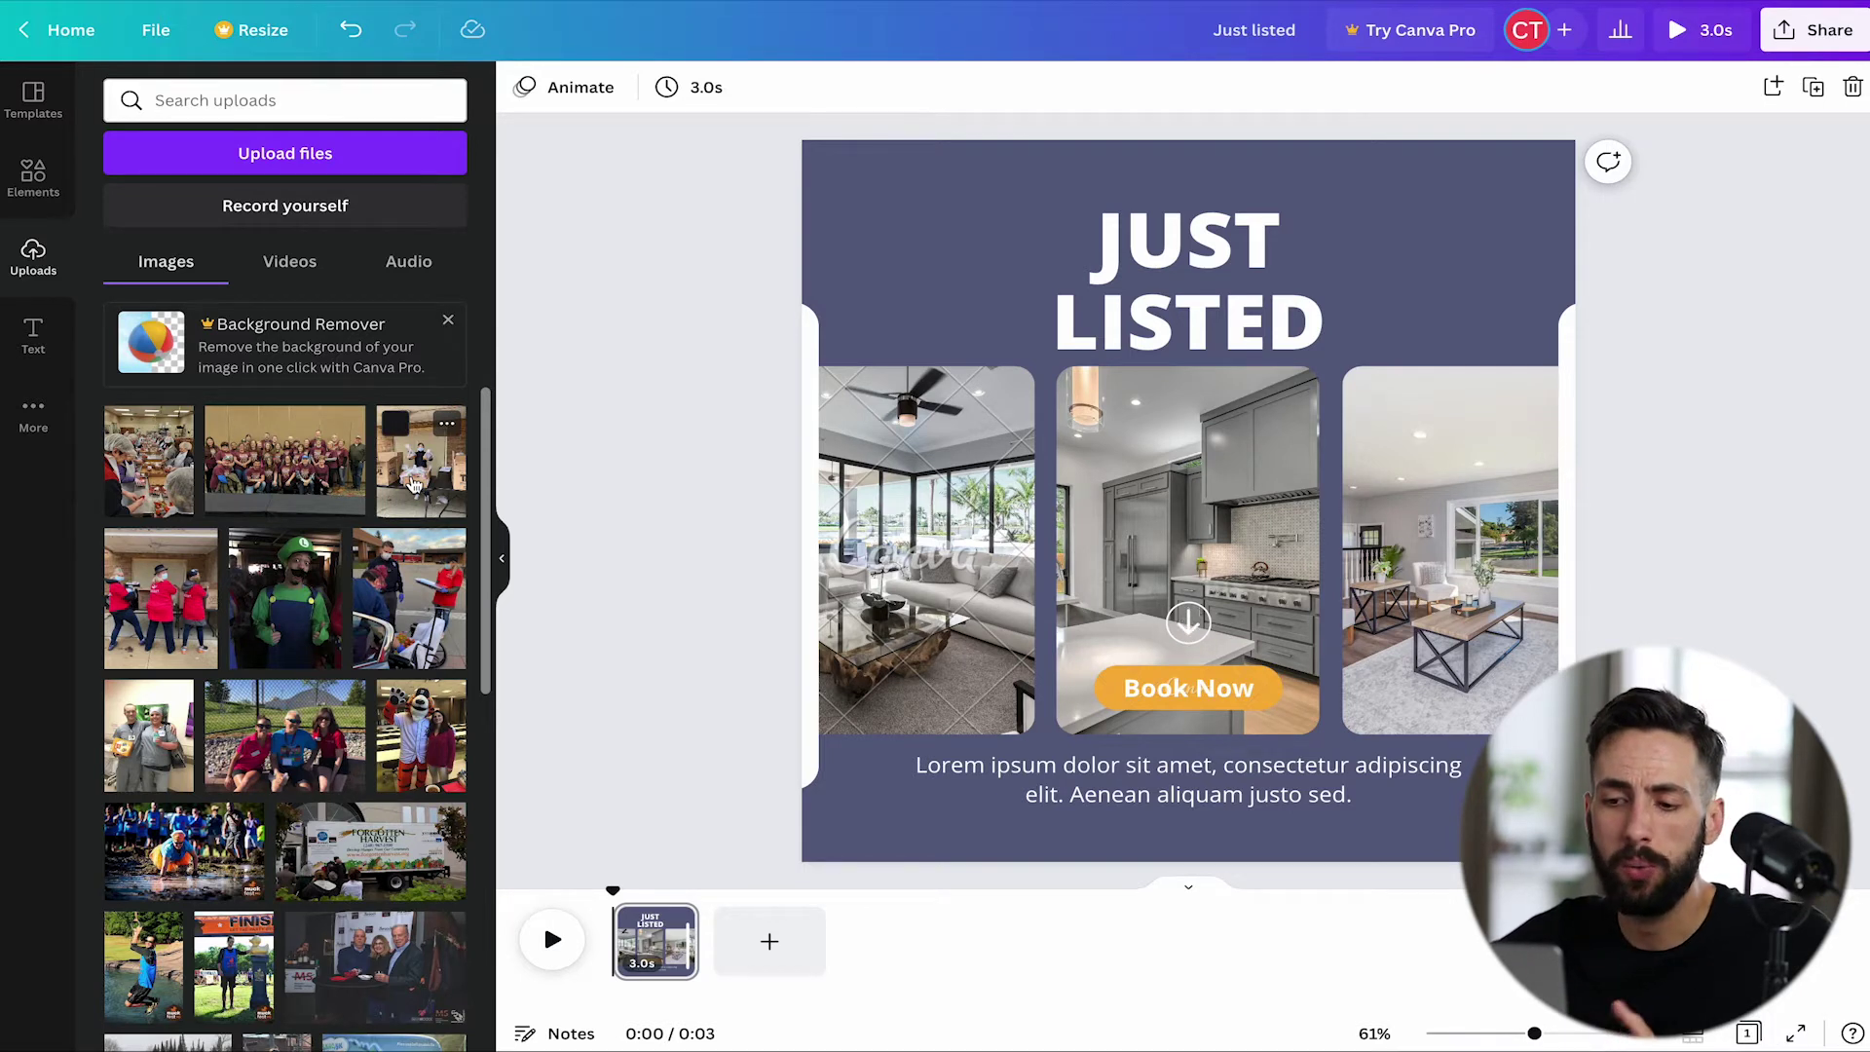
pyautogui.click(413, 484)
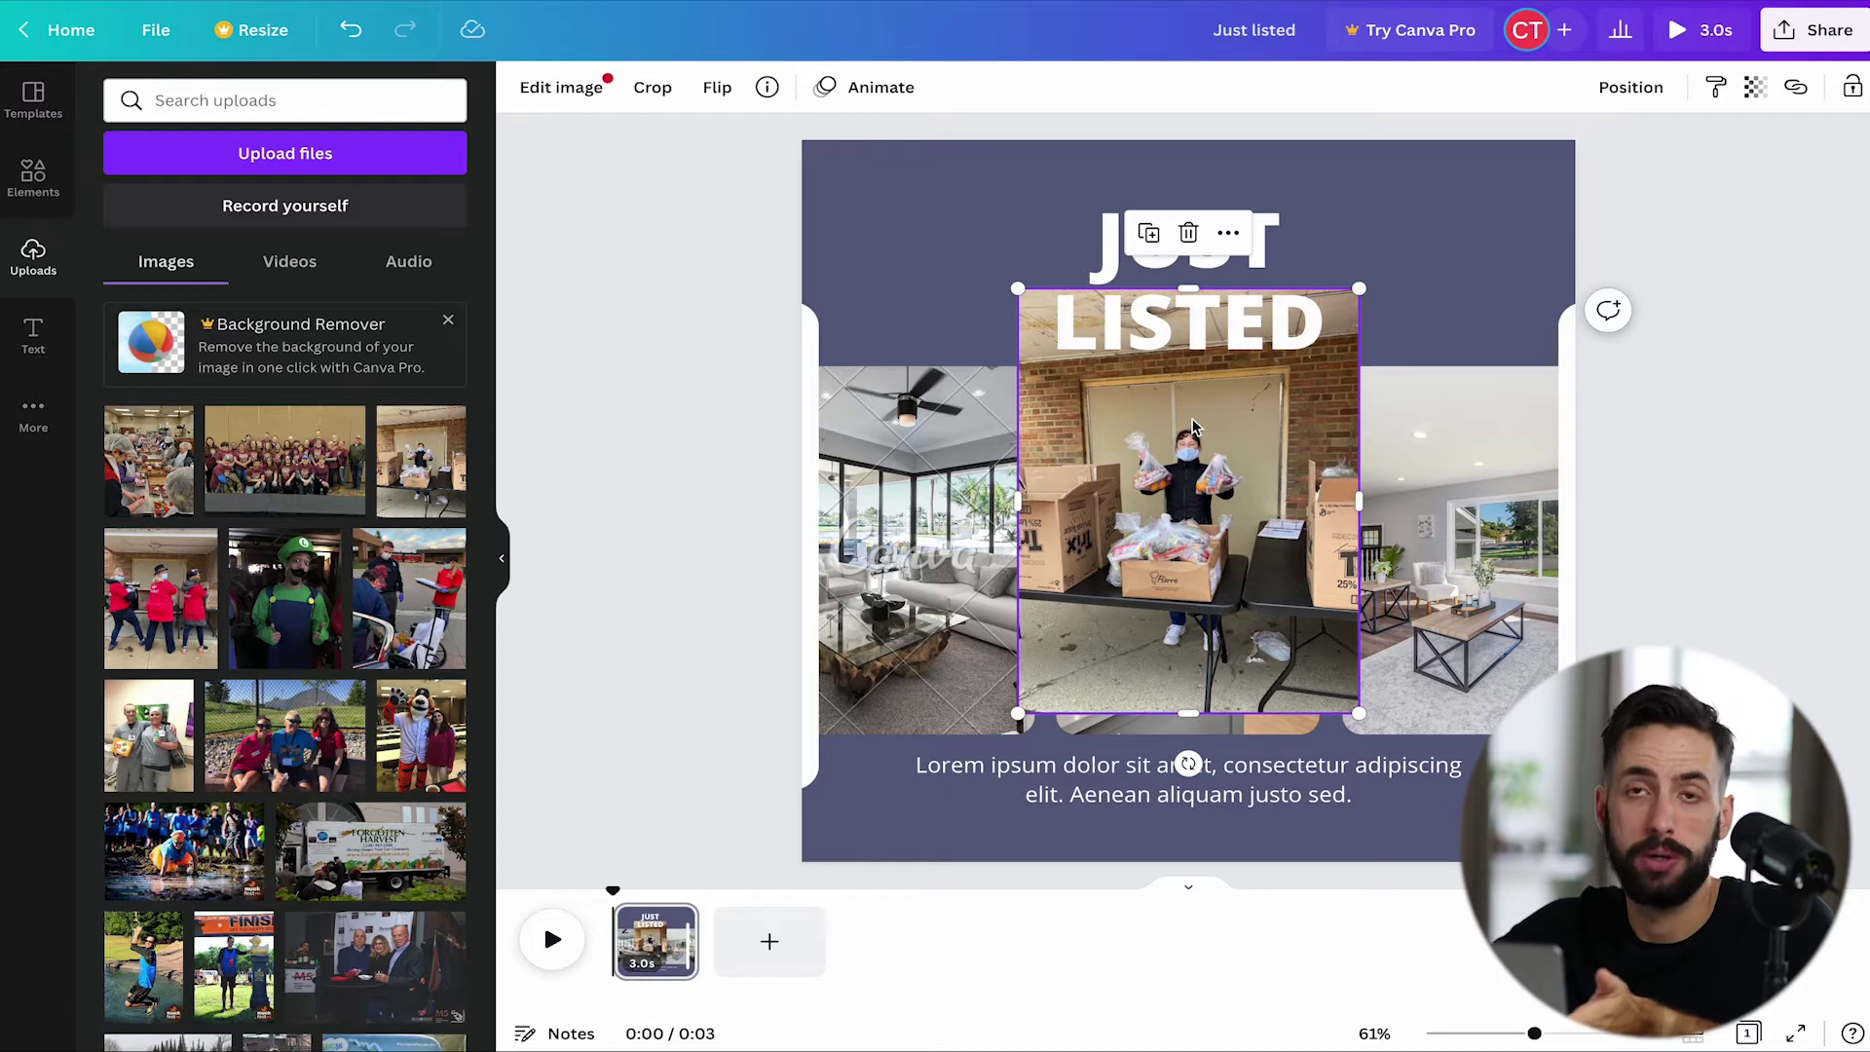
pyautogui.press('Delete')
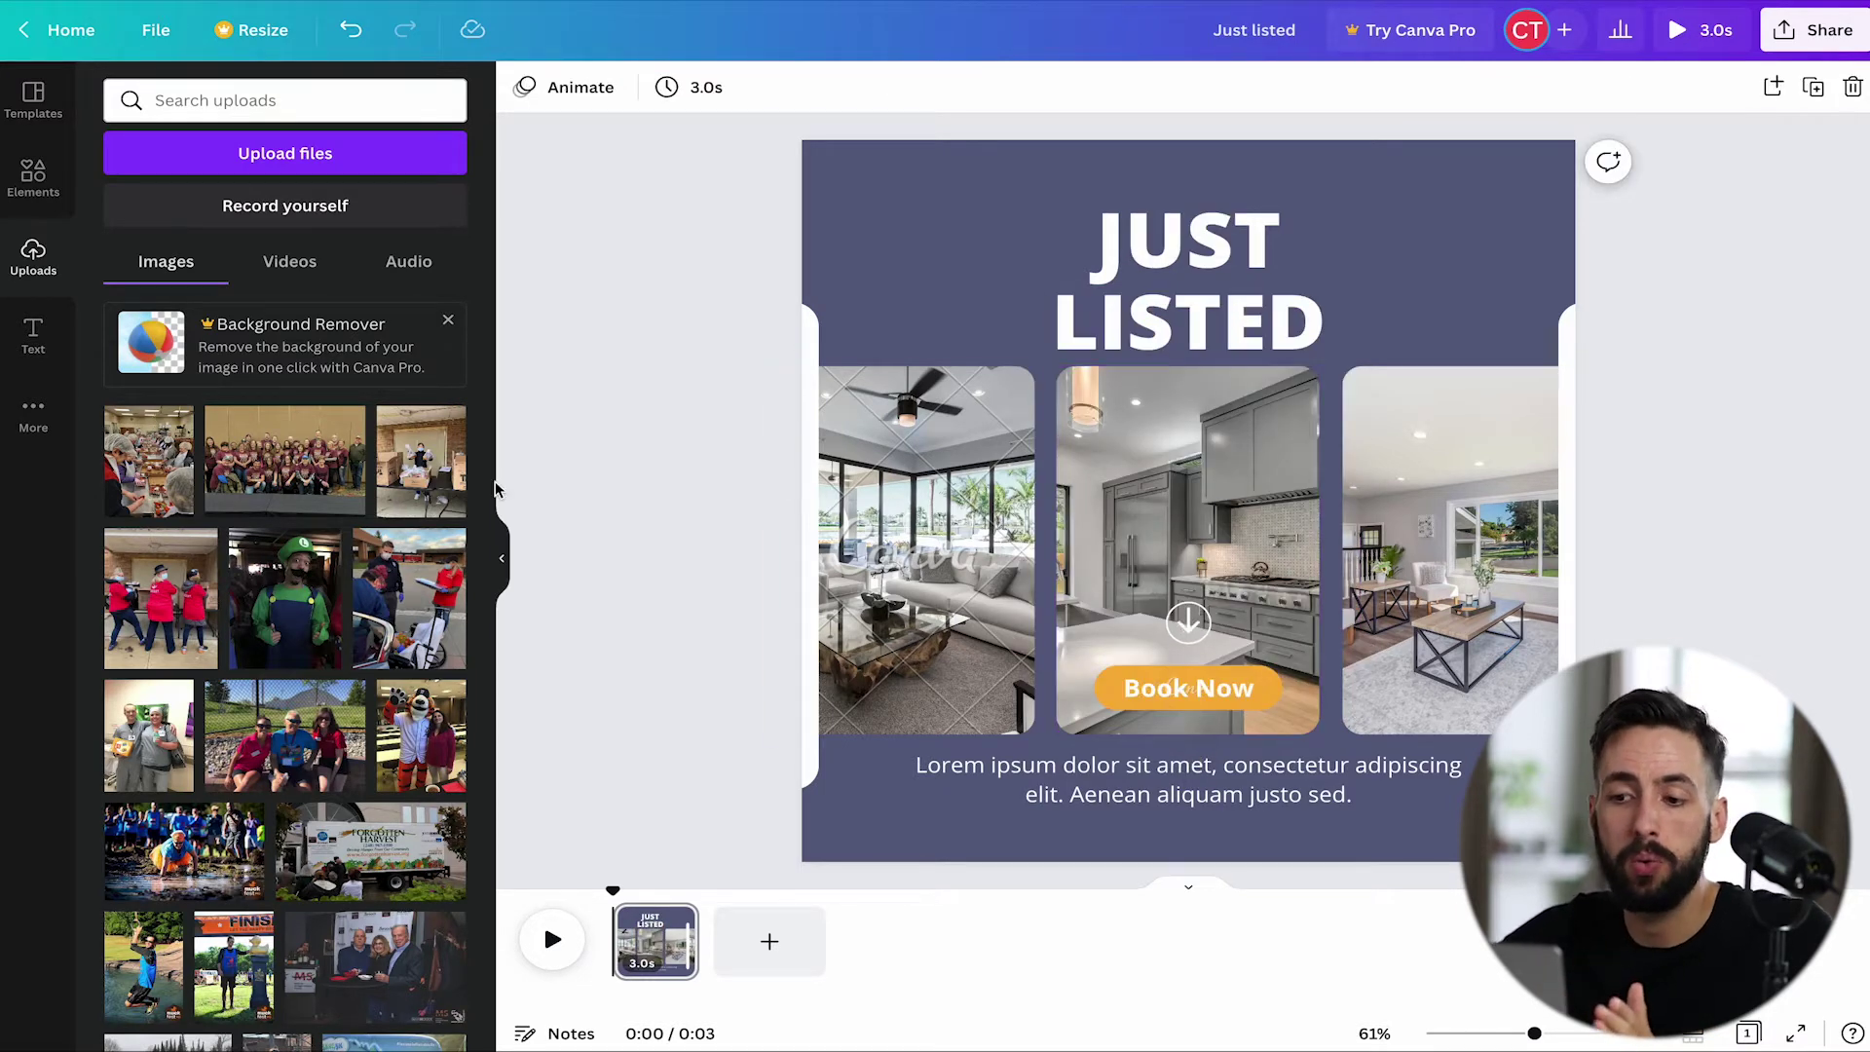
pyautogui.moveTo(428, 456); pyautogui.dragTo(915, 475)
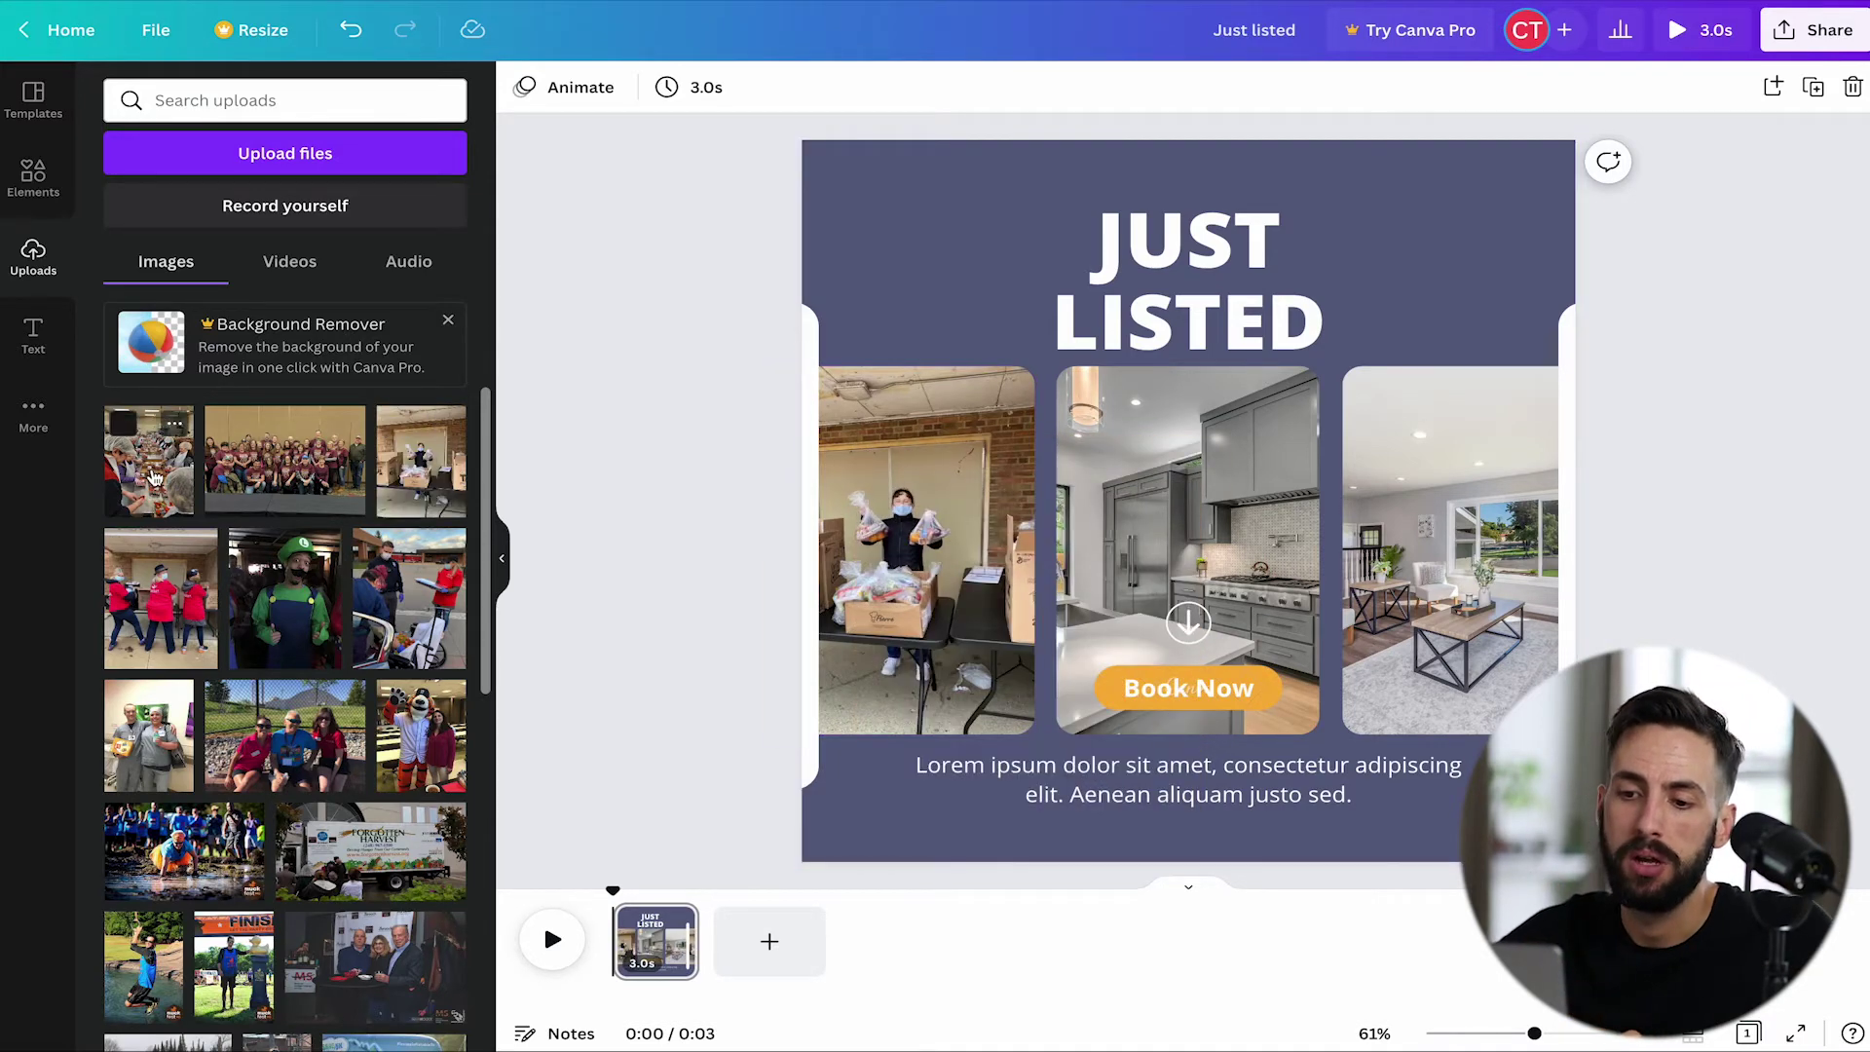
pyautogui.moveTo(153, 477); pyautogui.dragTo(1188, 545)
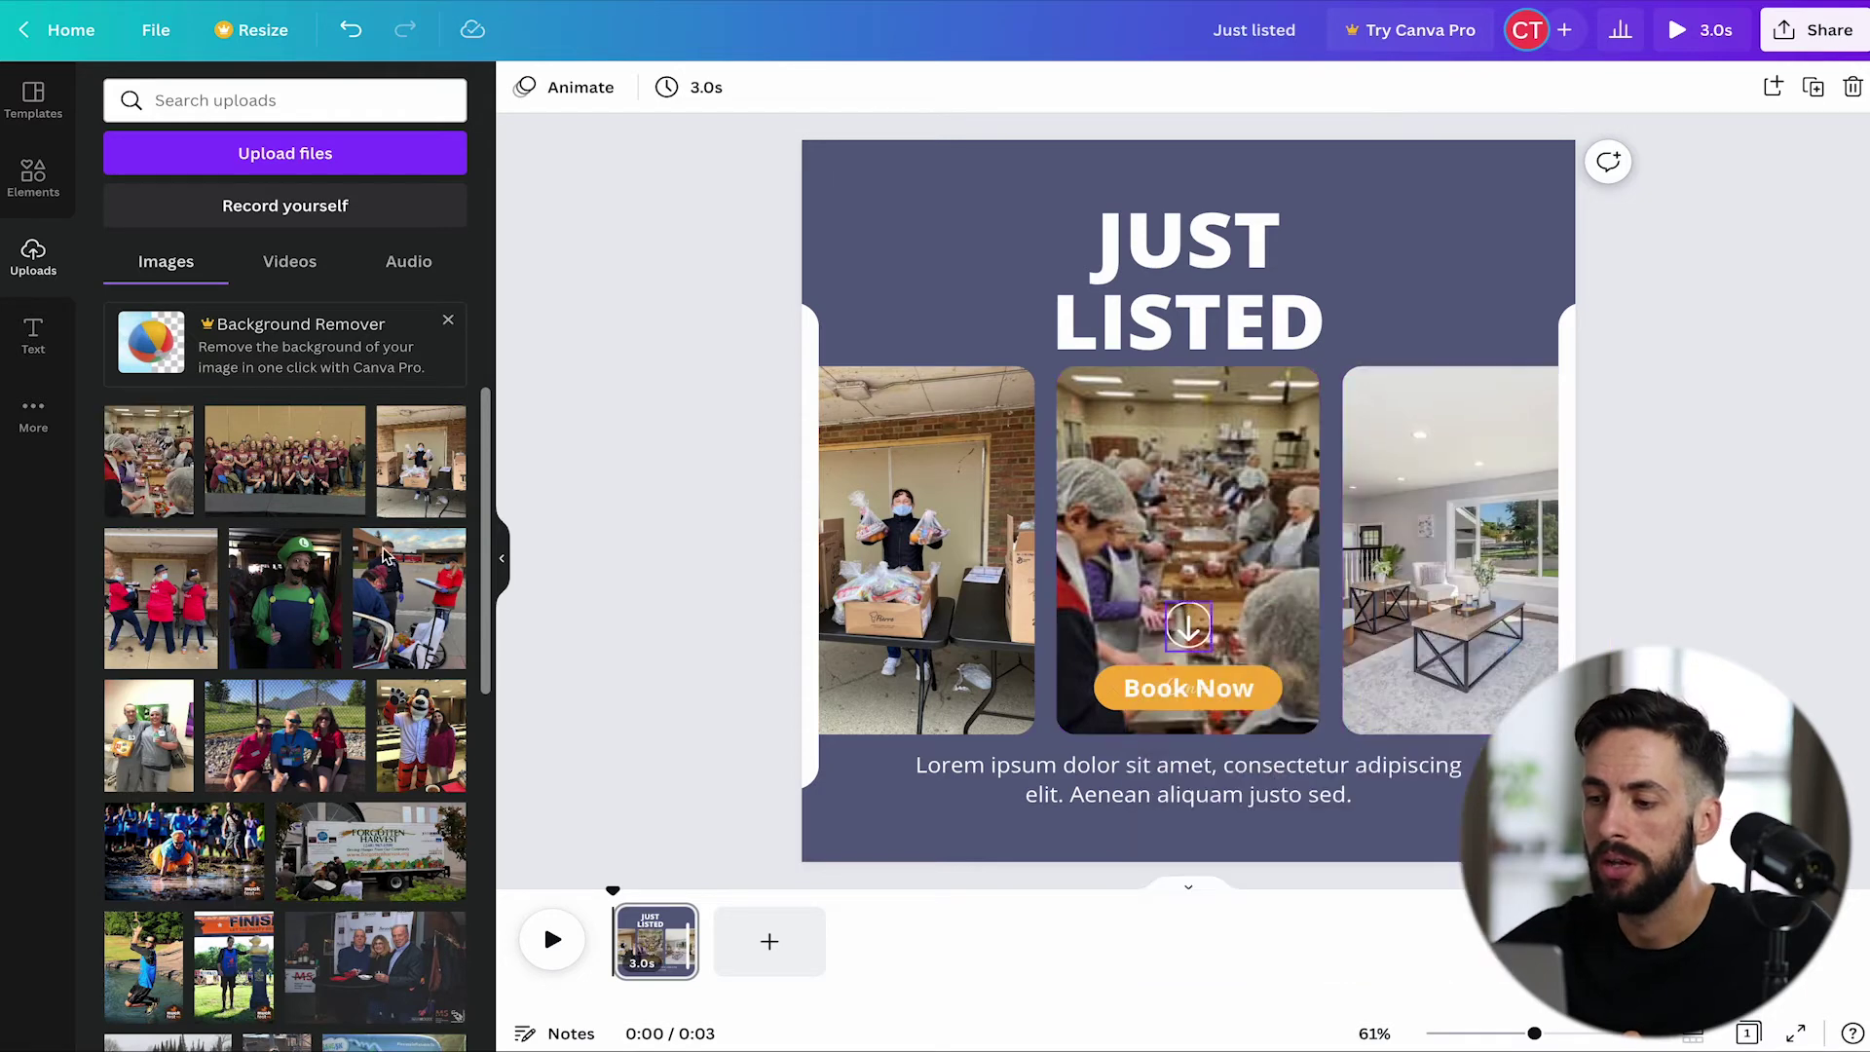
pyautogui.scroll(-1, 288, 659)
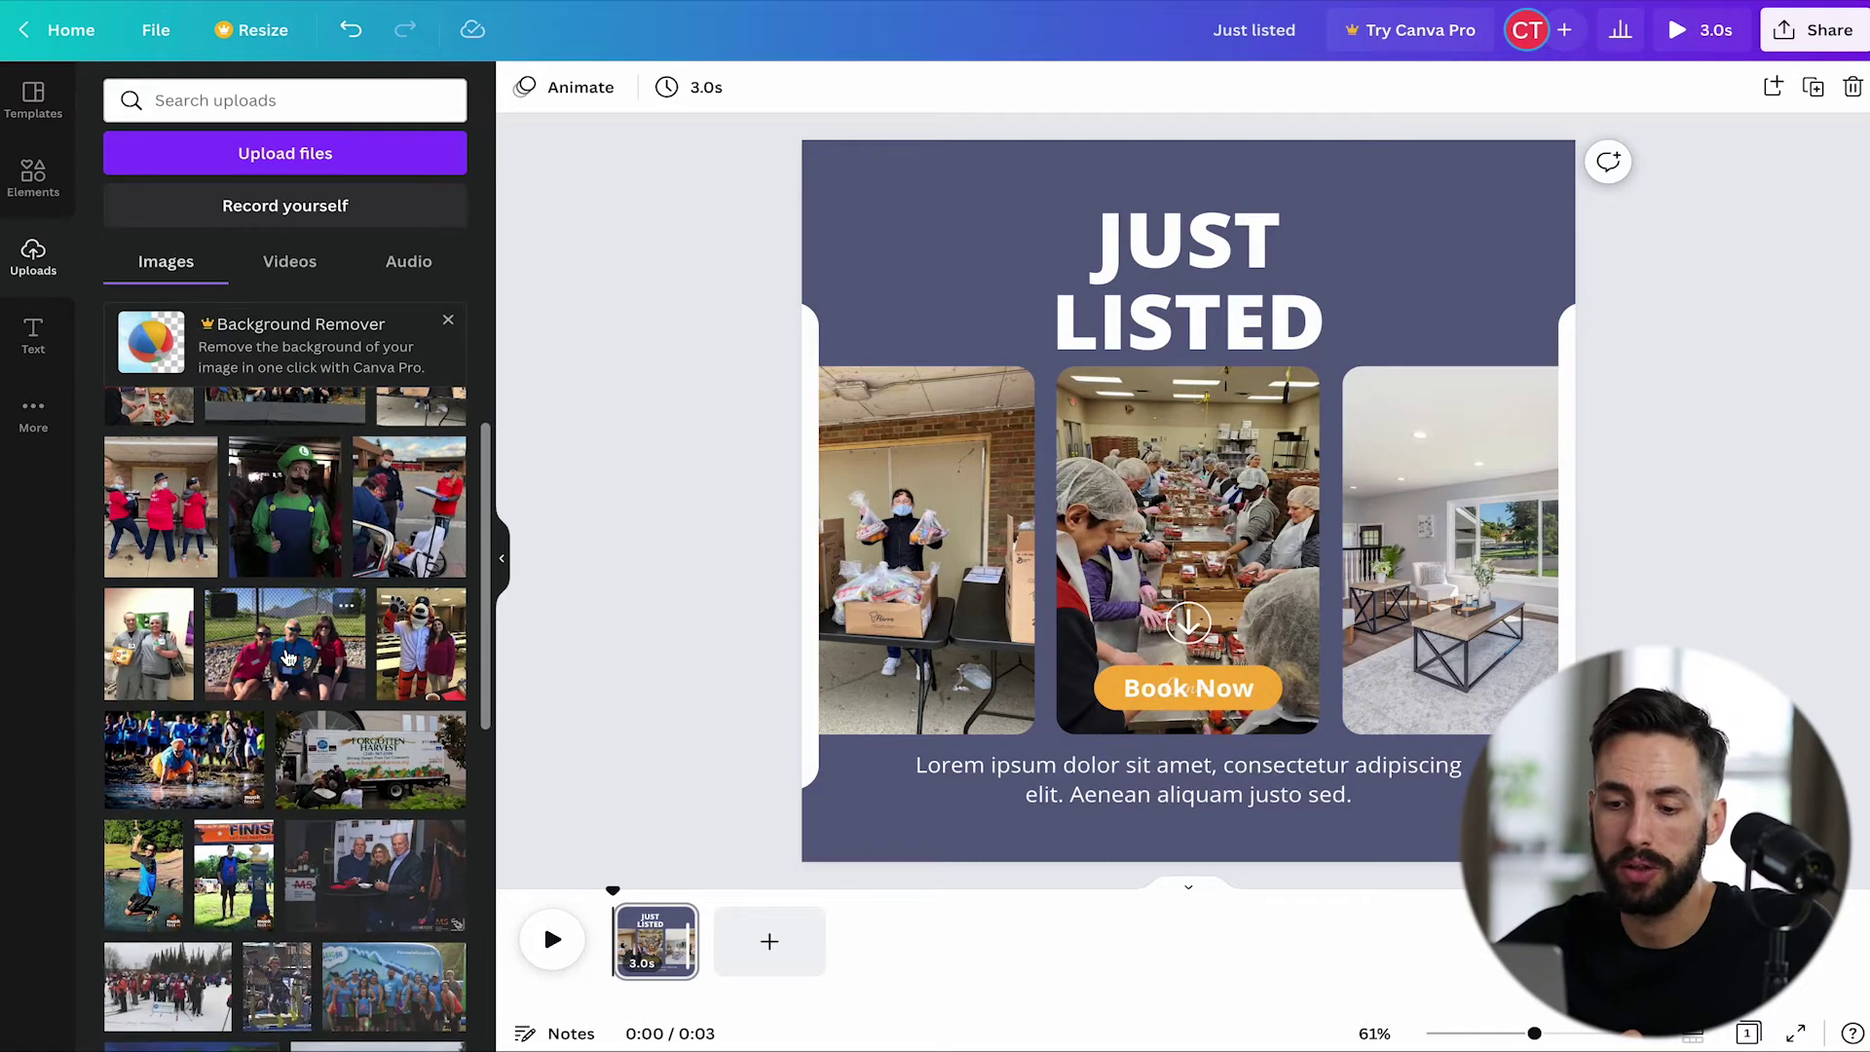
pyautogui.scroll(-3, 289, 658)
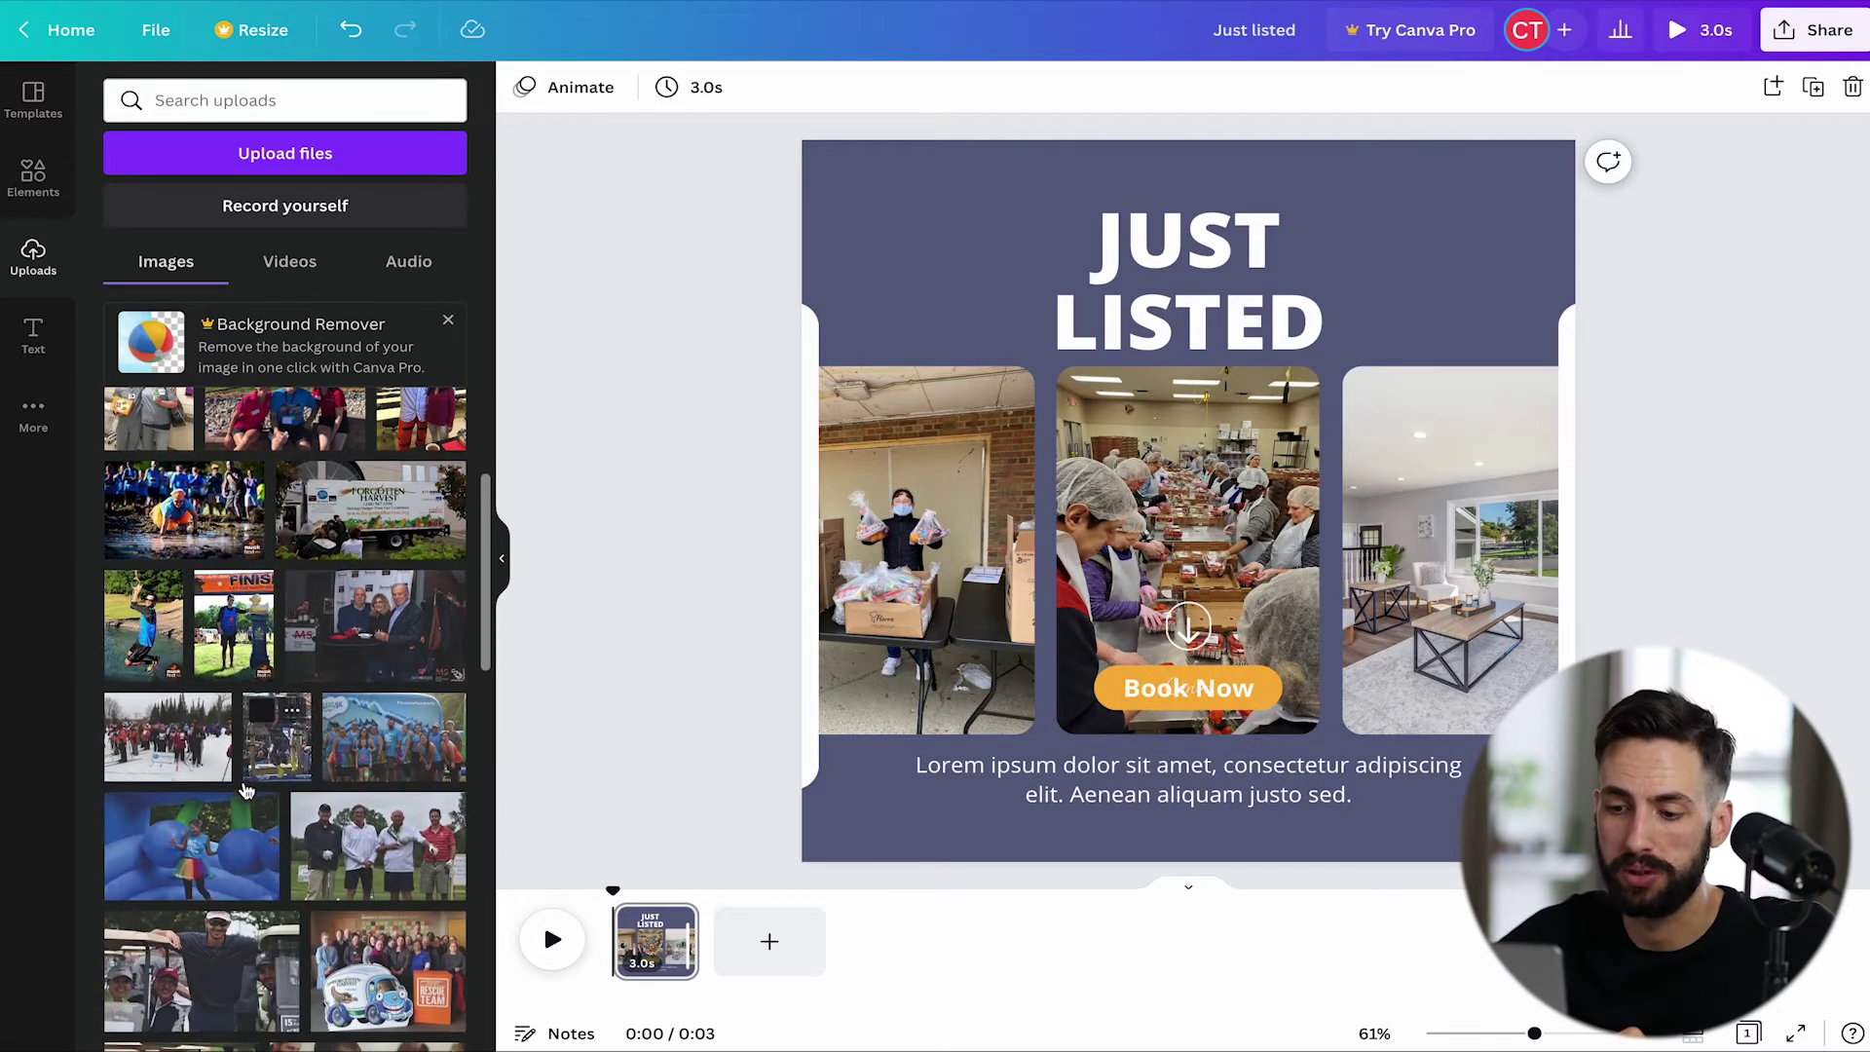
pyautogui.moveTo(277, 738); pyautogui.dragTo(1449, 575)
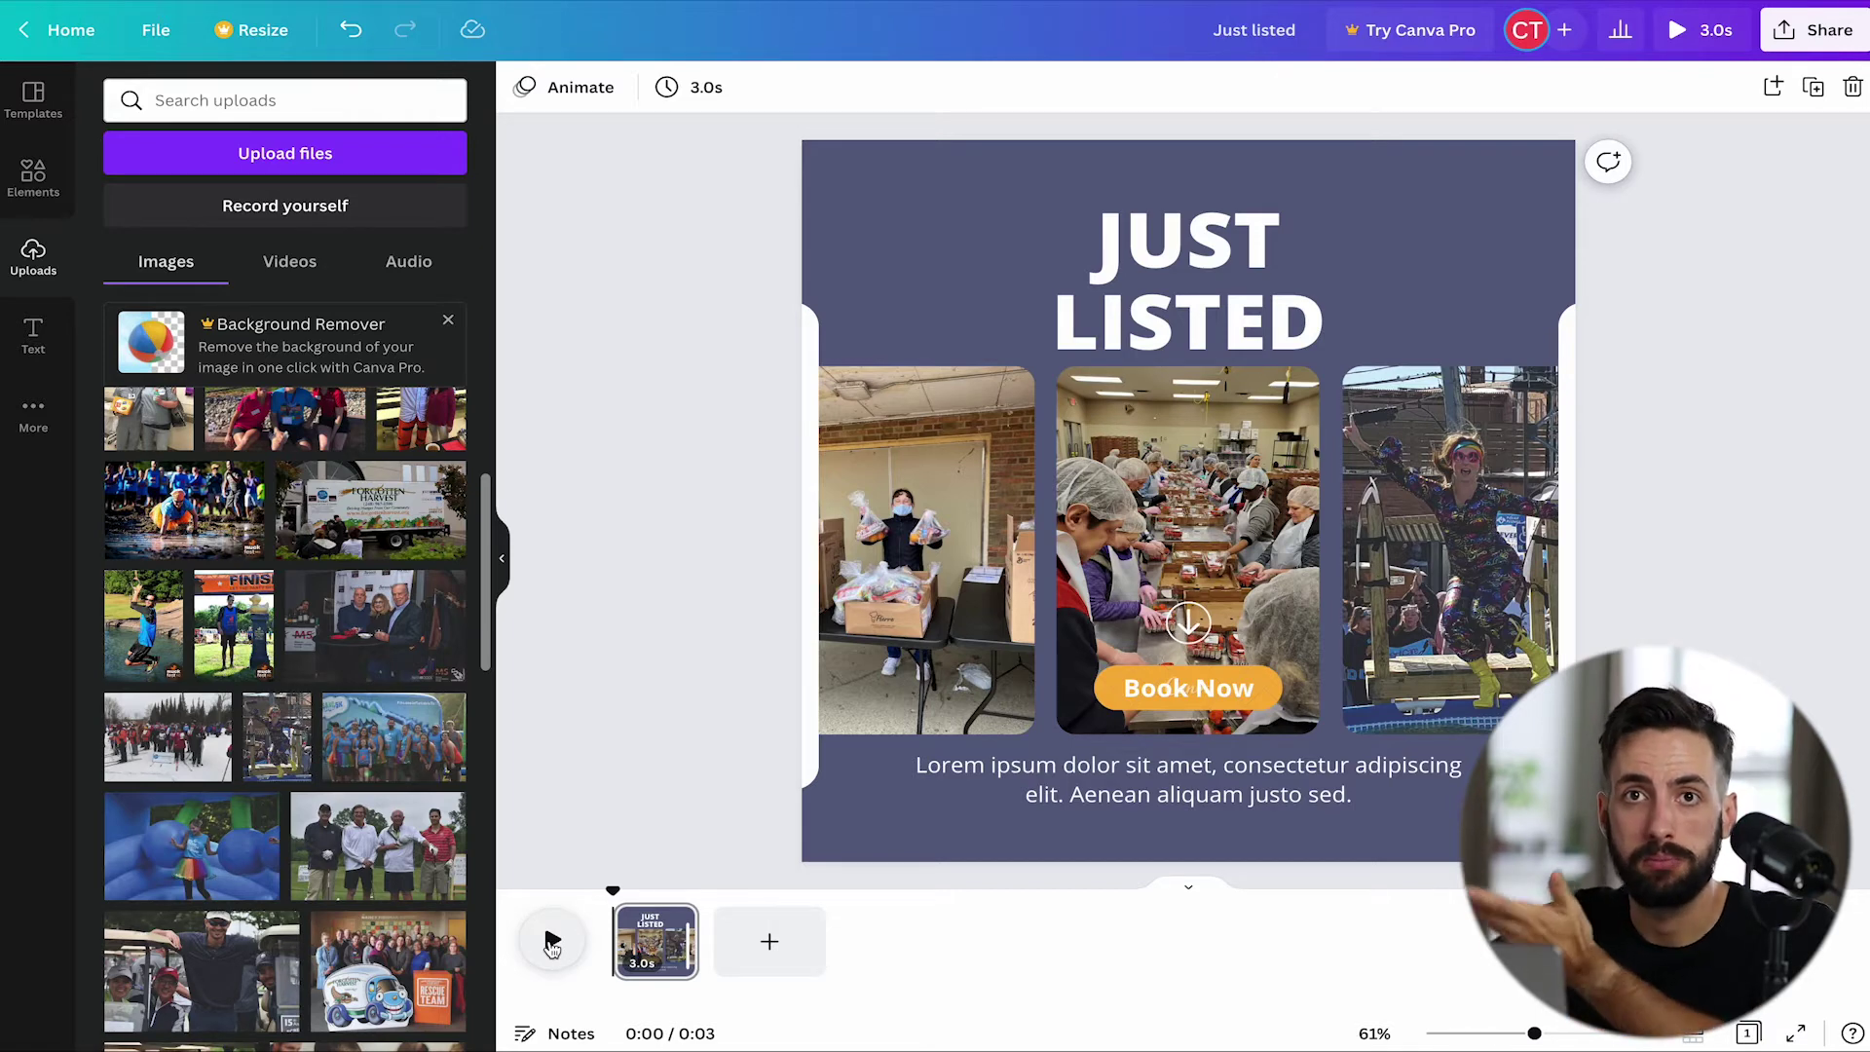
pyautogui.click(551, 943)
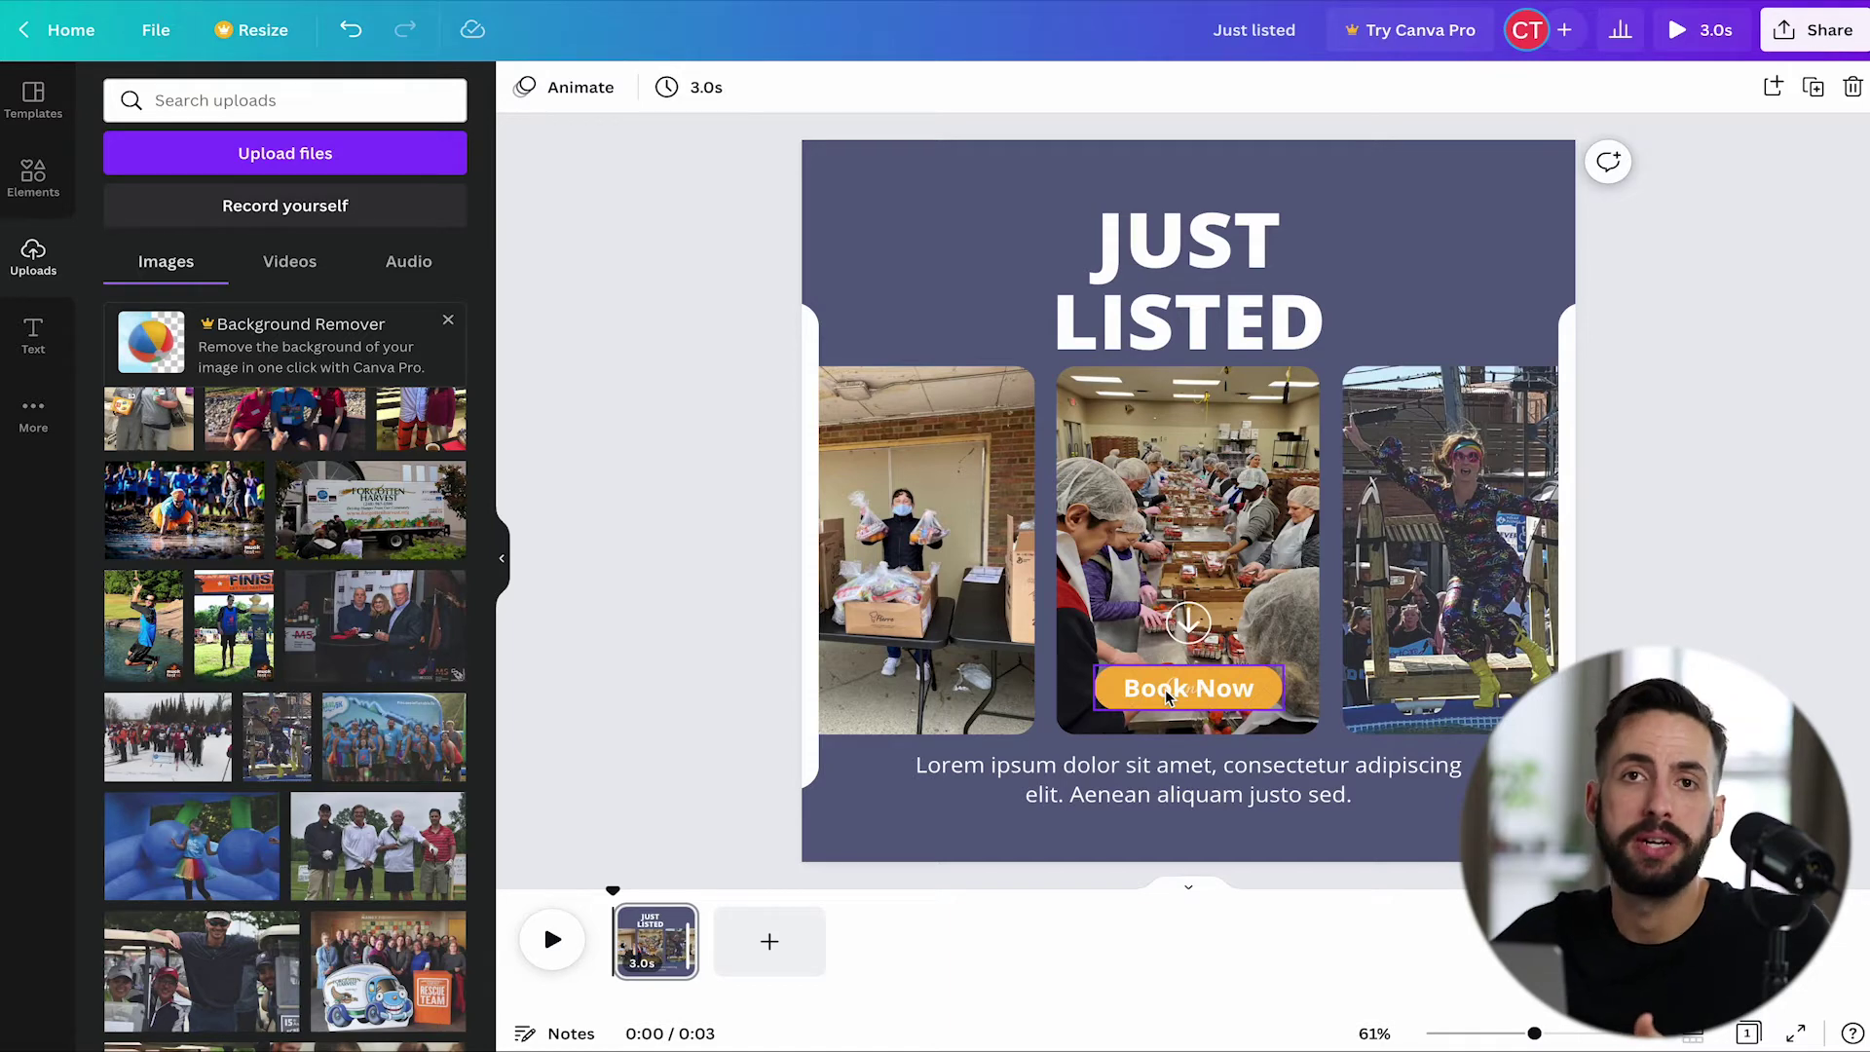
# Ungroup the Book Now button and remove its watermarked orange background
pyautogui.click(1190, 688)
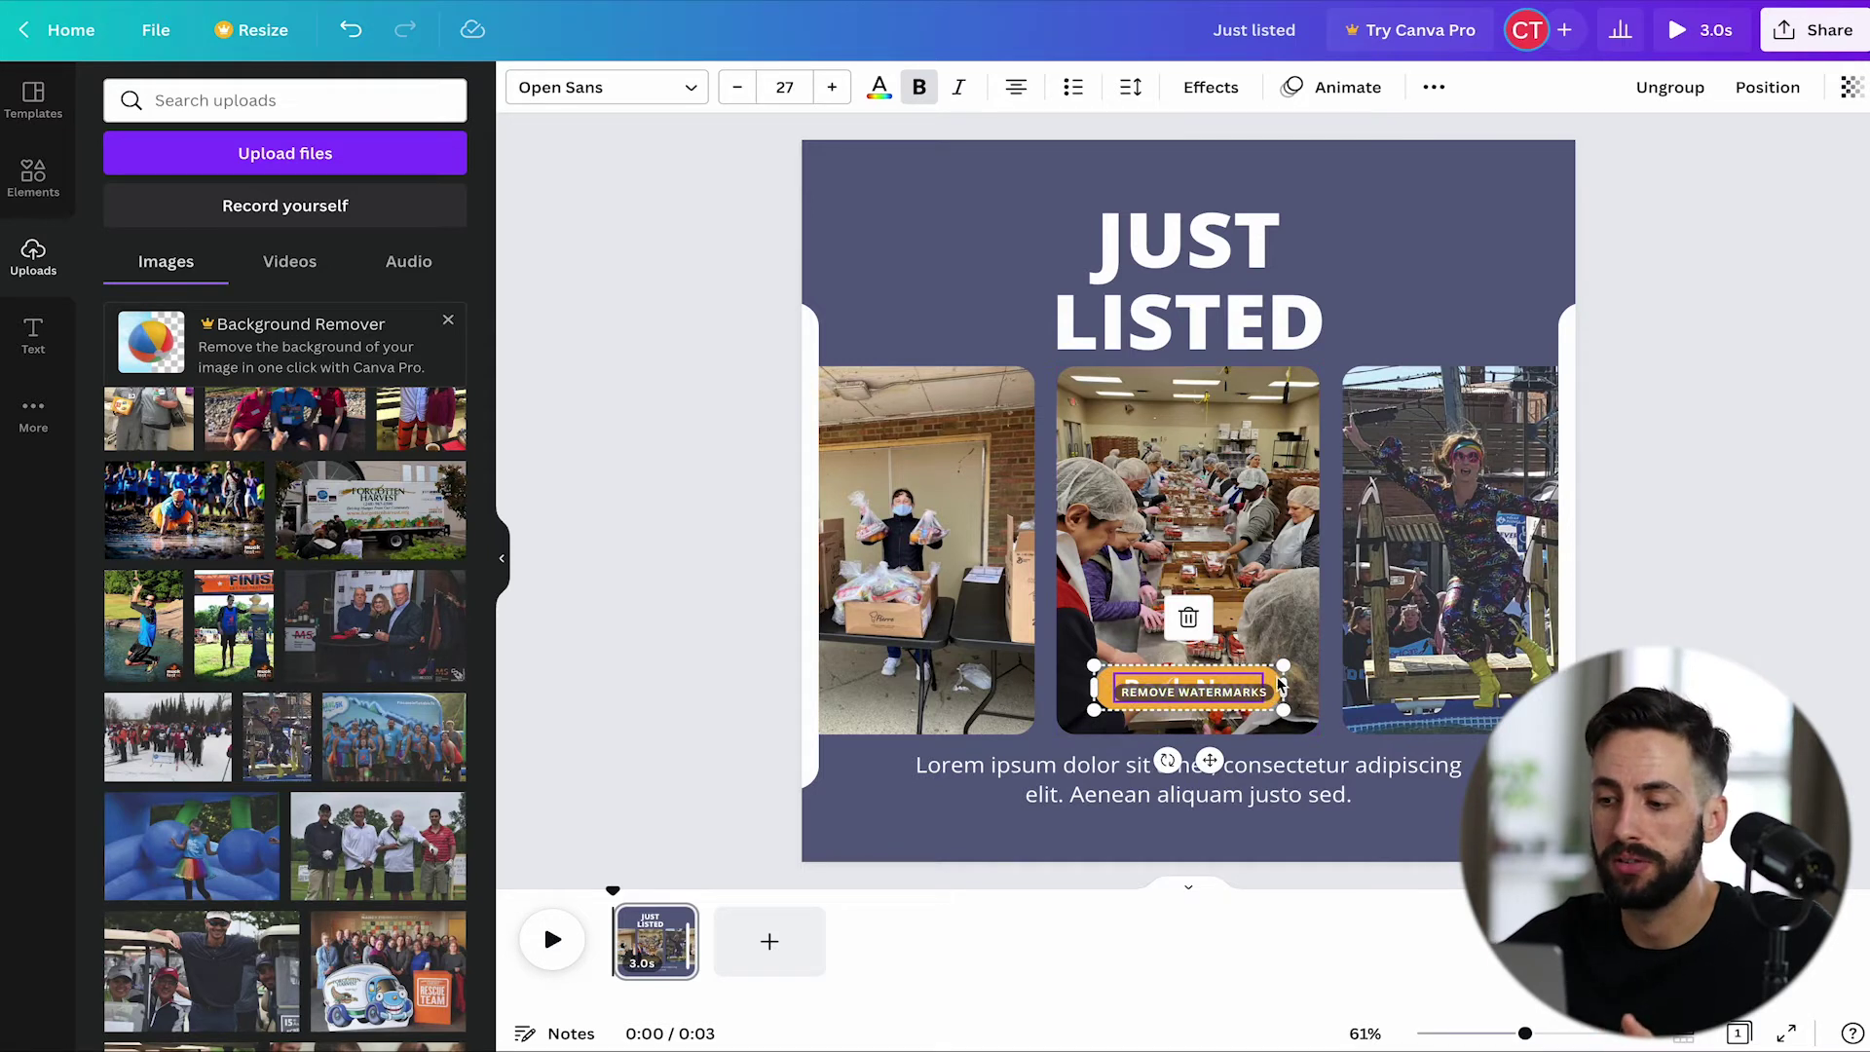
pyautogui.click(1420, 833)
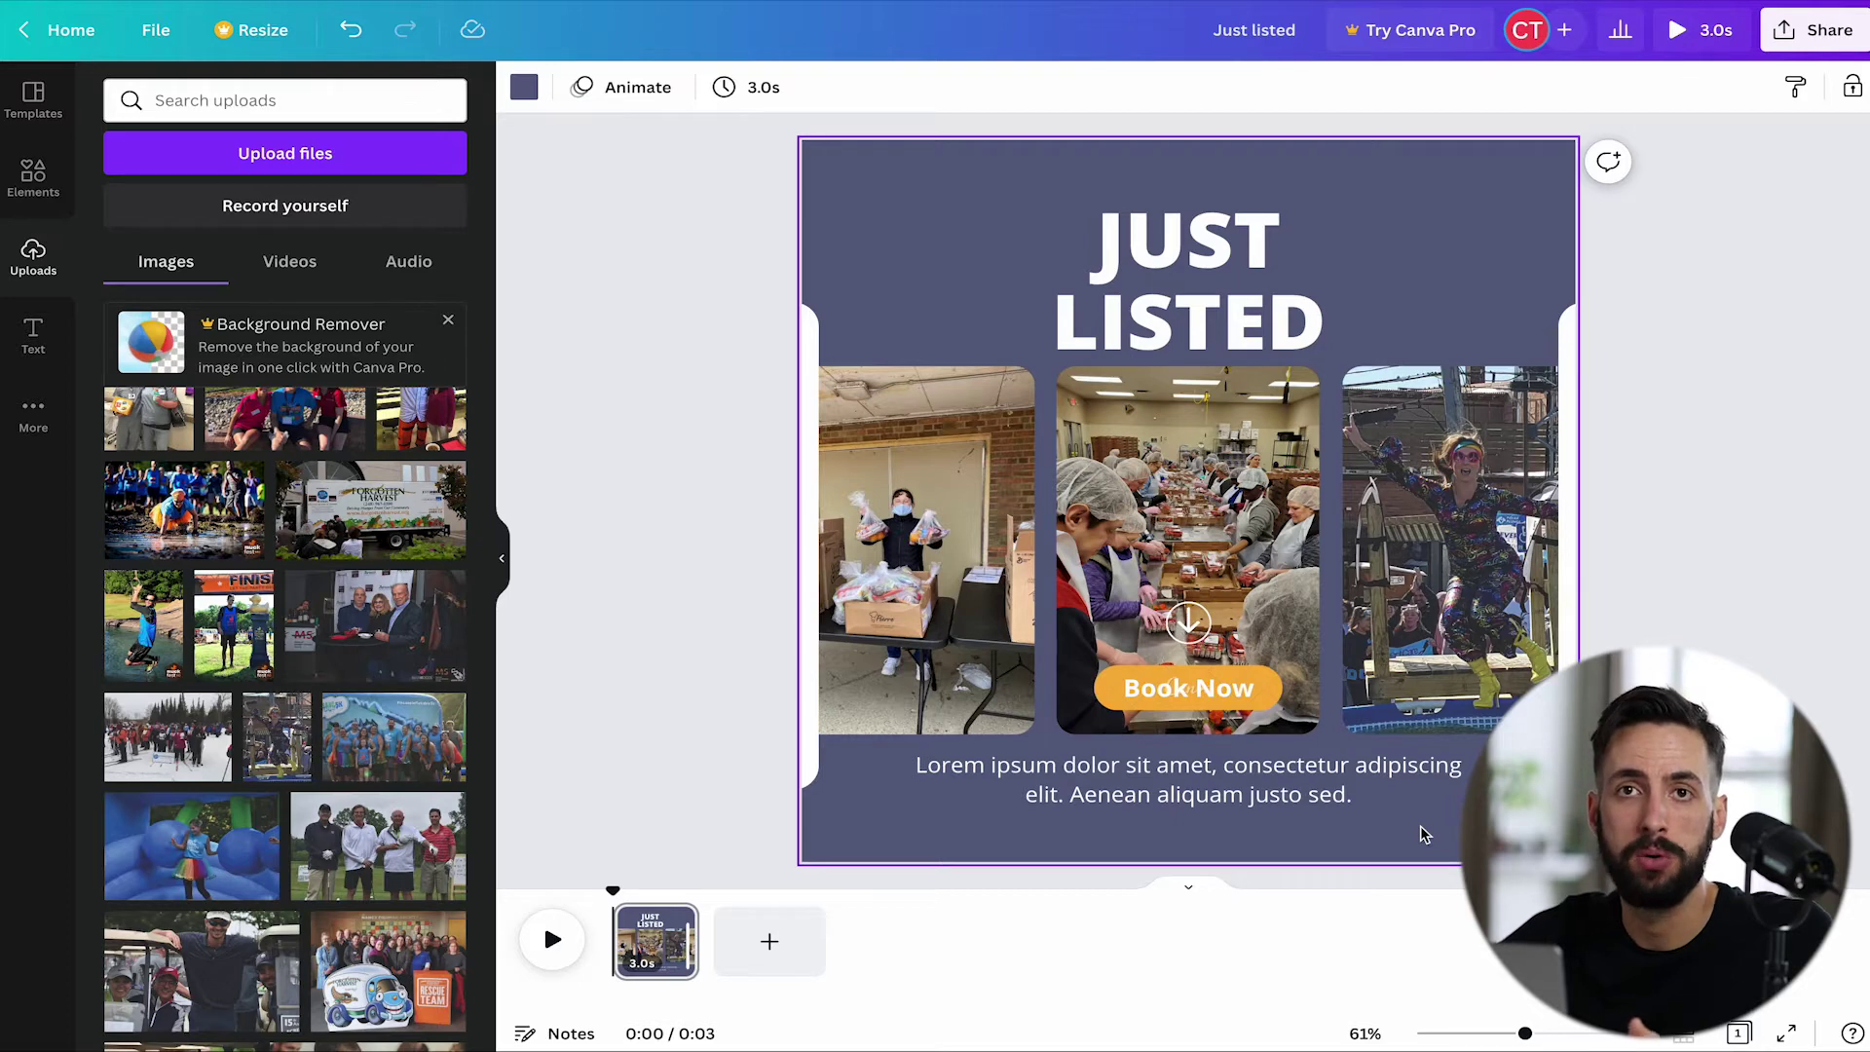
pyautogui.click(1252, 692)
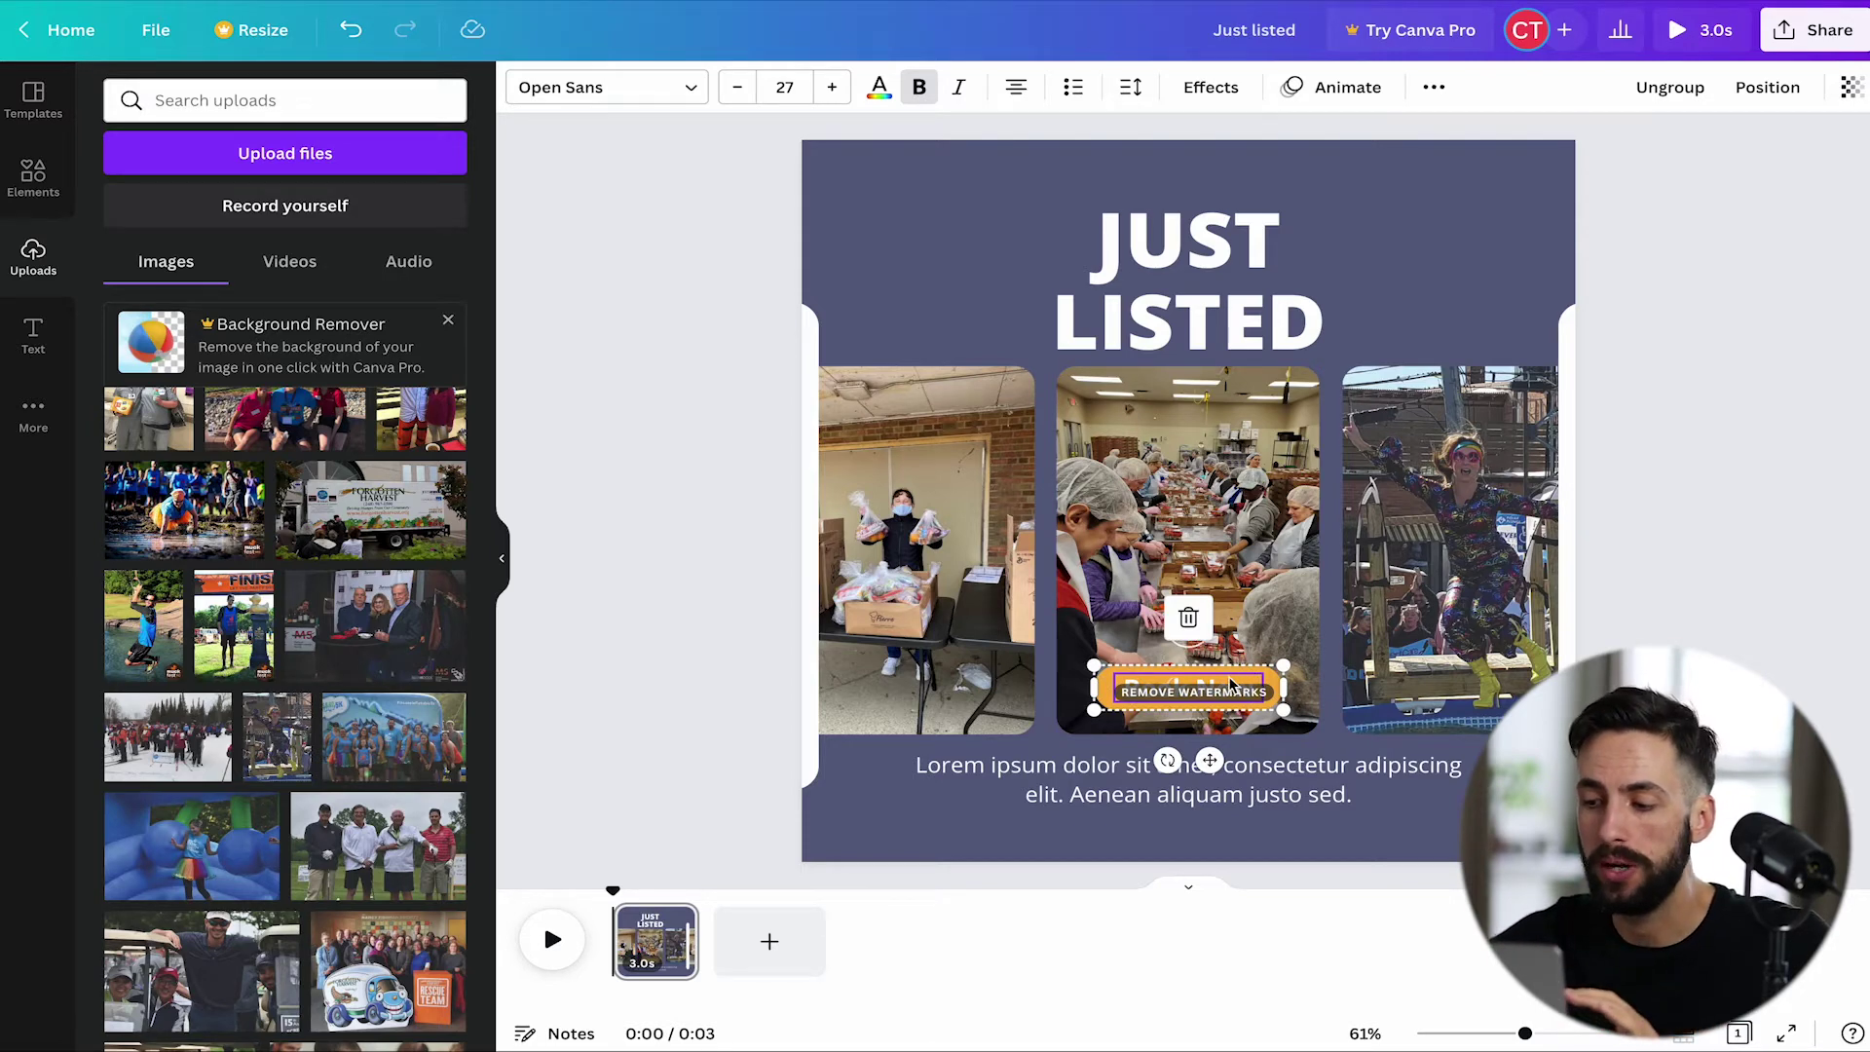
pyautogui.rightClick(1230, 684)
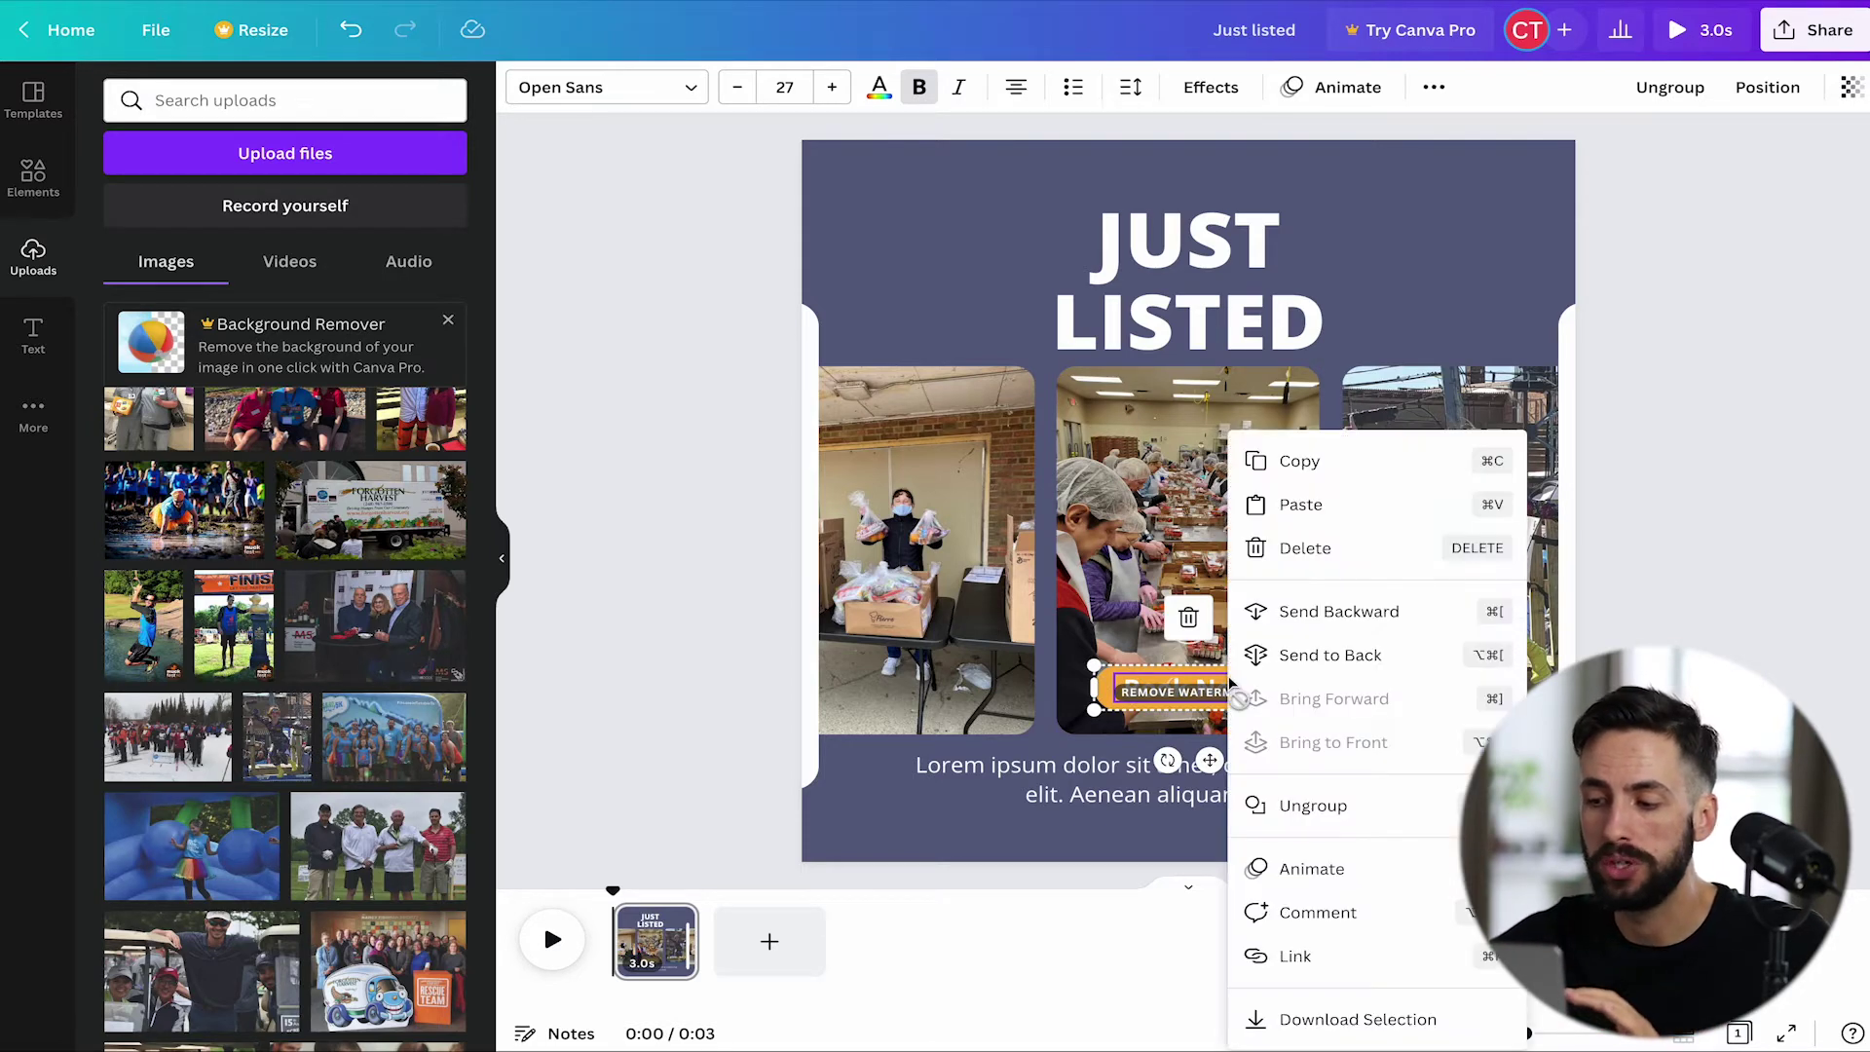
pyautogui.click(1315, 807)
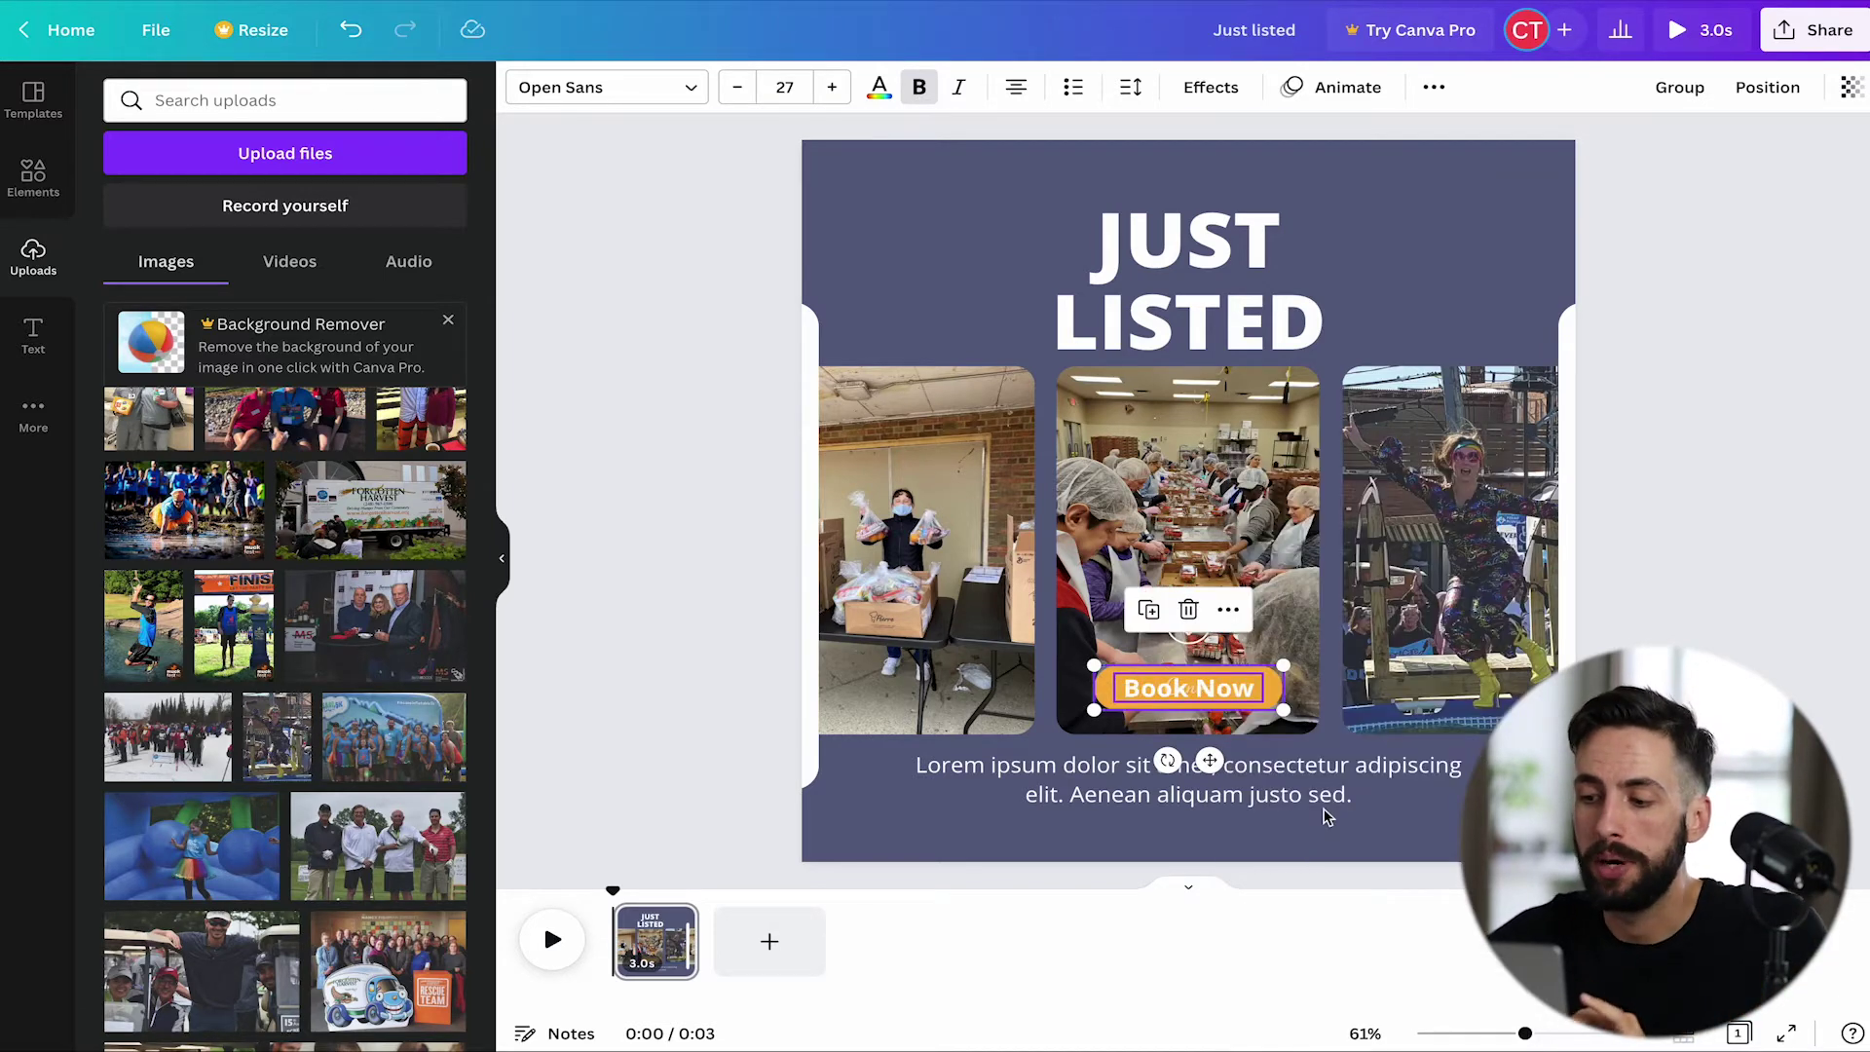
pyautogui.press('Escape')
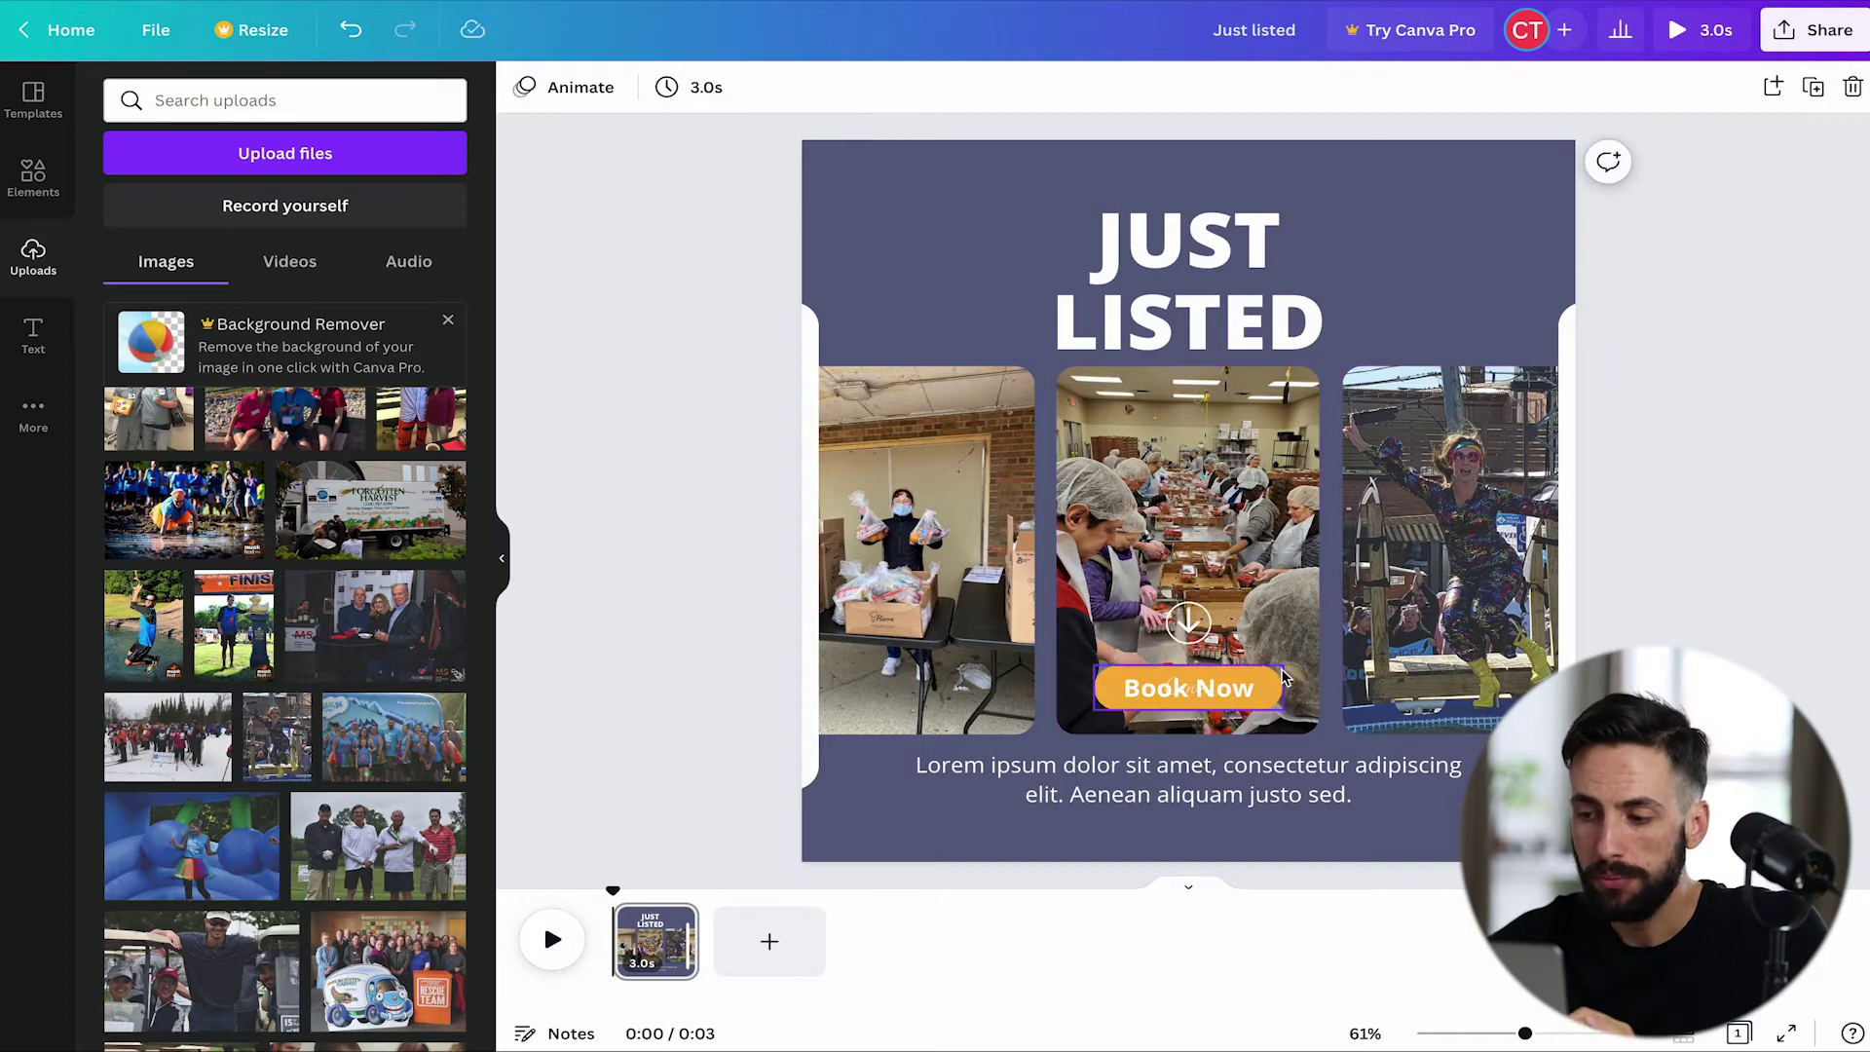
pyautogui.click(1278, 685)
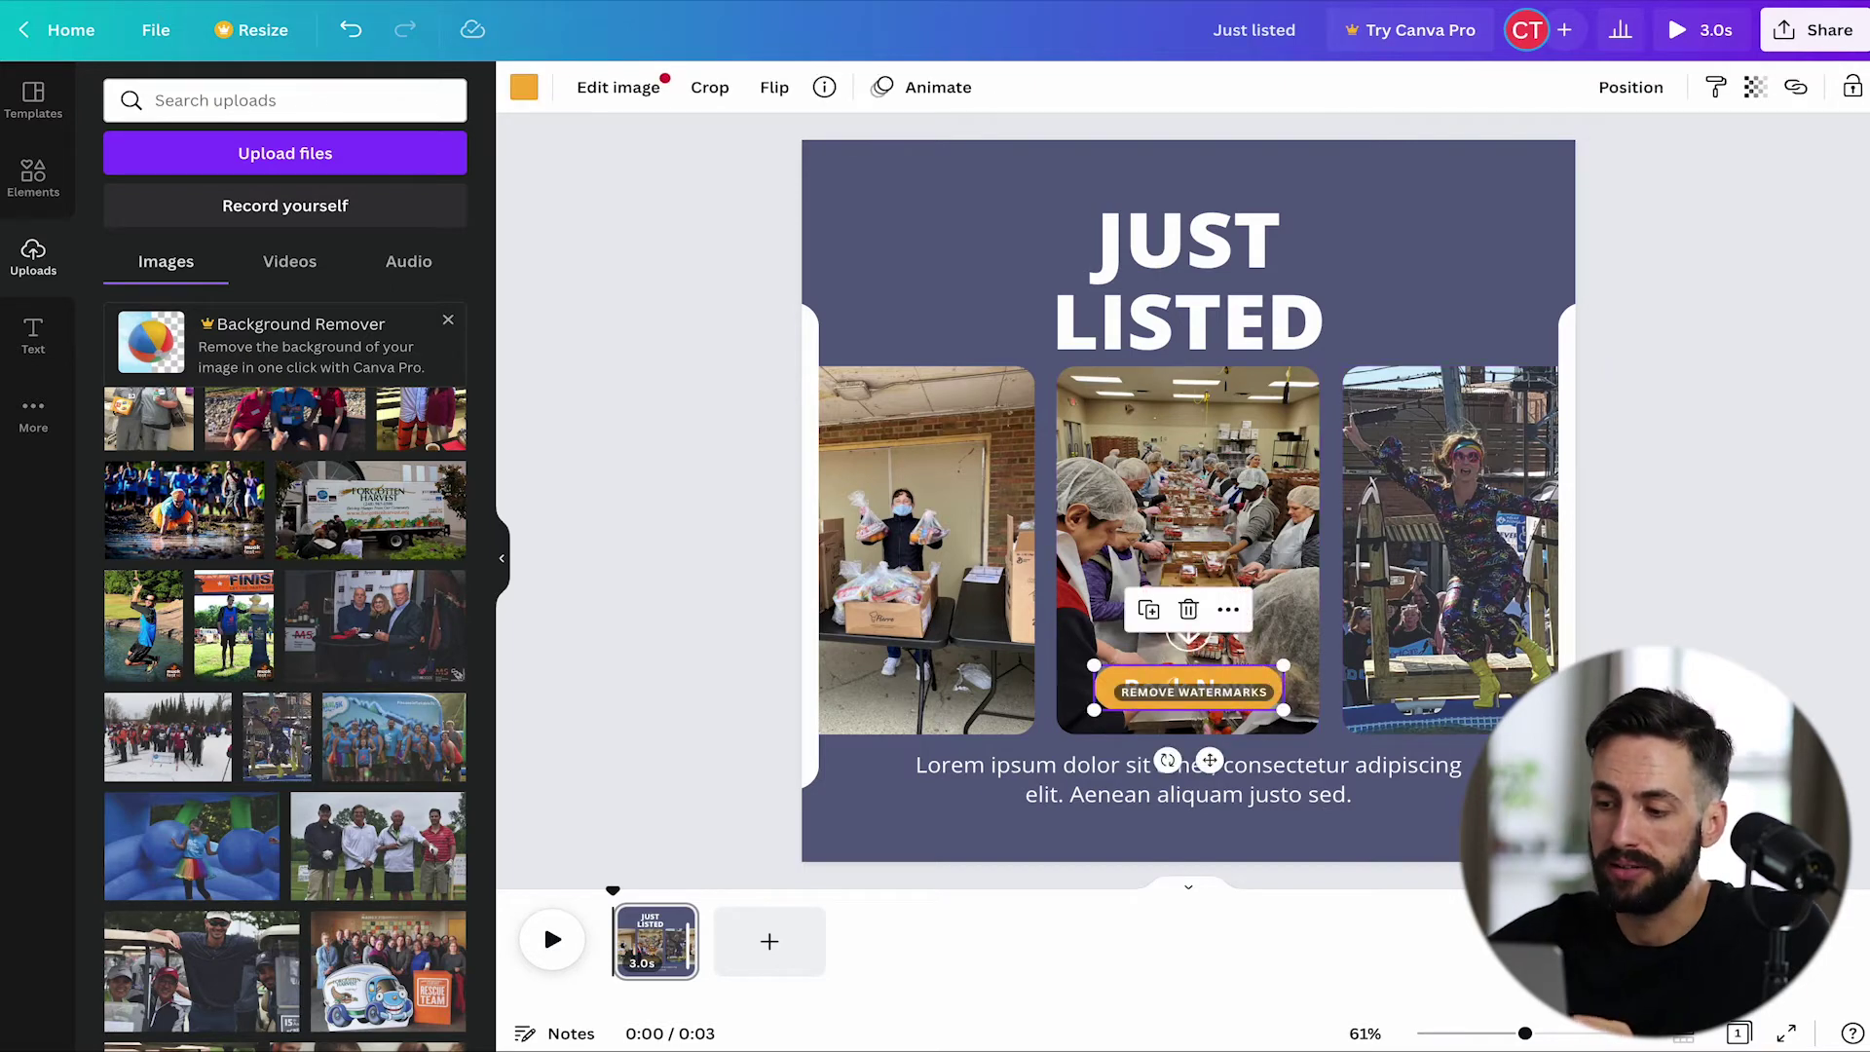
pyautogui.press('Escape')
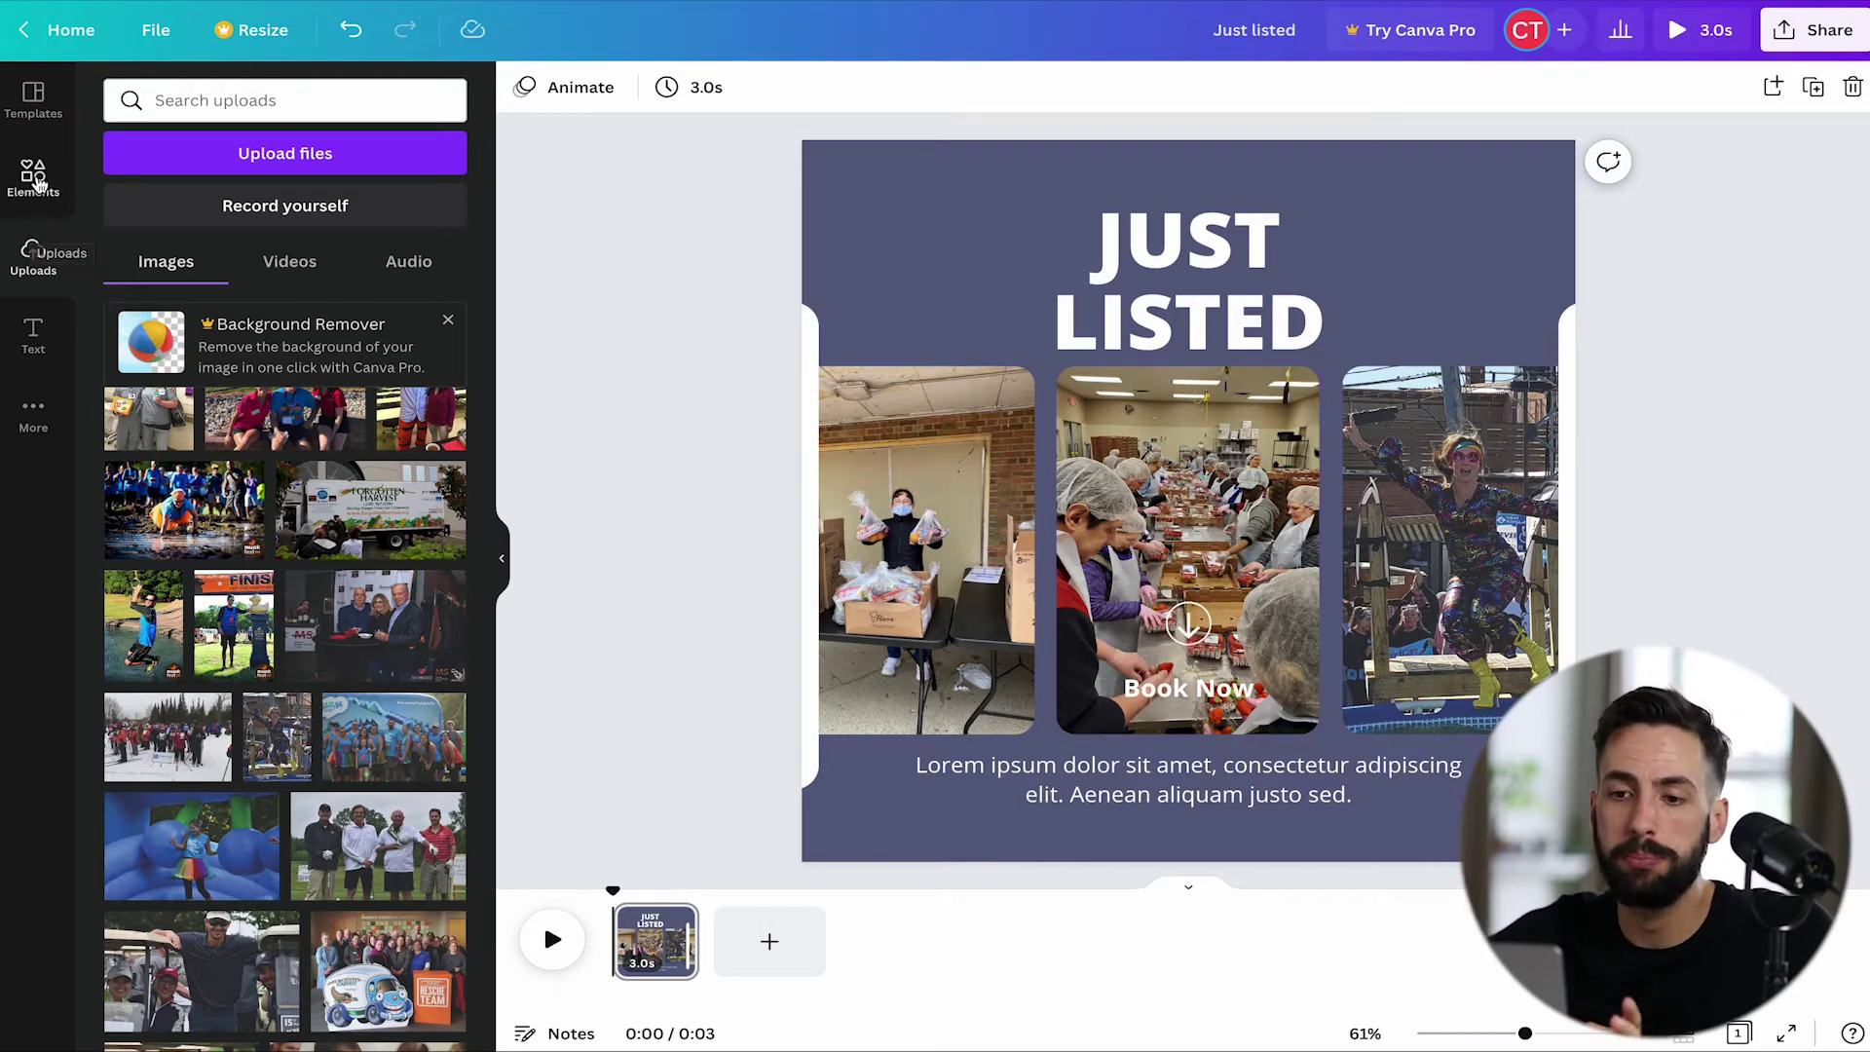
# Add an 'oval' pill shape from Elements, shrunk to button size, behind the Book Now text
pyautogui.click(37, 181)
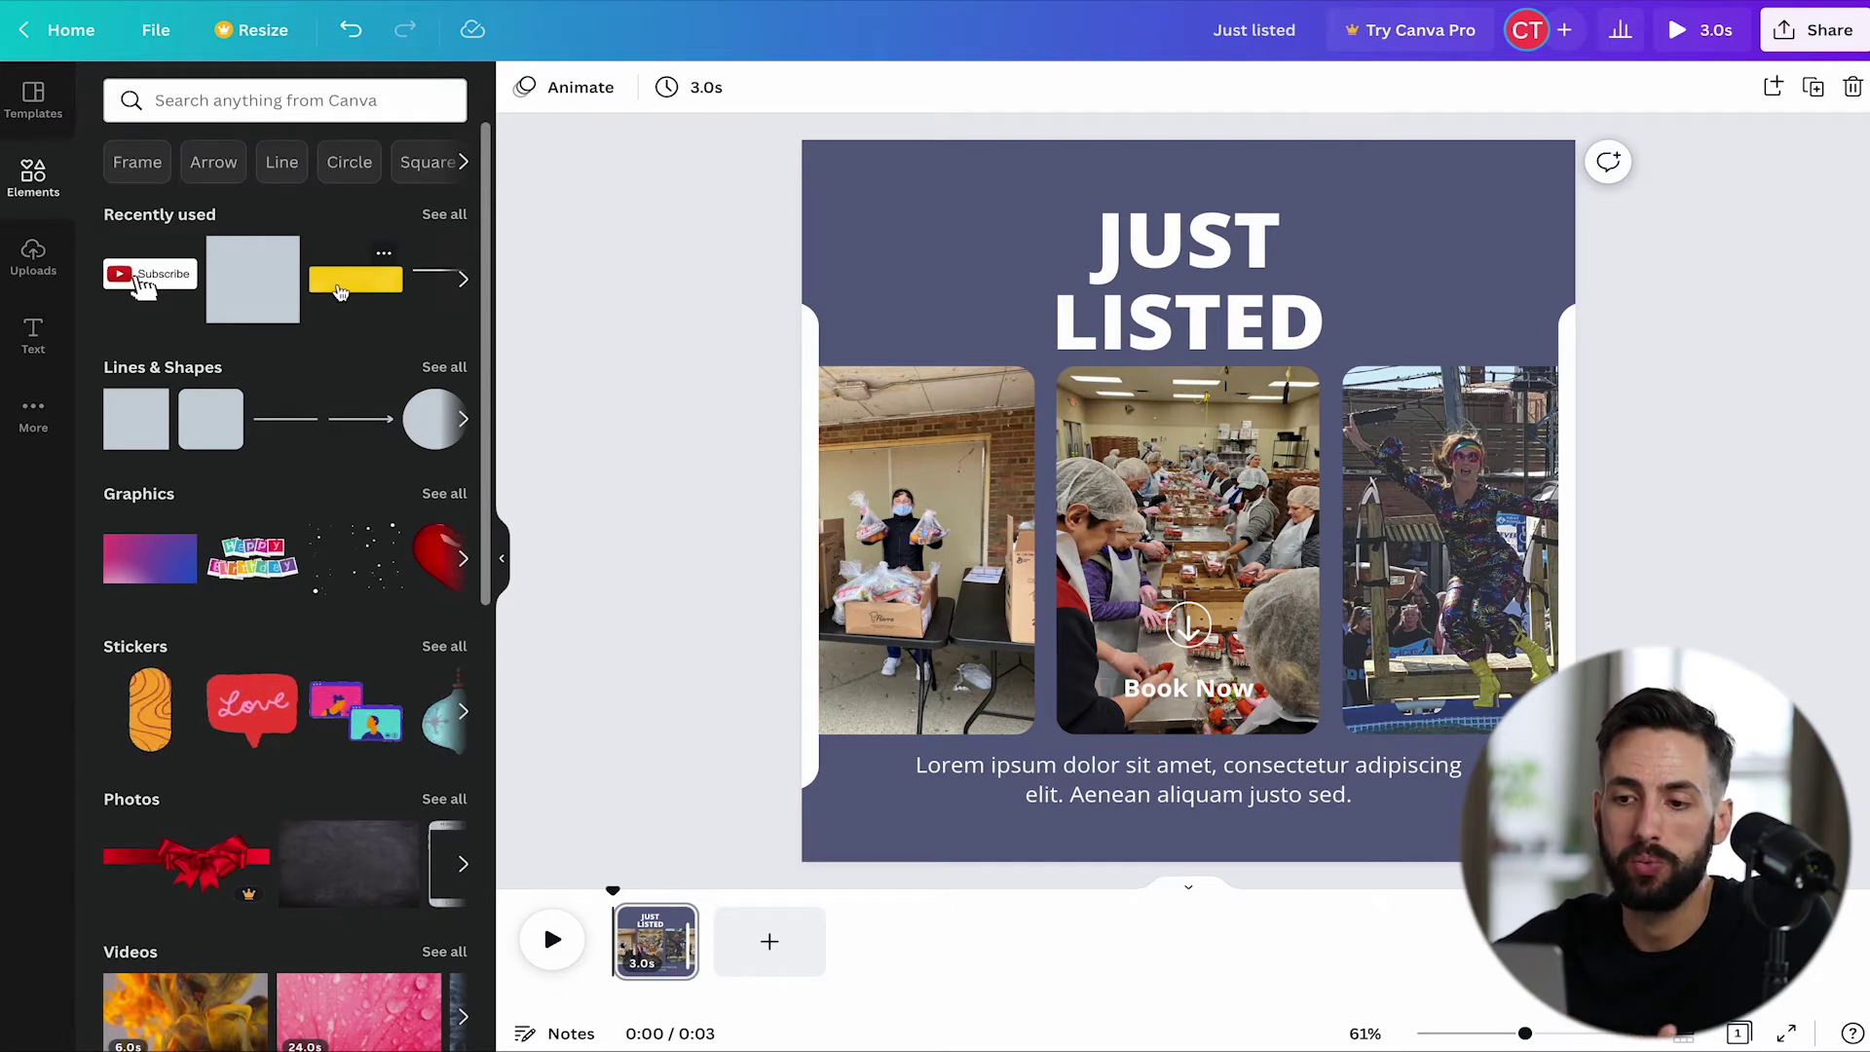
pyautogui.click(281, 99)
pyautogui.write('oval')
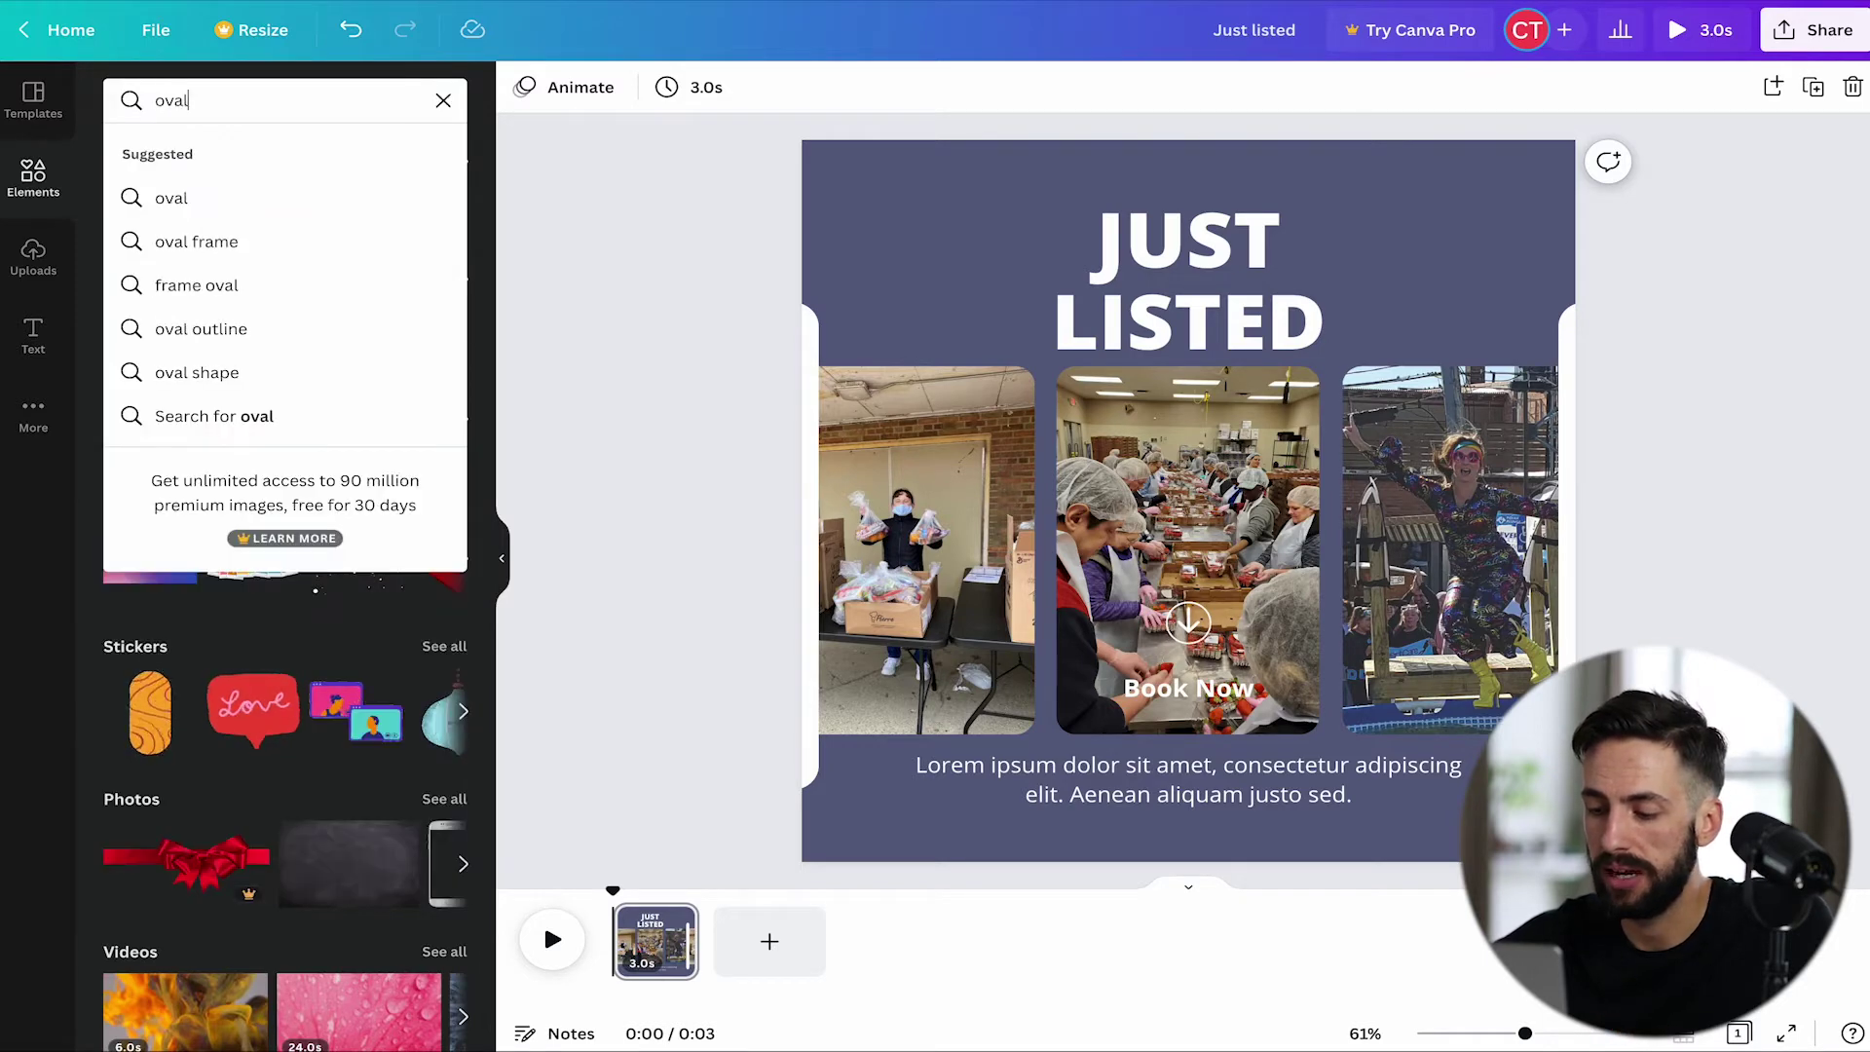
pyautogui.press('Return')
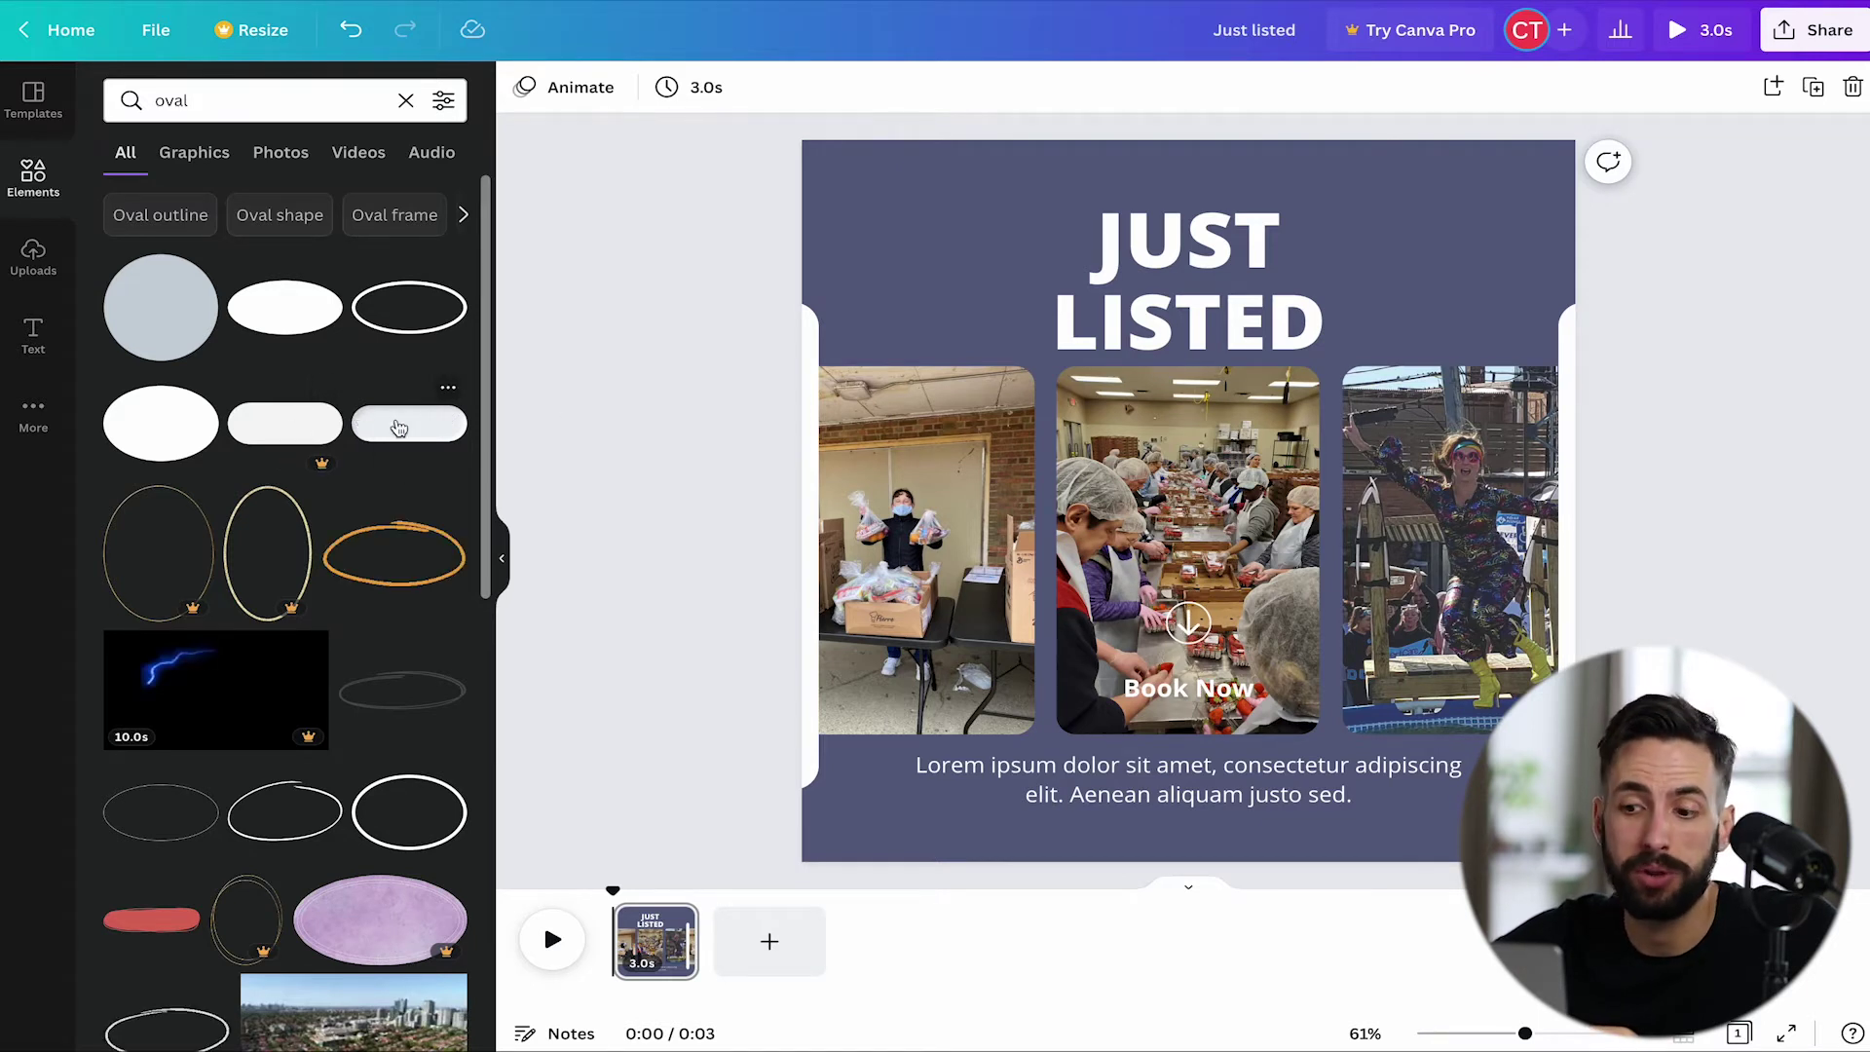
pyautogui.click(400, 429)
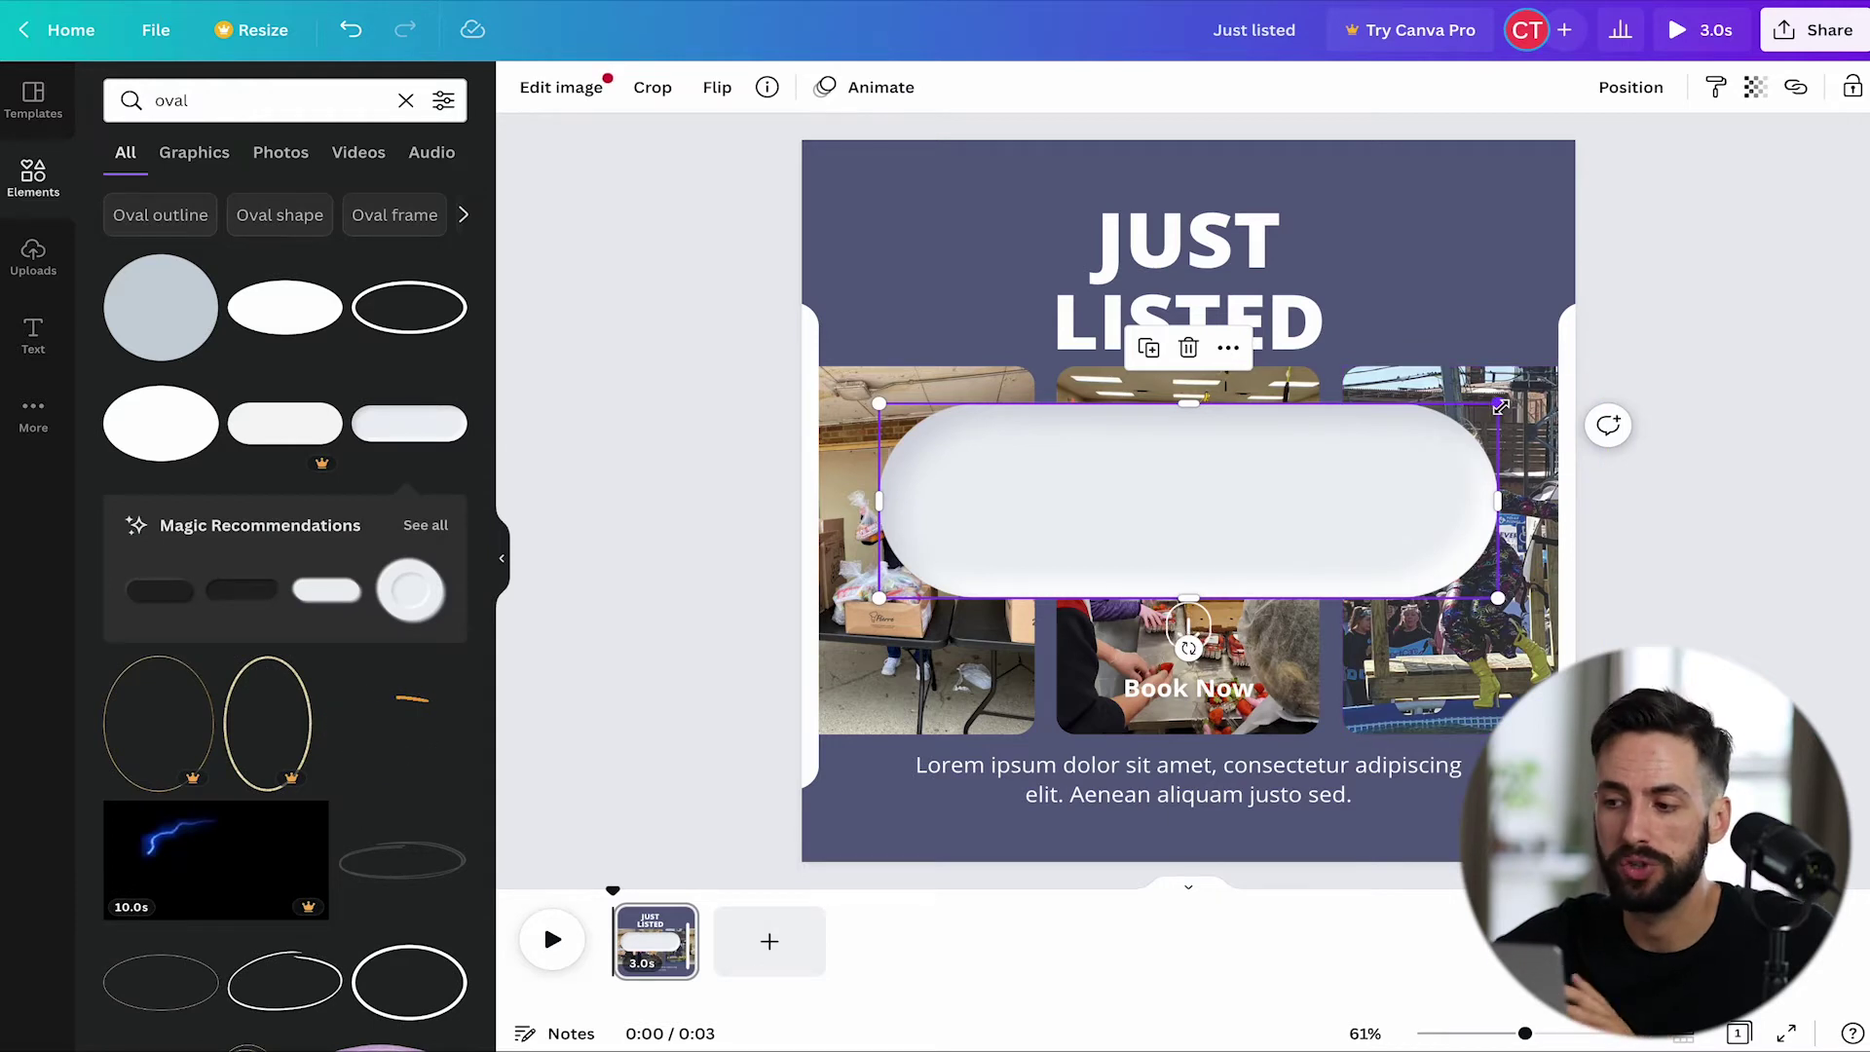
pyautogui.moveTo(1501, 407); pyautogui.dragTo(1152, 582)
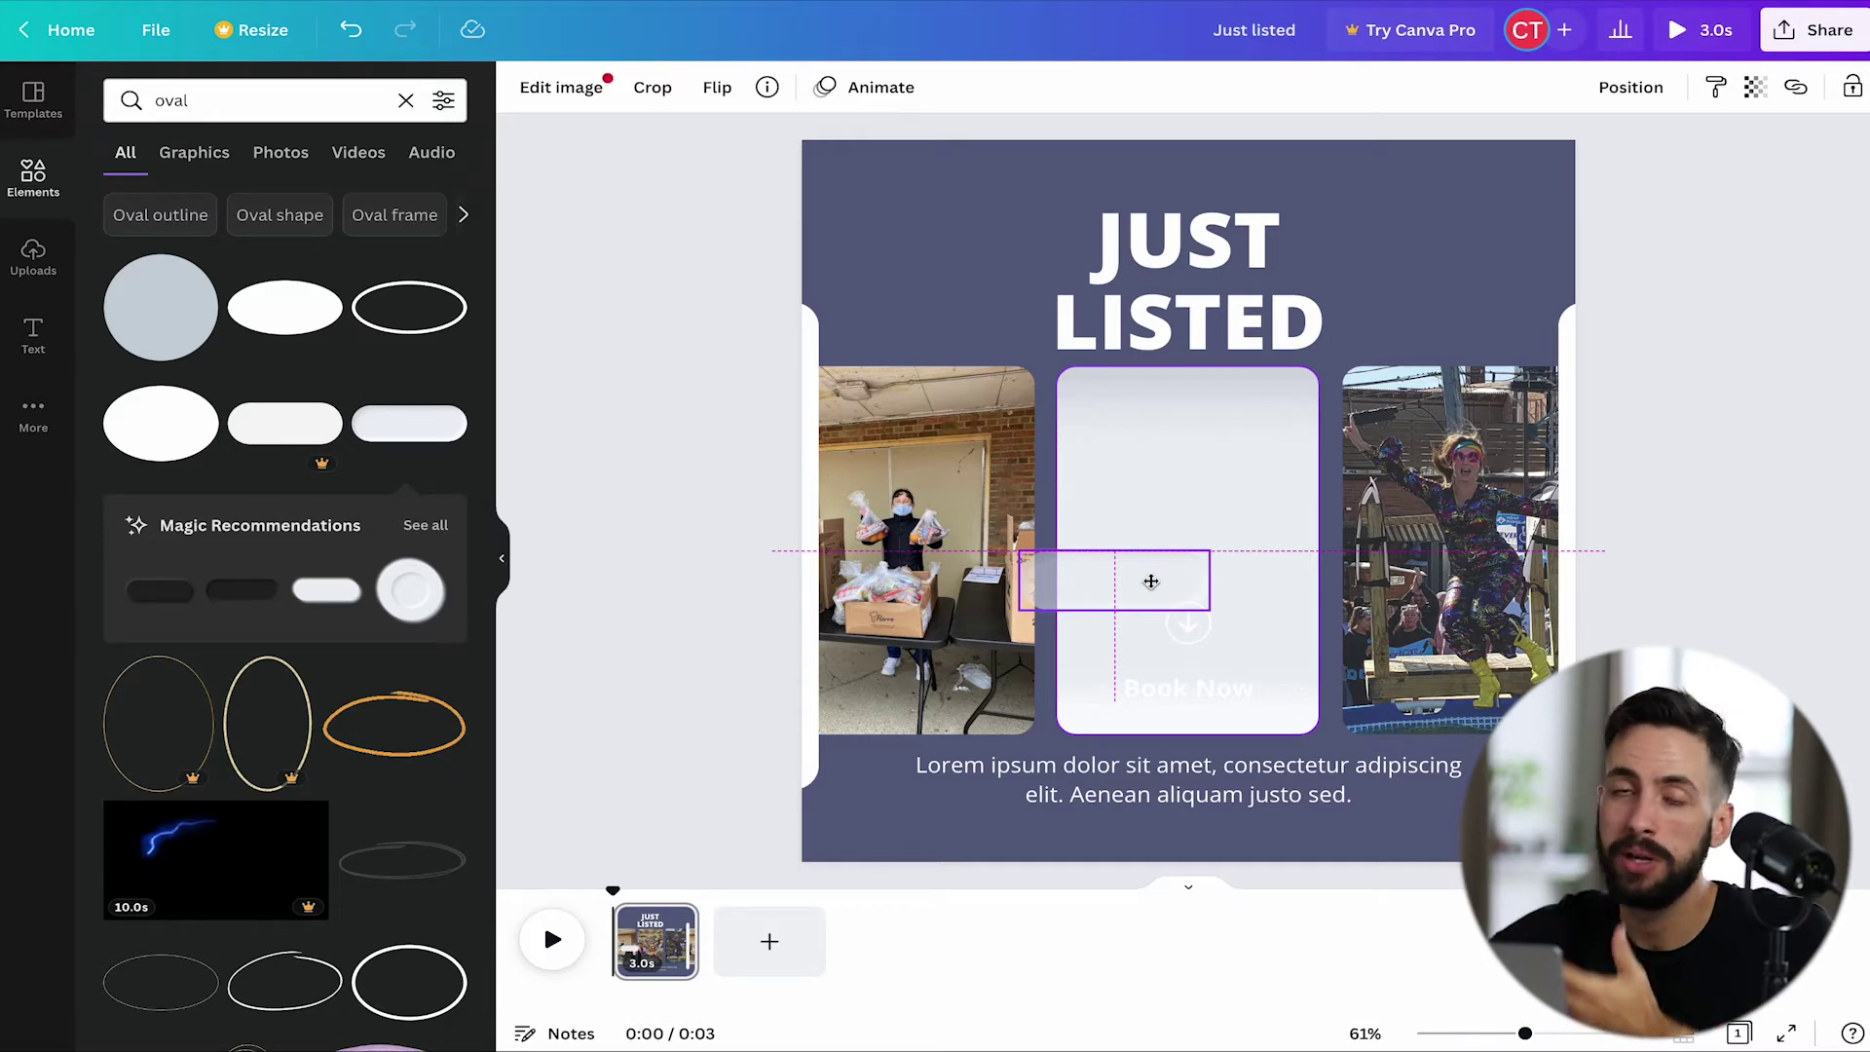
pyautogui.moveTo(1151, 581); pyautogui.dragTo(1234, 686)
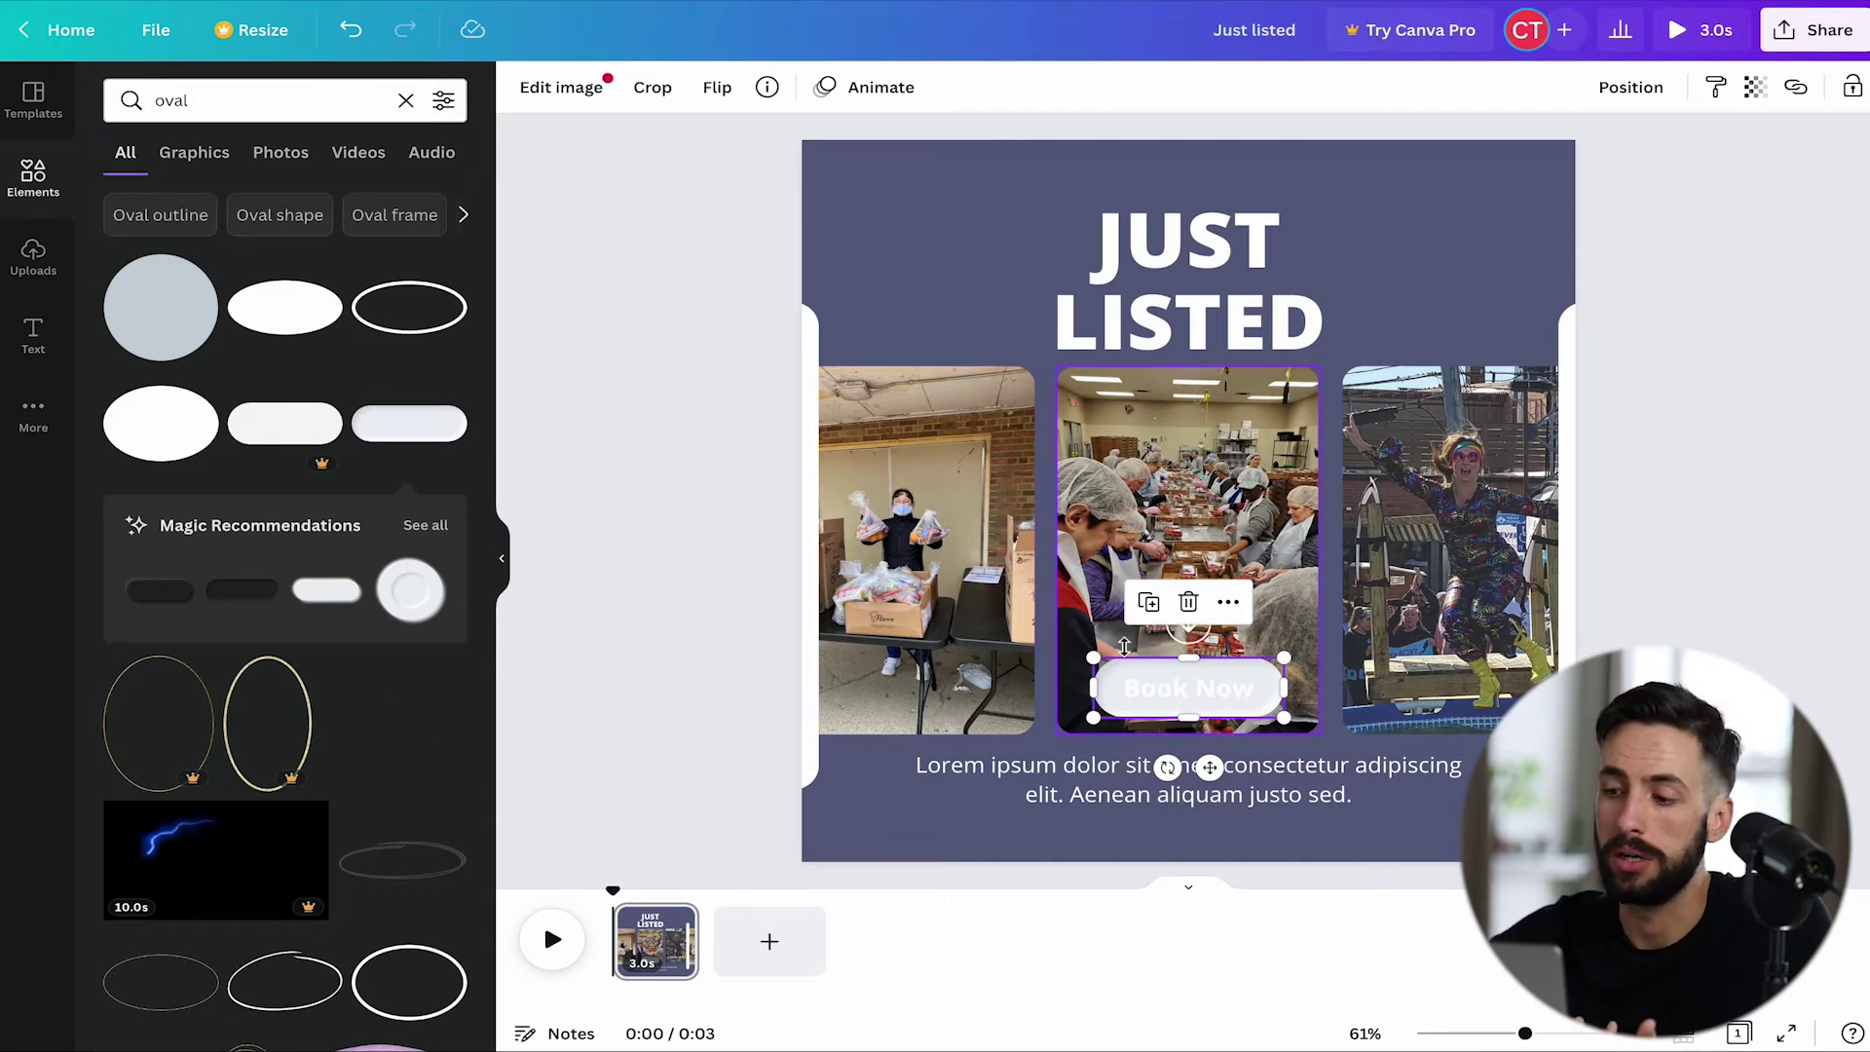
pyautogui.click(1242, 697)
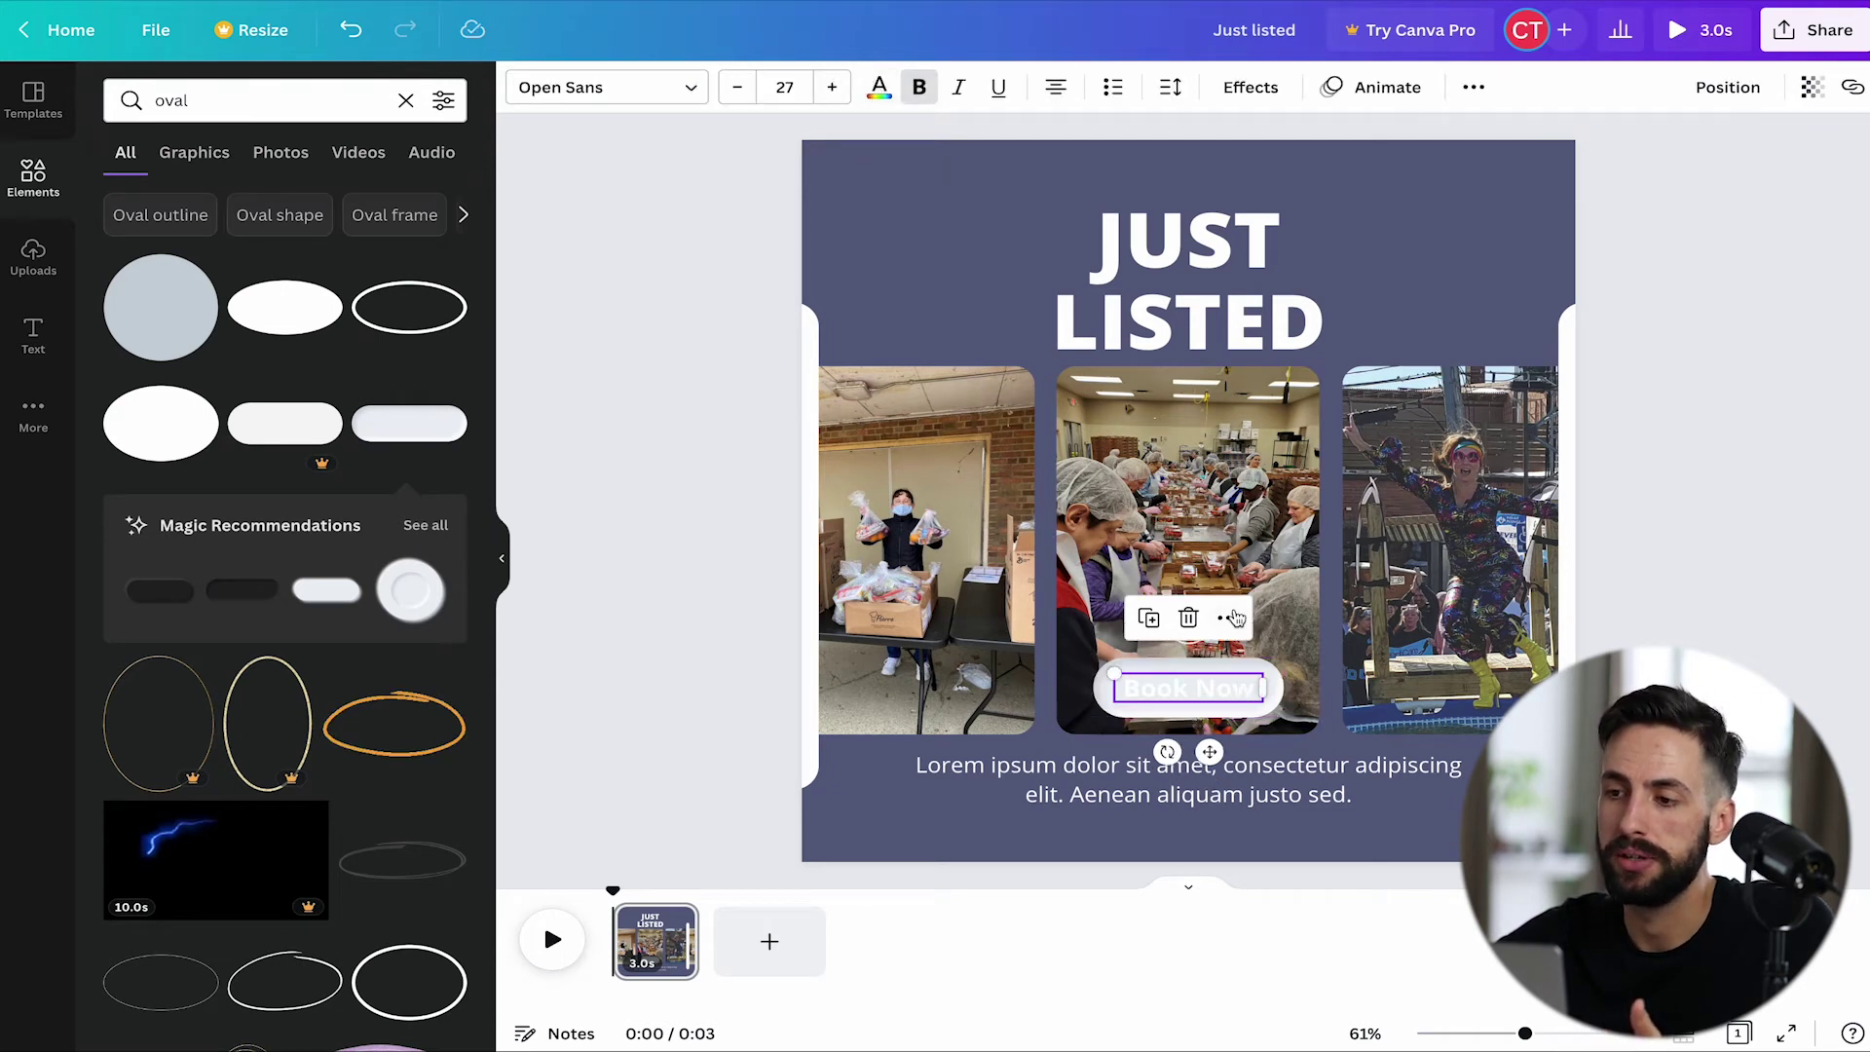
pyautogui.click(880, 97)
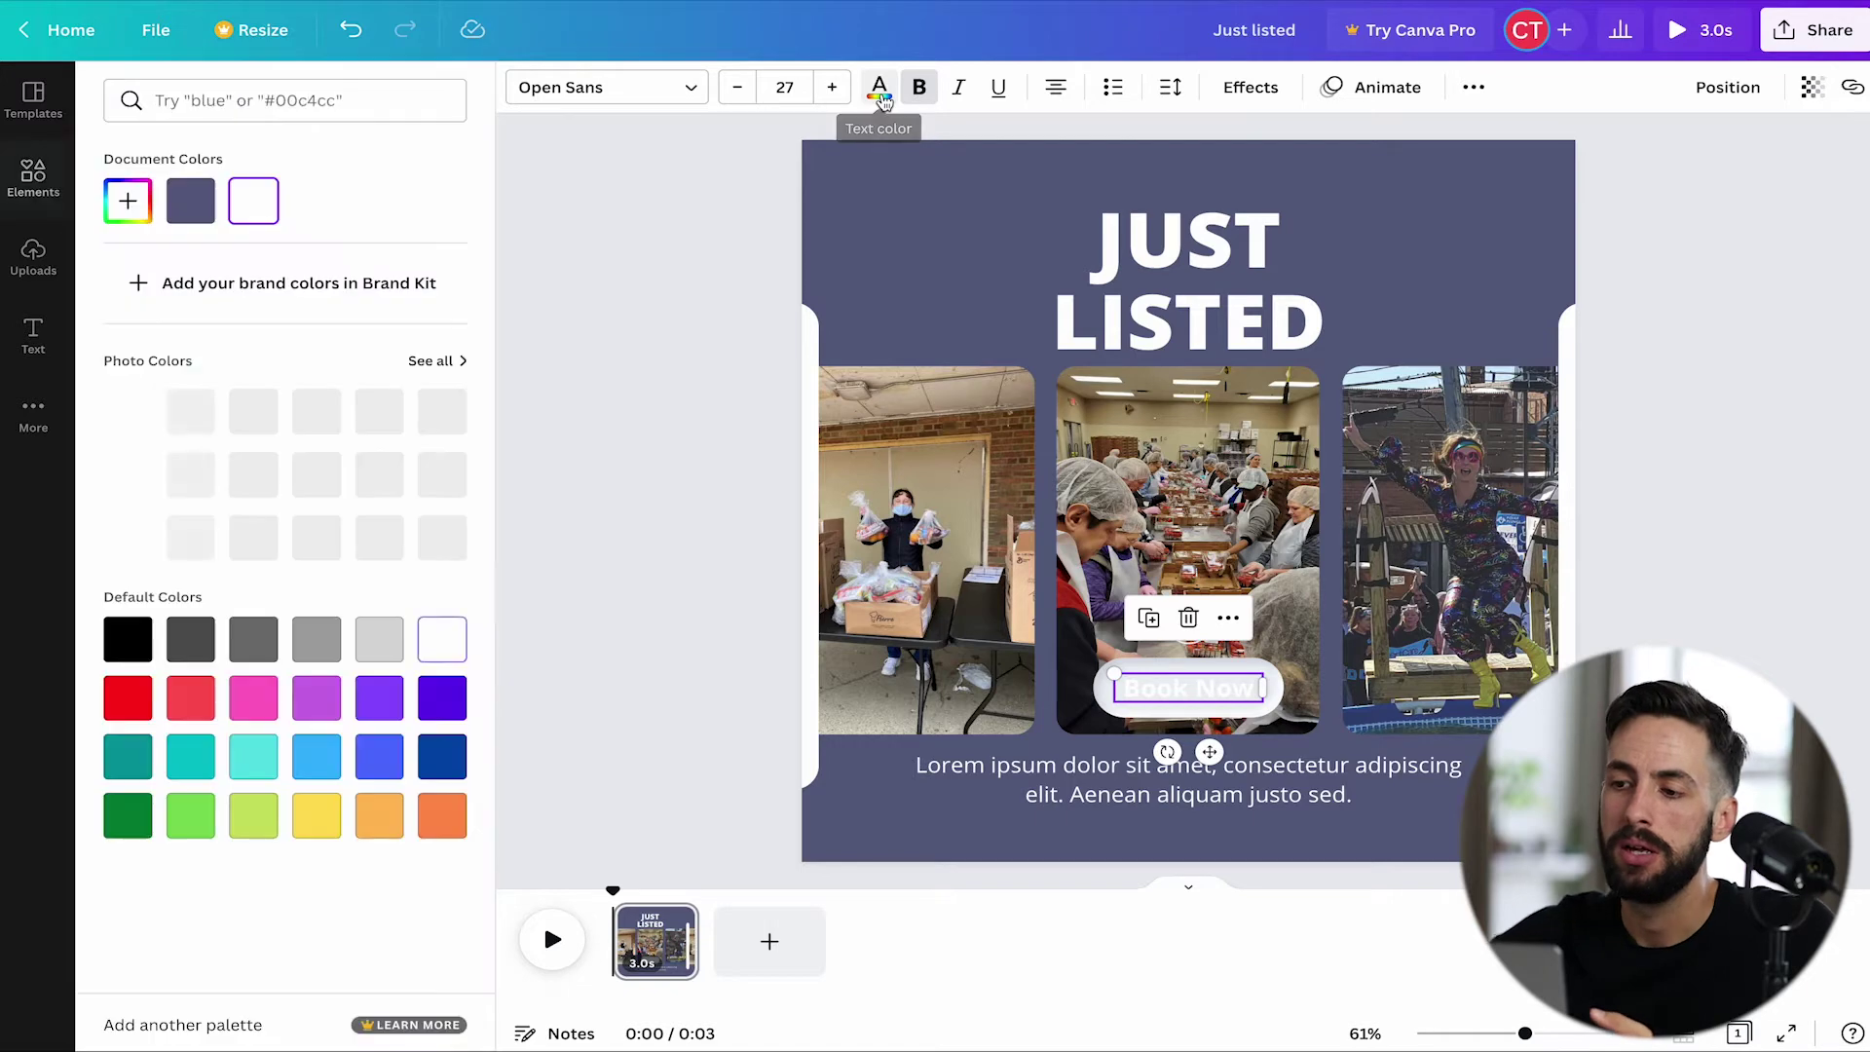
pyautogui.click(193, 202)
pyautogui.press('Escape')
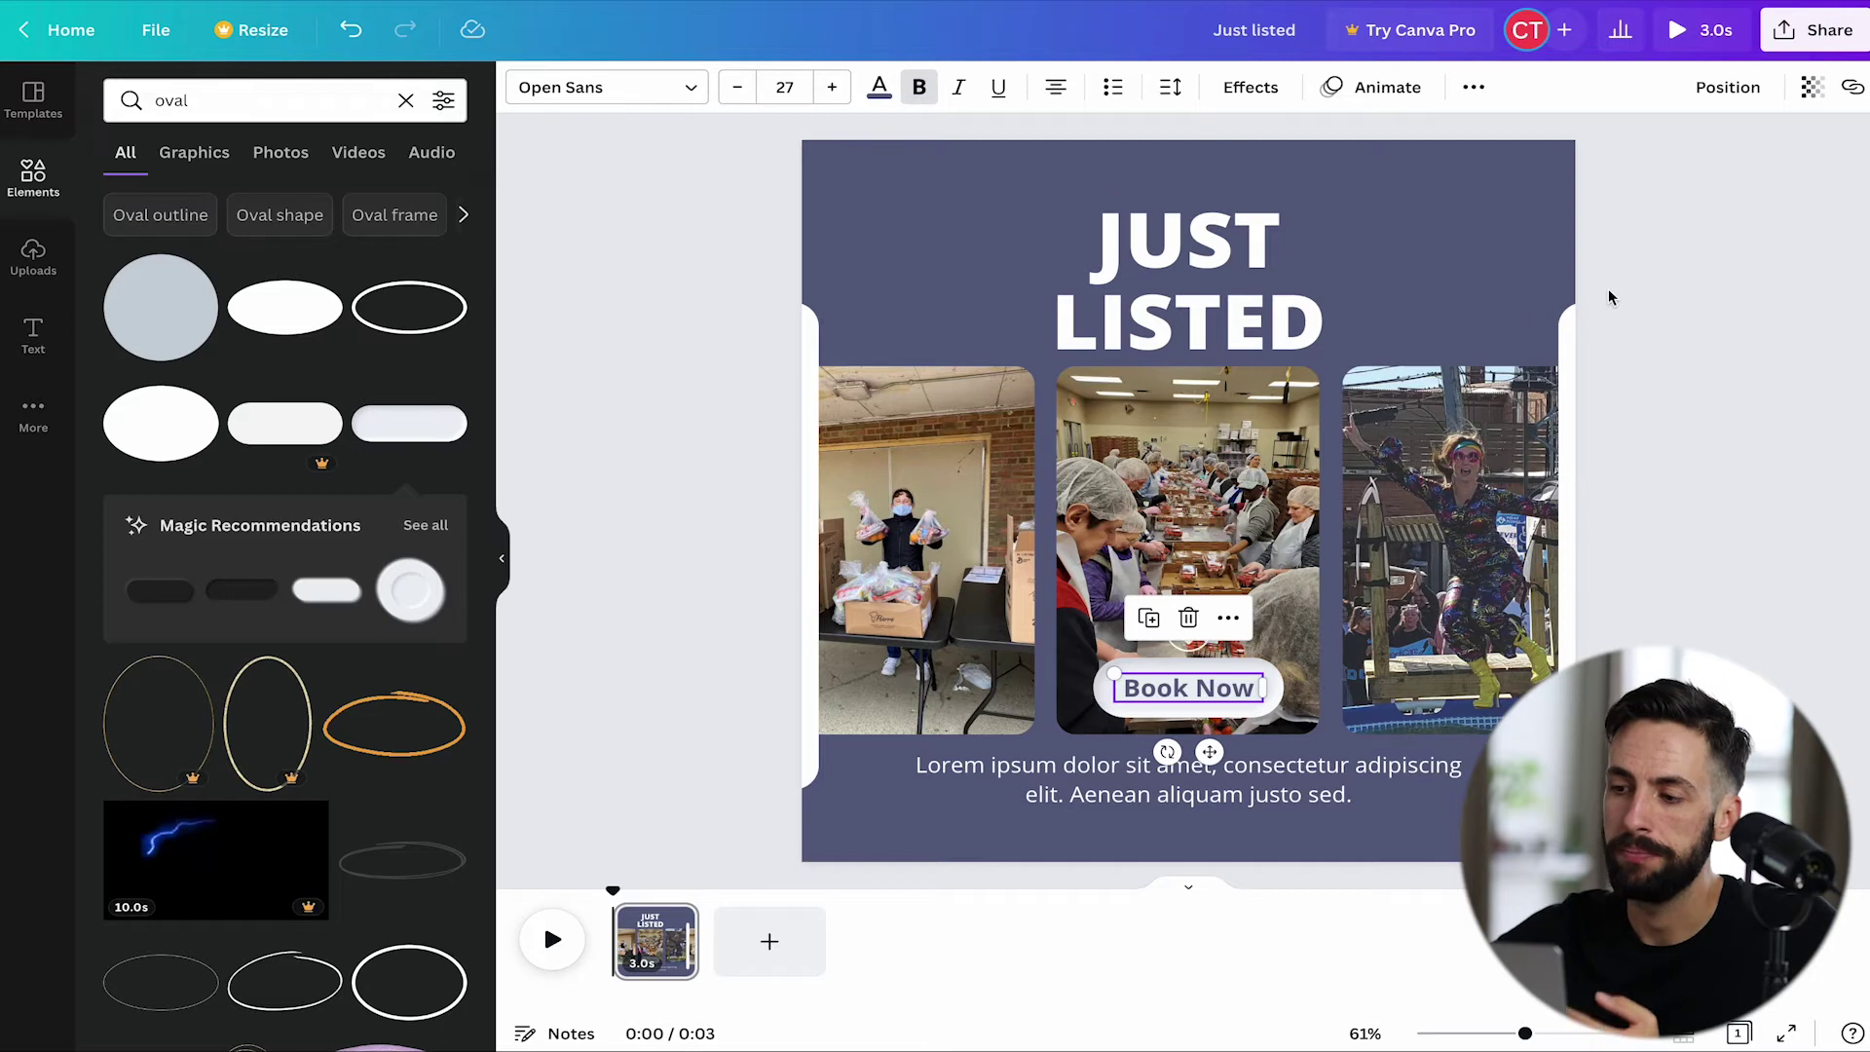
pyautogui.click(1703, 189)
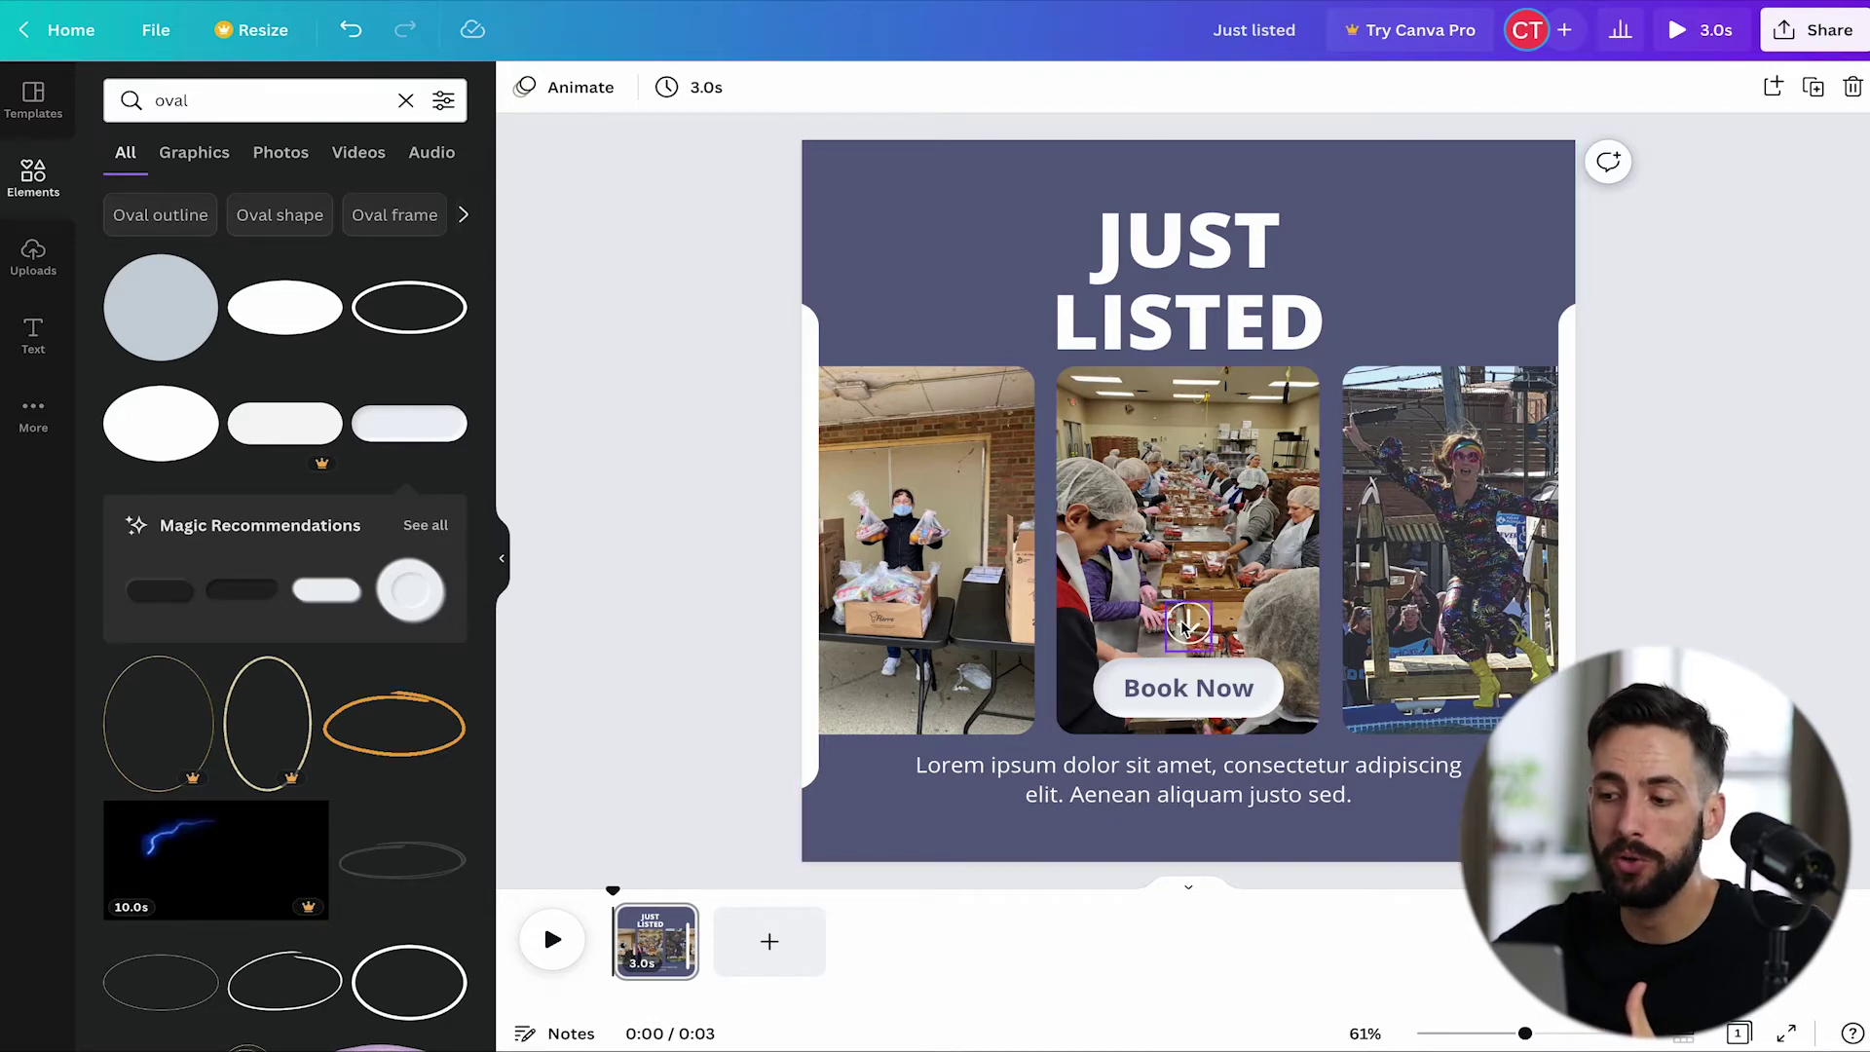
# Replace the Lorem ipsum caption under the photos with 'Home address blah blah'
pyautogui.click(1017, 771)
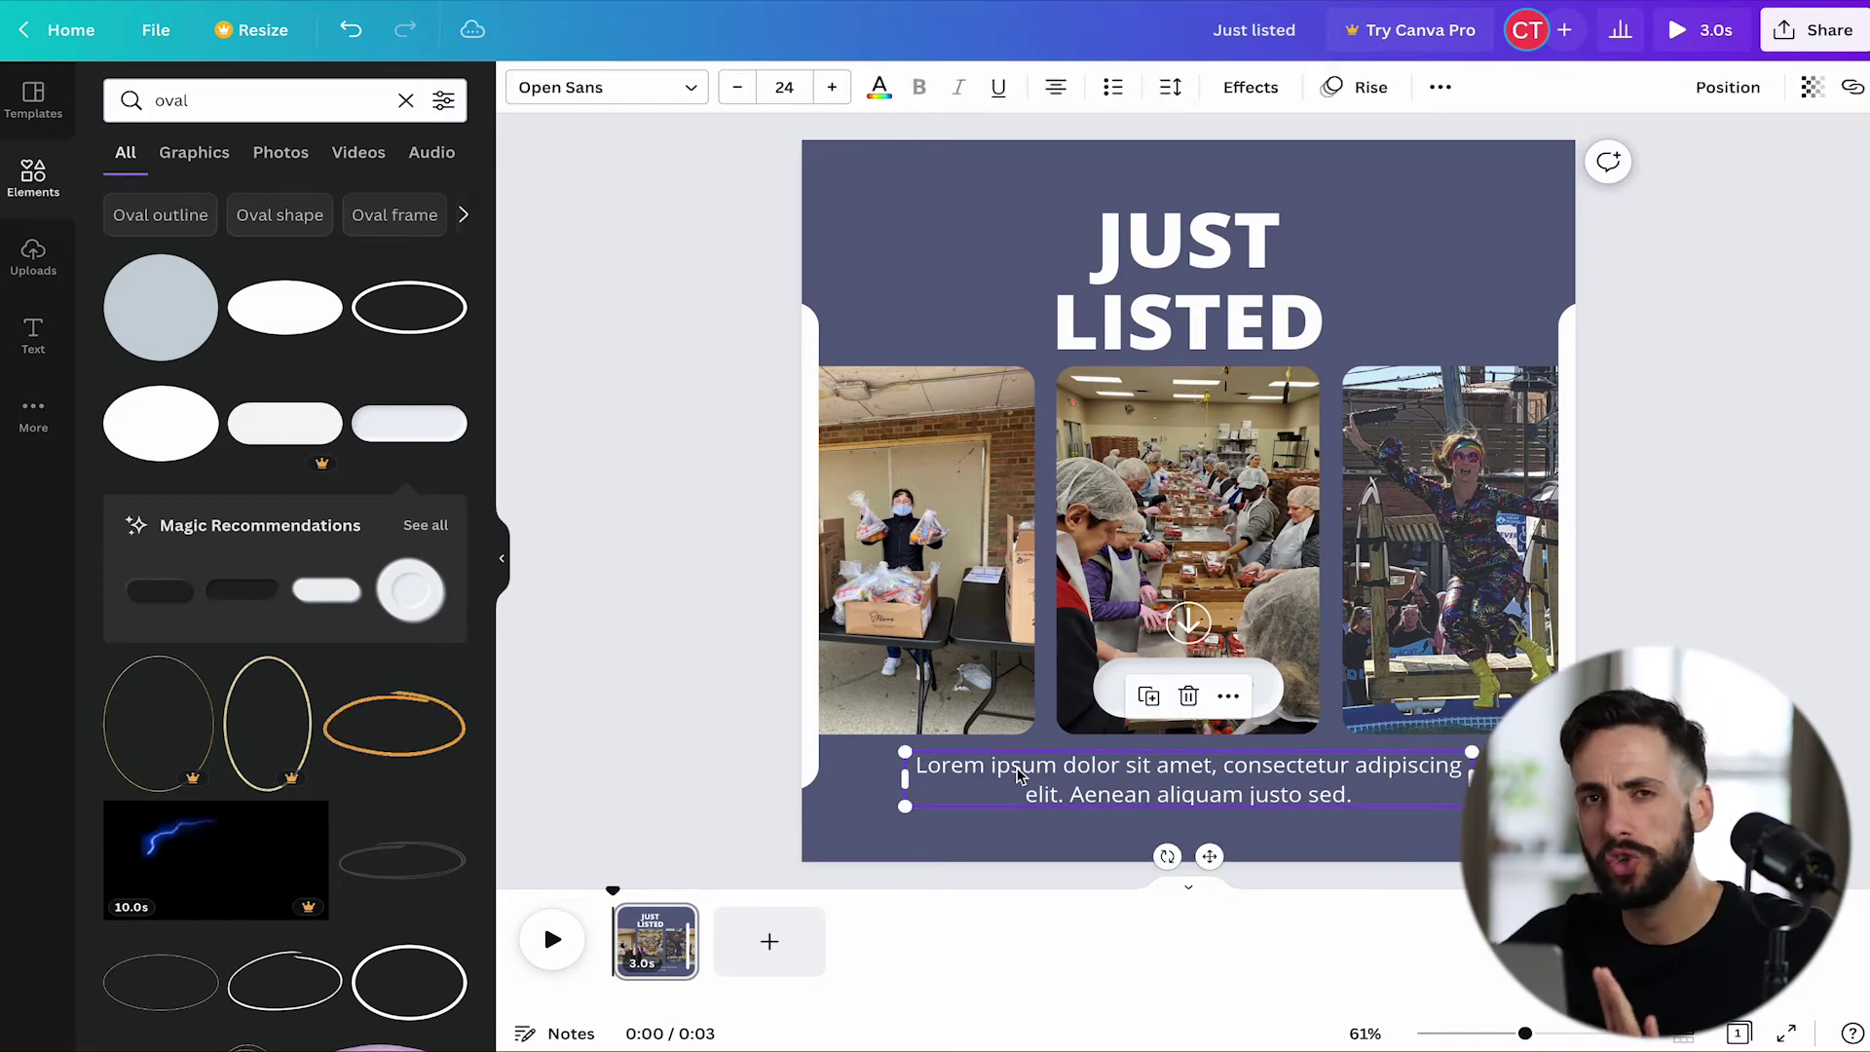
pyautogui.click(1017, 771)
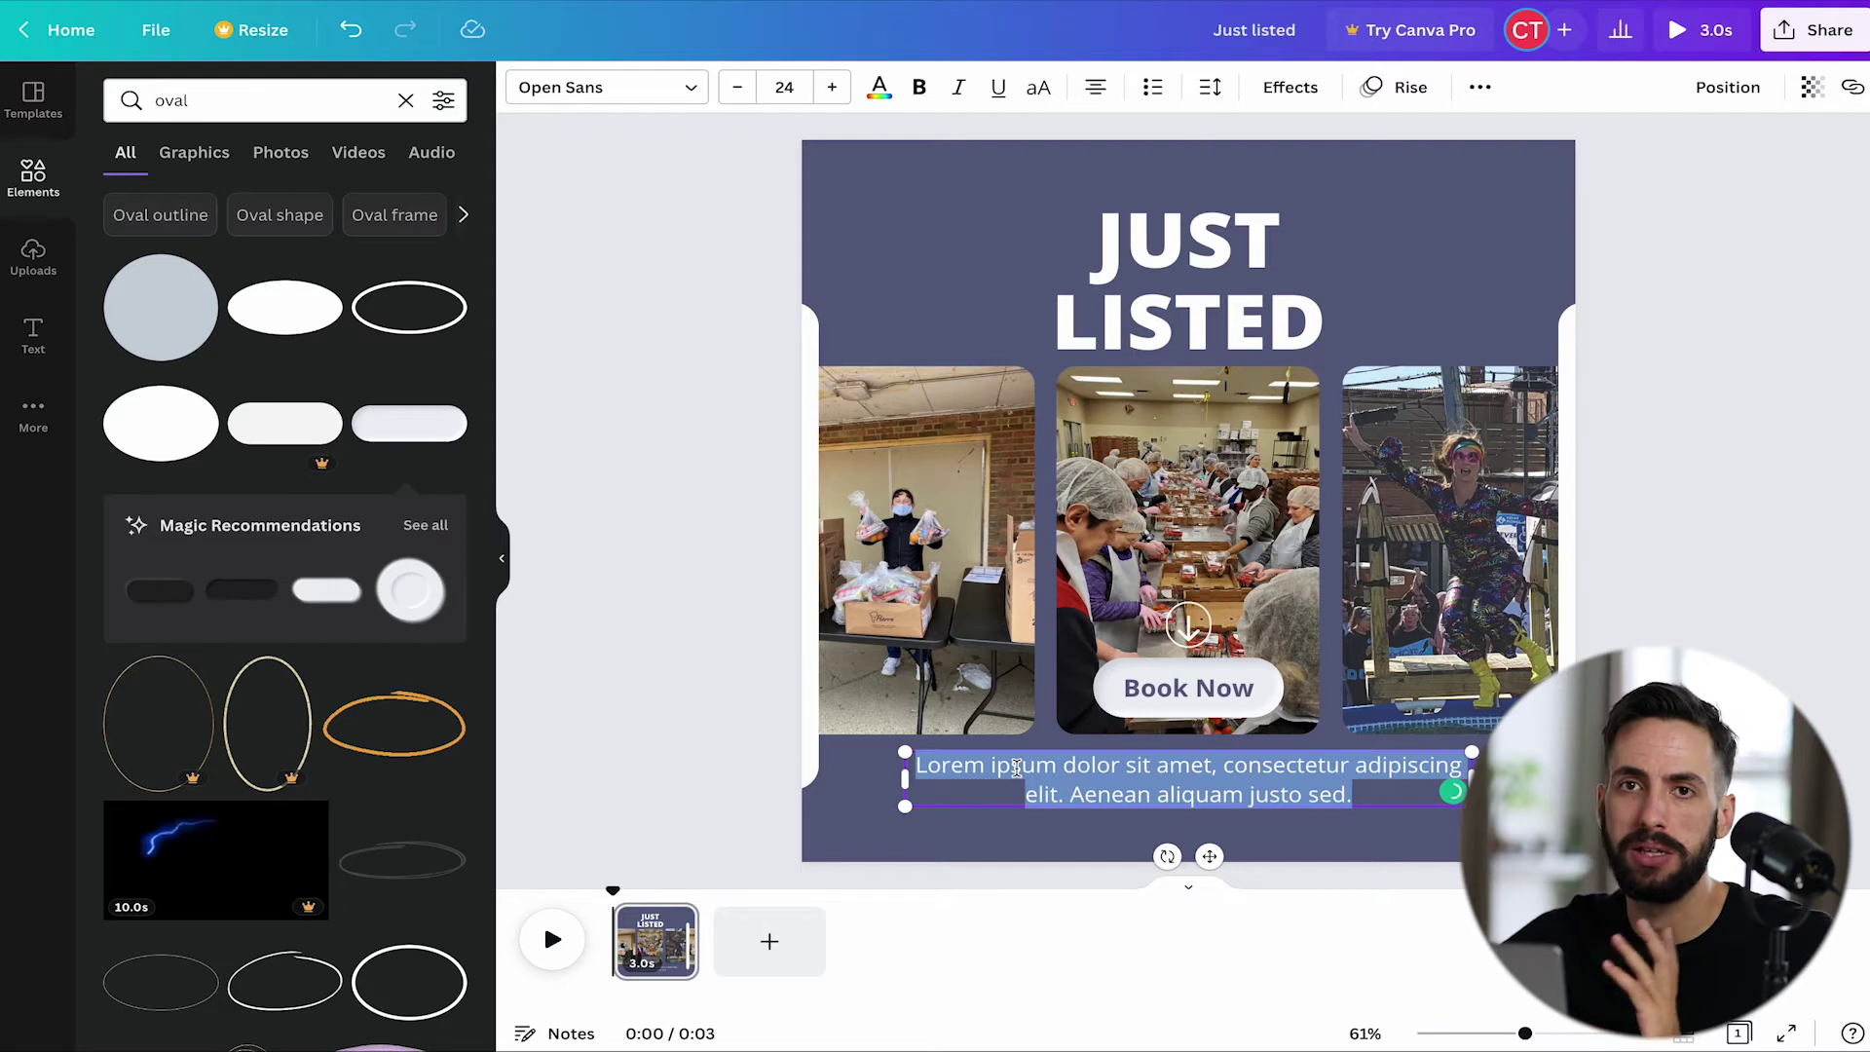
pyautogui.write('Home addre')
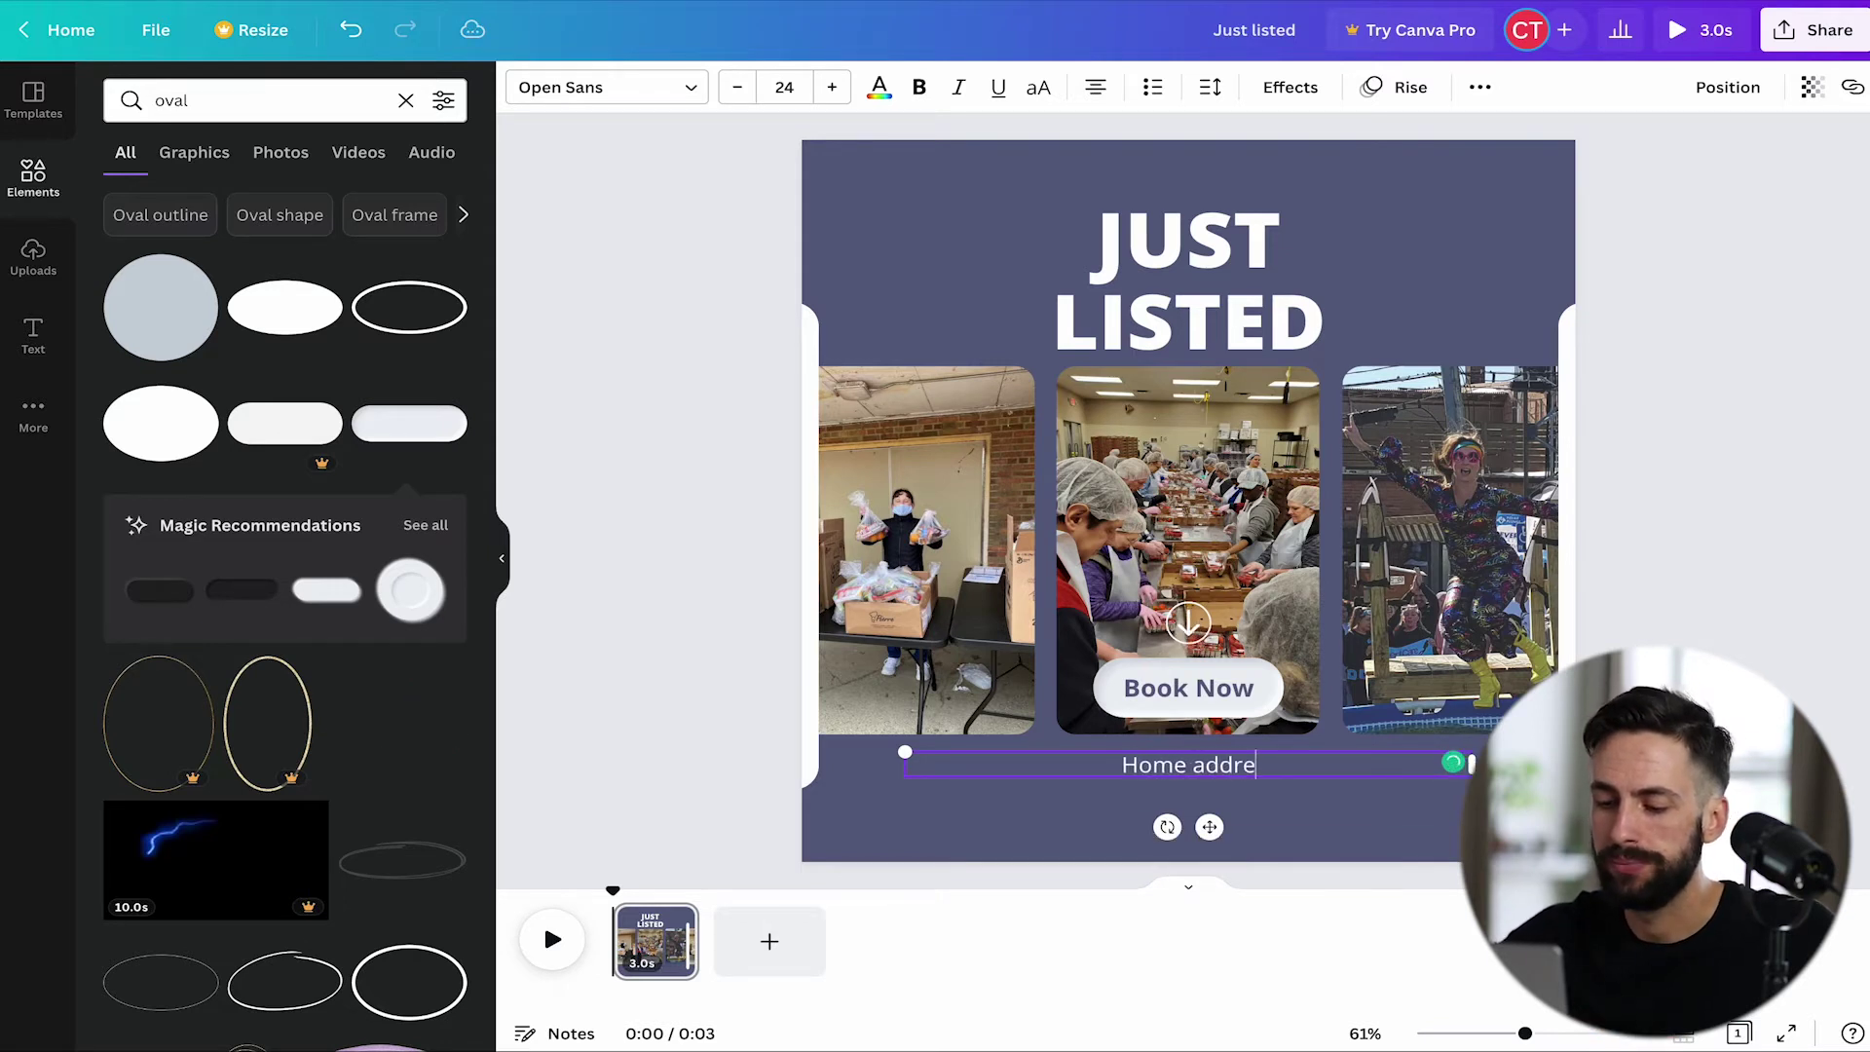
pyautogui.write('ss b')
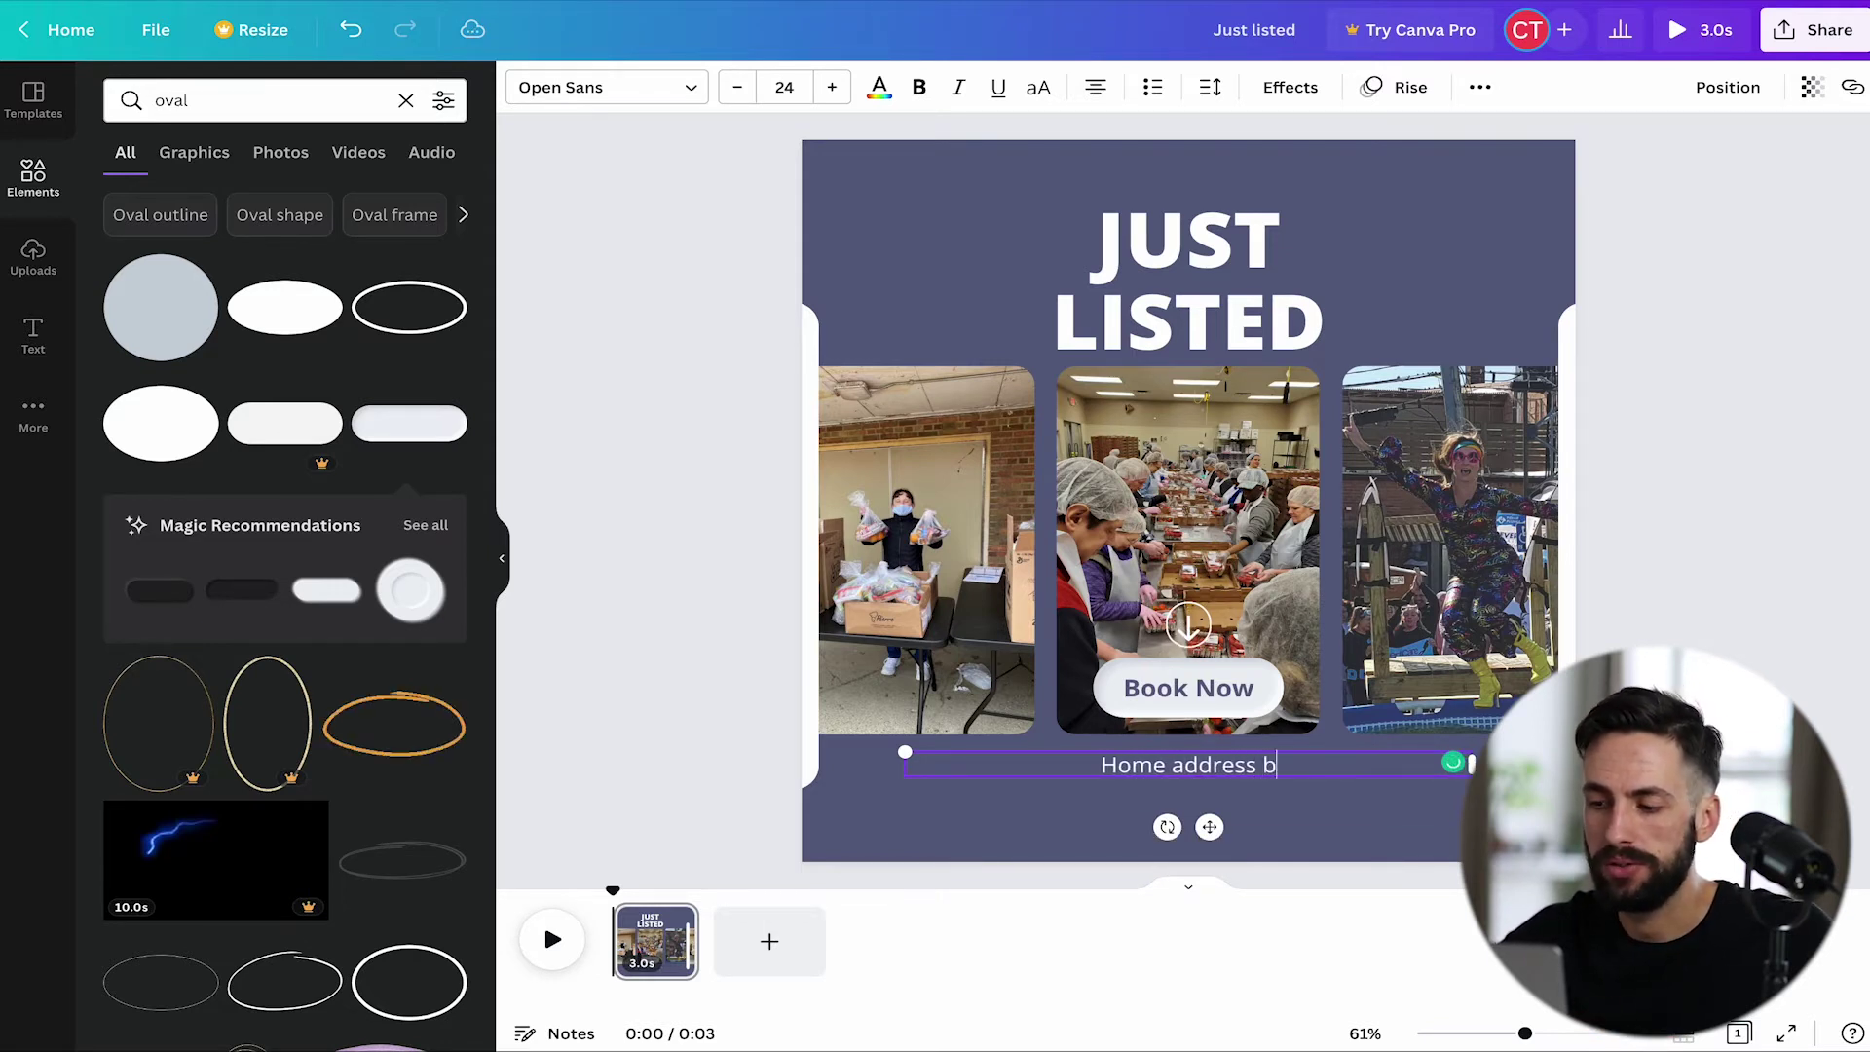
pyautogui.write('lah blah')
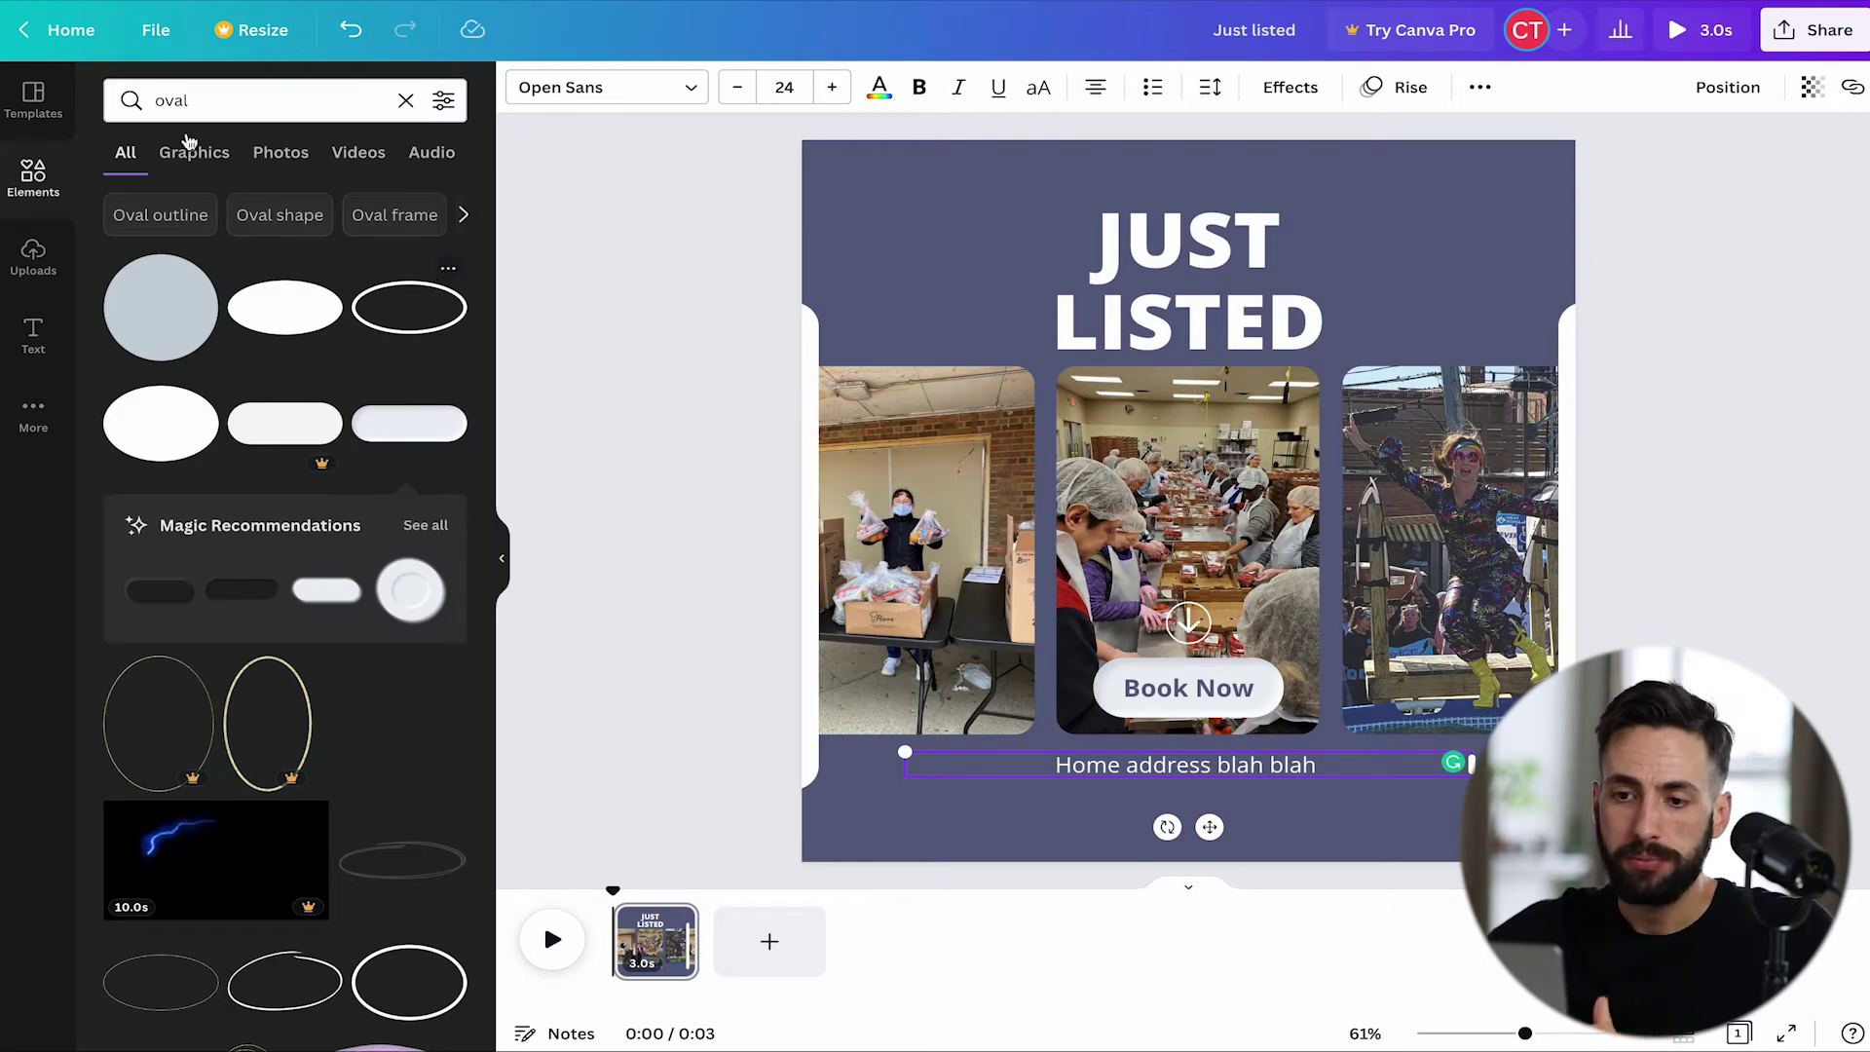
pyautogui.click(33, 255)
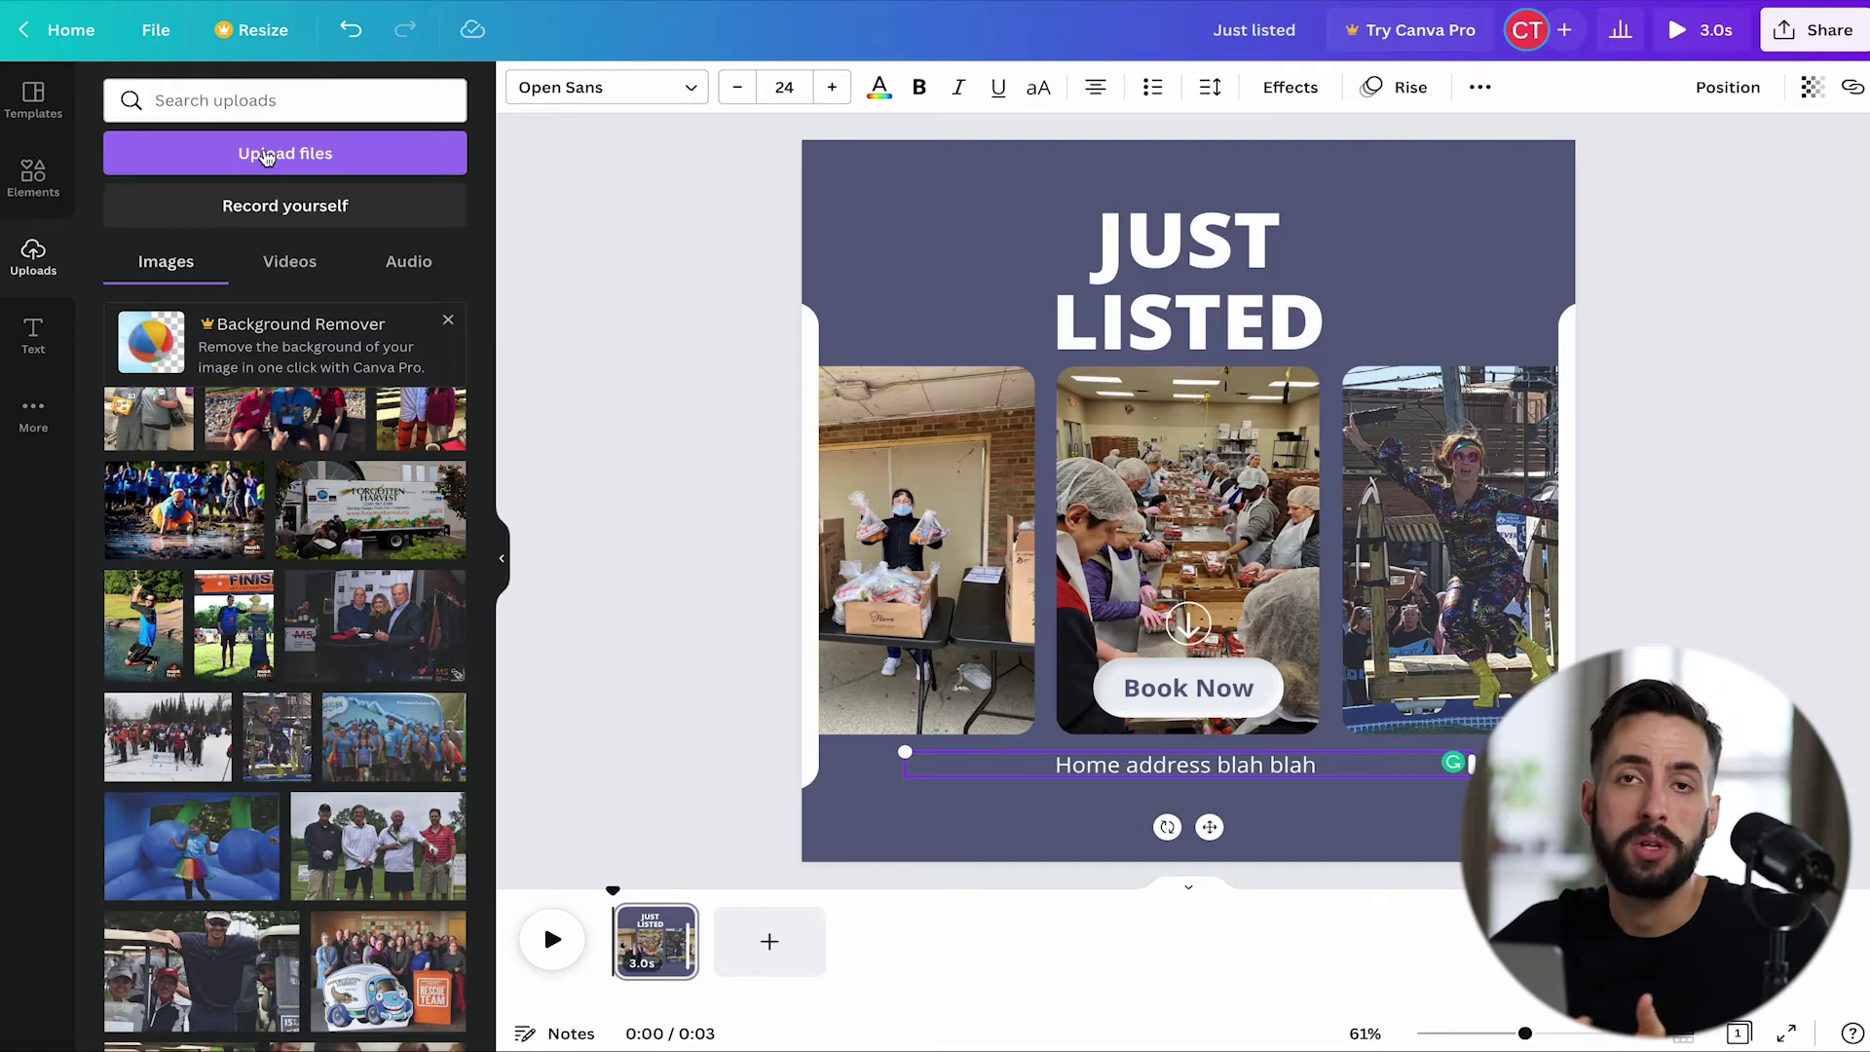
# Upload the house video clips from the computer
pyautogui.click(268, 159)
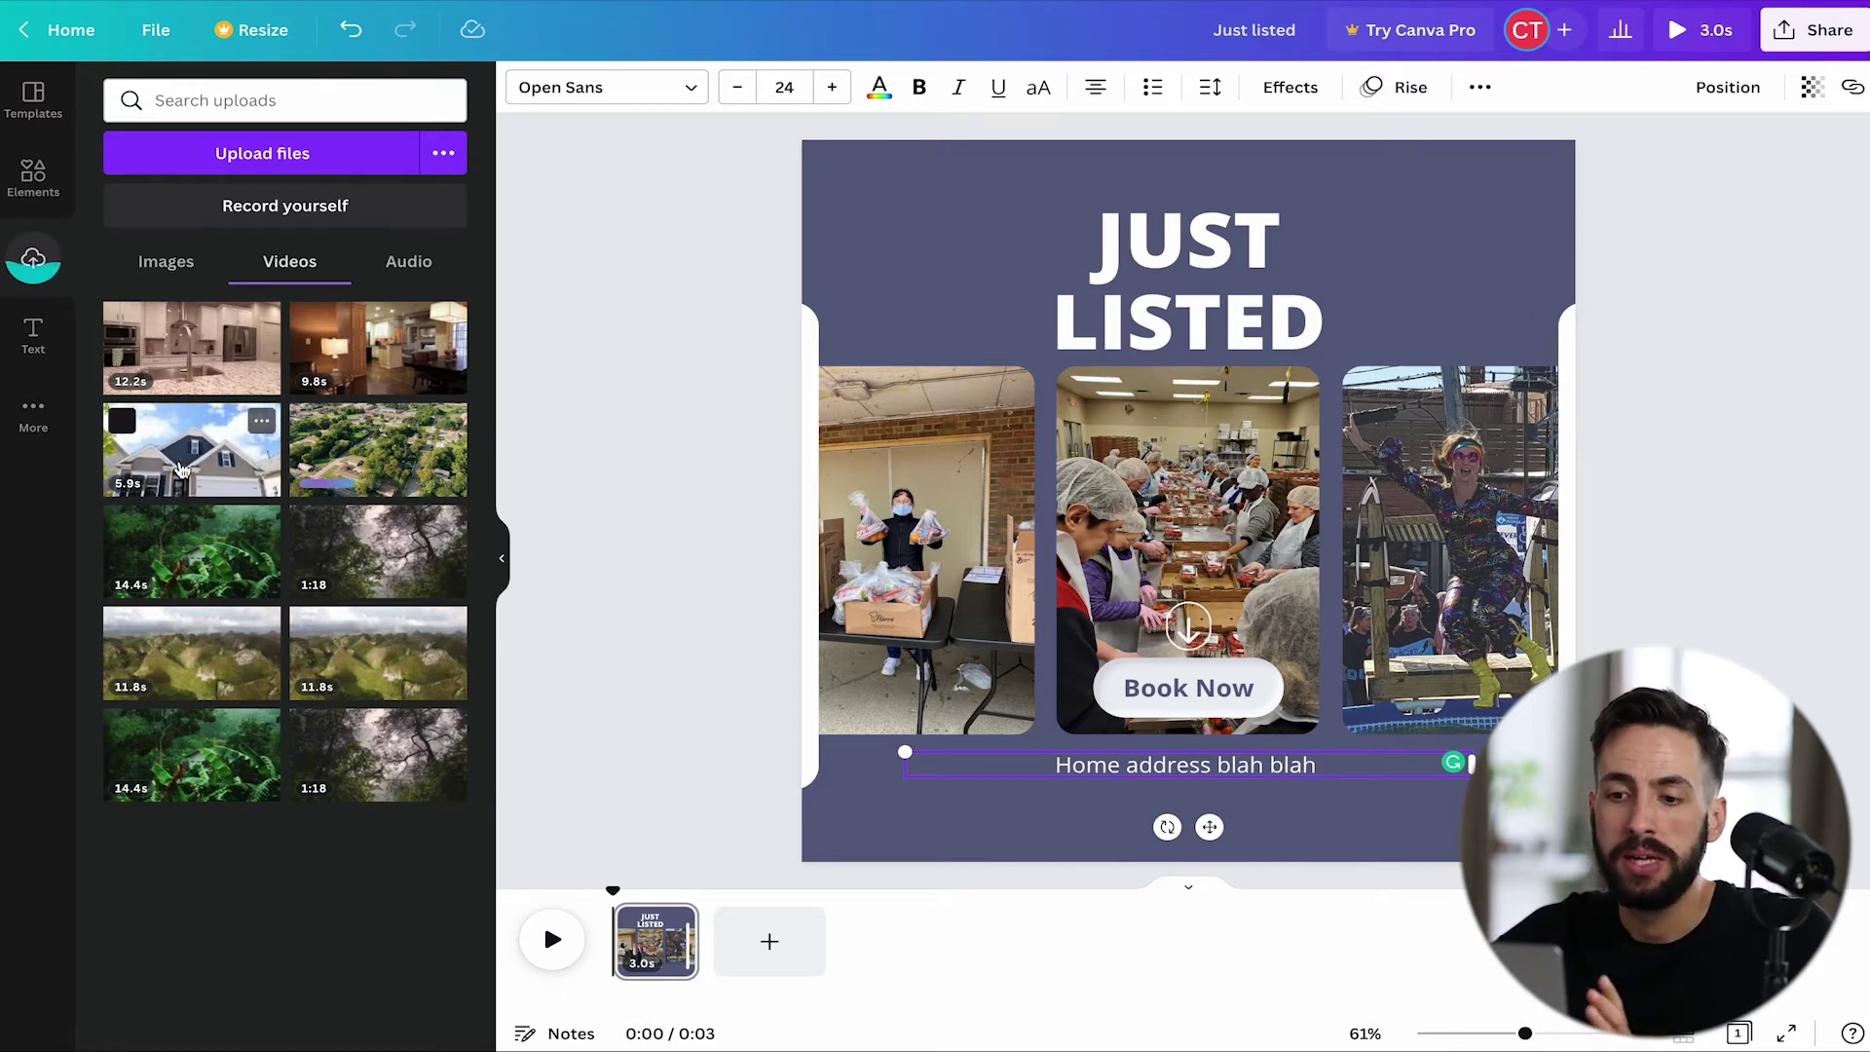
# Add the 5.9s house exterior clip as page 2, preview it, then add the 9.8s kitchen clip
pyautogui.moveTo(180, 468); pyautogui.dragTo(712, 955)
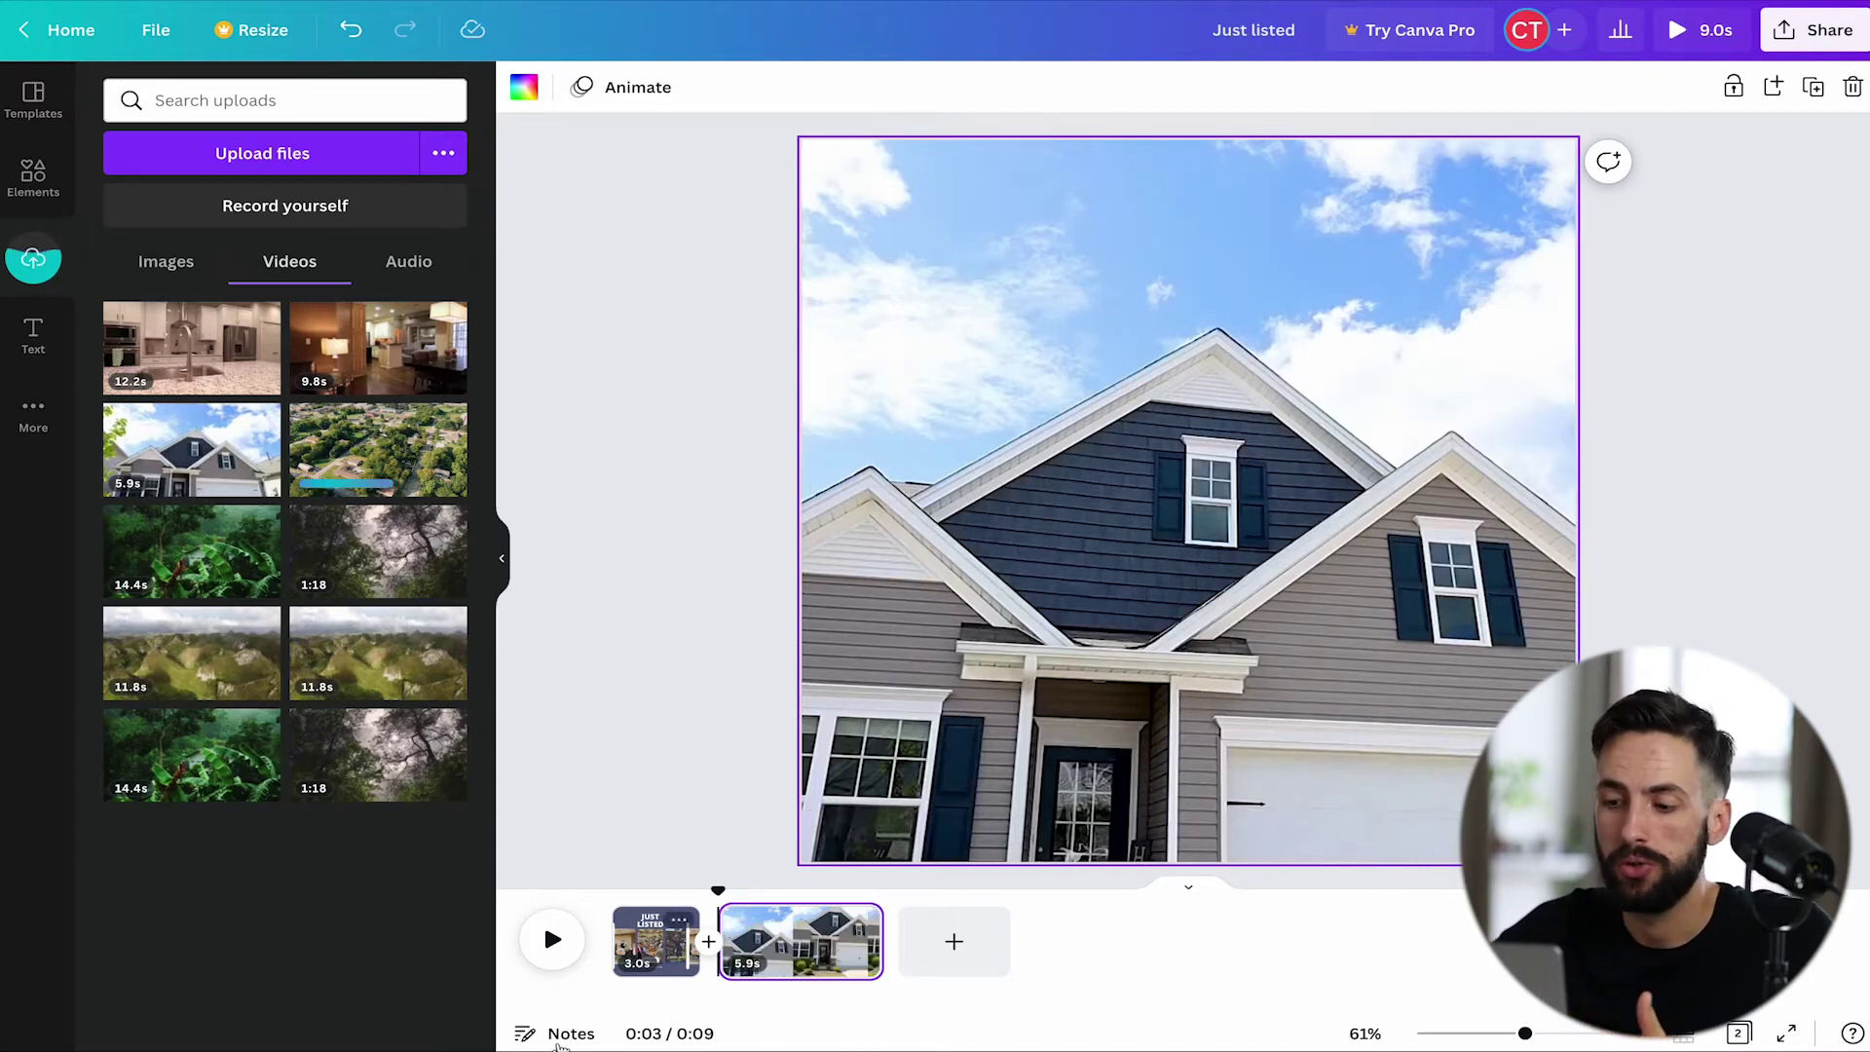
pyautogui.click(552, 940)
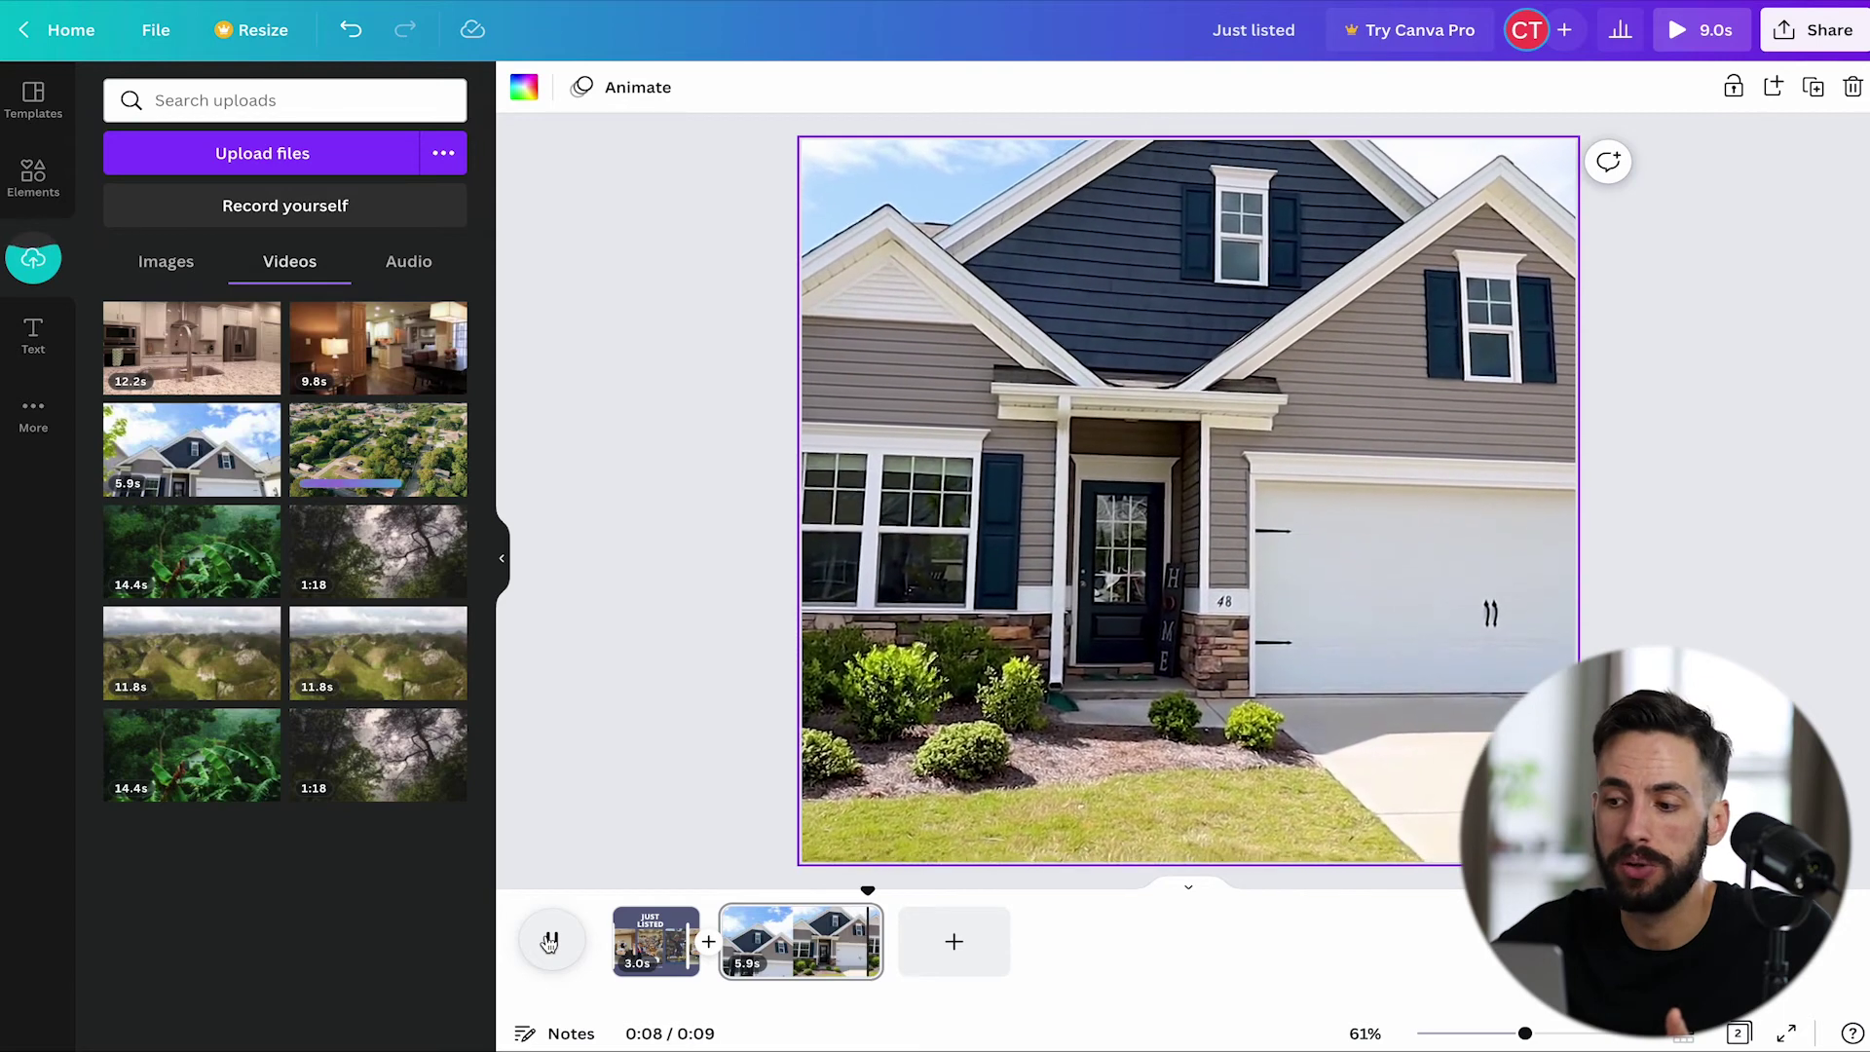
pyautogui.click(757, 894)
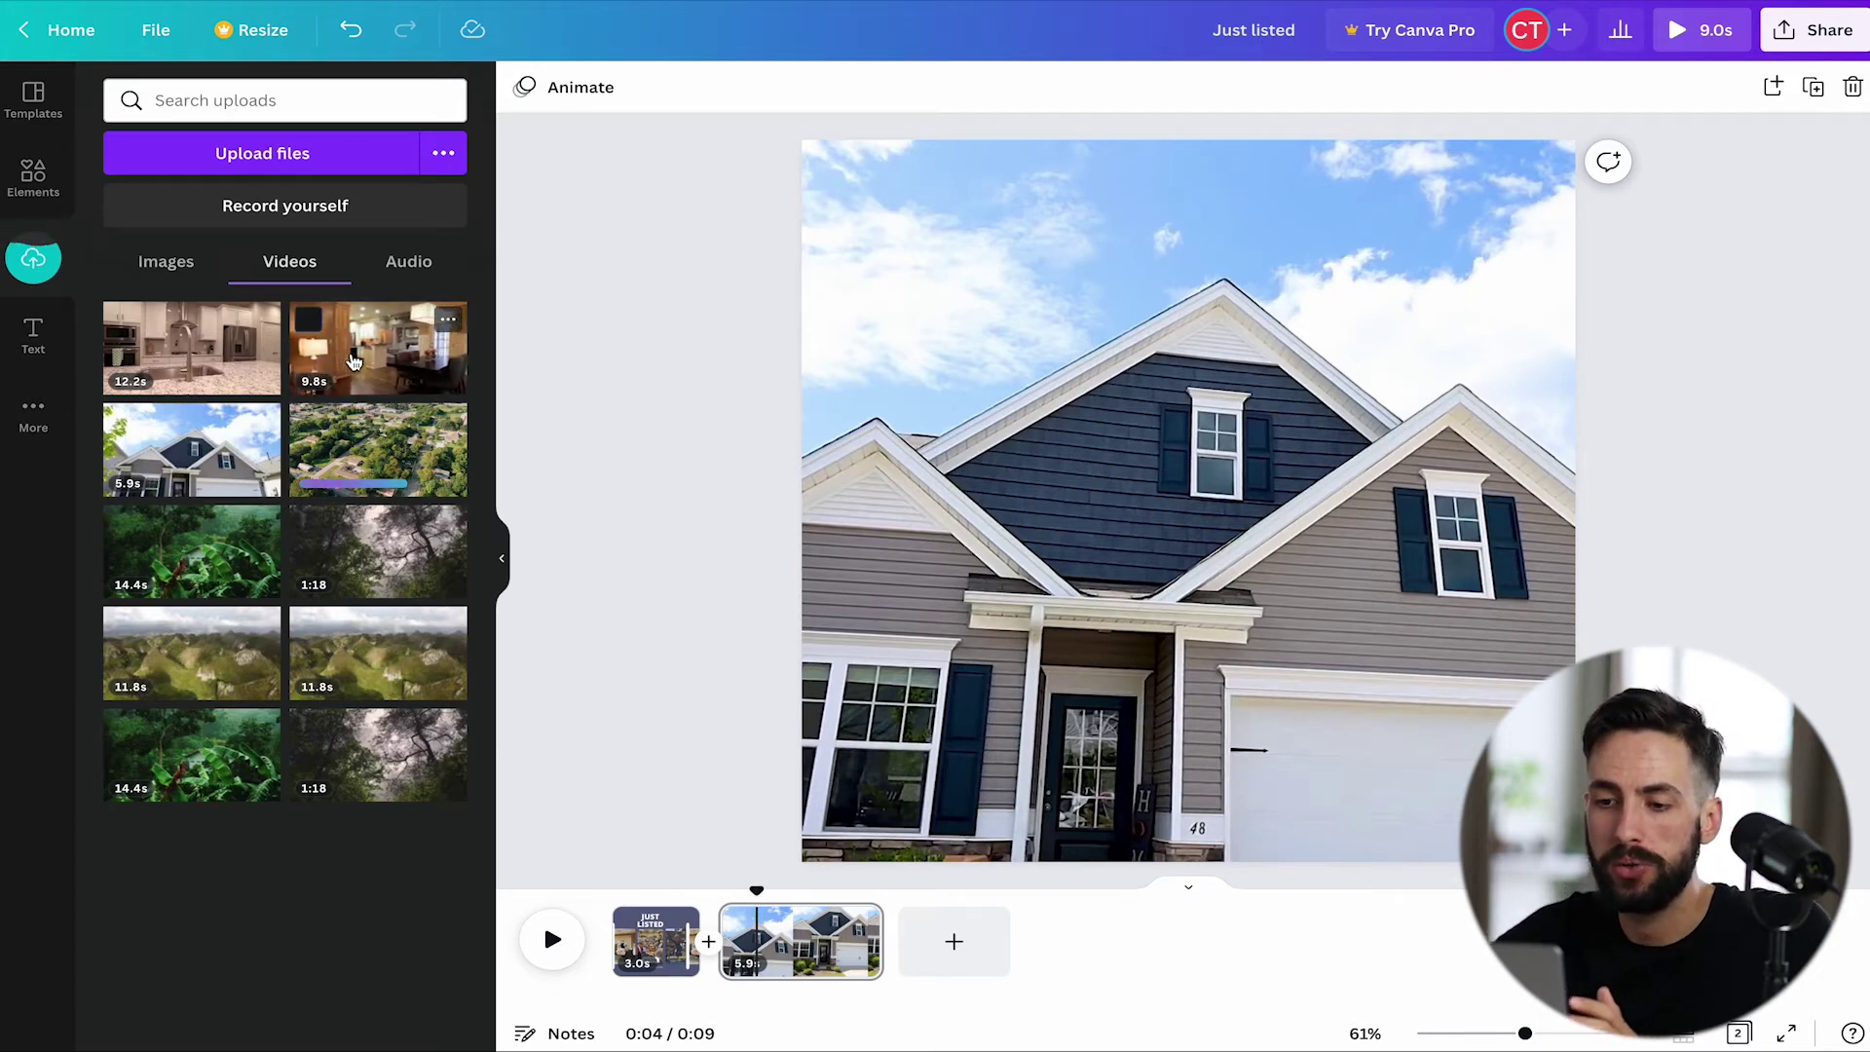
pyautogui.moveTo(354, 361); pyautogui.dragTo(891, 947)
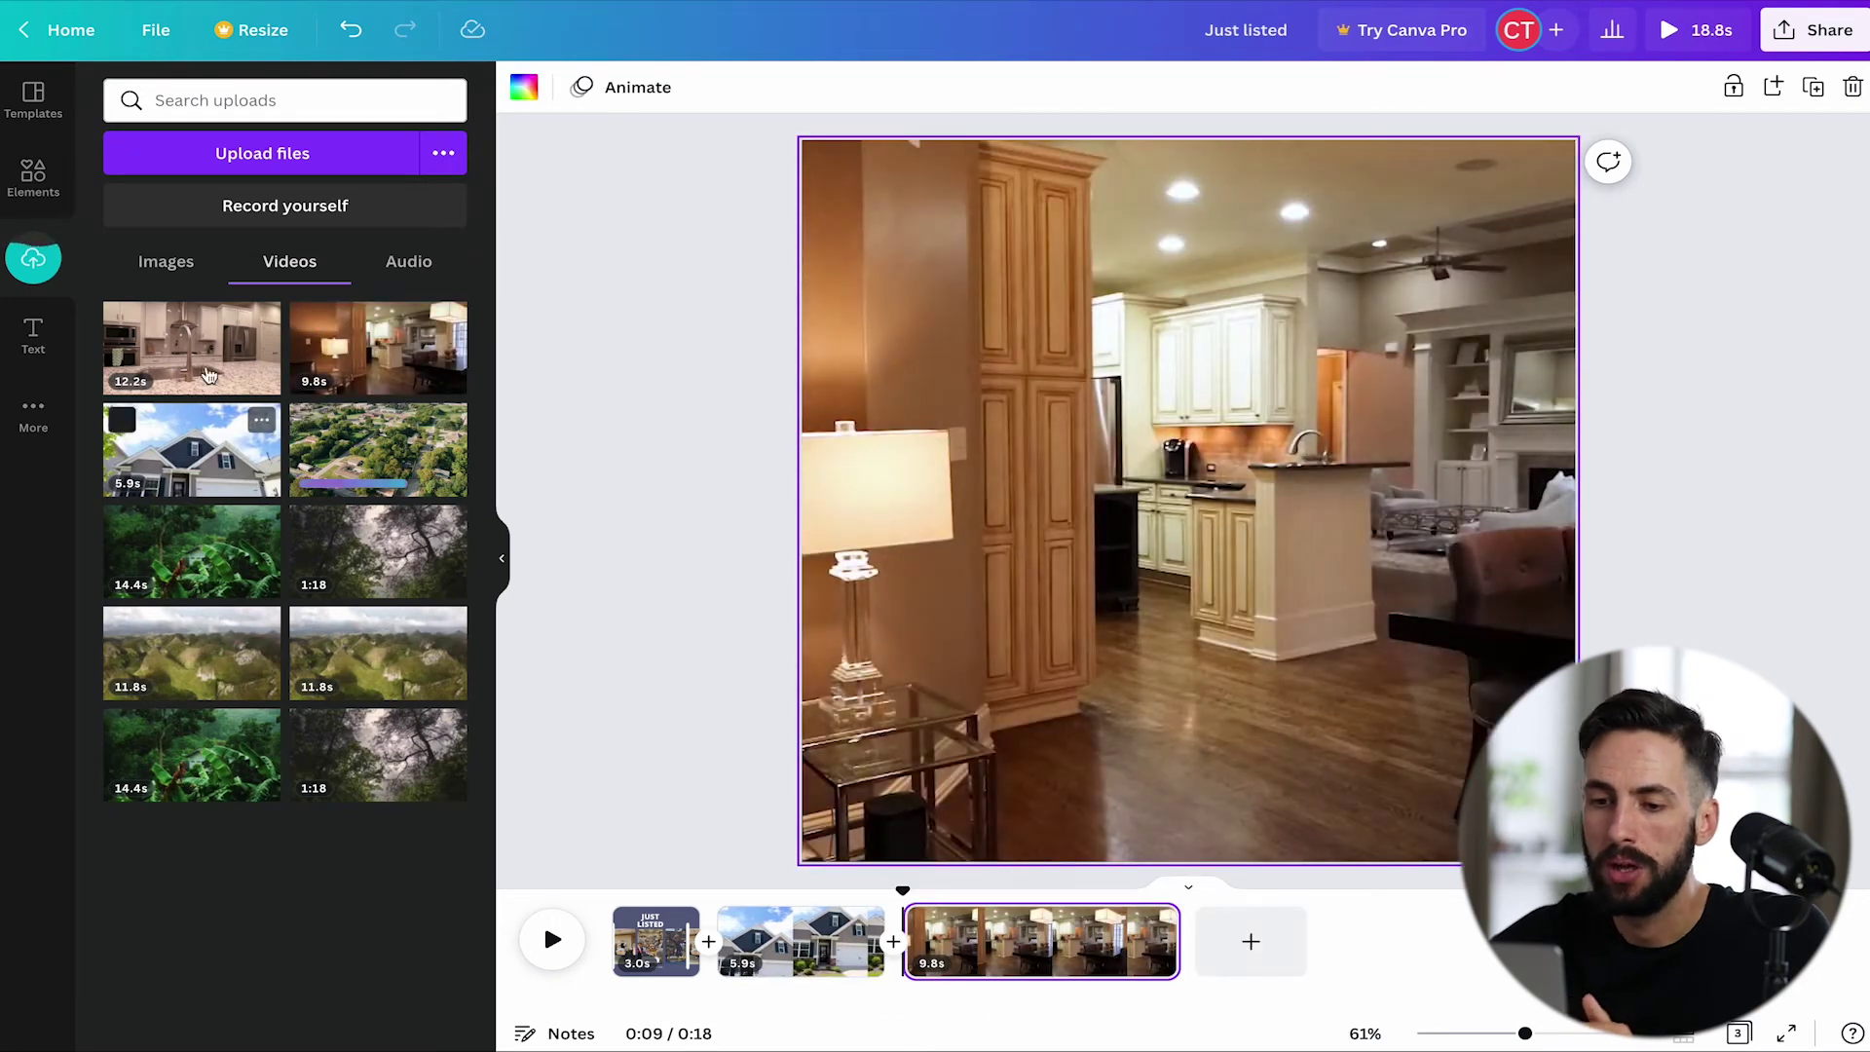
# Add the 12.2s kitchen sink clip as page 4 and trim the house clip to 4.6s
pyautogui.moveTo(208, 376); pyautogui.dragTo(1196, 948)
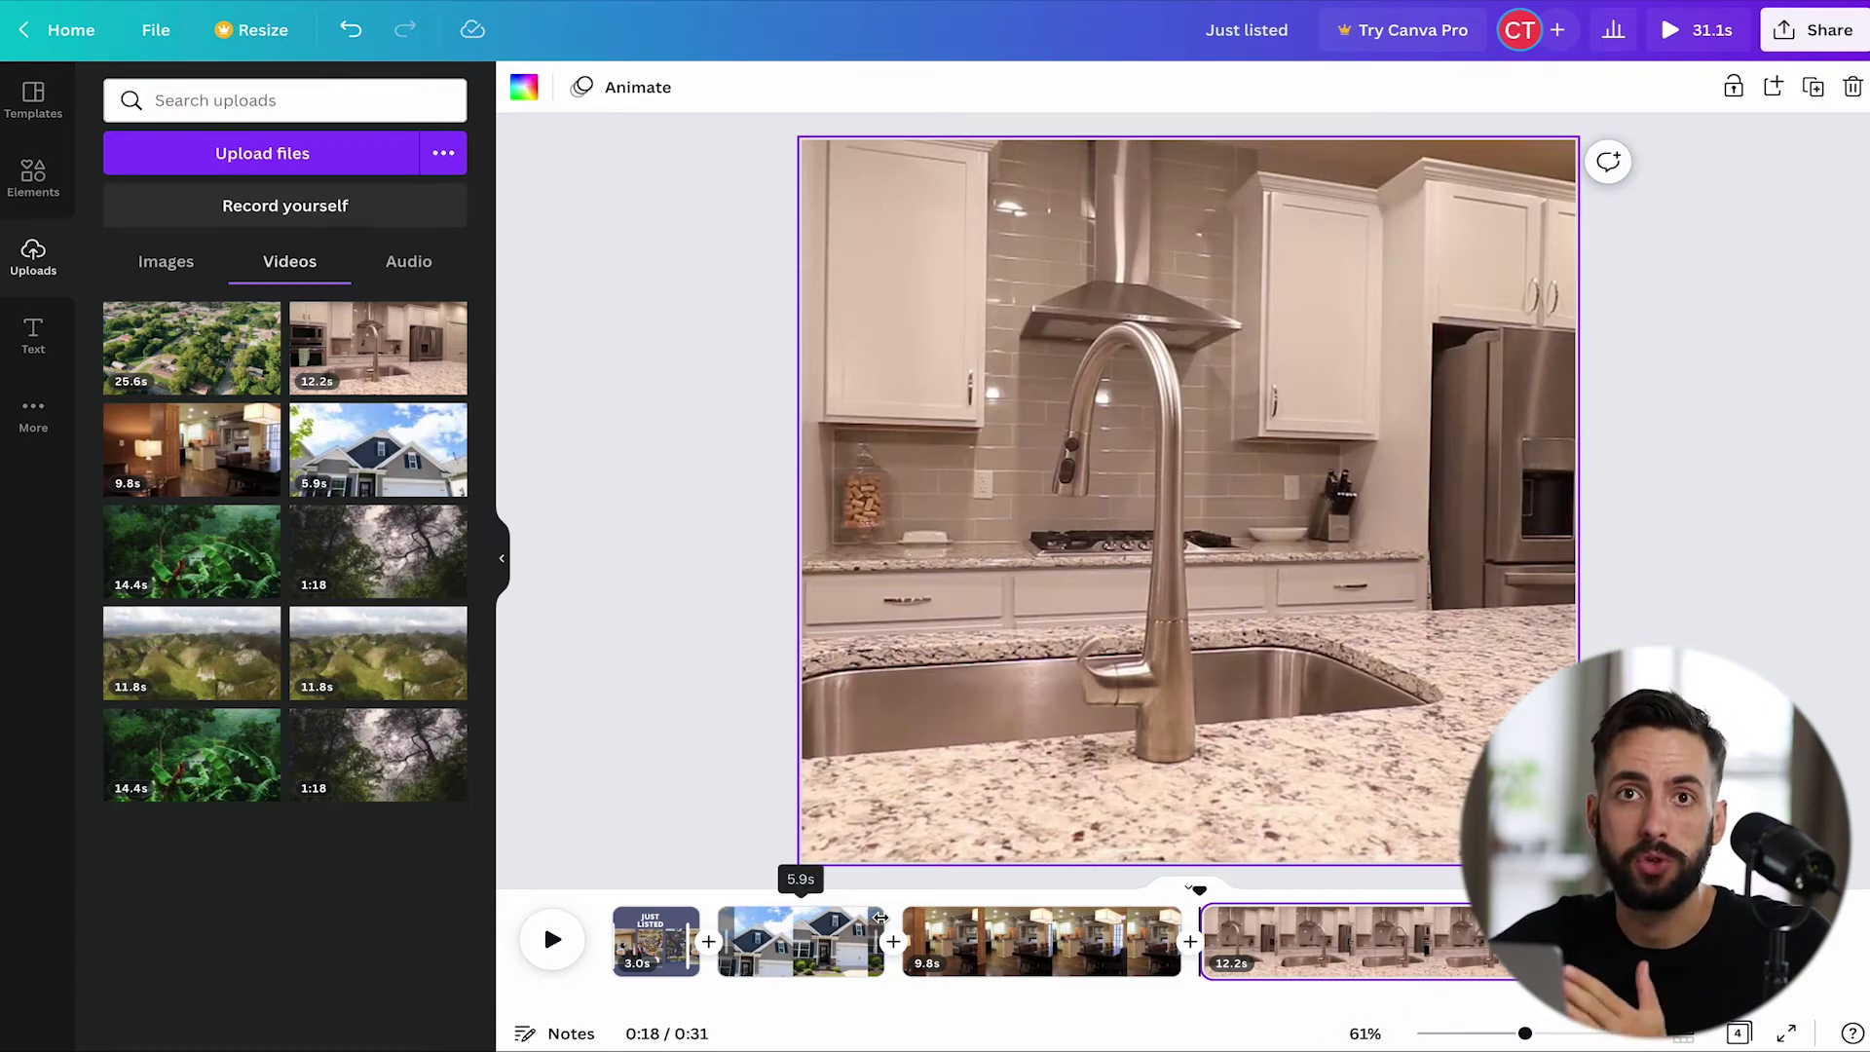
pyautogui.moveTo(880, 918); pyautogui.dragTo(843, 920)
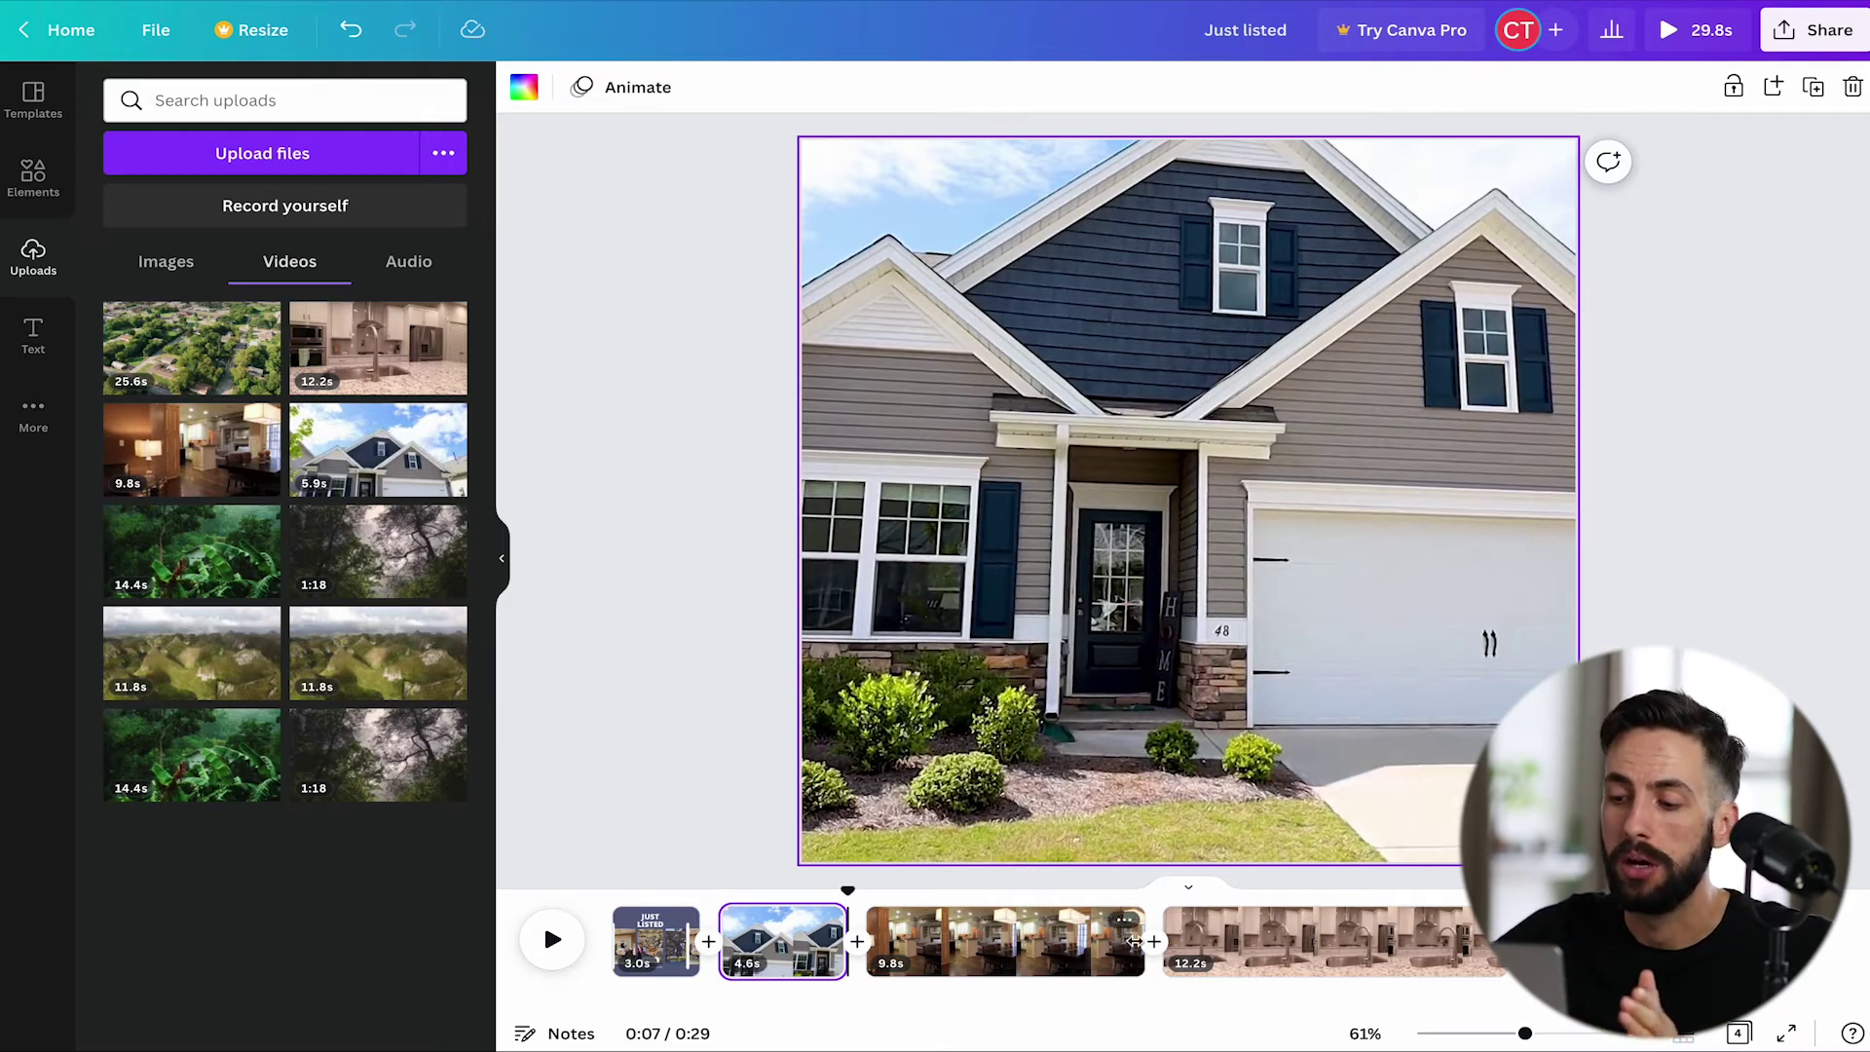
# Trim the kitchen and sink clips to about four seconds each, bringing the video to 14.9s
pyautogui.moveTo(1138, 922); pyautogui.dragTo(979, 912)
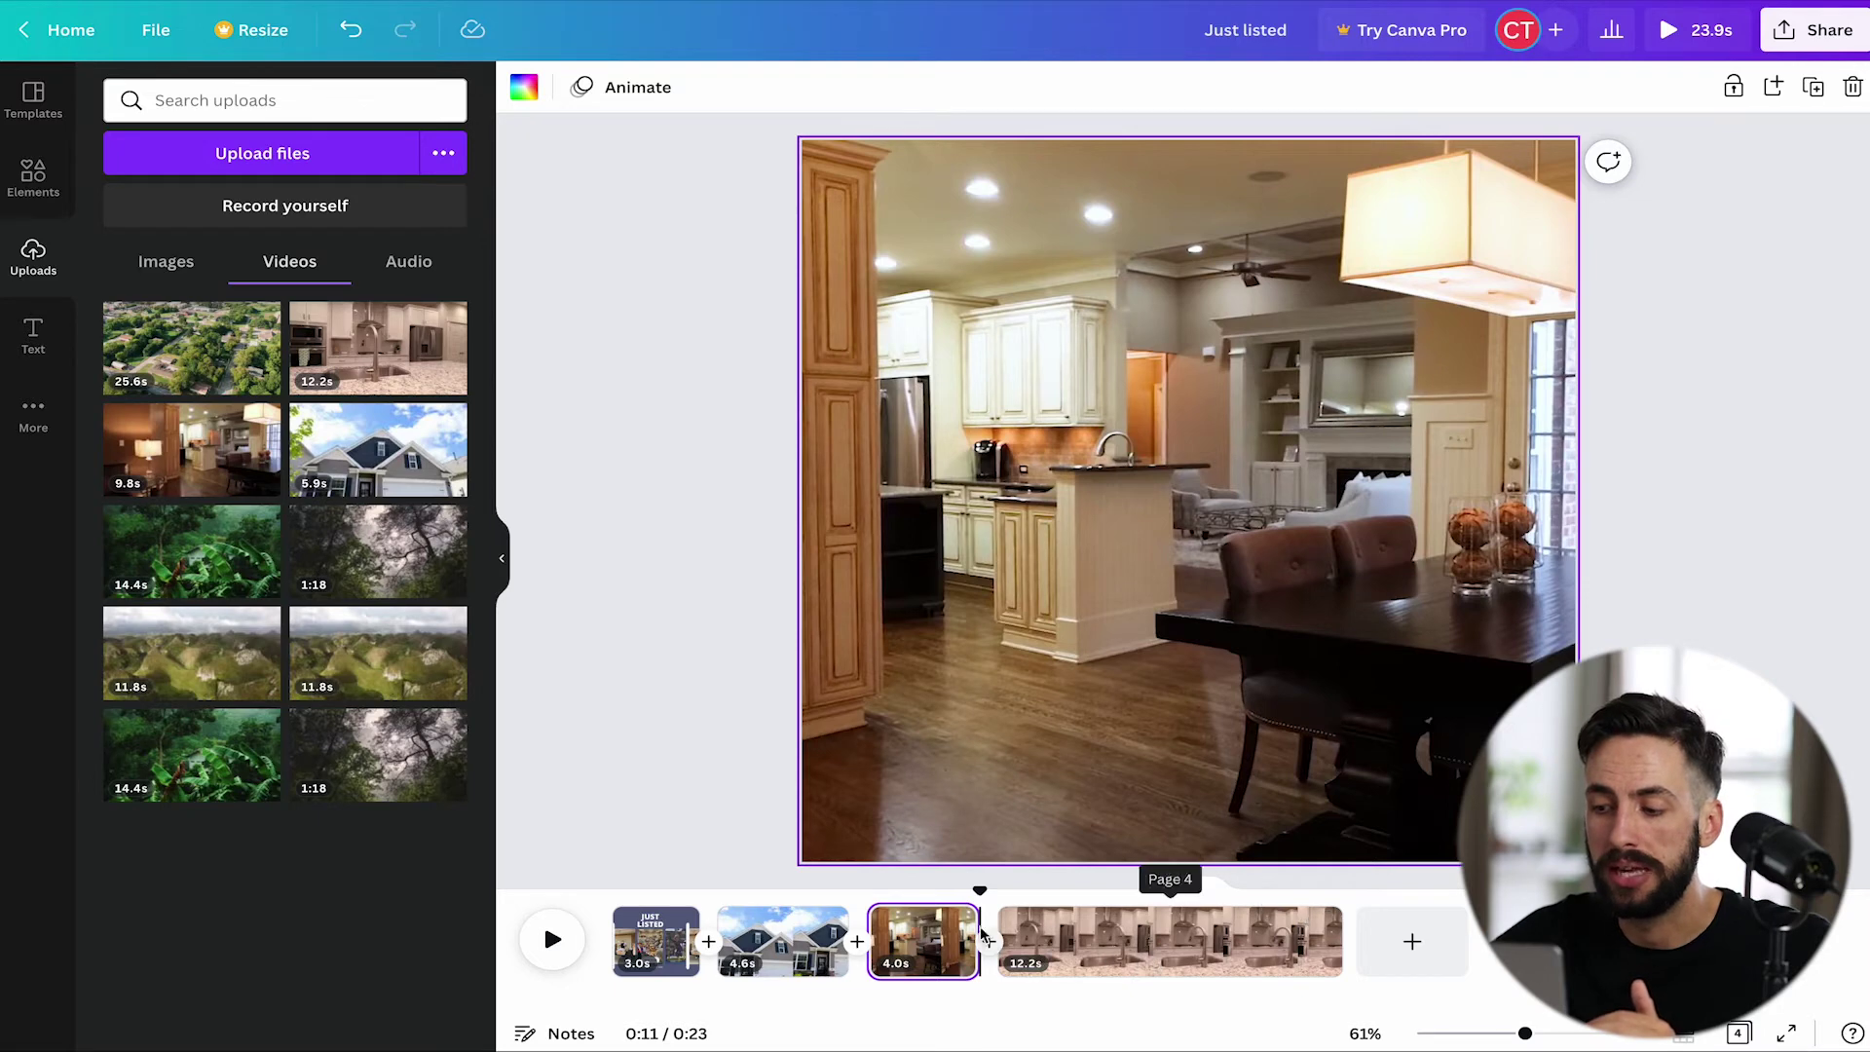
pyautogui.moveTo(1006, 916); pyautogui.dragTo(1253, 919)
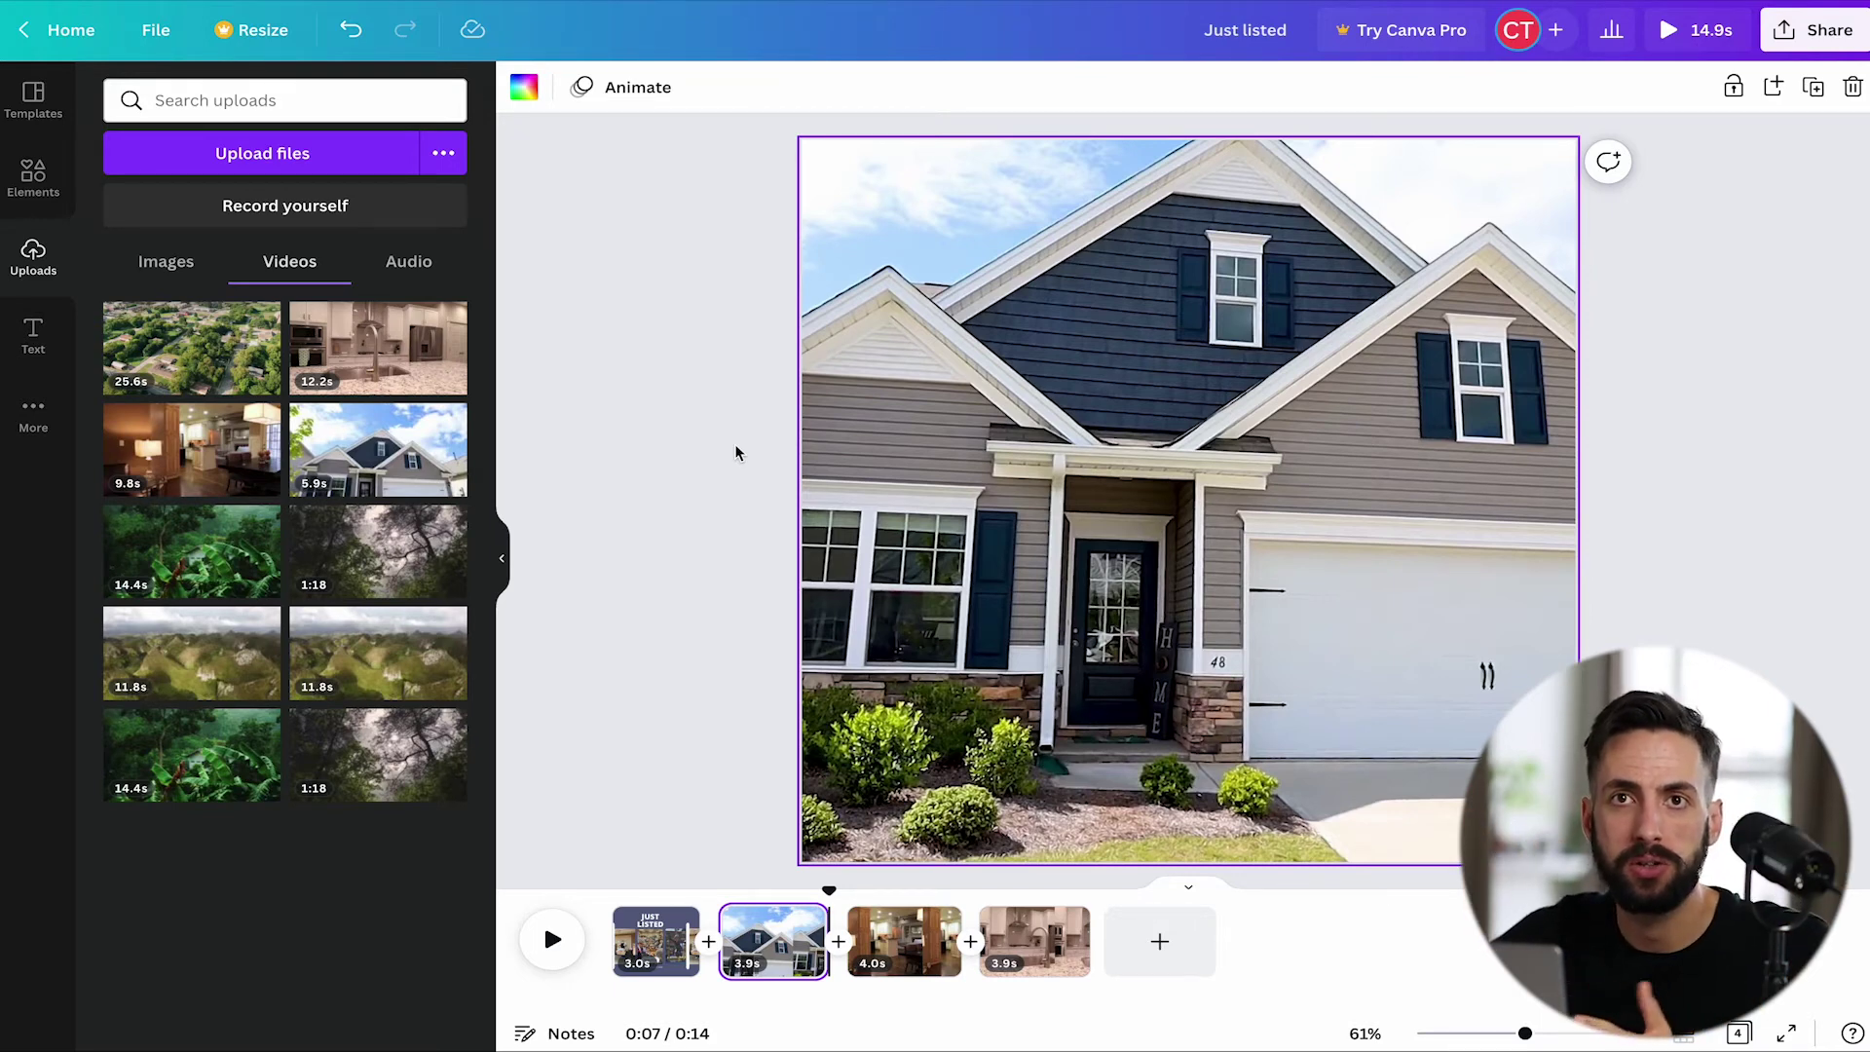
pyautogui.click(36, 177)
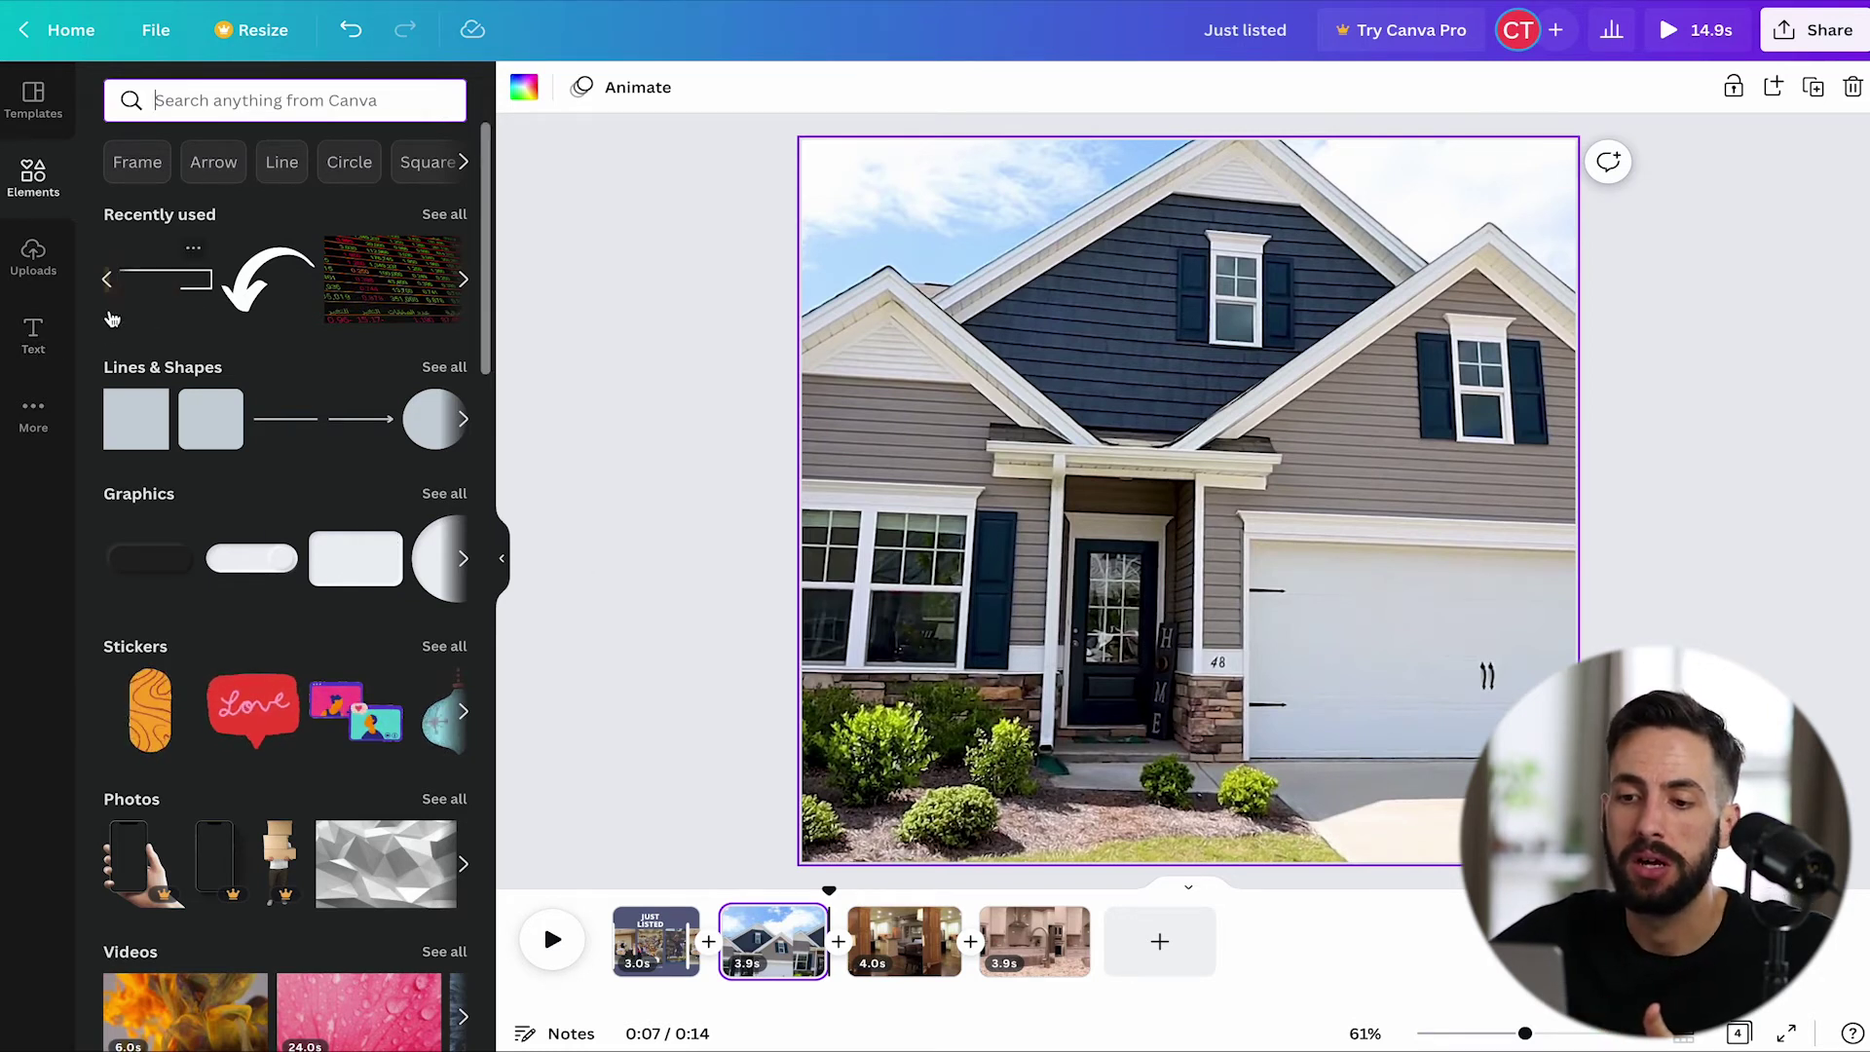
# Open the Text panel and browse its heading styles and font combinations
pyautogui.click(33, 334)
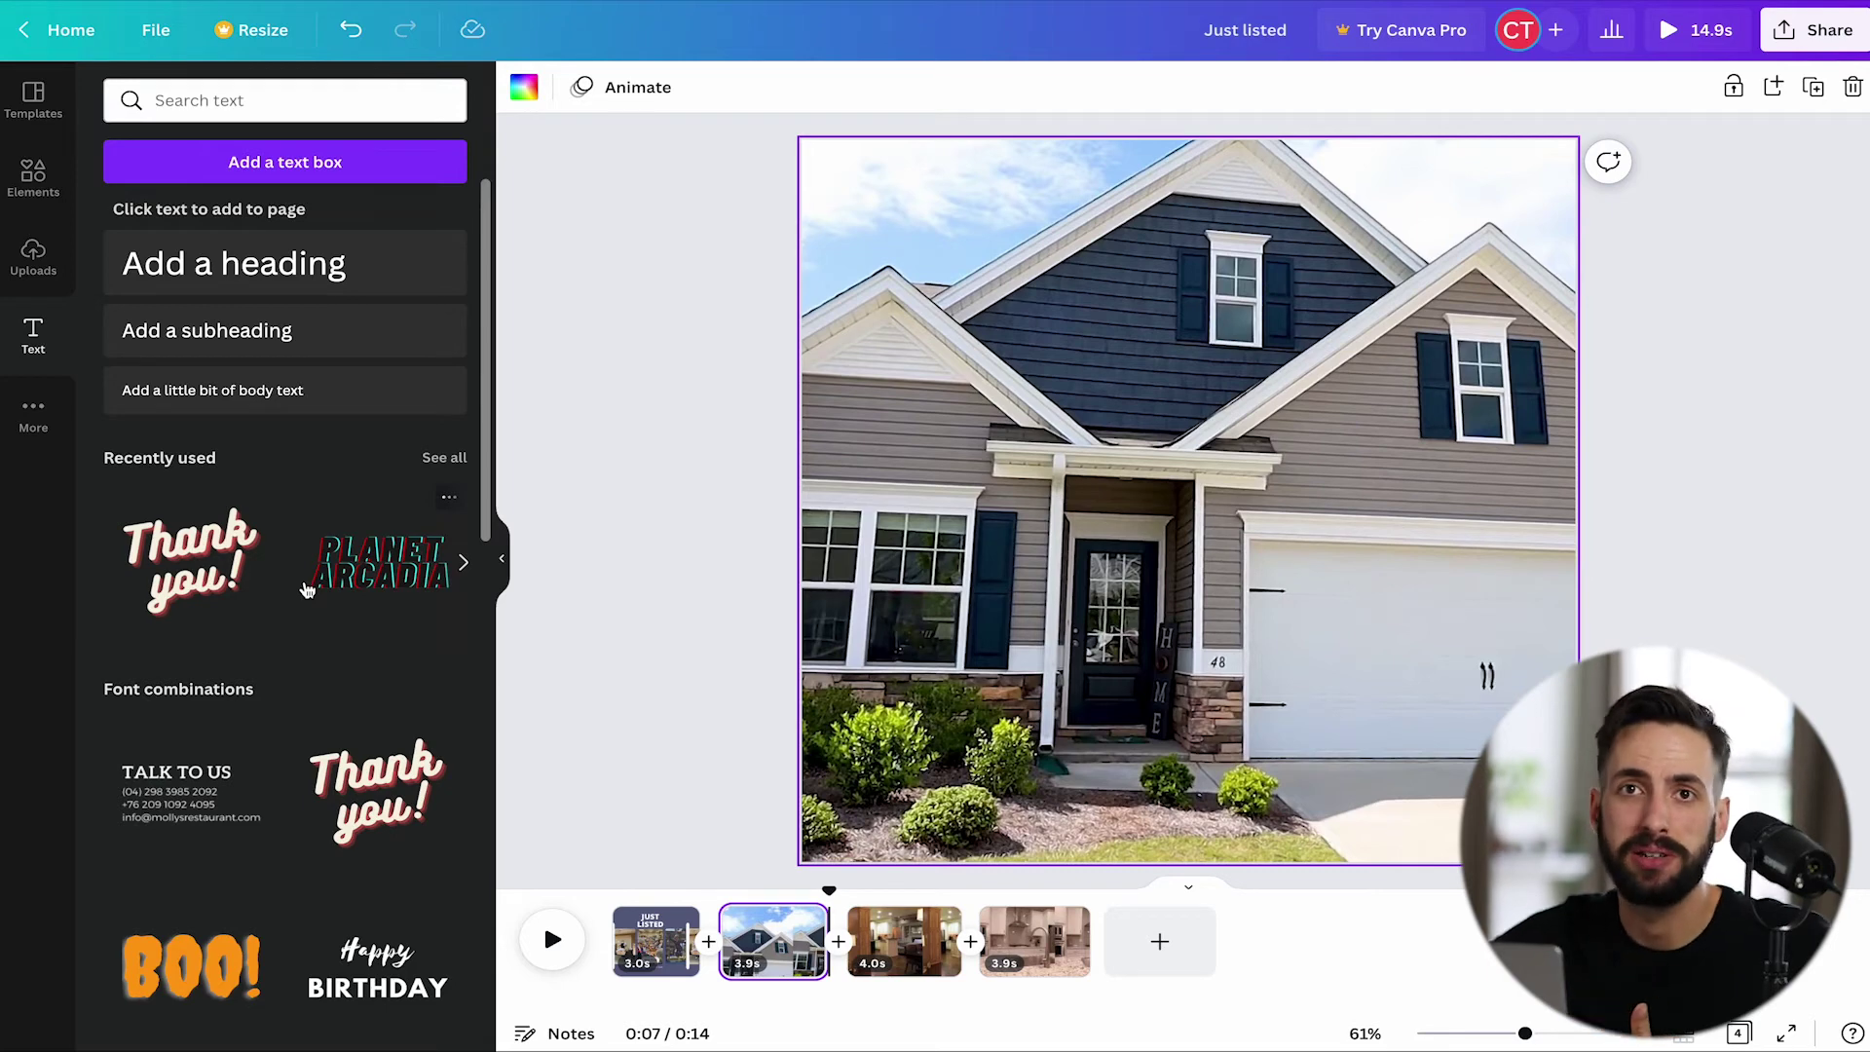
pyautogui.scroll(-3, 306, 590)
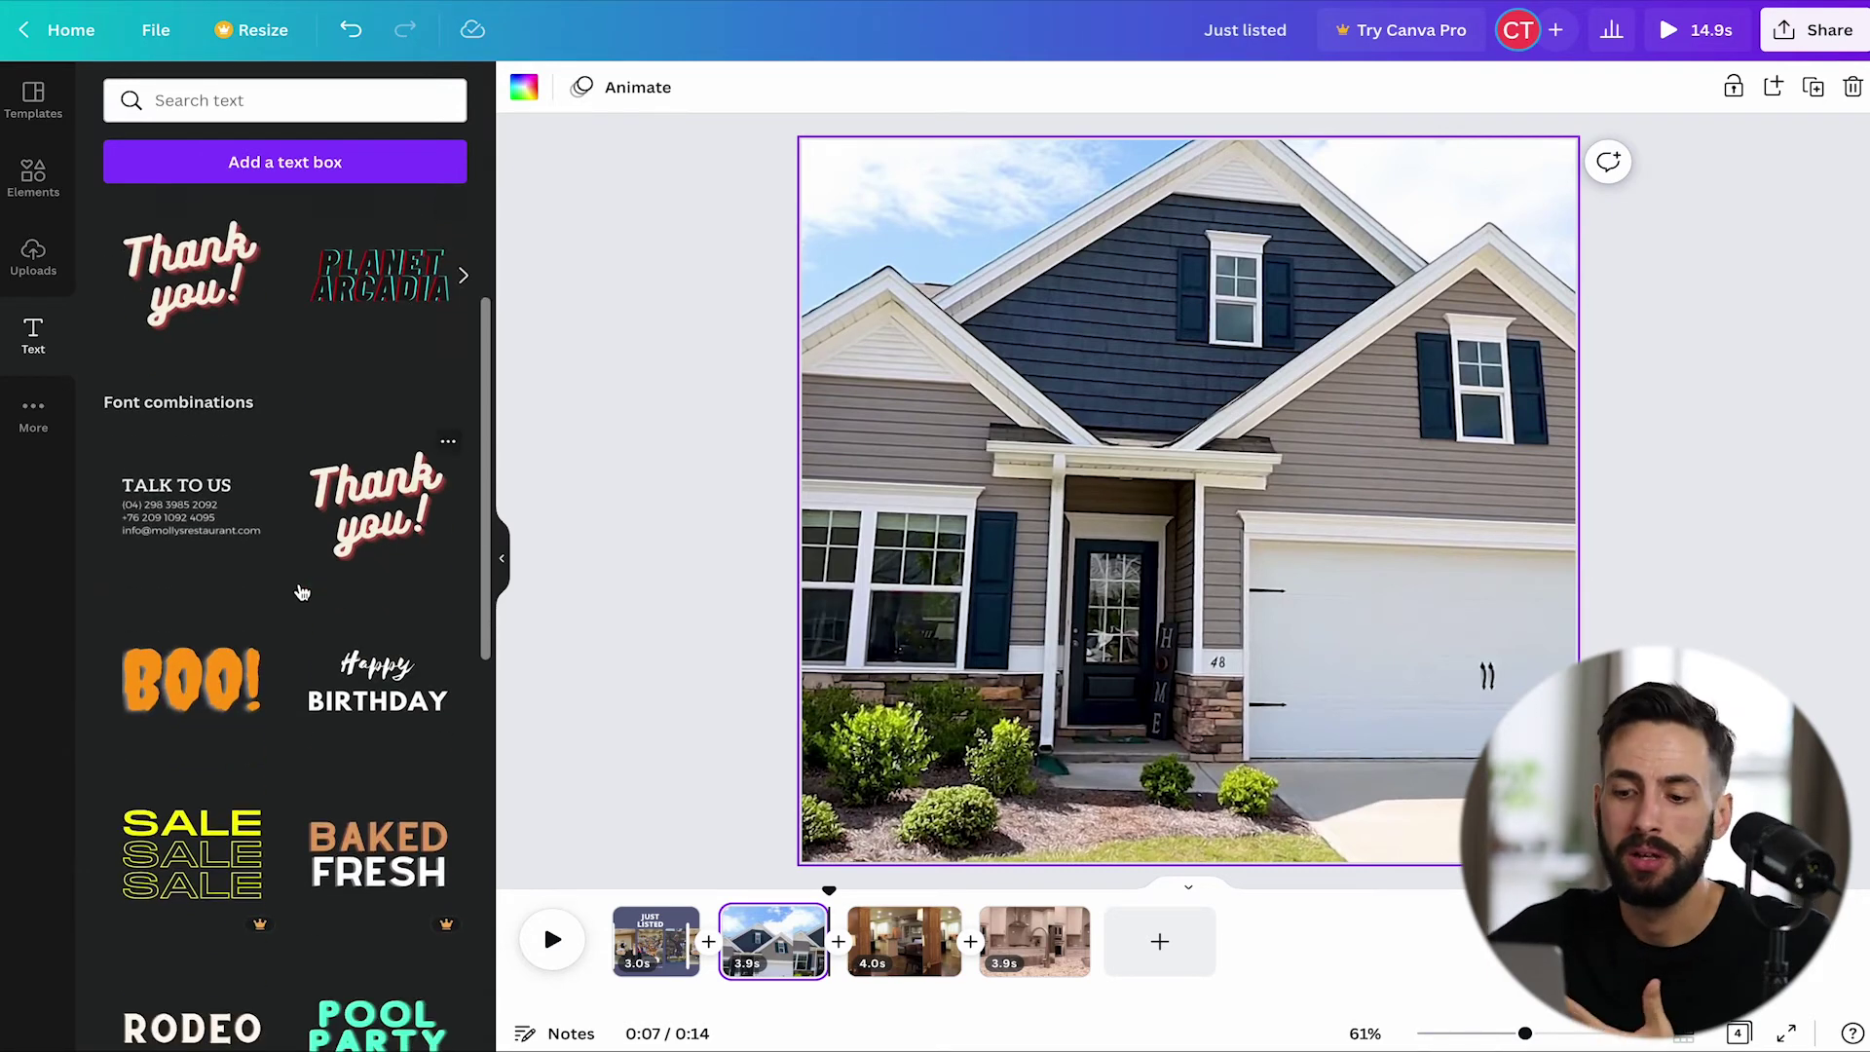
pyautogui.scroll(-5, 195, 487)
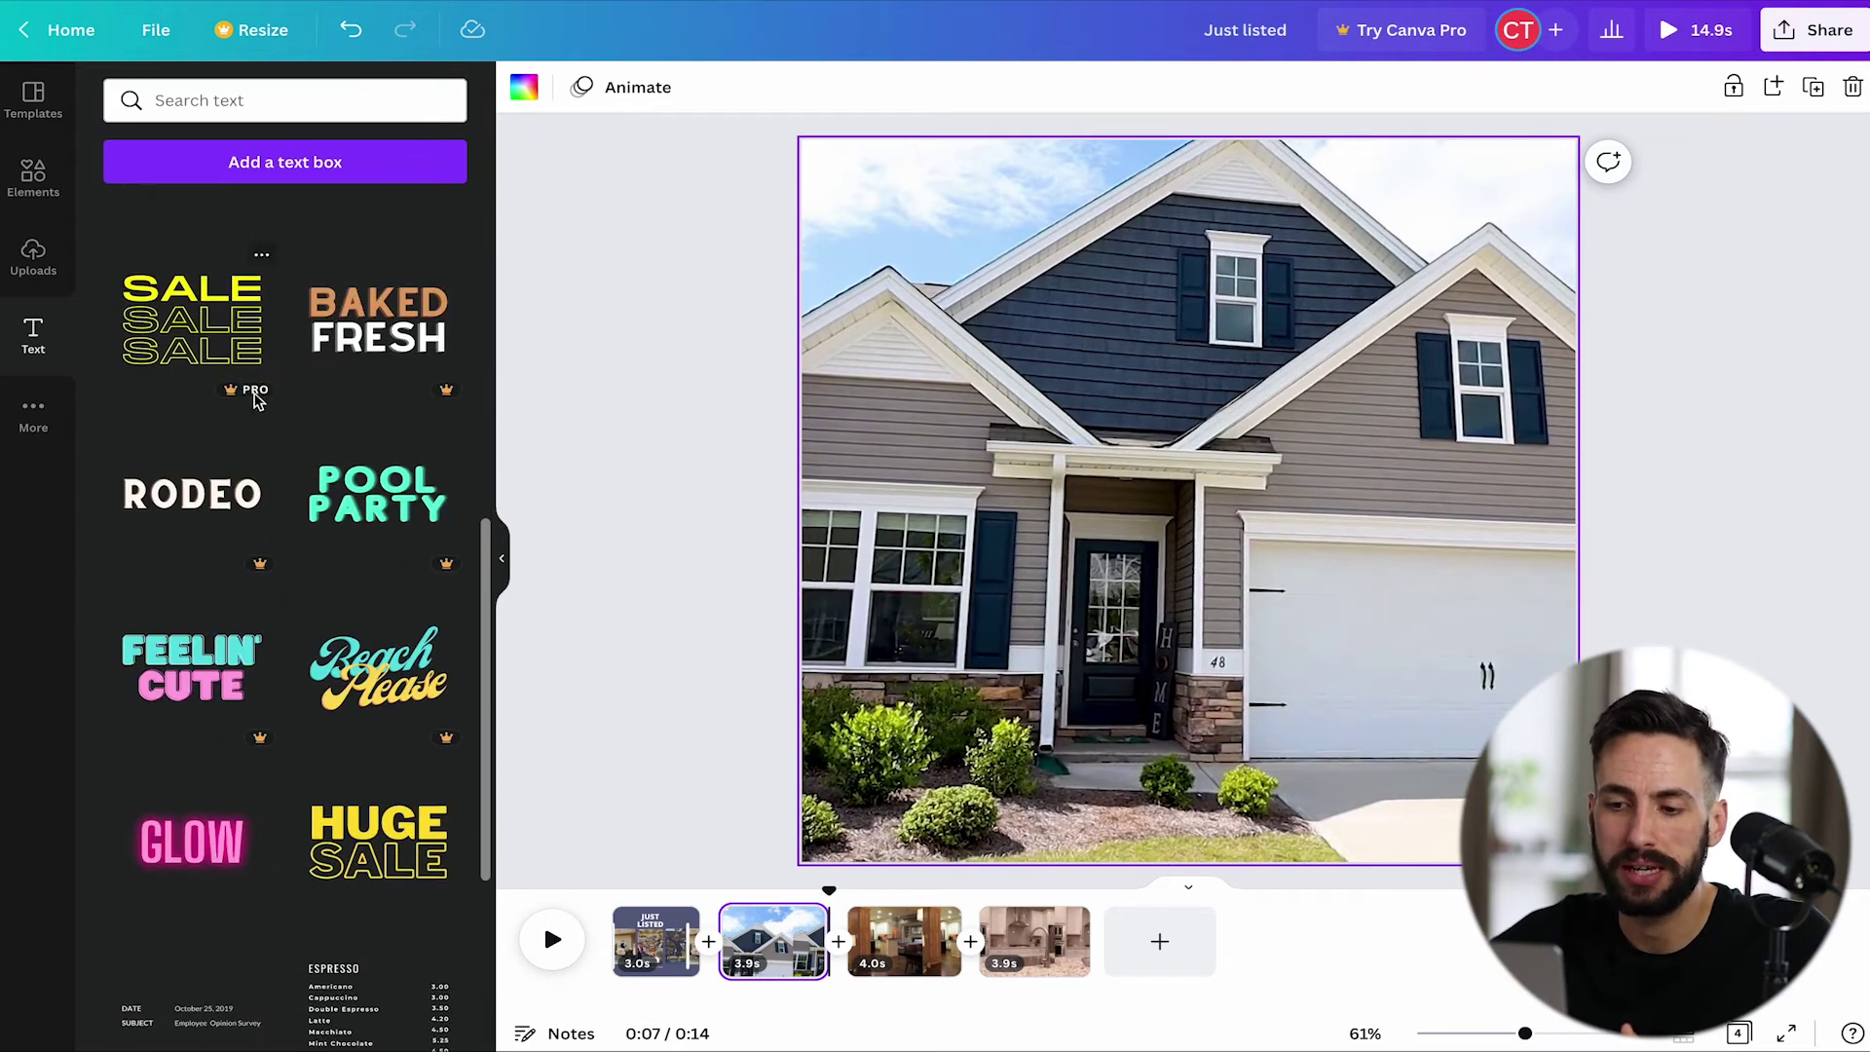
pyautogui.scroll(-3, 252, 401)
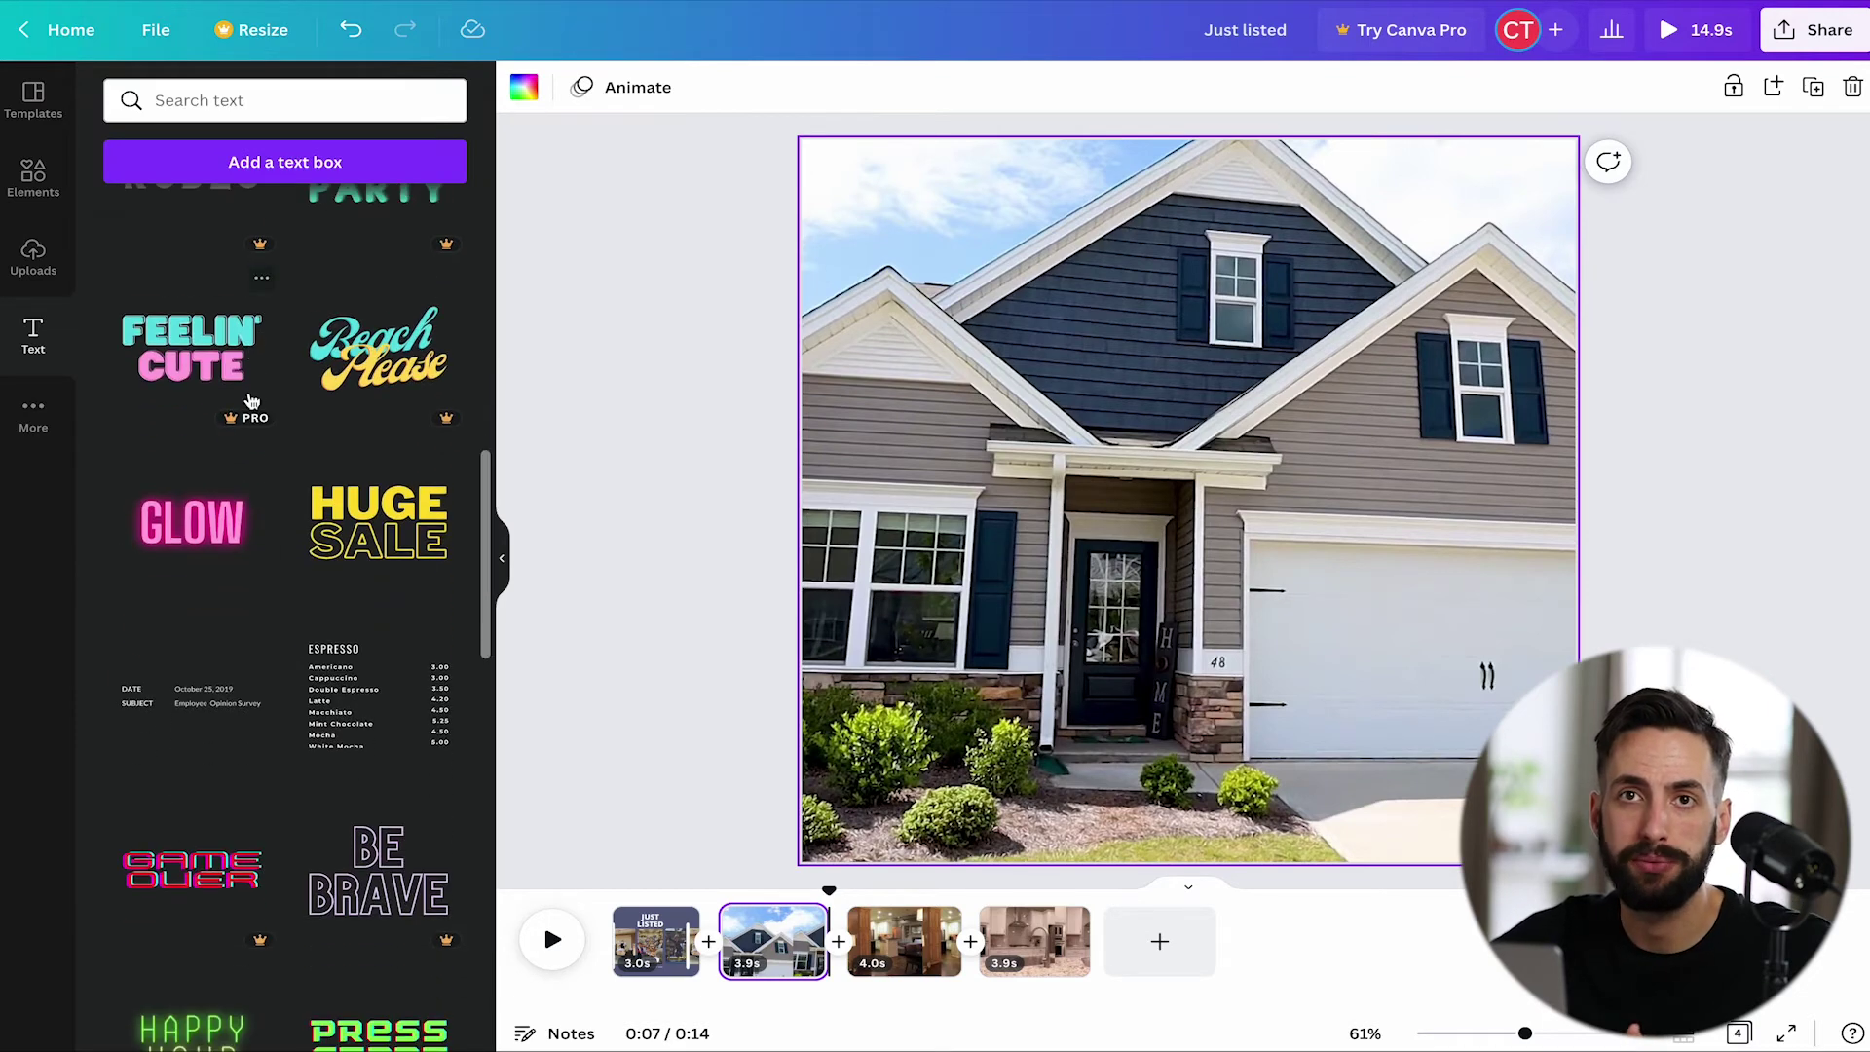
pyautogui.scroll(-9, 252, 400)
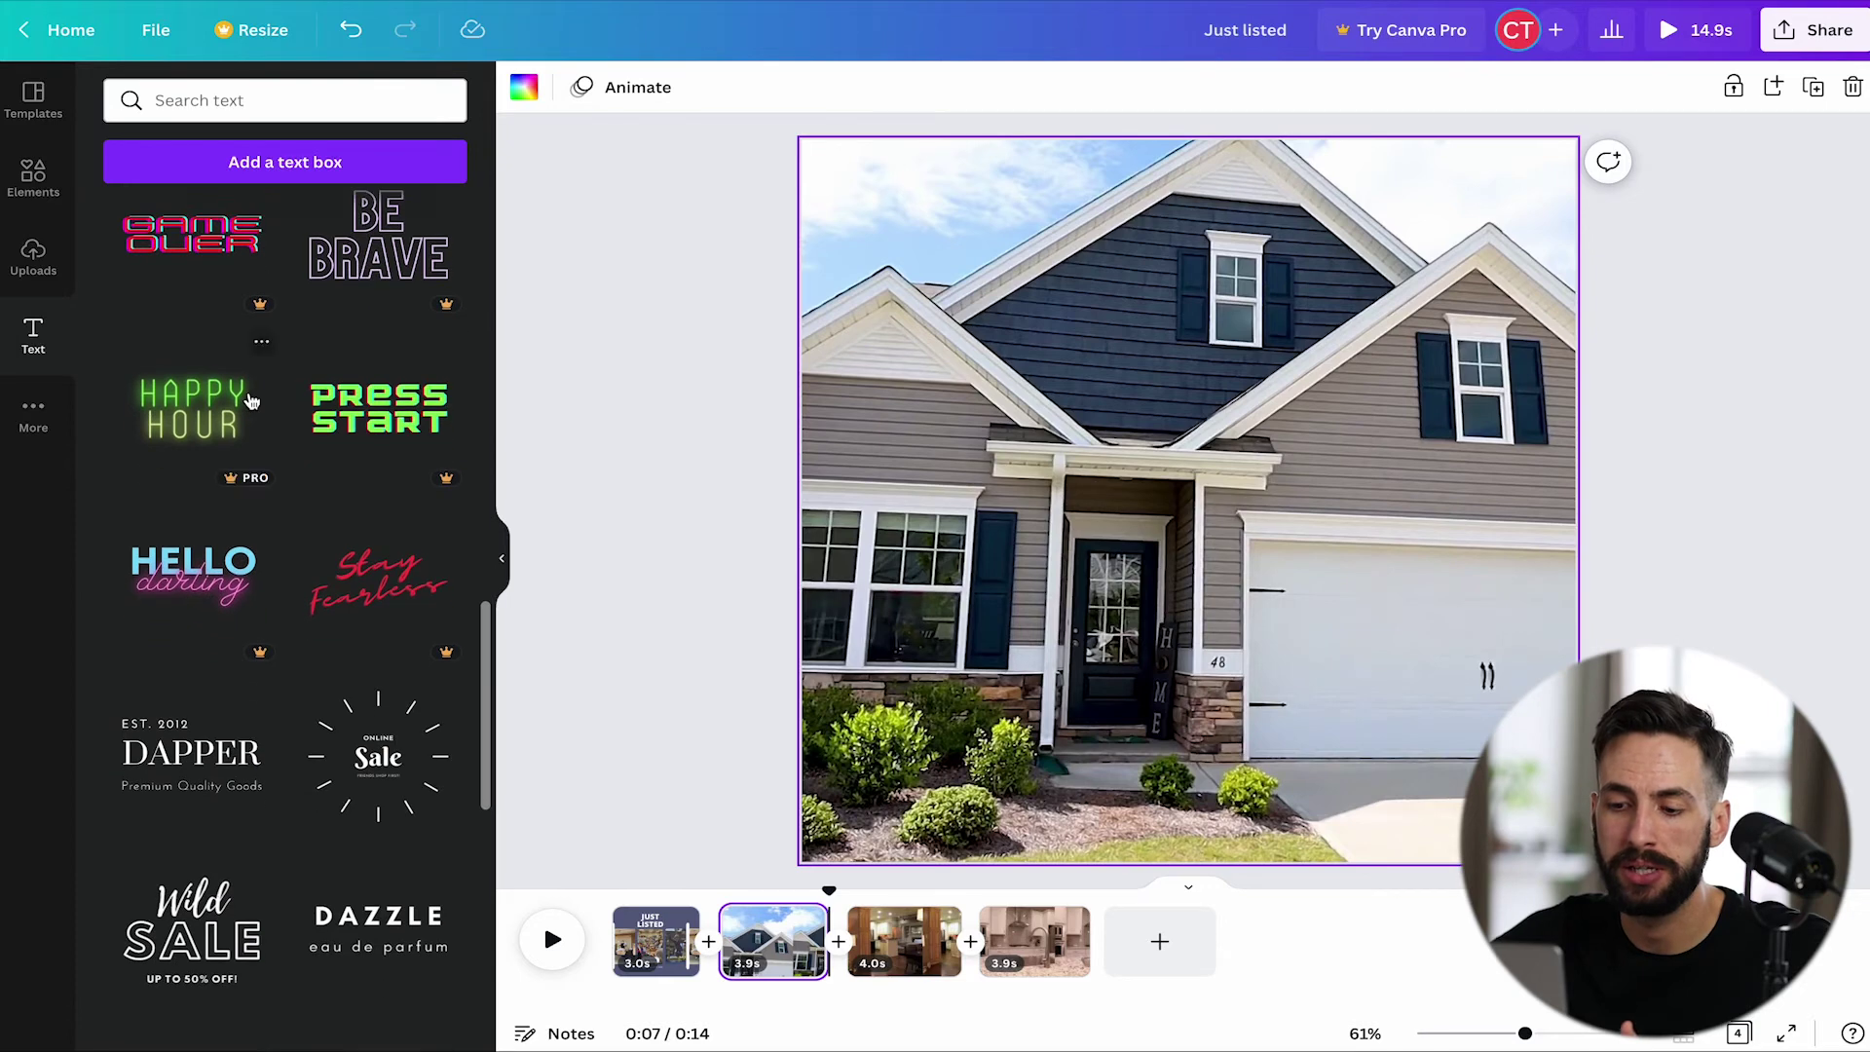
pyautogui.scroll(-2, 252, 401)
pyautogui.scroll(-4, 252, 400)
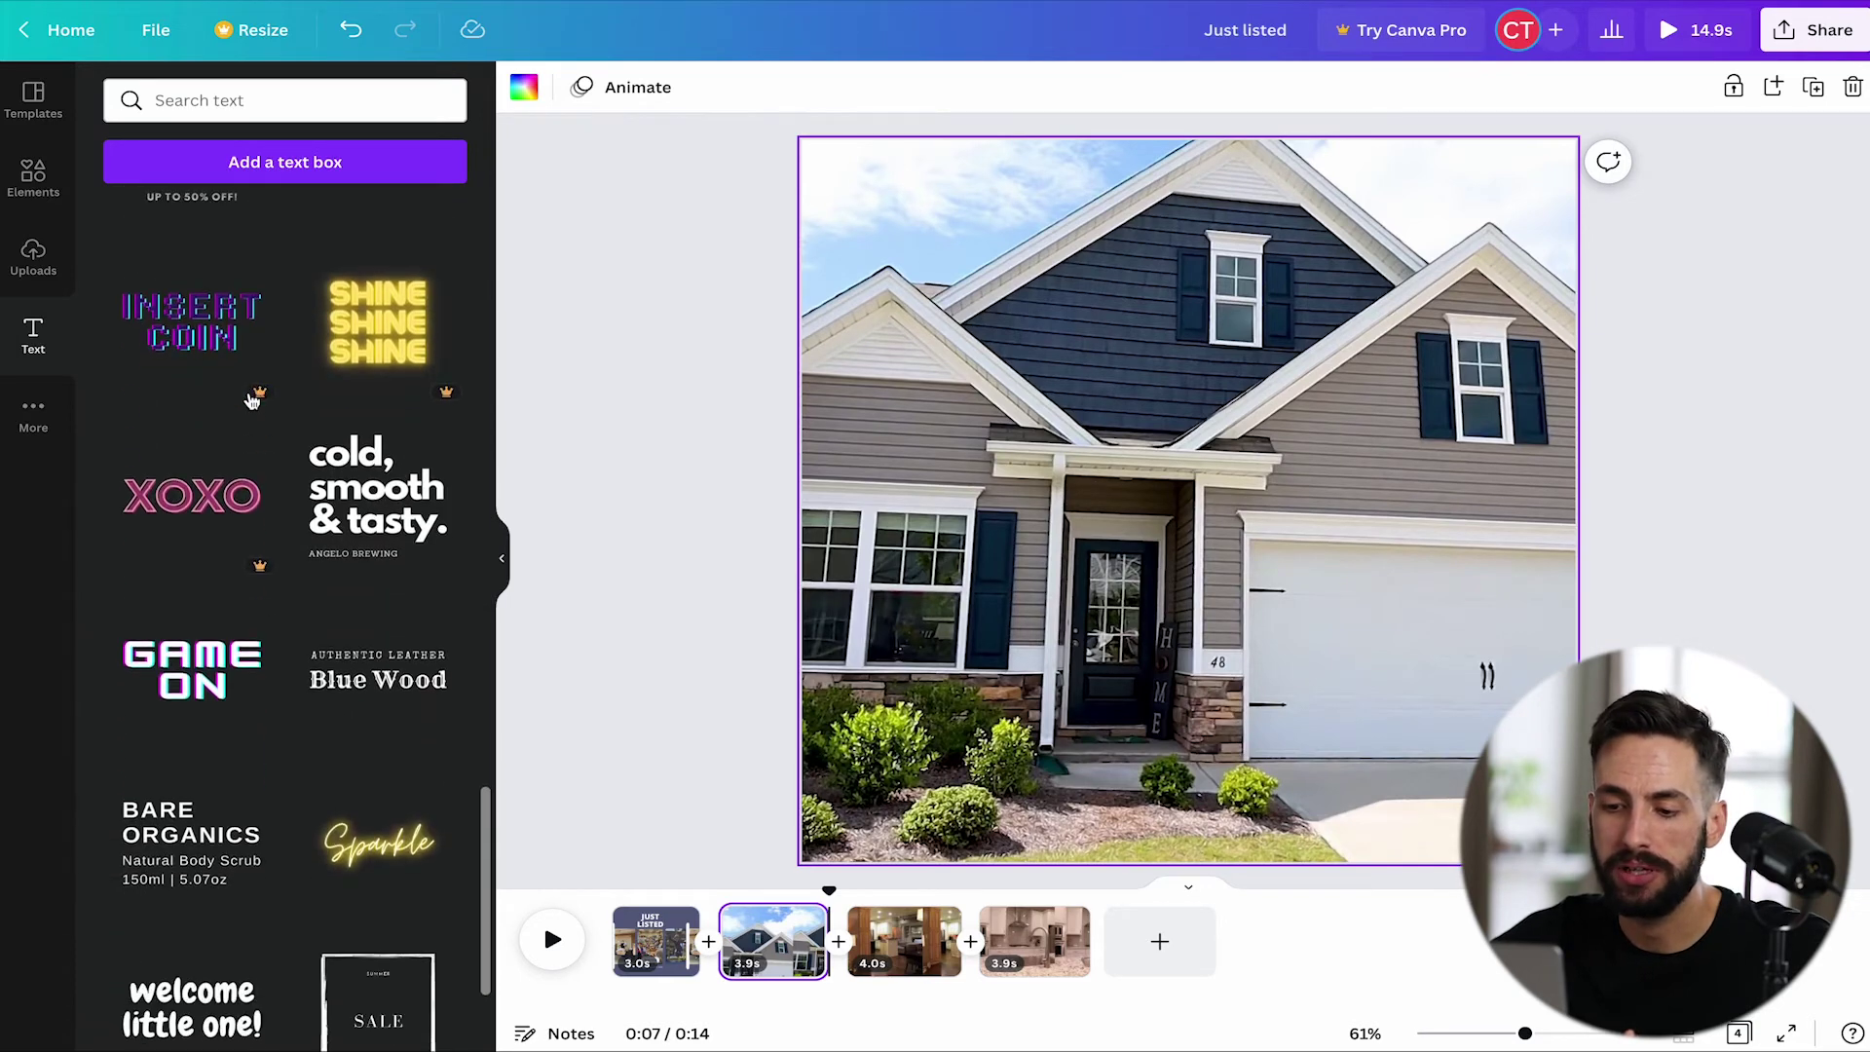
pyautogui.scroll(-3, 252, 400)
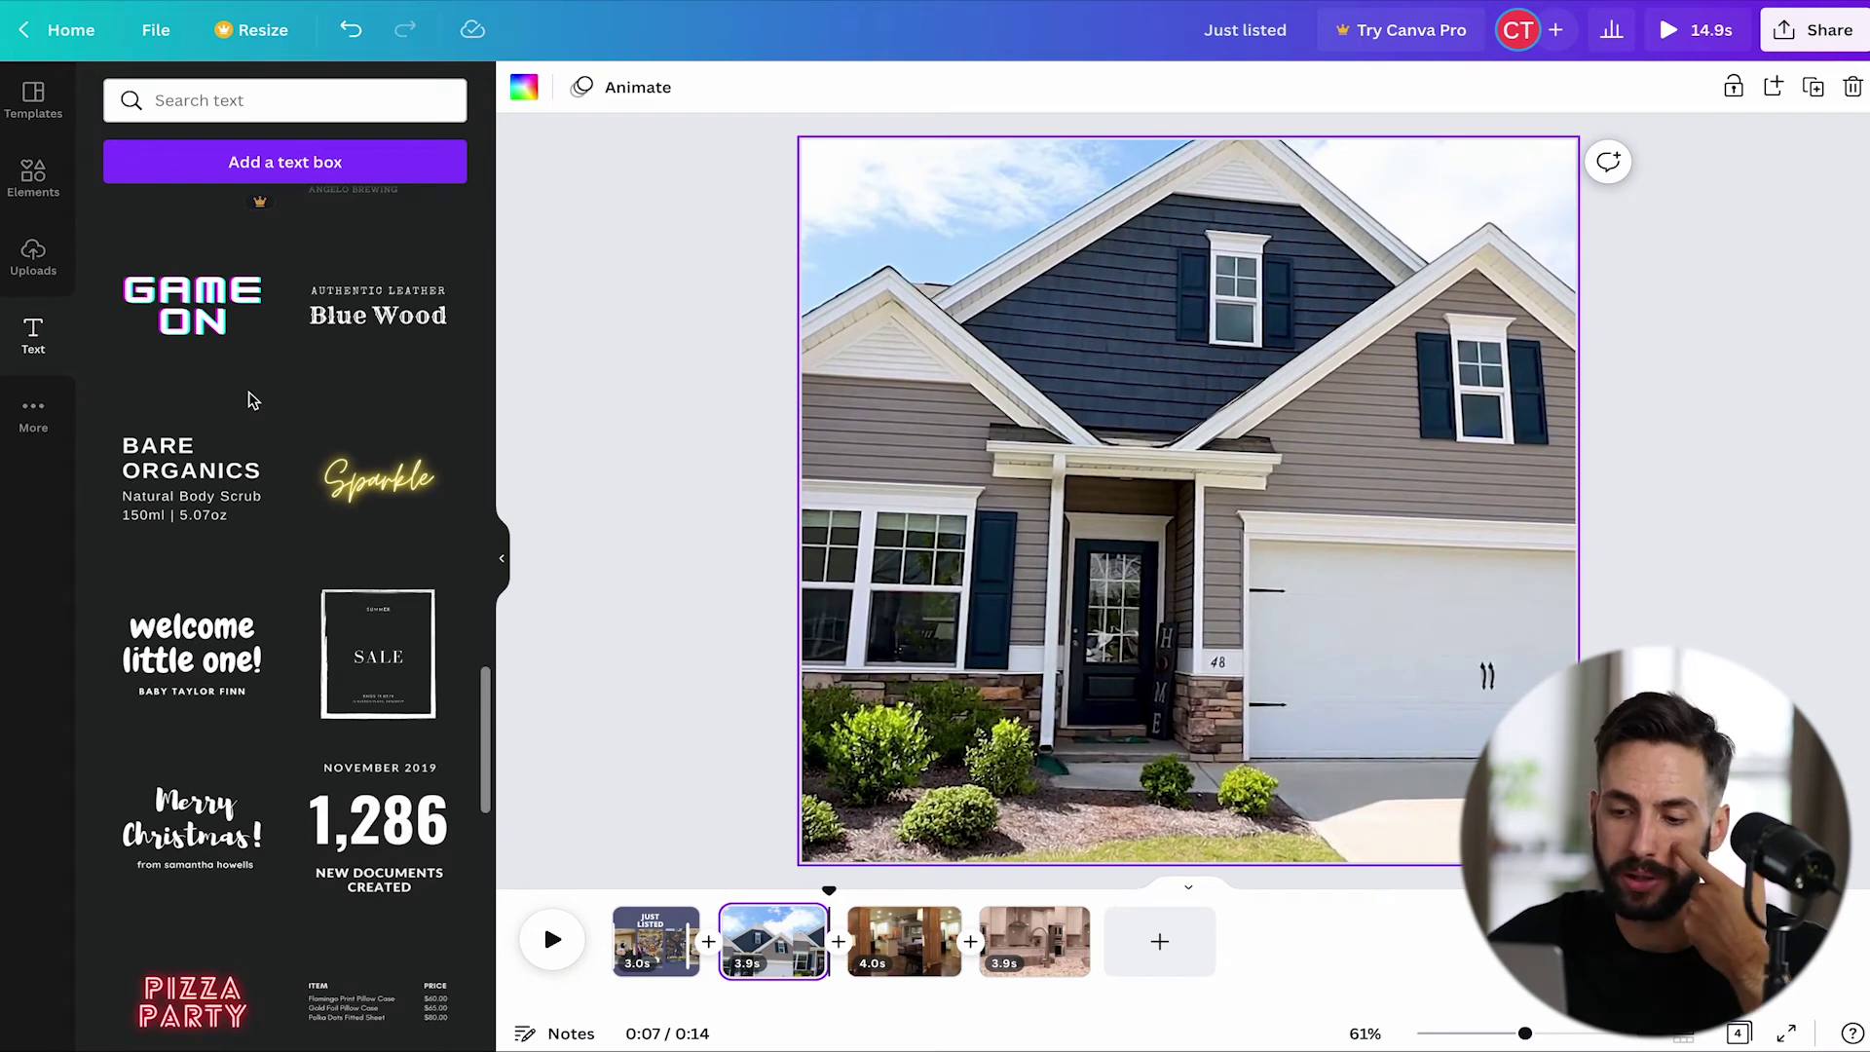
pyautogui.scroll(-1, 253, 400)
pyautogui.scroll(-5, 253, 401)
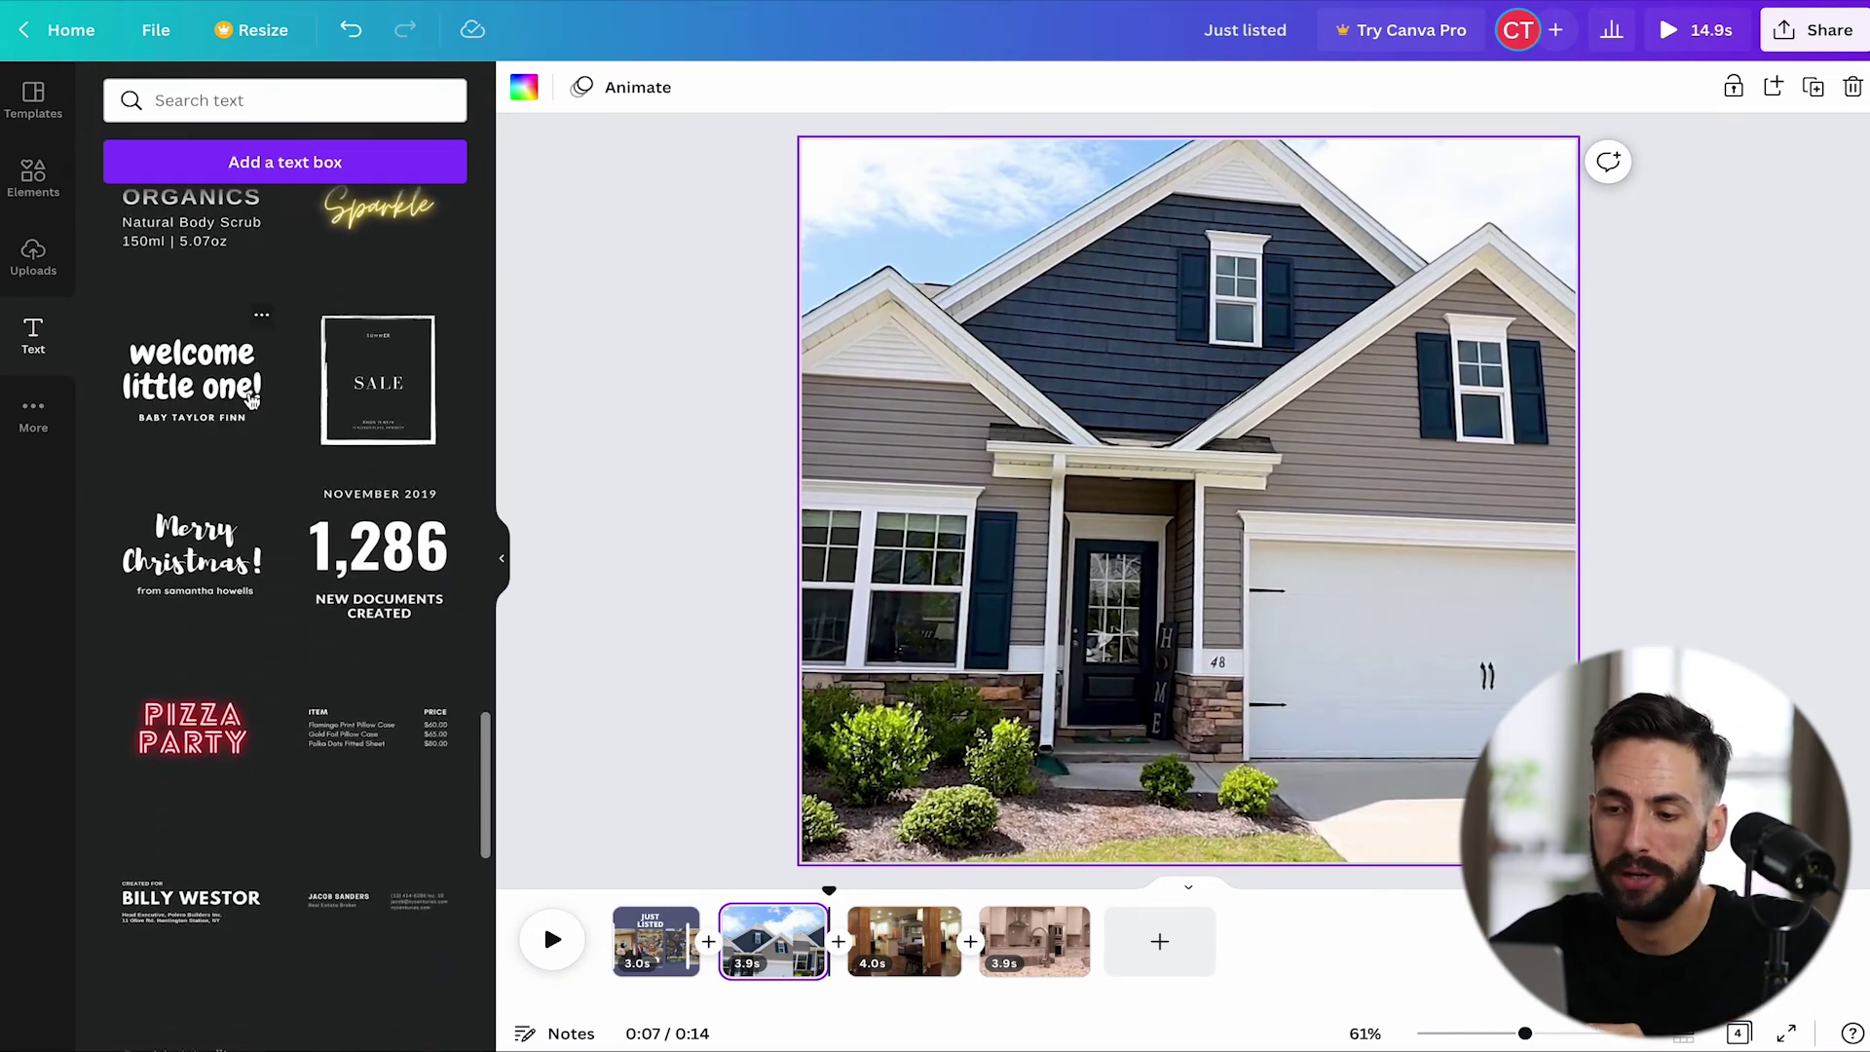
pyautogui.scroll(-3, 253, 400)
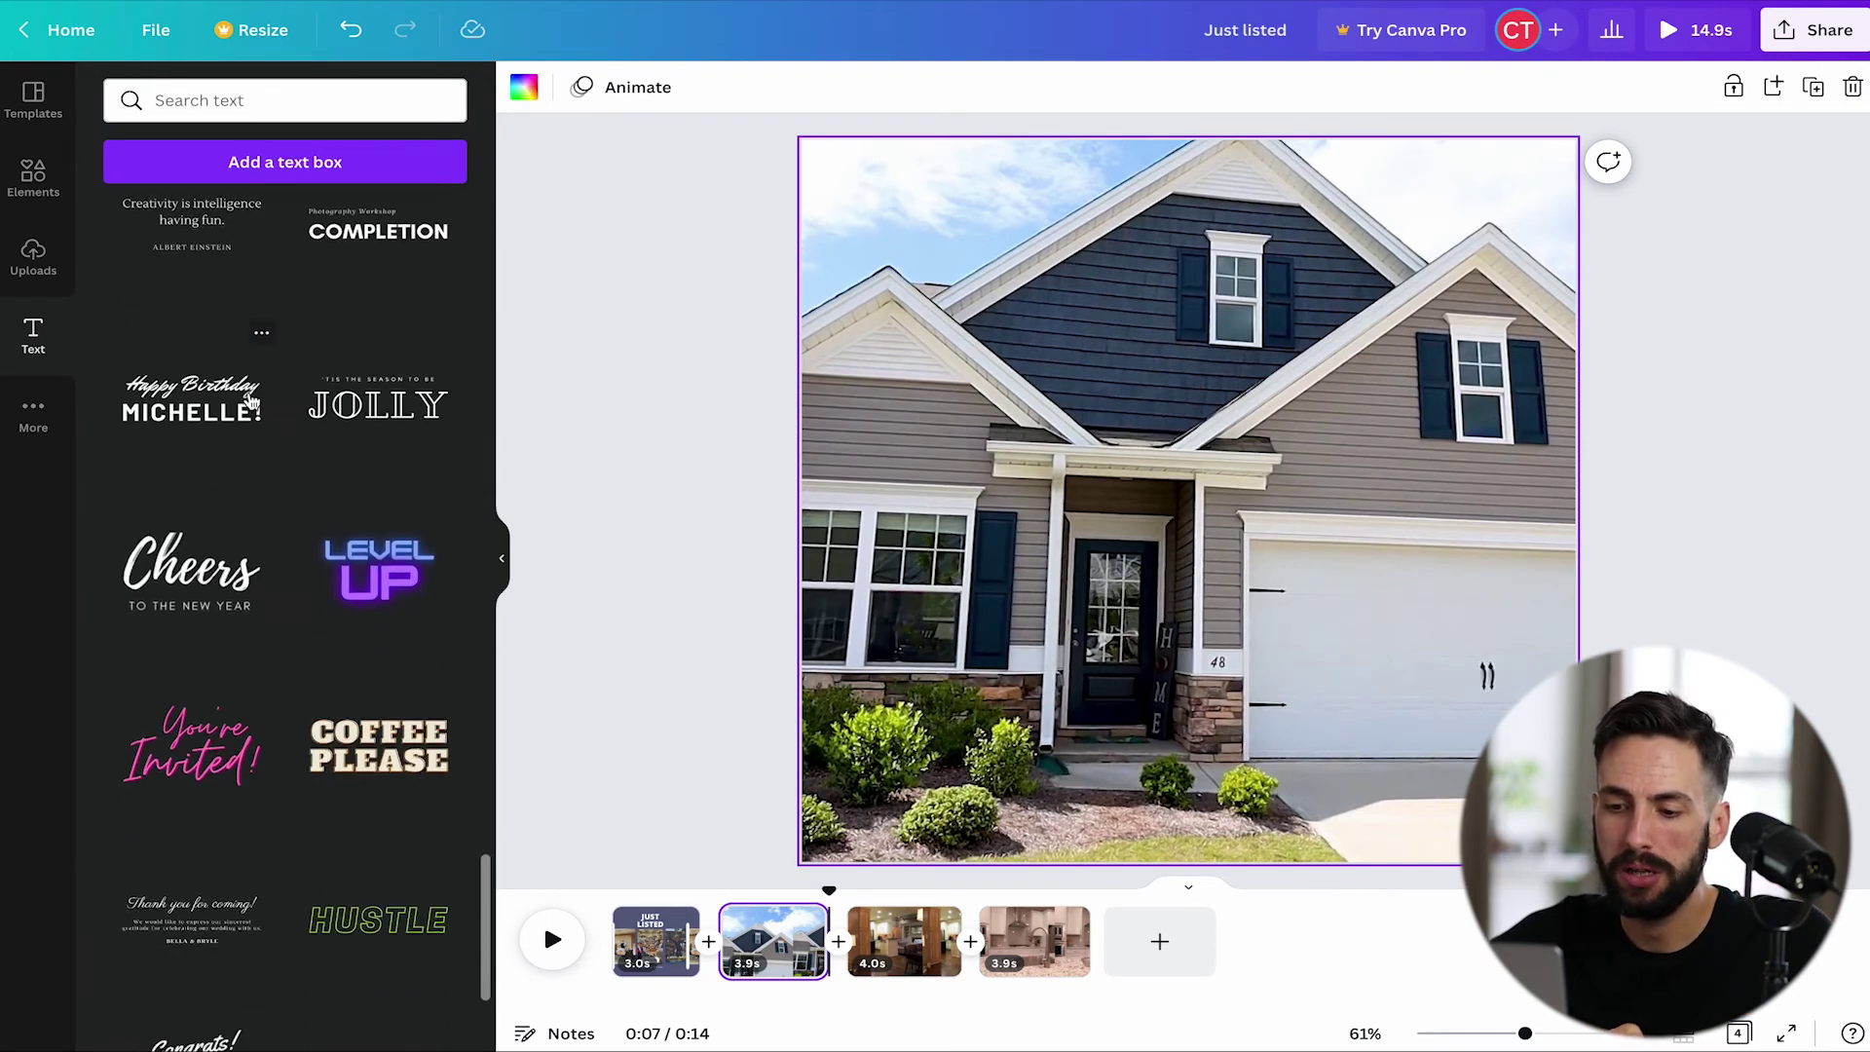
pyautogui.scroll(-5, 253, 401)
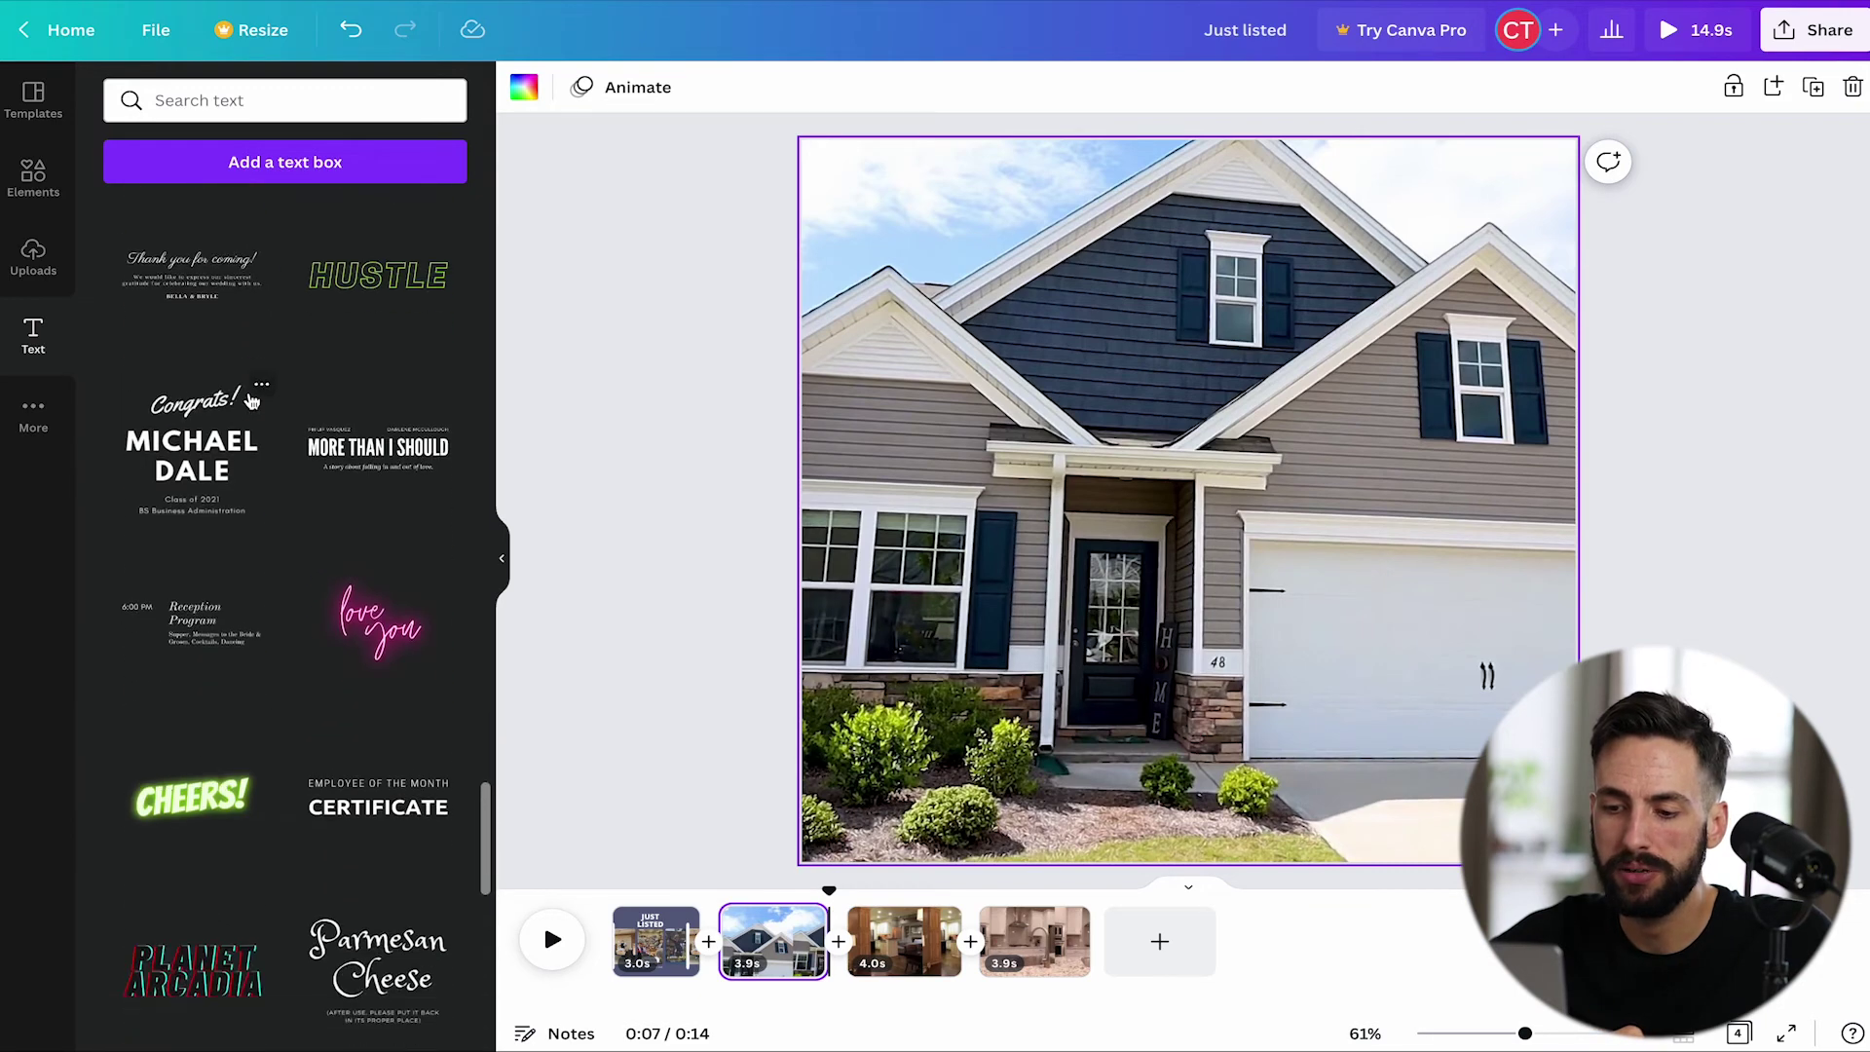
pyautogui.scroll(15, 221, 478)
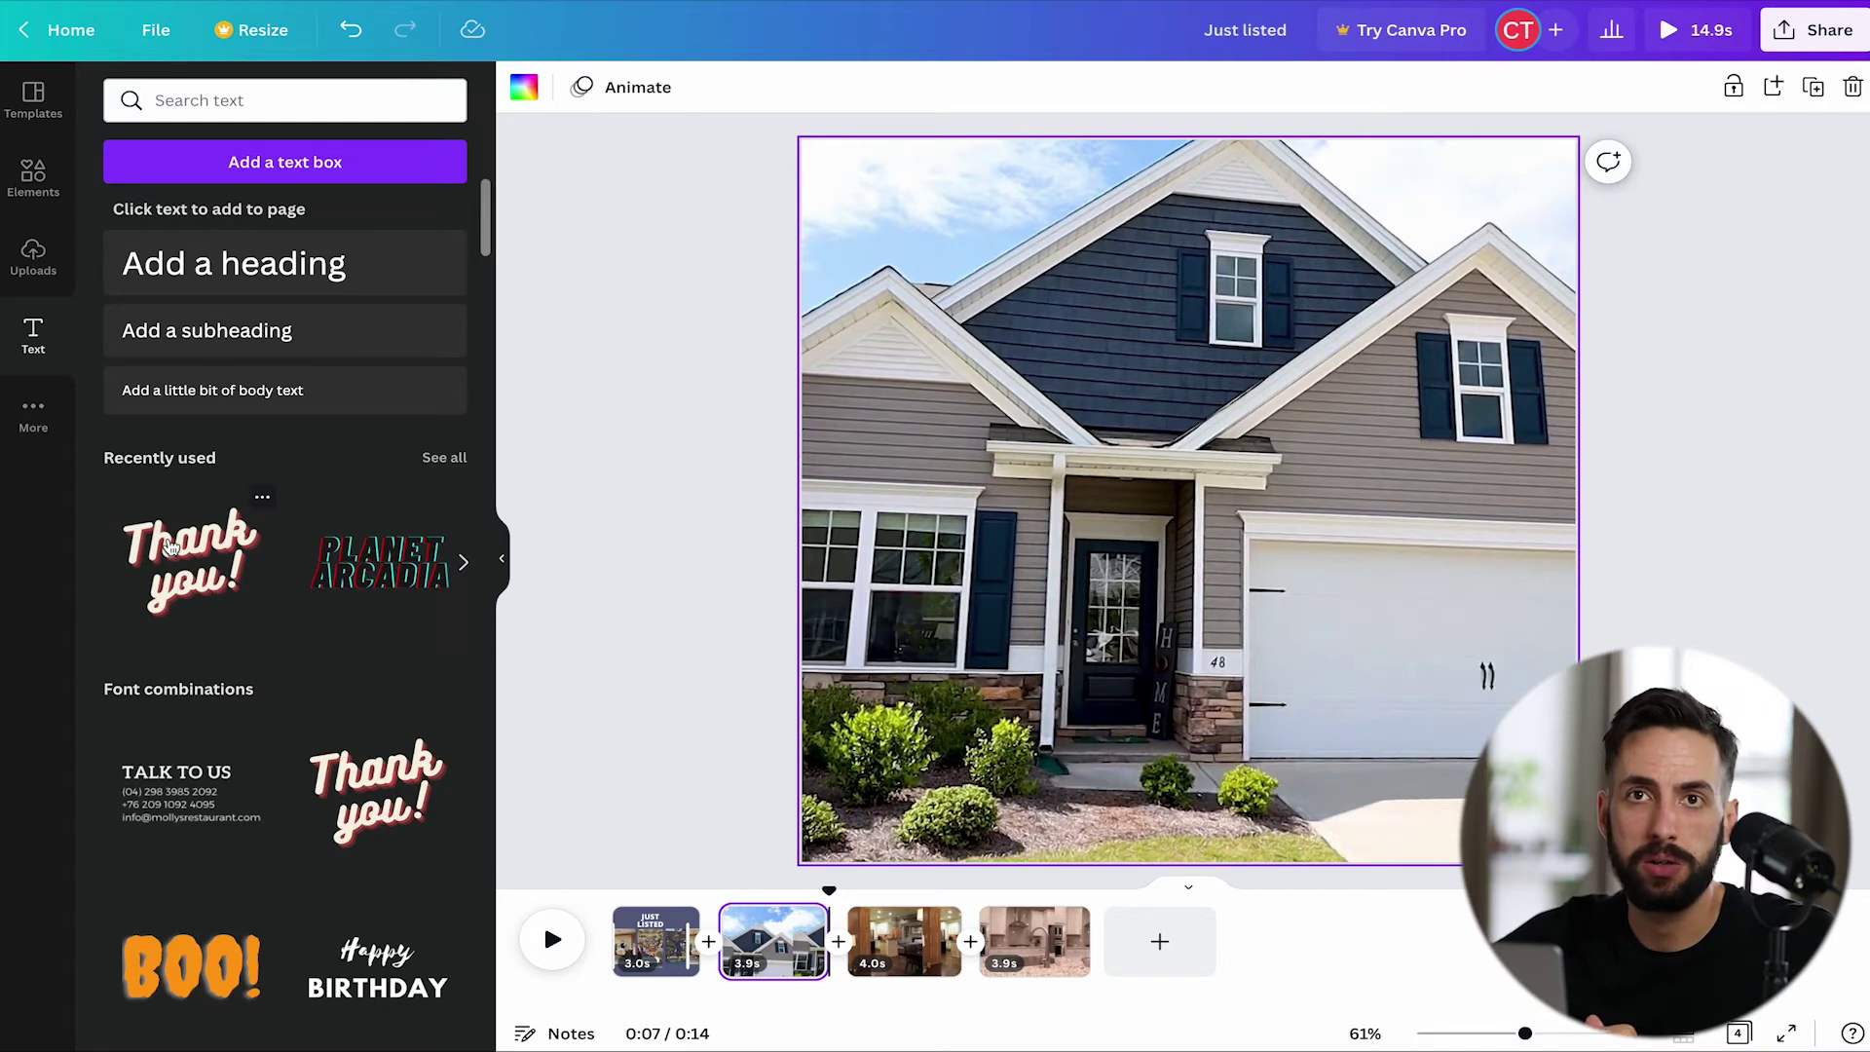
# Discard a trial Thank you! combination and add a heading reading '1234 main st'
pyautogui.click(170, 547)
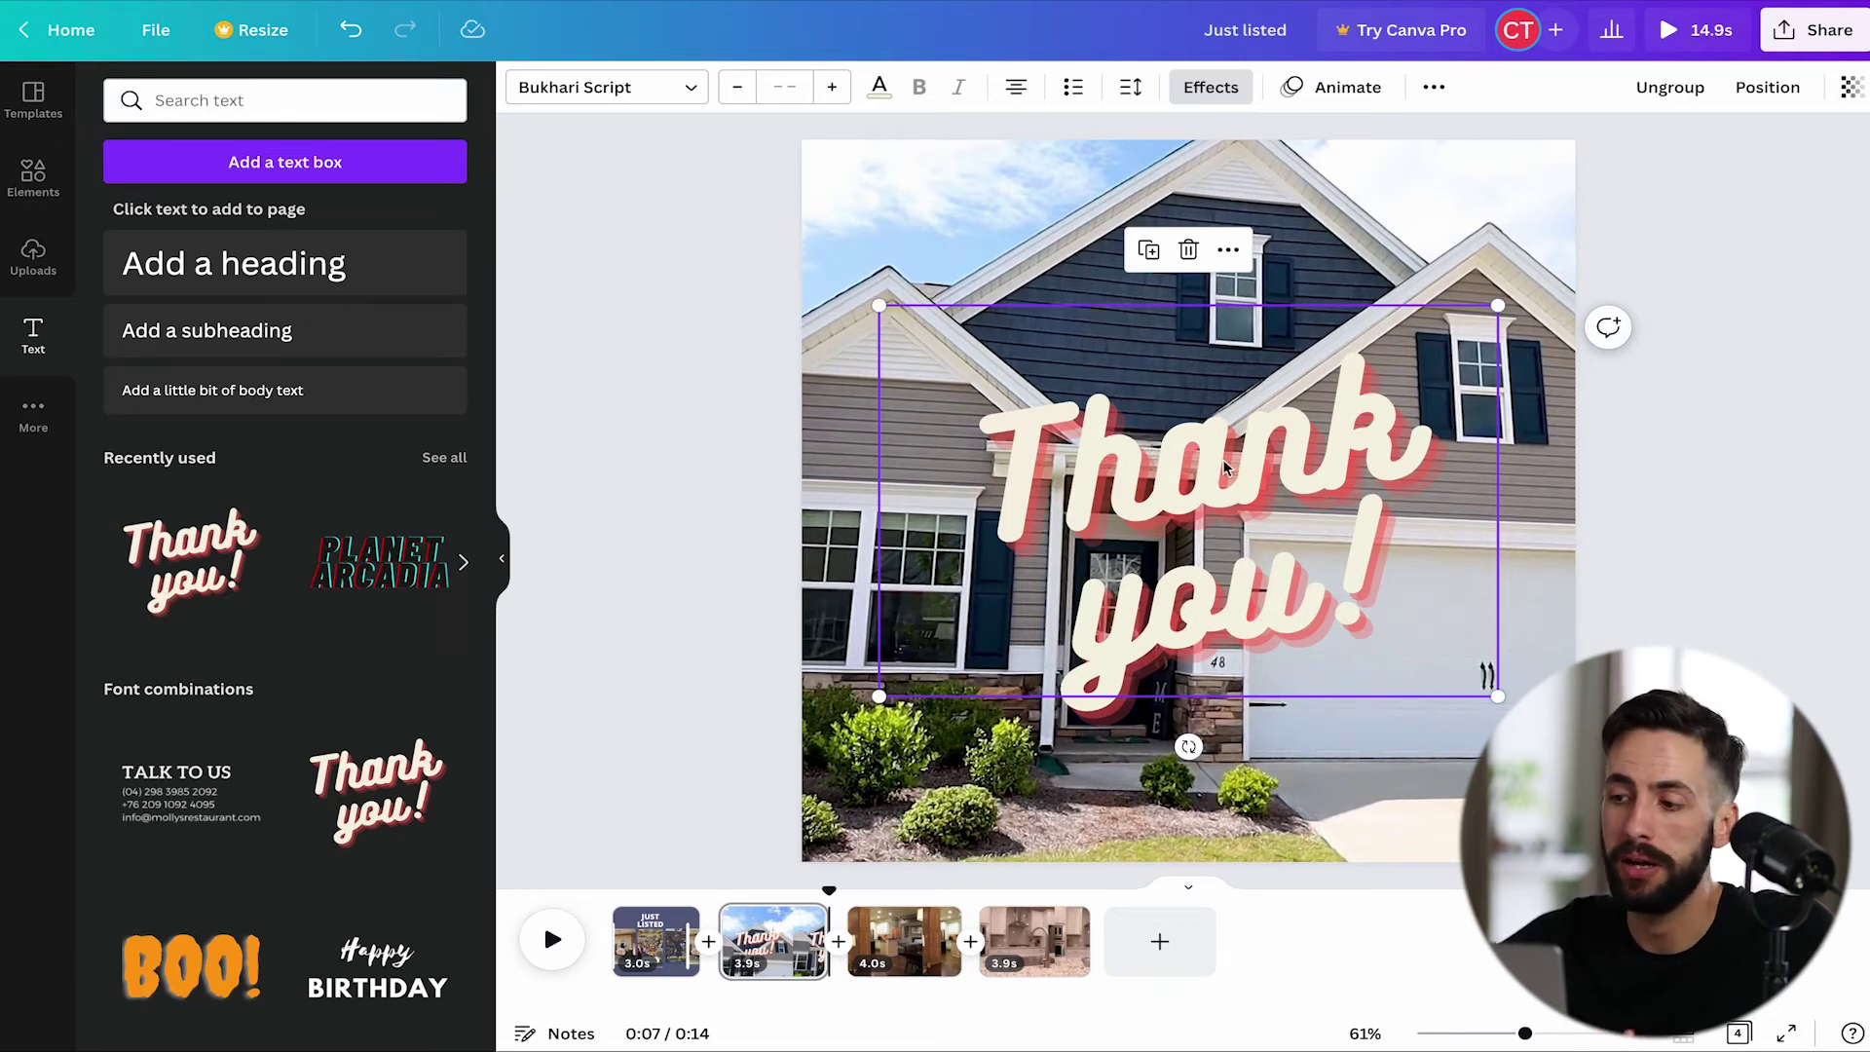
pyautogui.press('Delete')
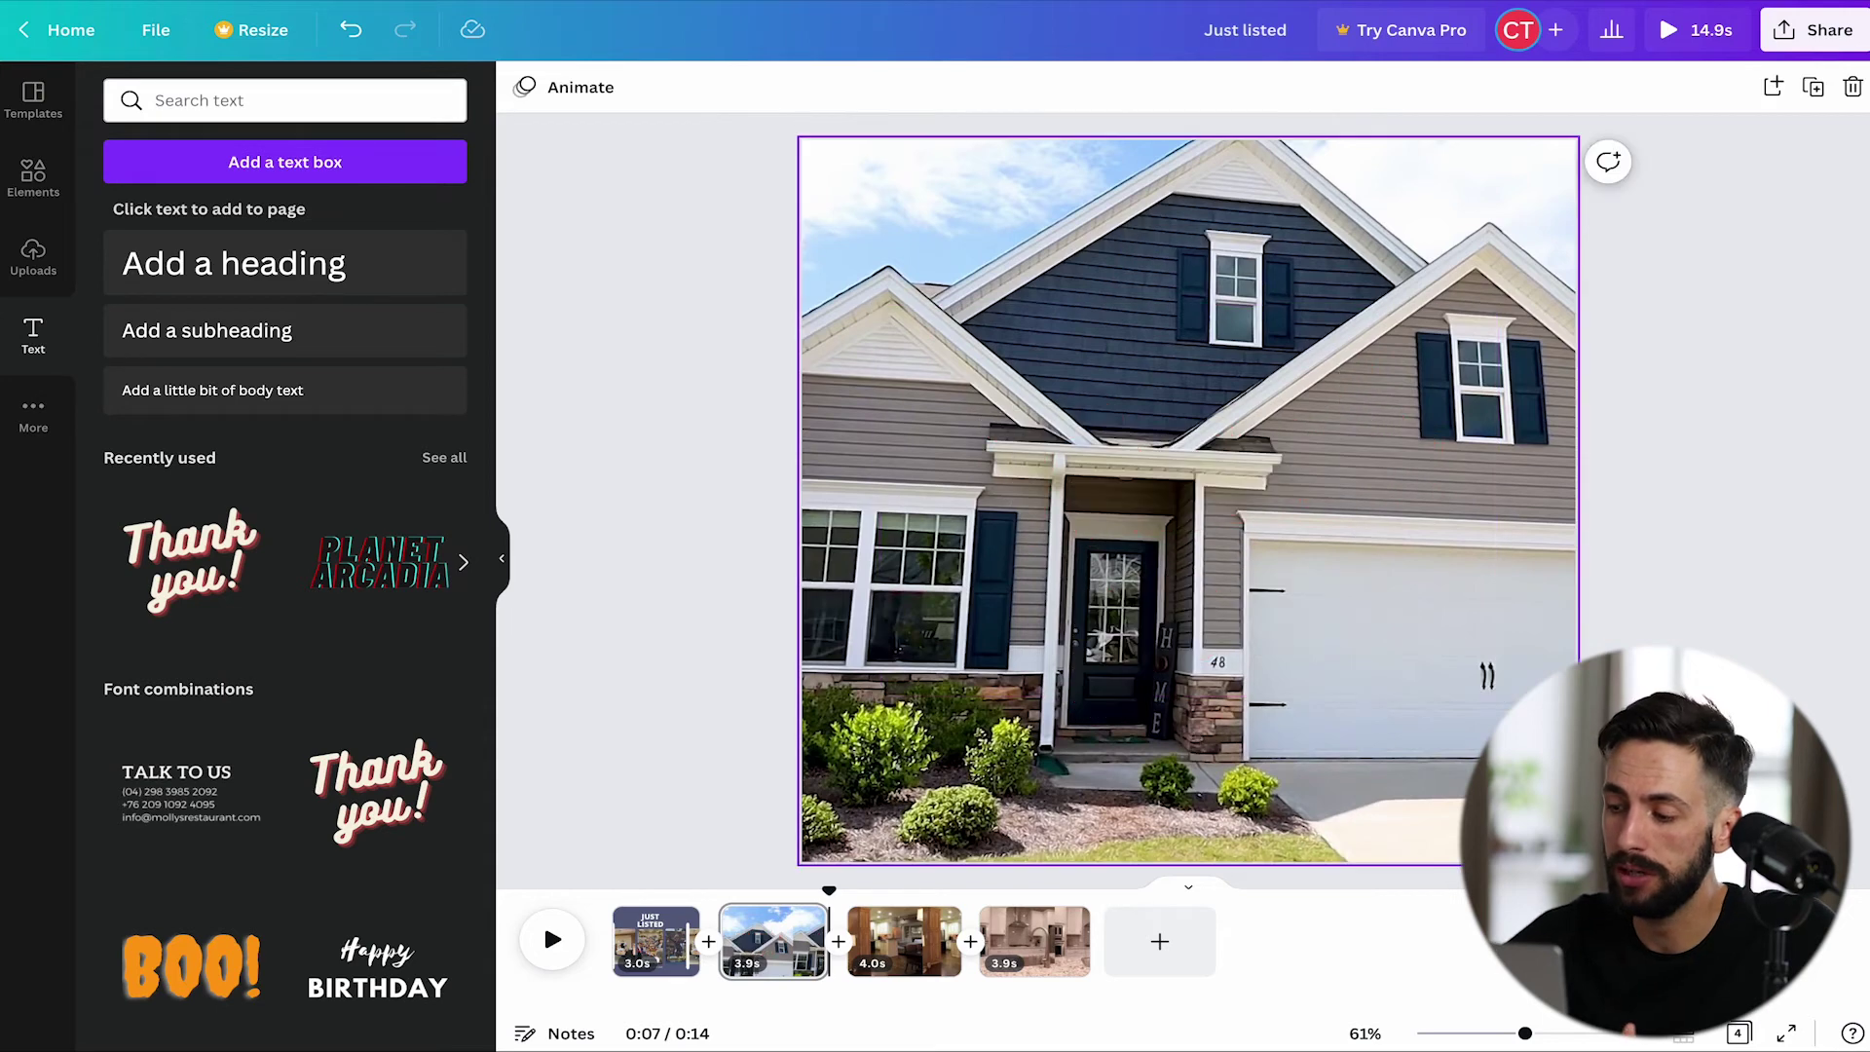
pyautogui.click(202, 279)
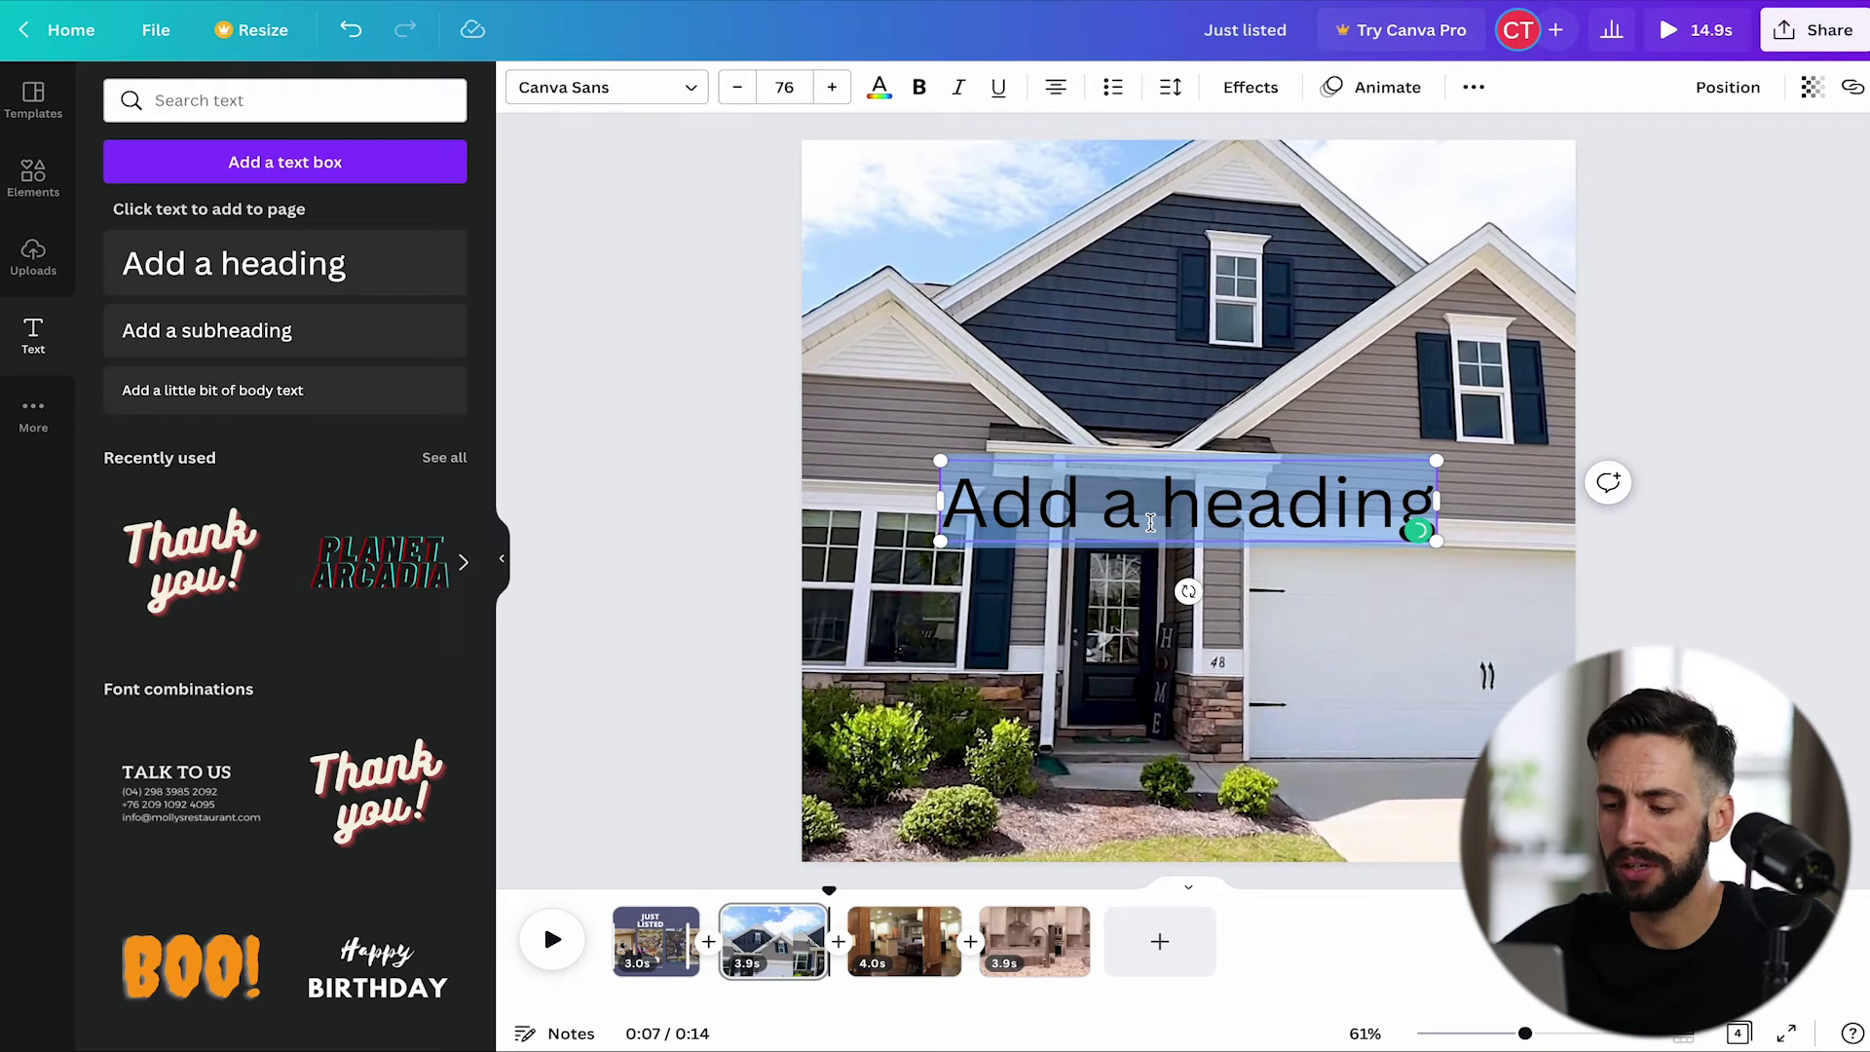
pyautogui.write('1234 main')
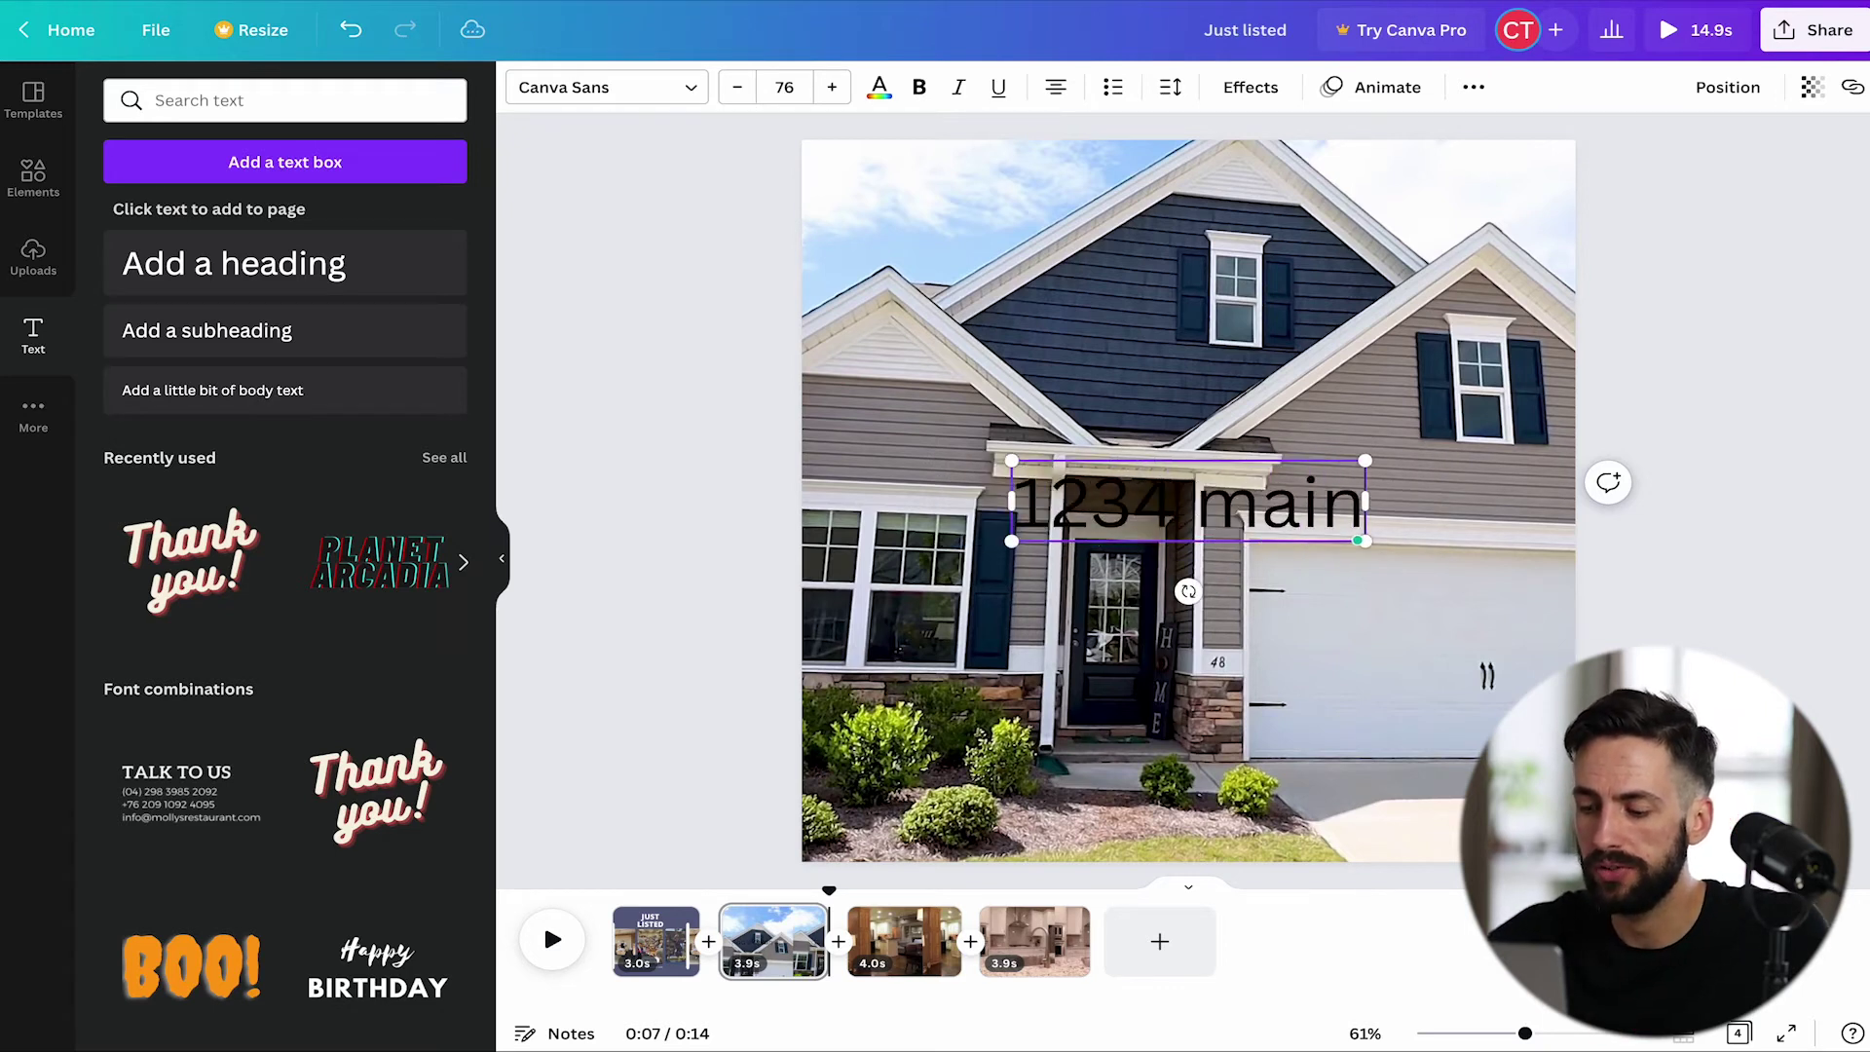
pyautogui.write(' sta')
pyautogui.press('BackSpace')
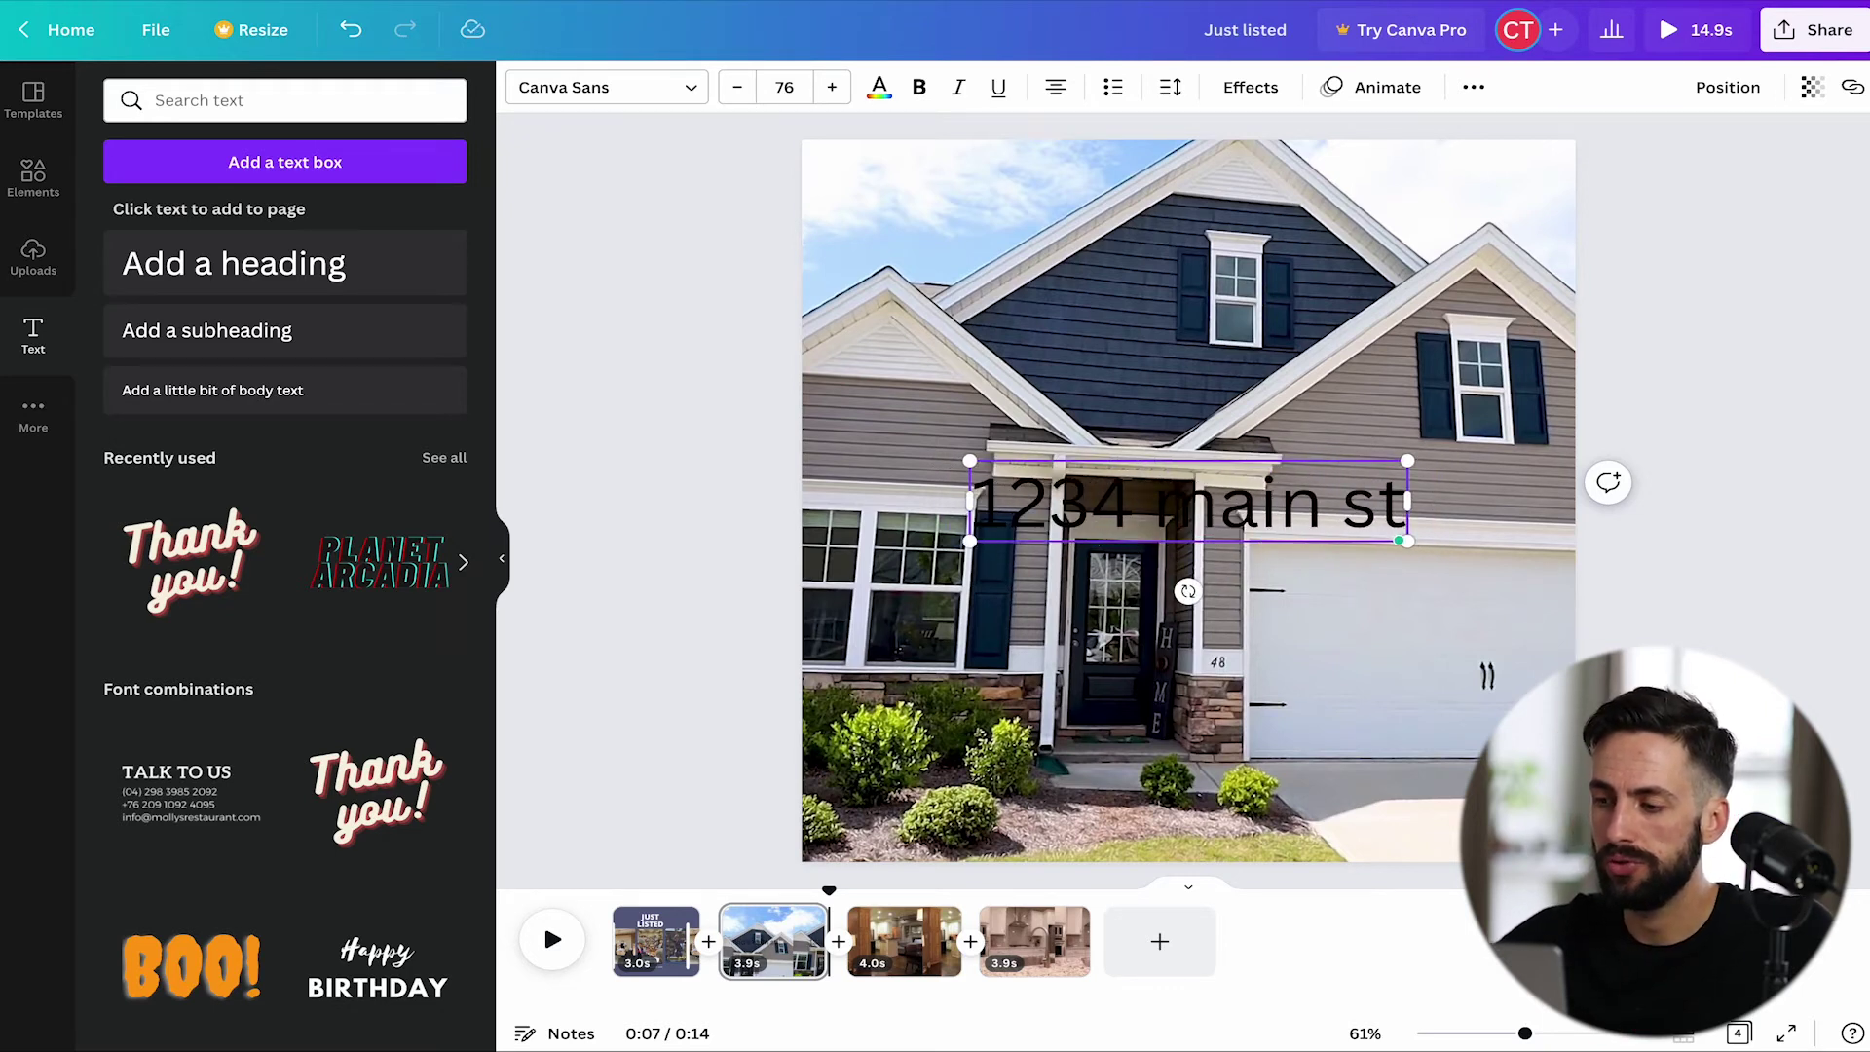
# Make the address white Open Sans Extra Bold and move it near the photo's bottom
pyautogui.tripleClick(1075, 499)
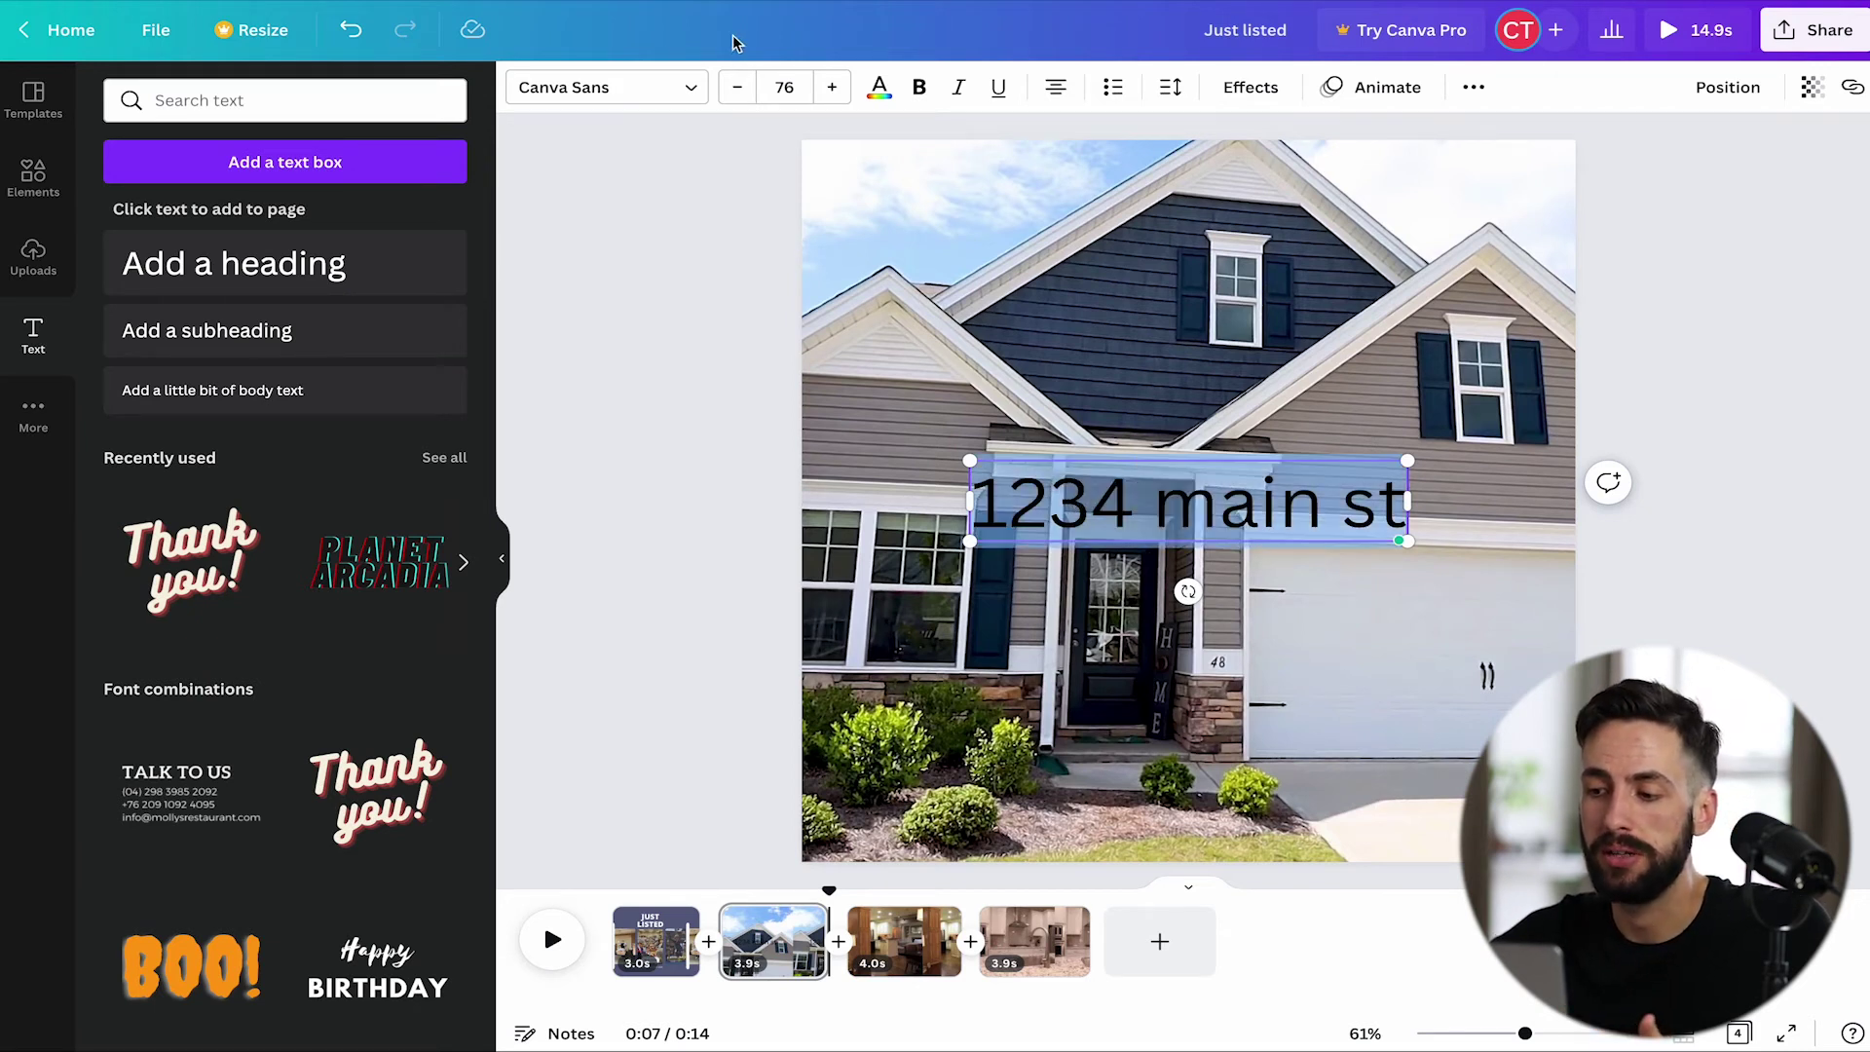
pyautogui.click(693, 92)
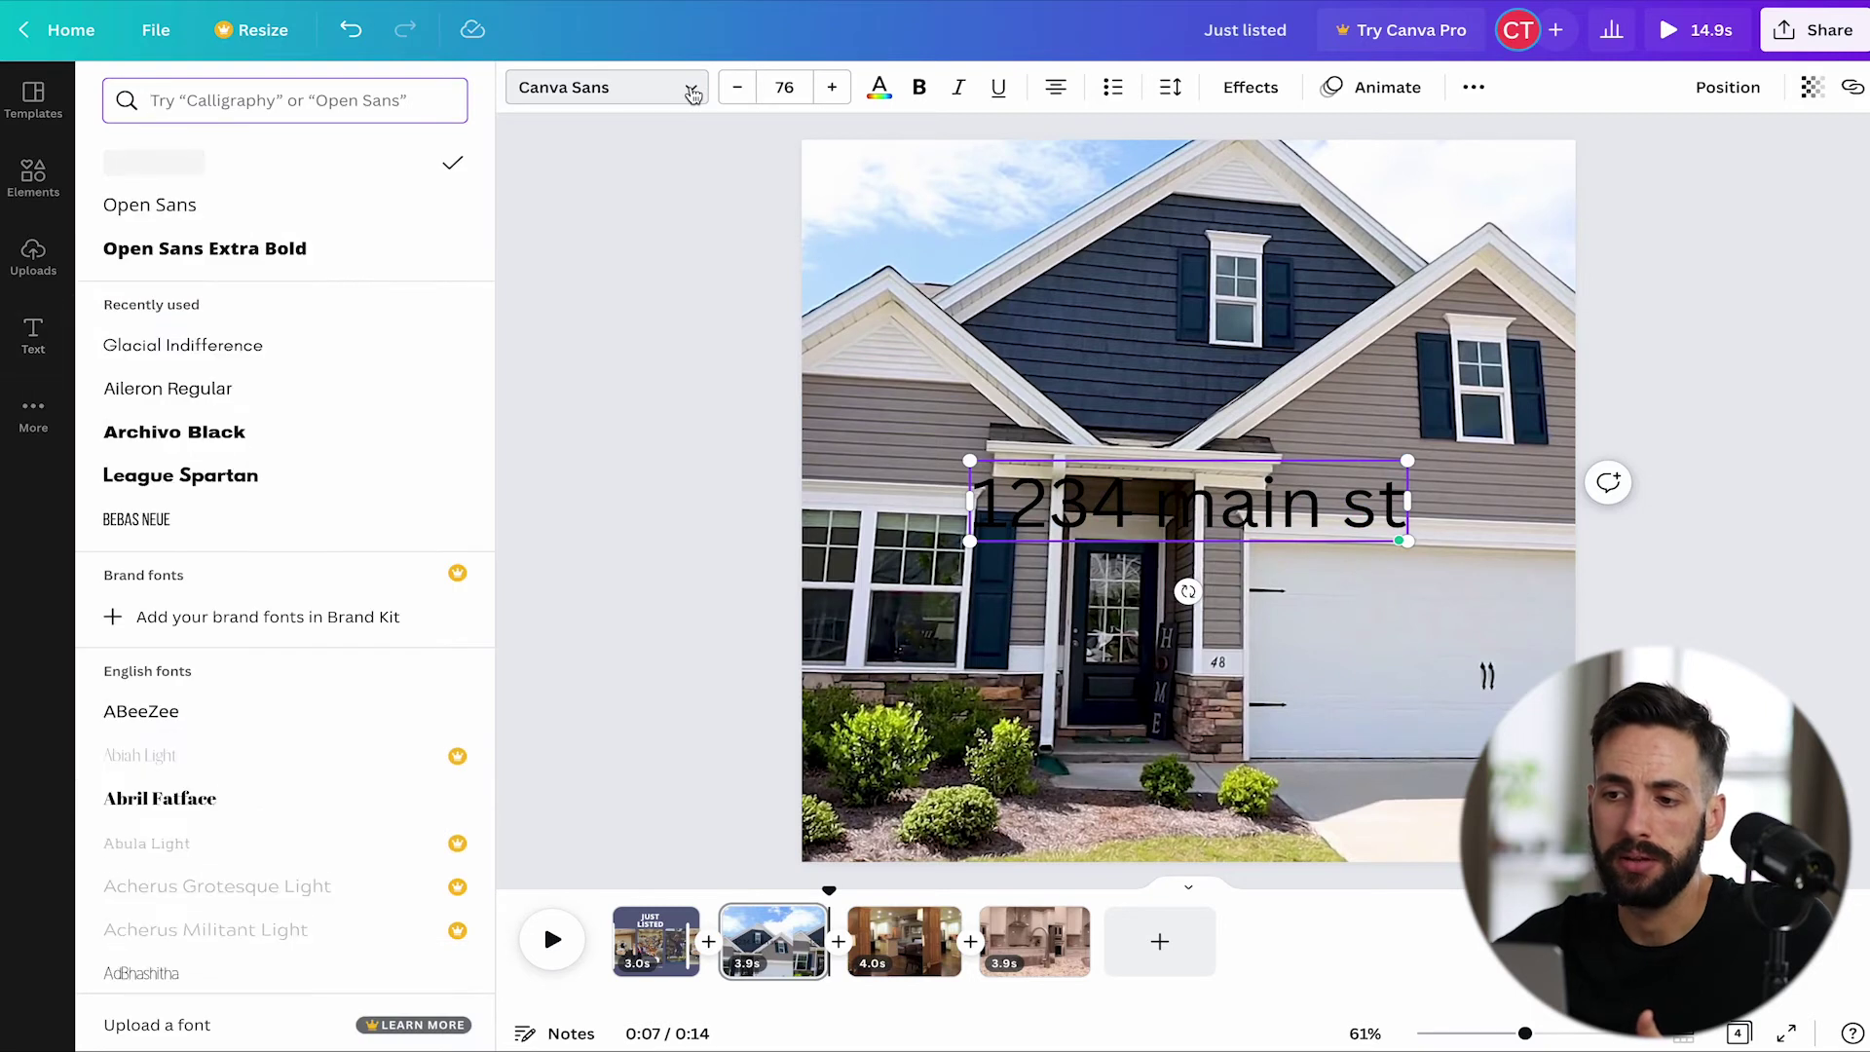
pyautogui.click(200, 251)
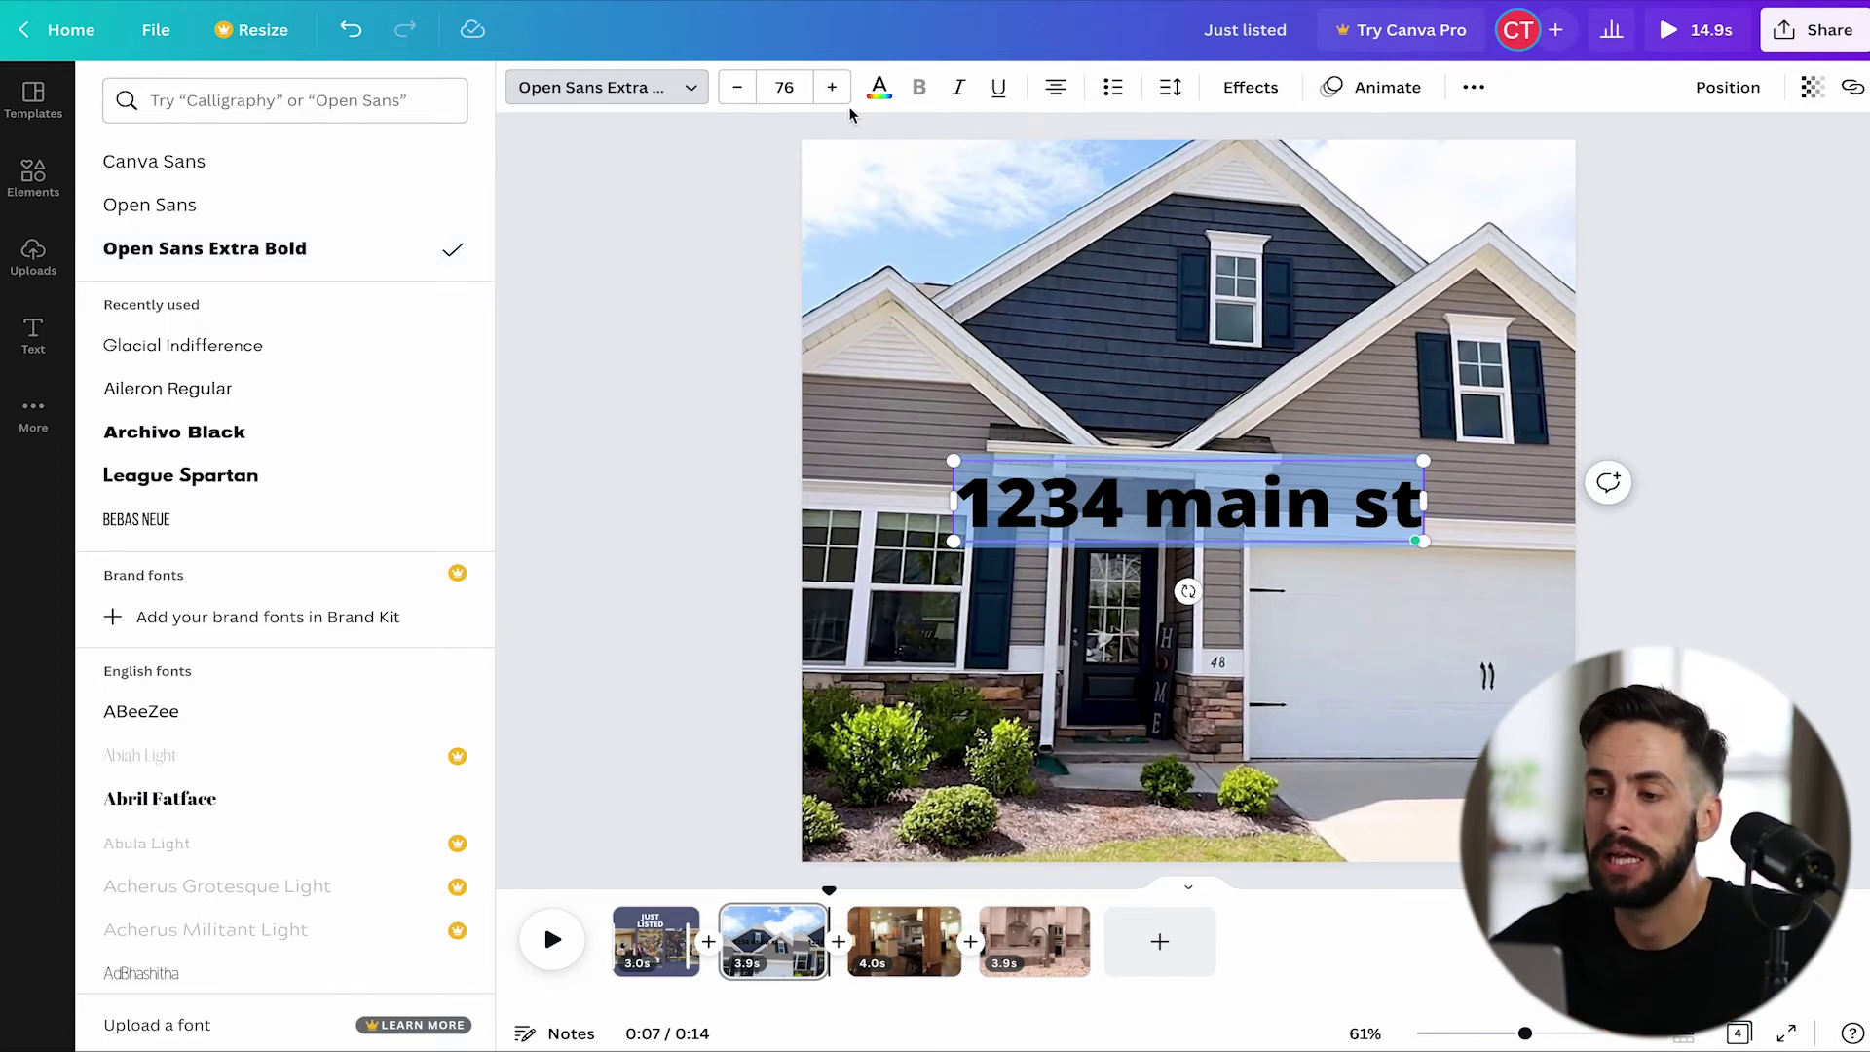
pyautogui.click(879, 87)
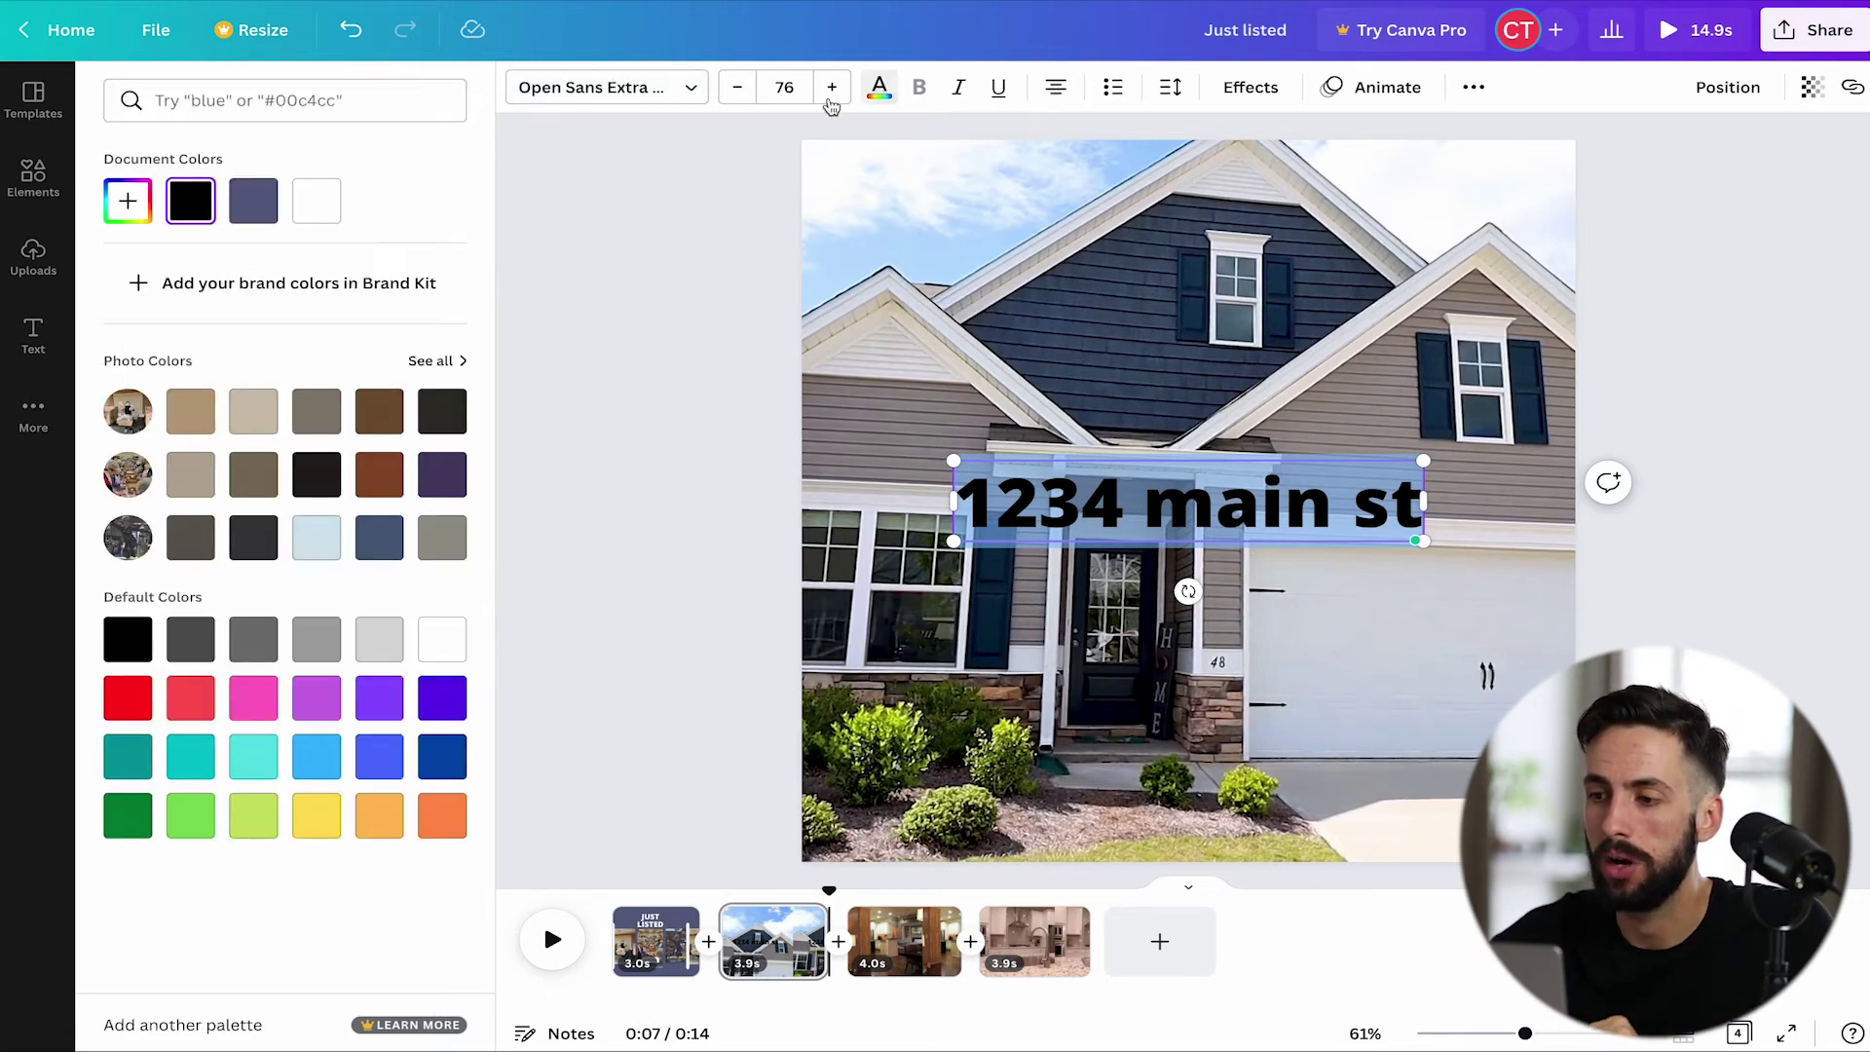
pyautogui.click(317, 202)
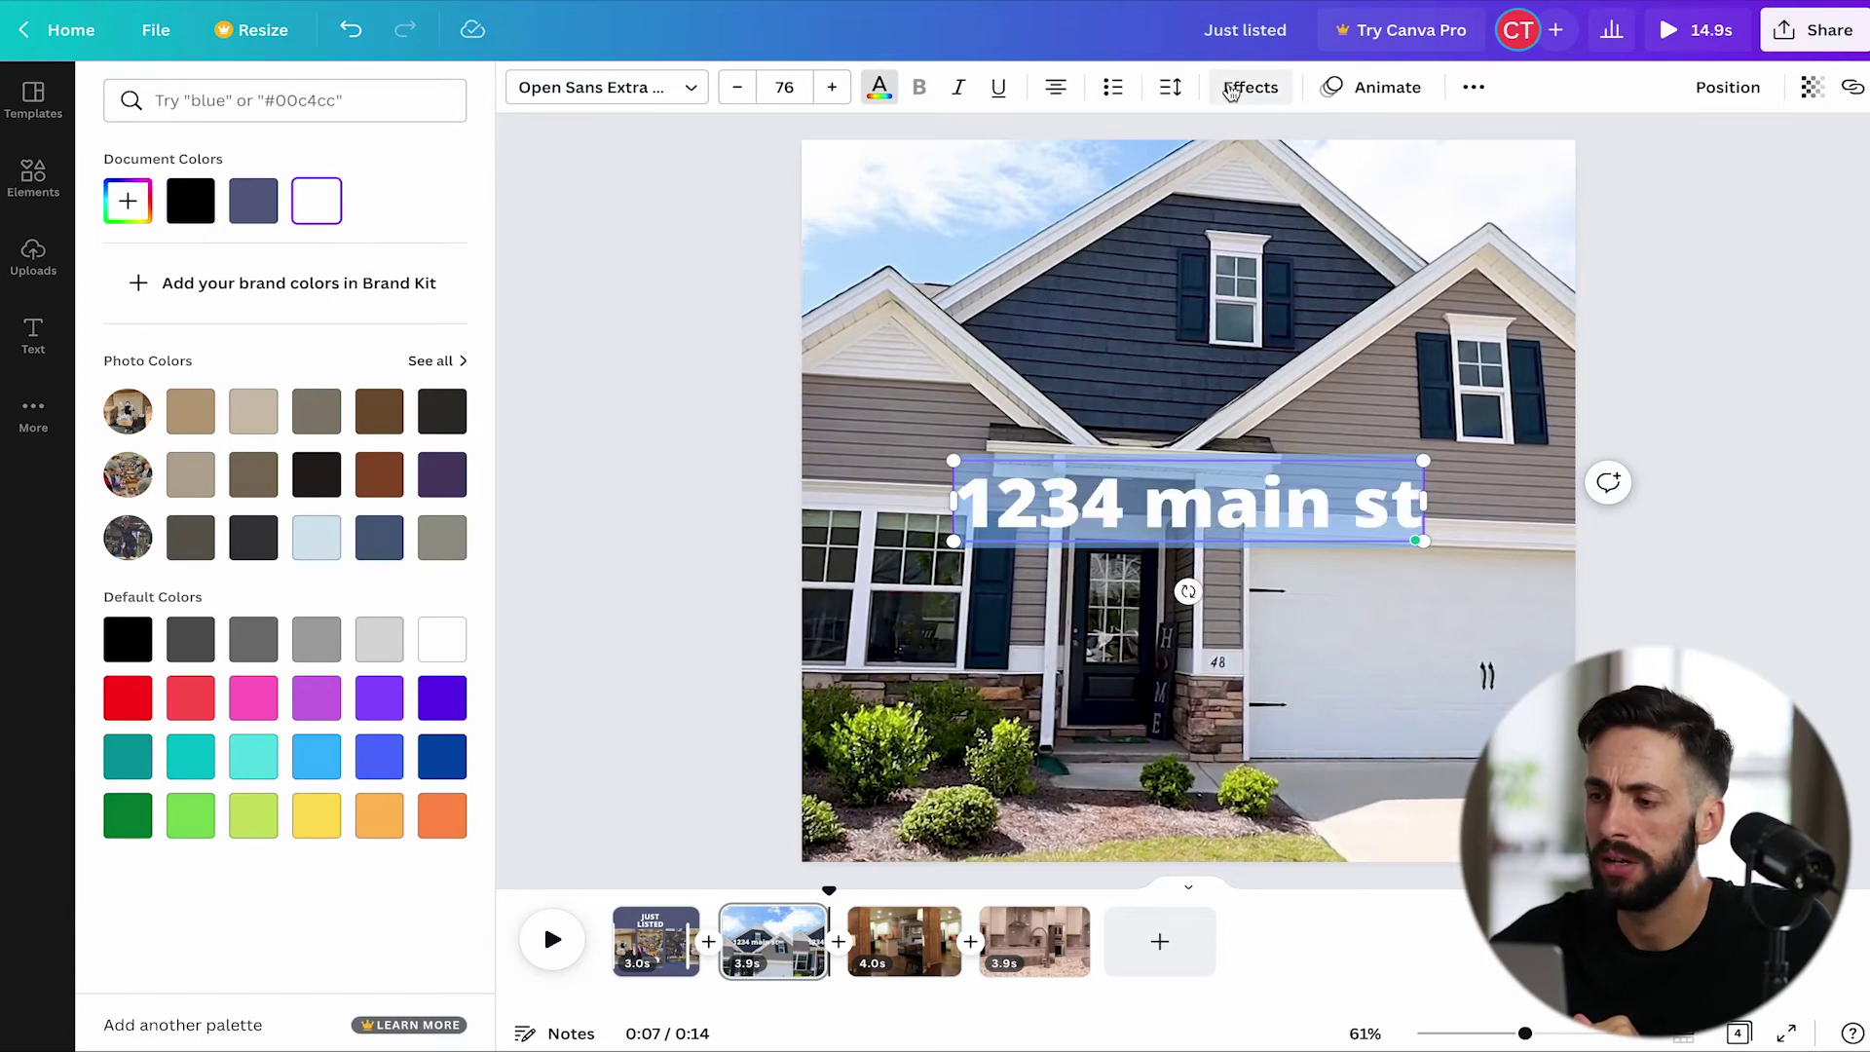
pyautogui.press('Escape')
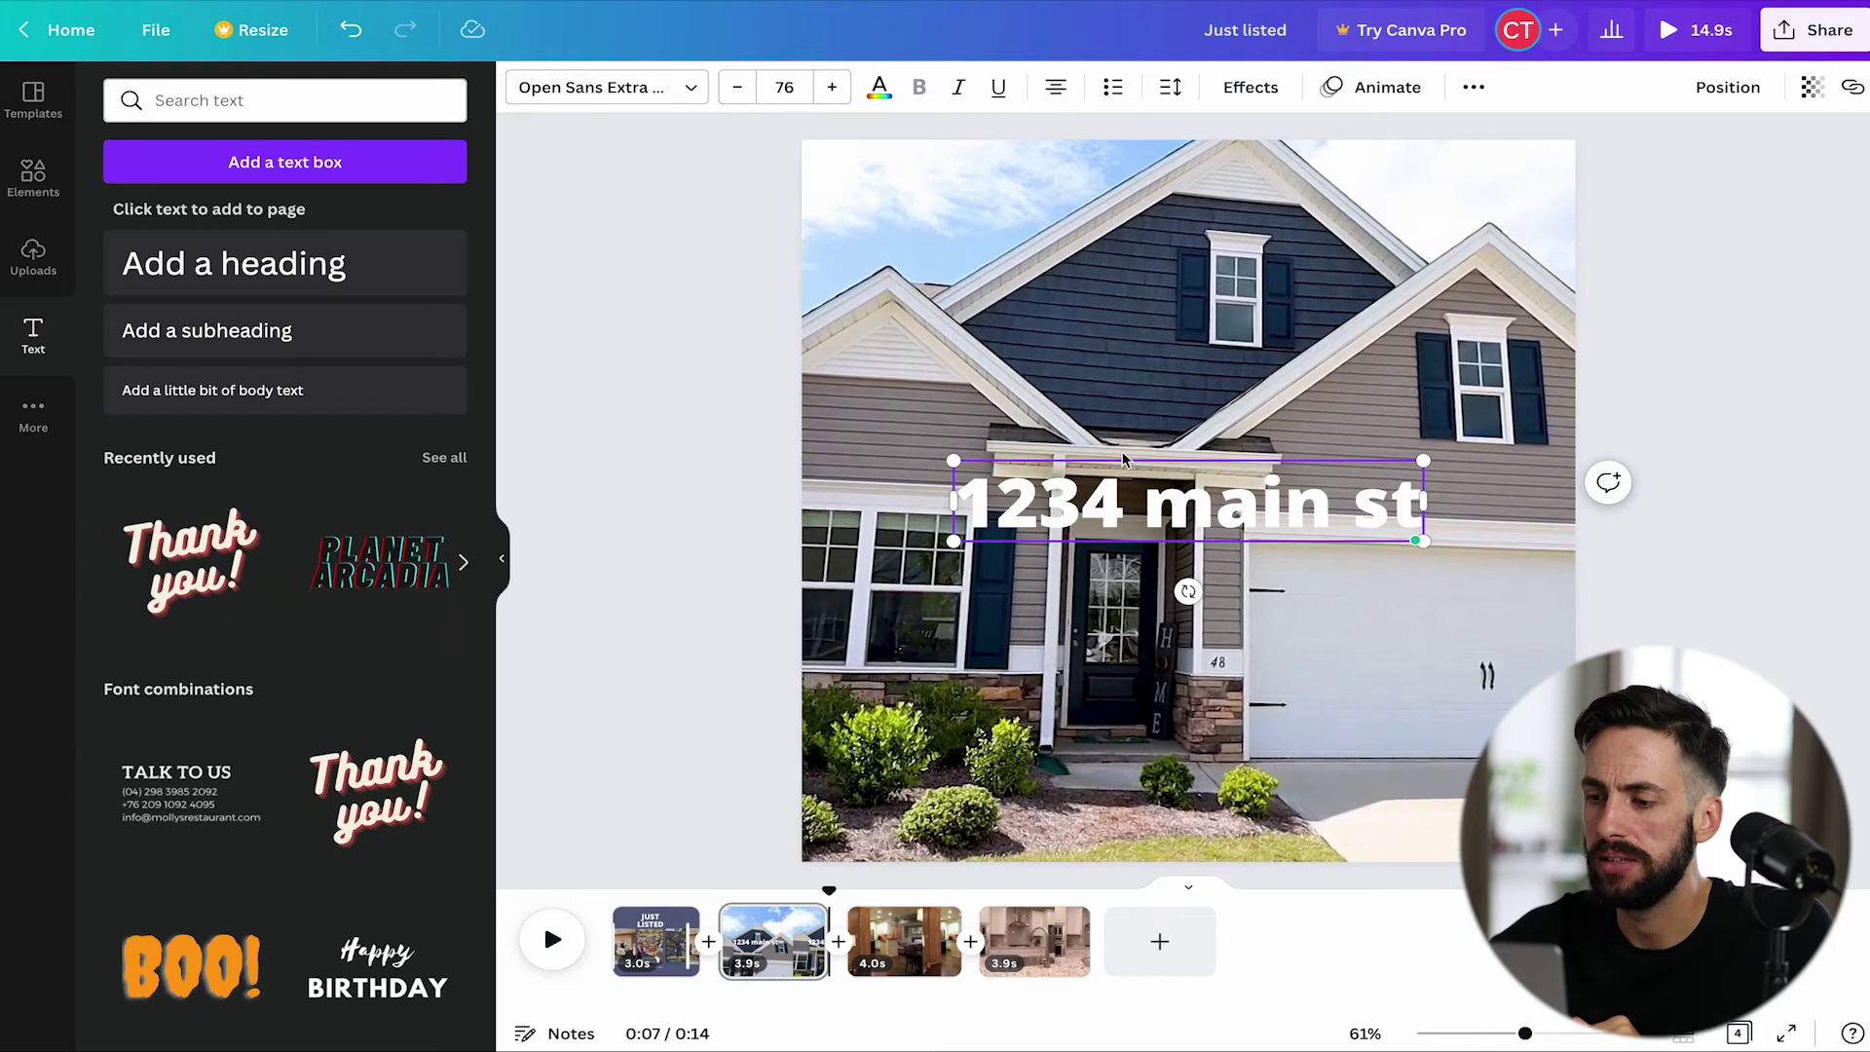
pyautogui.moveTo(1150, 453); pyautogui.dragTo(1062, 743)
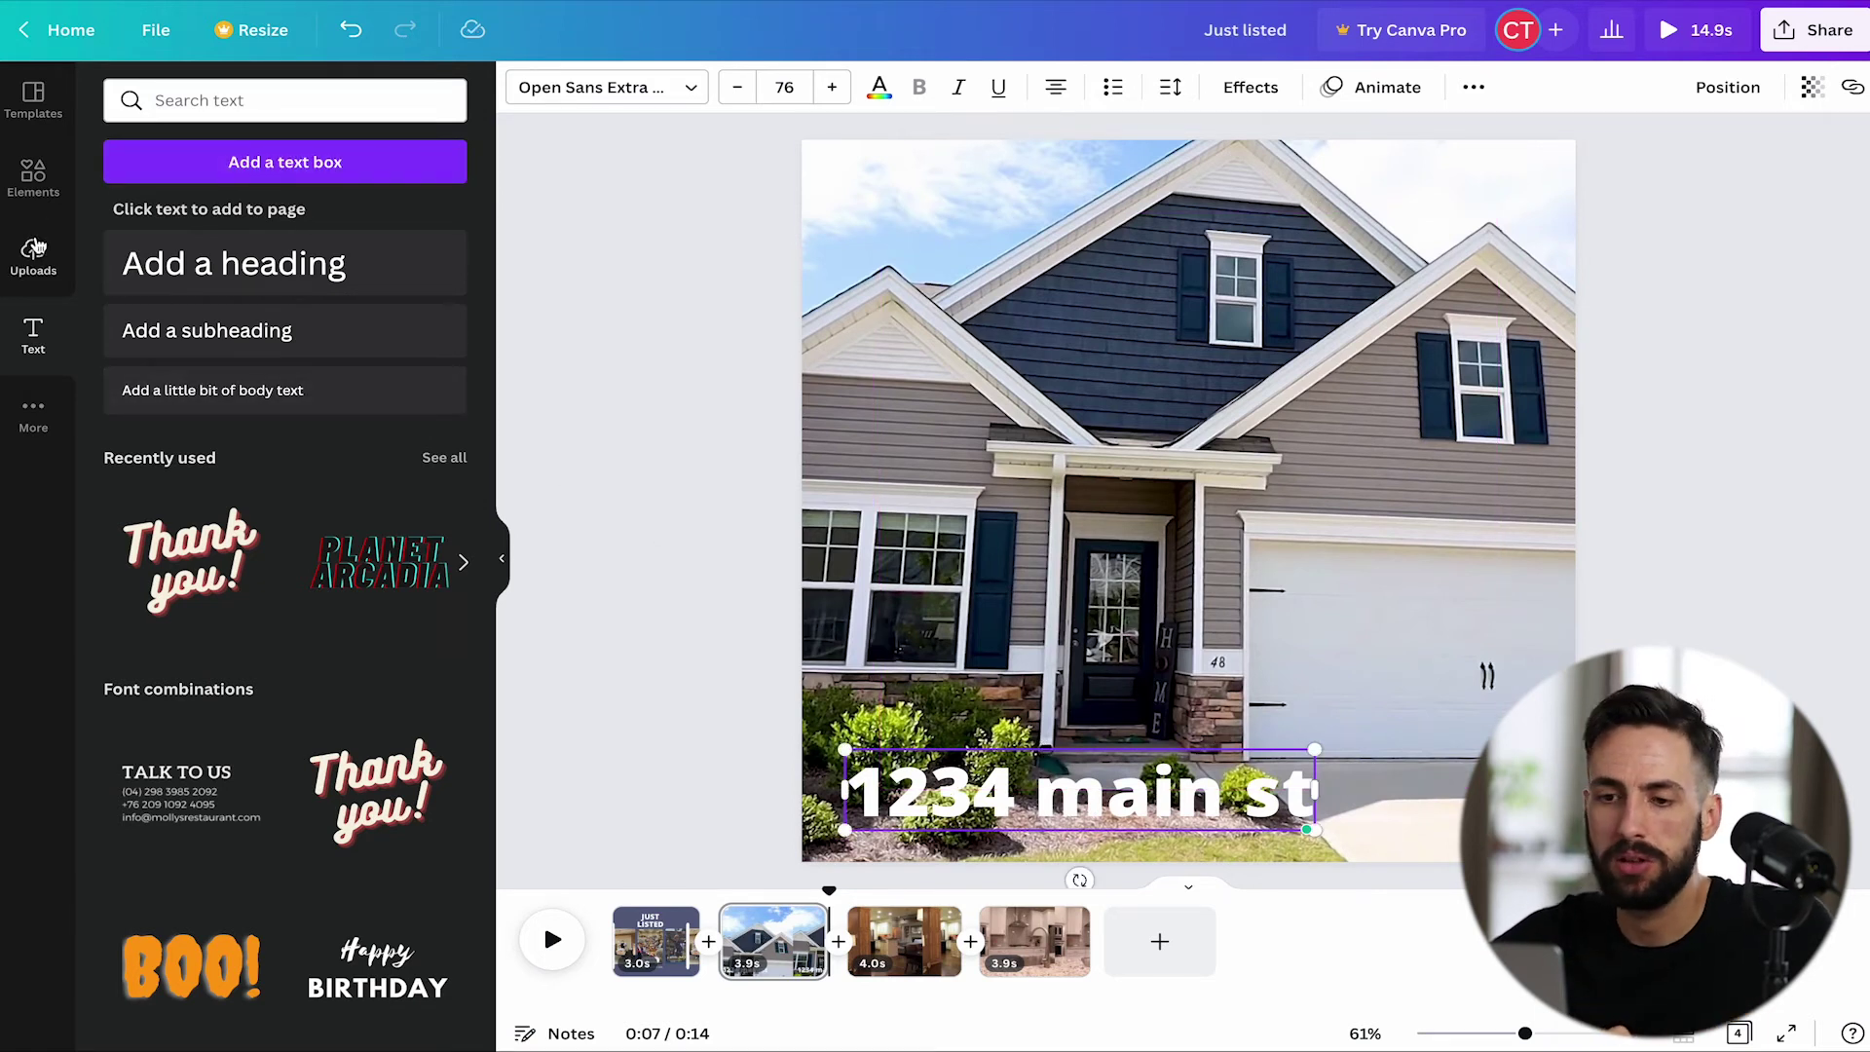
# Place the recently used yellow bar behind the address and resize it to hug the text
pyautogui.click(33, 176)
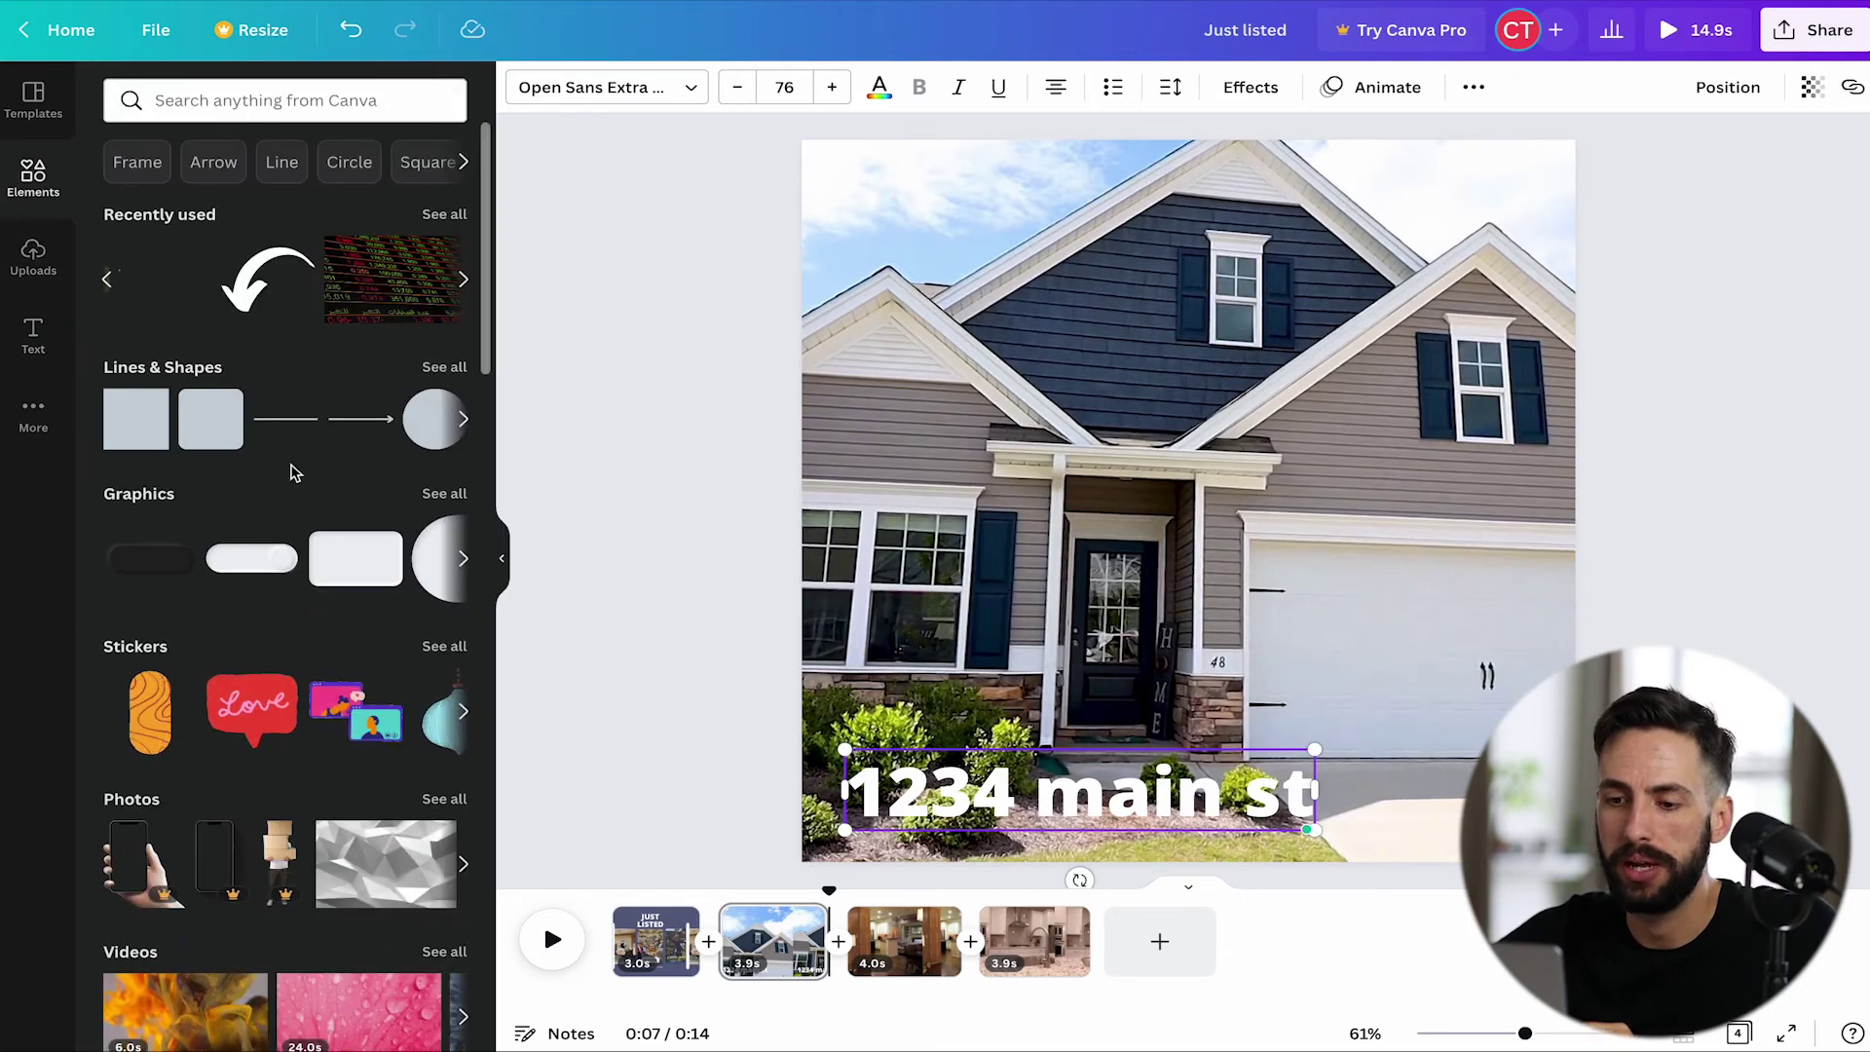
pyautogui.click(108, 282)
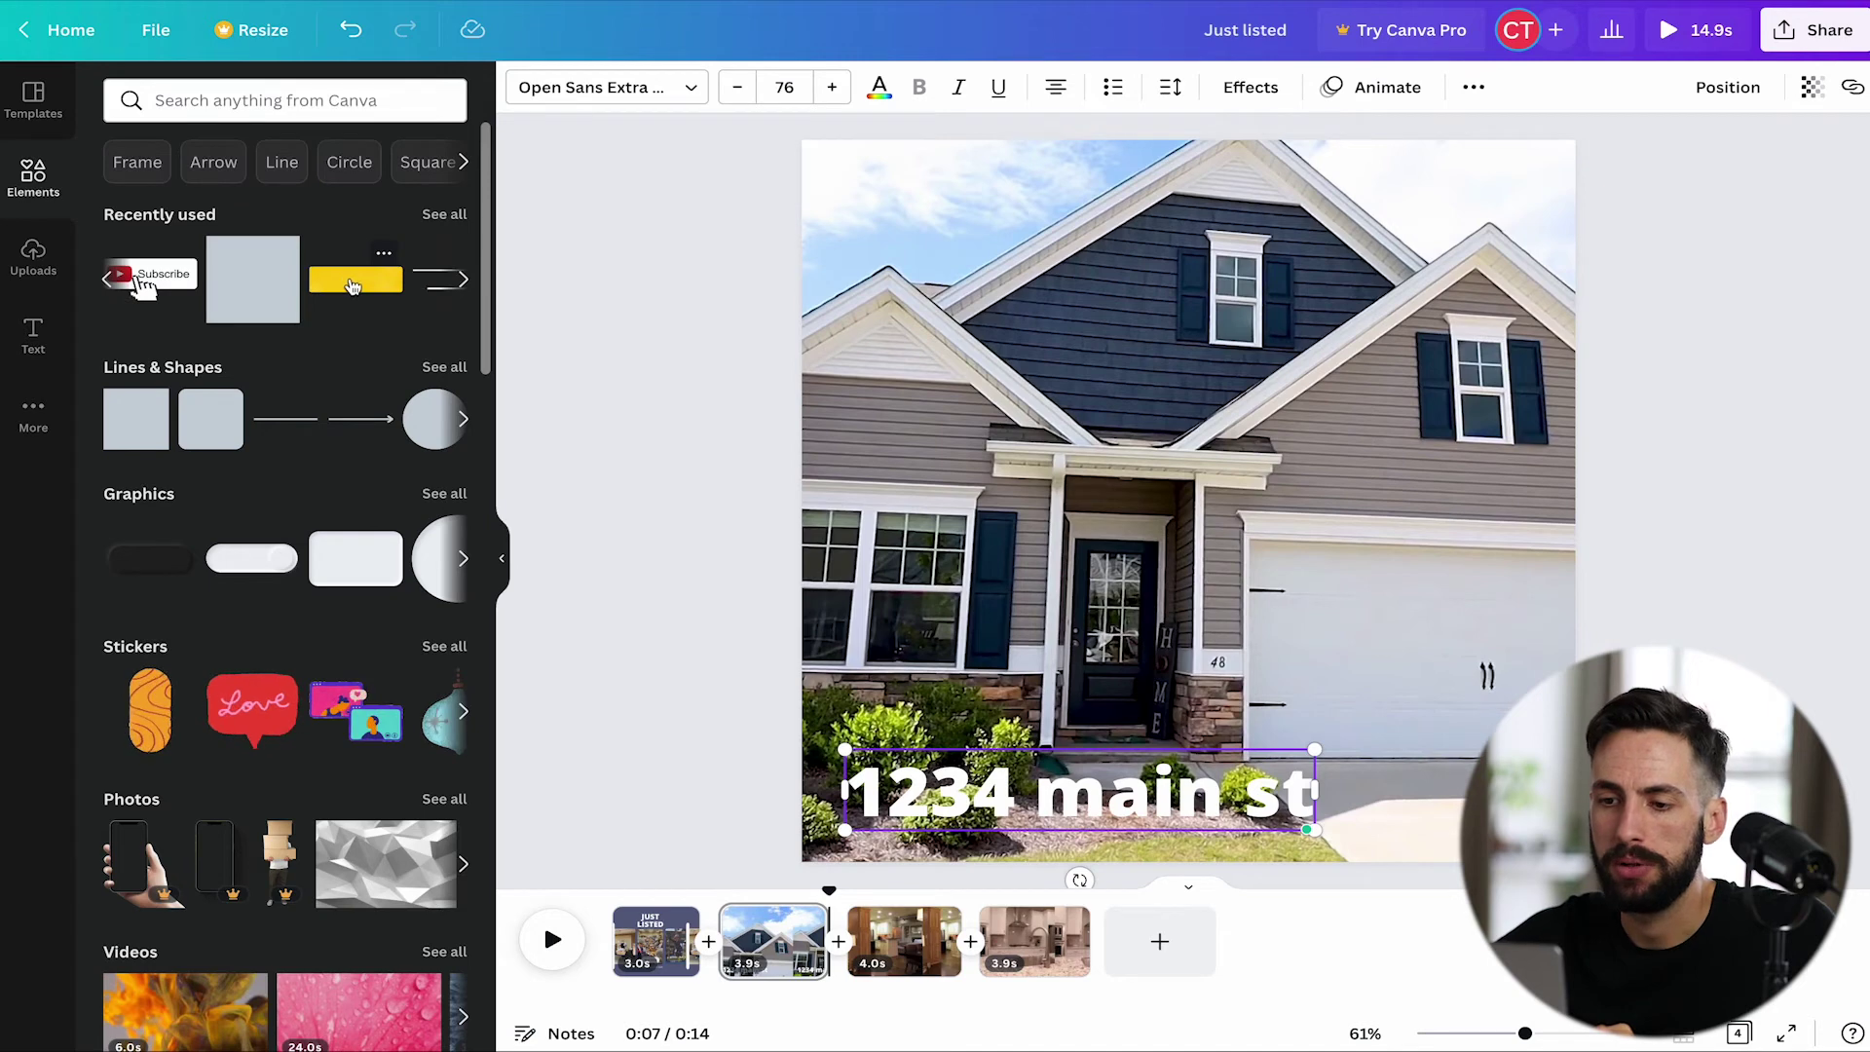
pyautogui.moveTo(343, 284); pyautogui.dragTo(1099, 772)
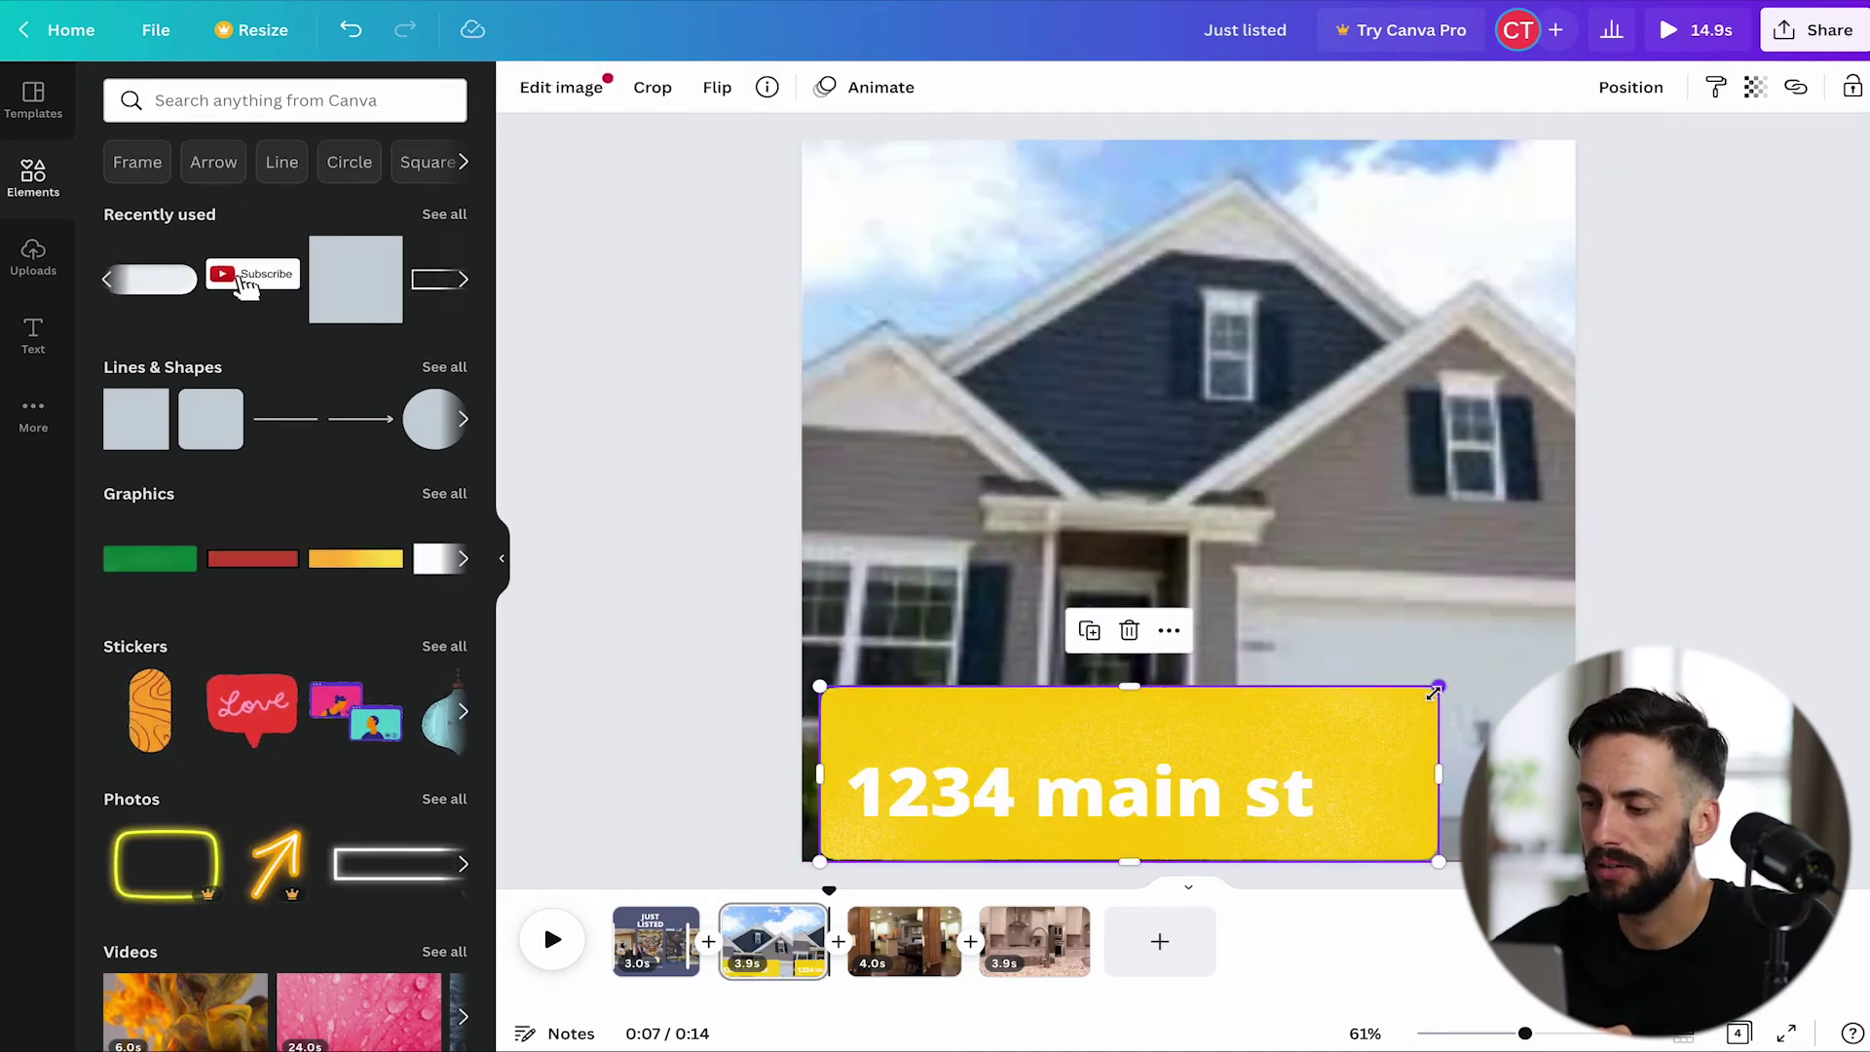
pyautogui.moveTo(1435, 693); pyautogui.dragTo(1338, 769)
pyautogui.moveTo(1076, 719); pyautogui.dragTo(1080, 751)
pyautogui.moveTo(1077, 861); pyautogui.dragTo(1088, 831)
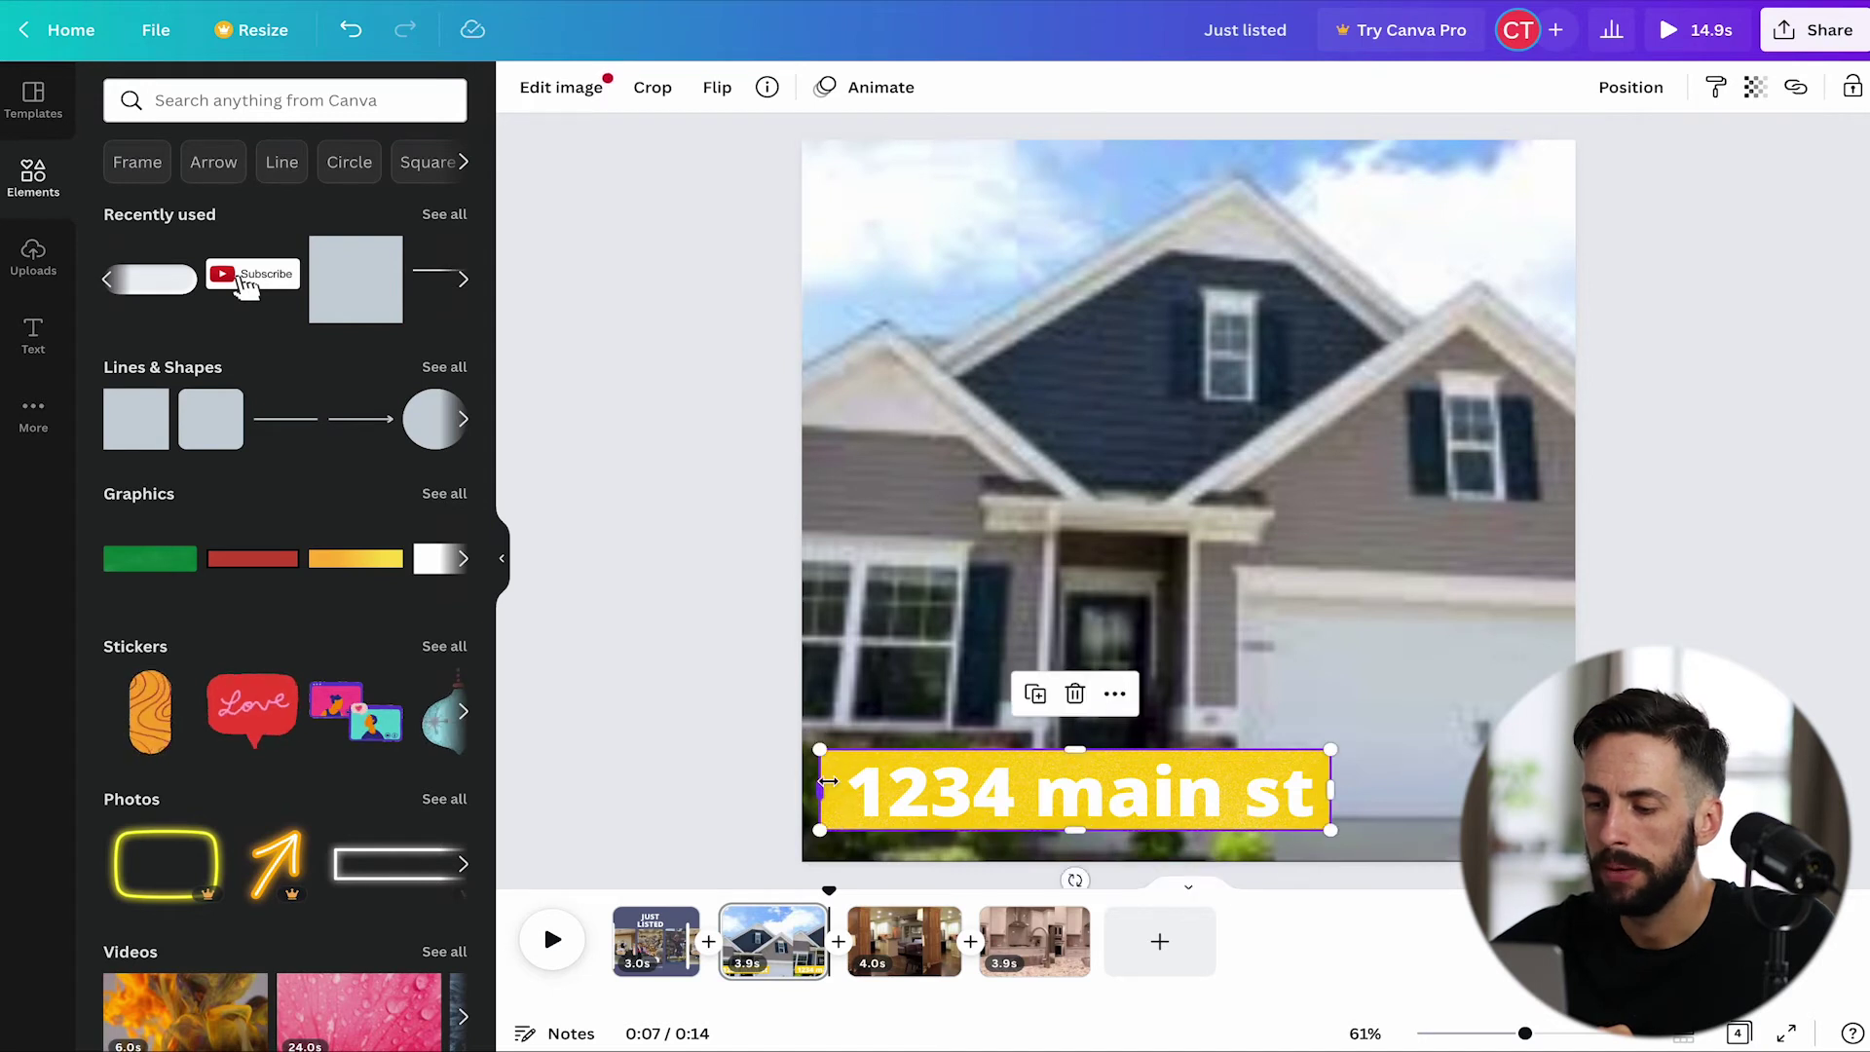
pyautogui.moveTo(826, 782); pyautogui.dragTo(846, 785)
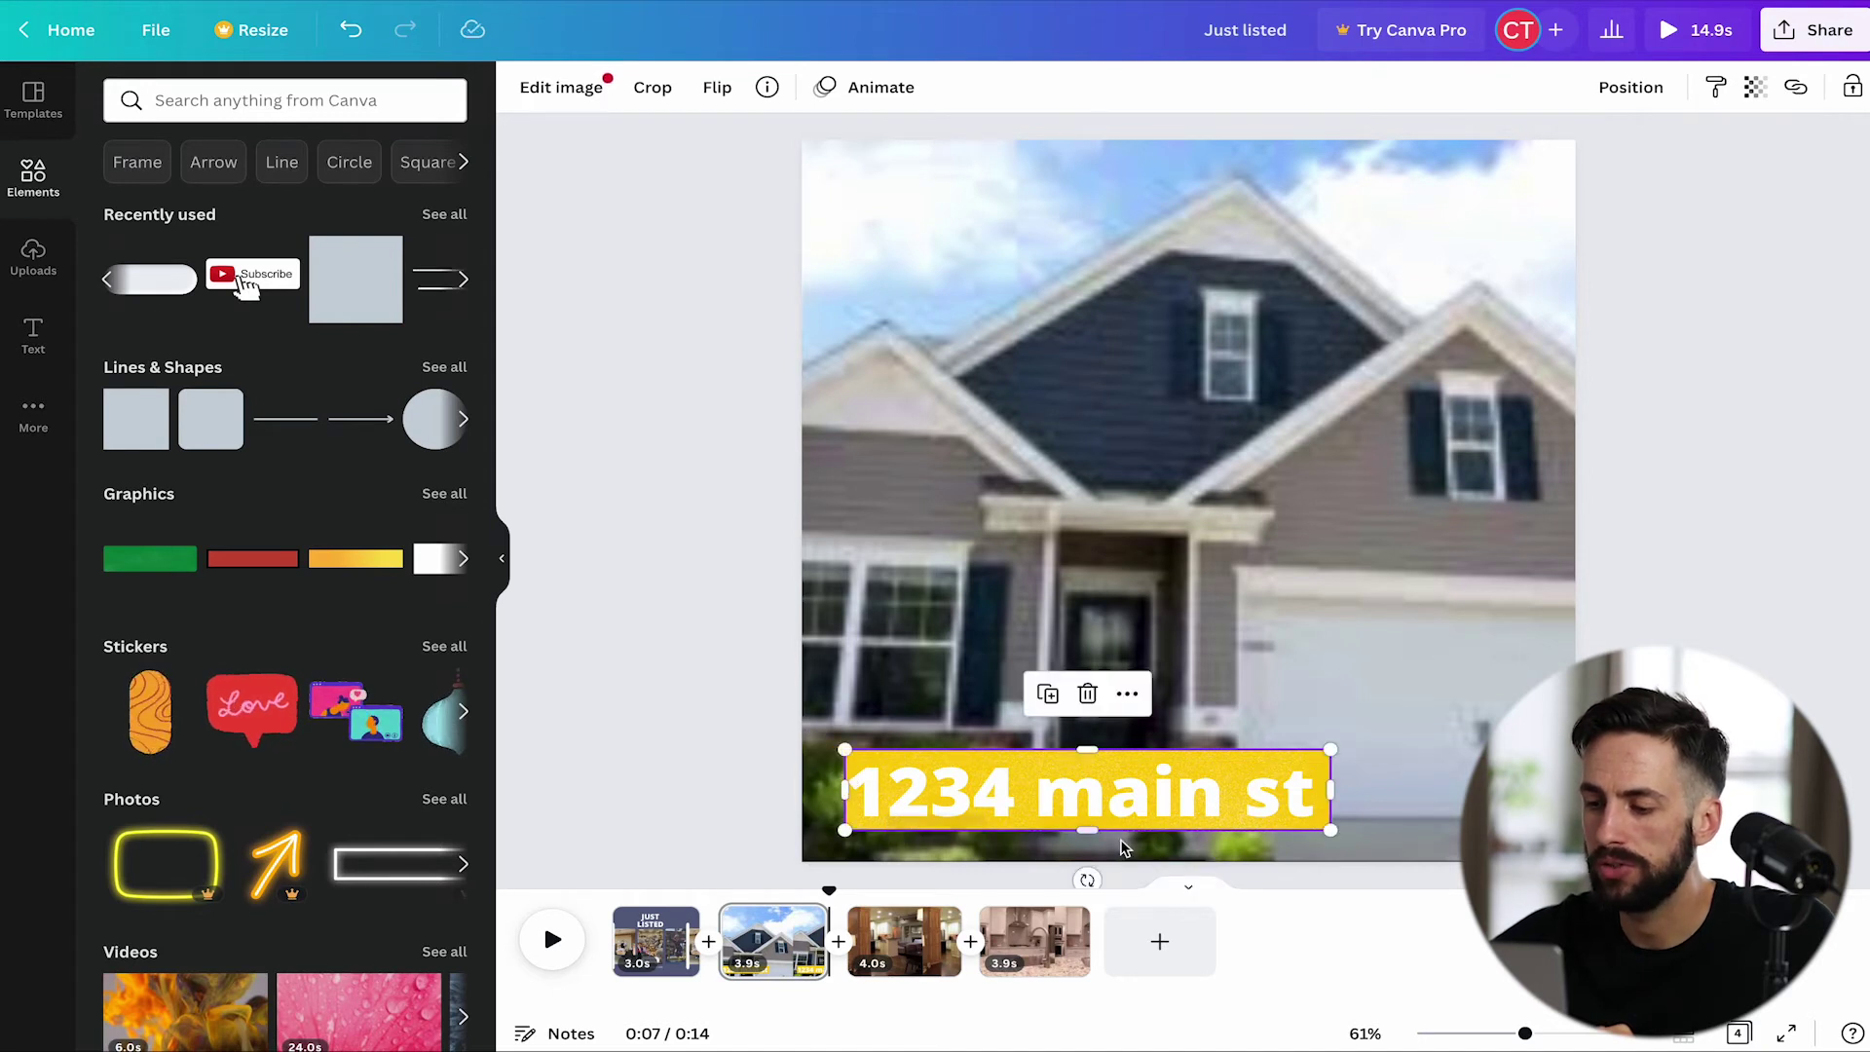
pyautogui.click(640, 583)
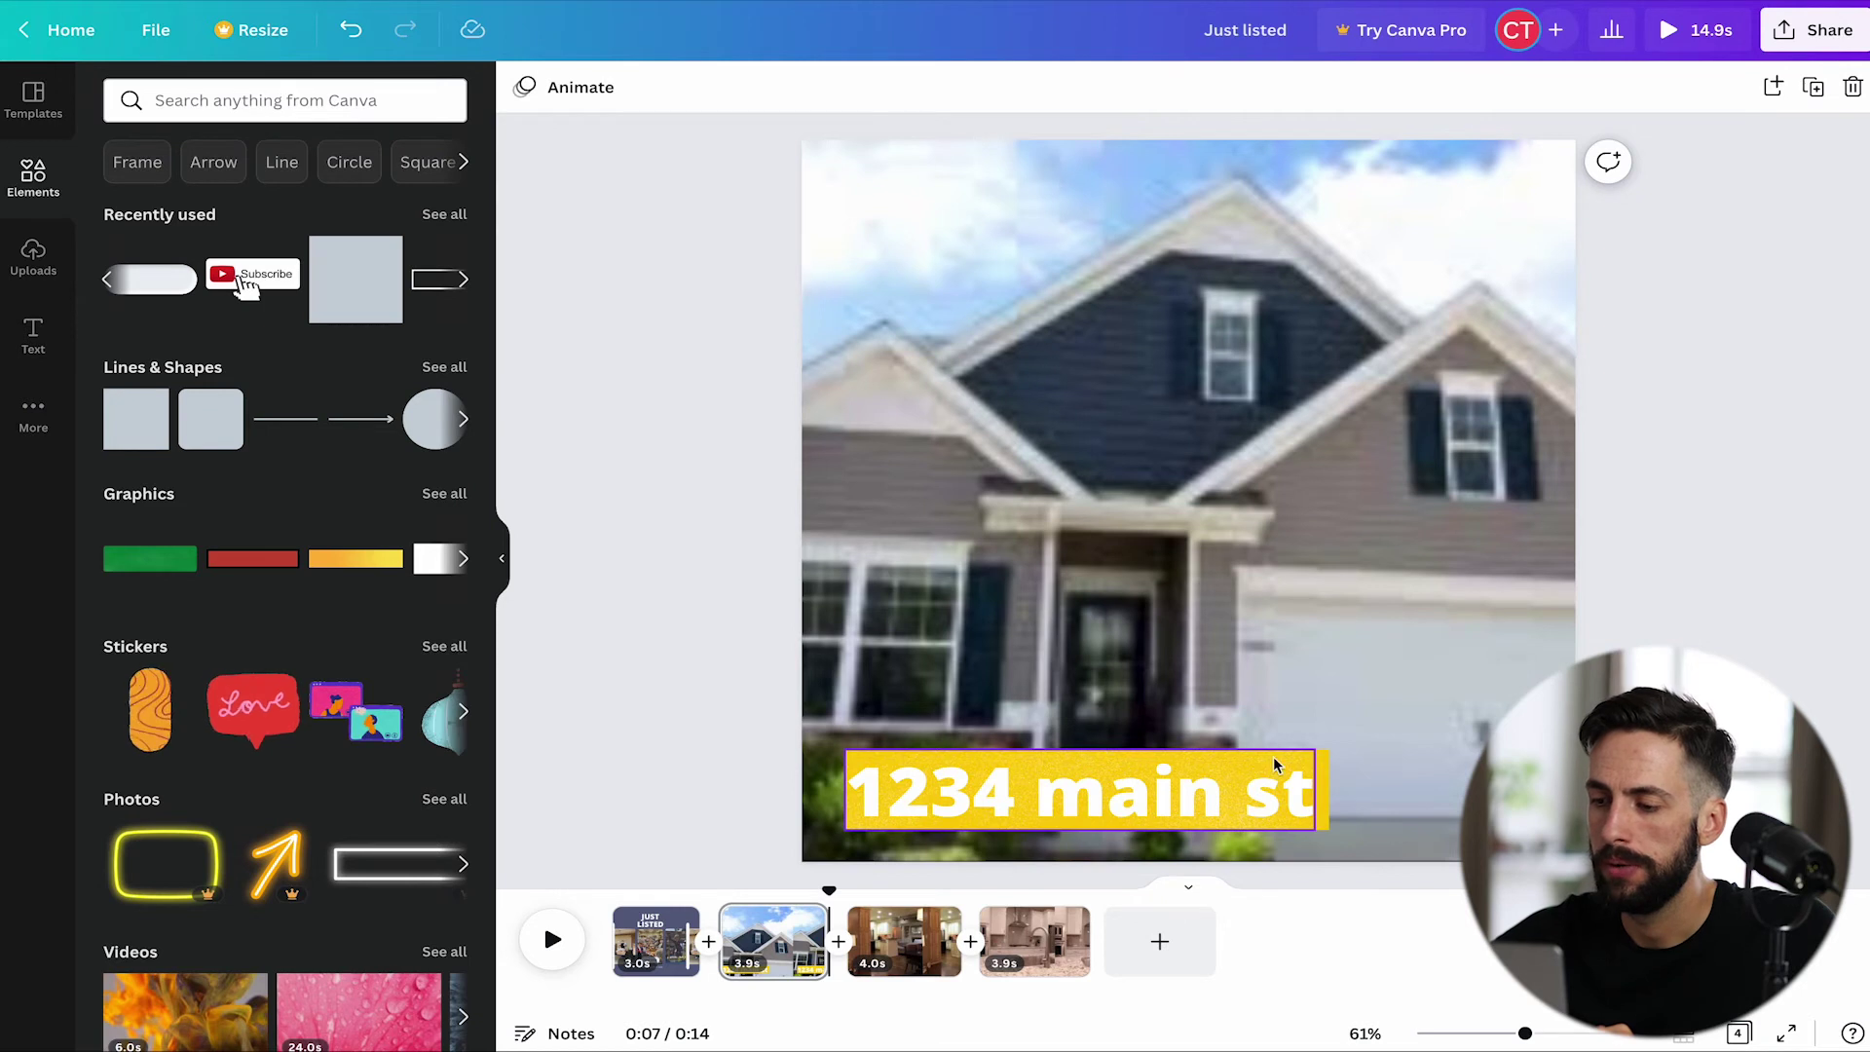
pyautogui.click(1325, 765)
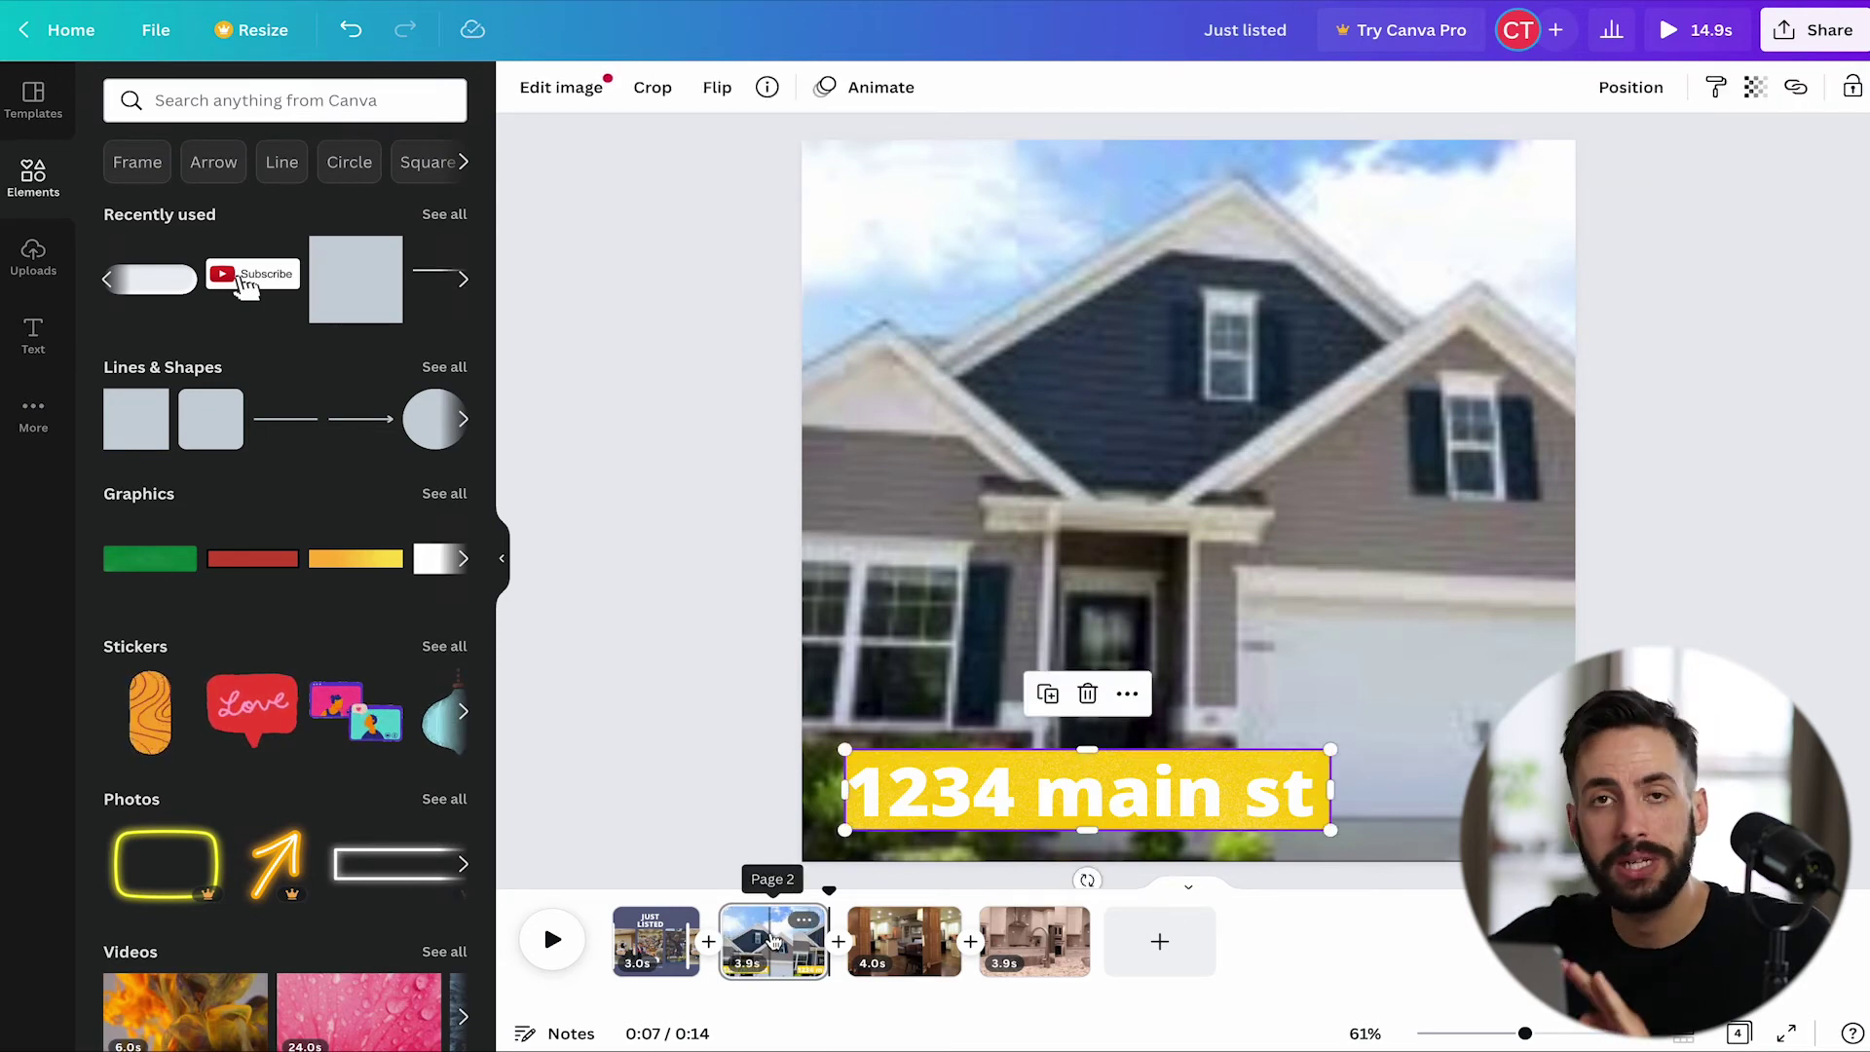
pyautogui.click(898, 940)
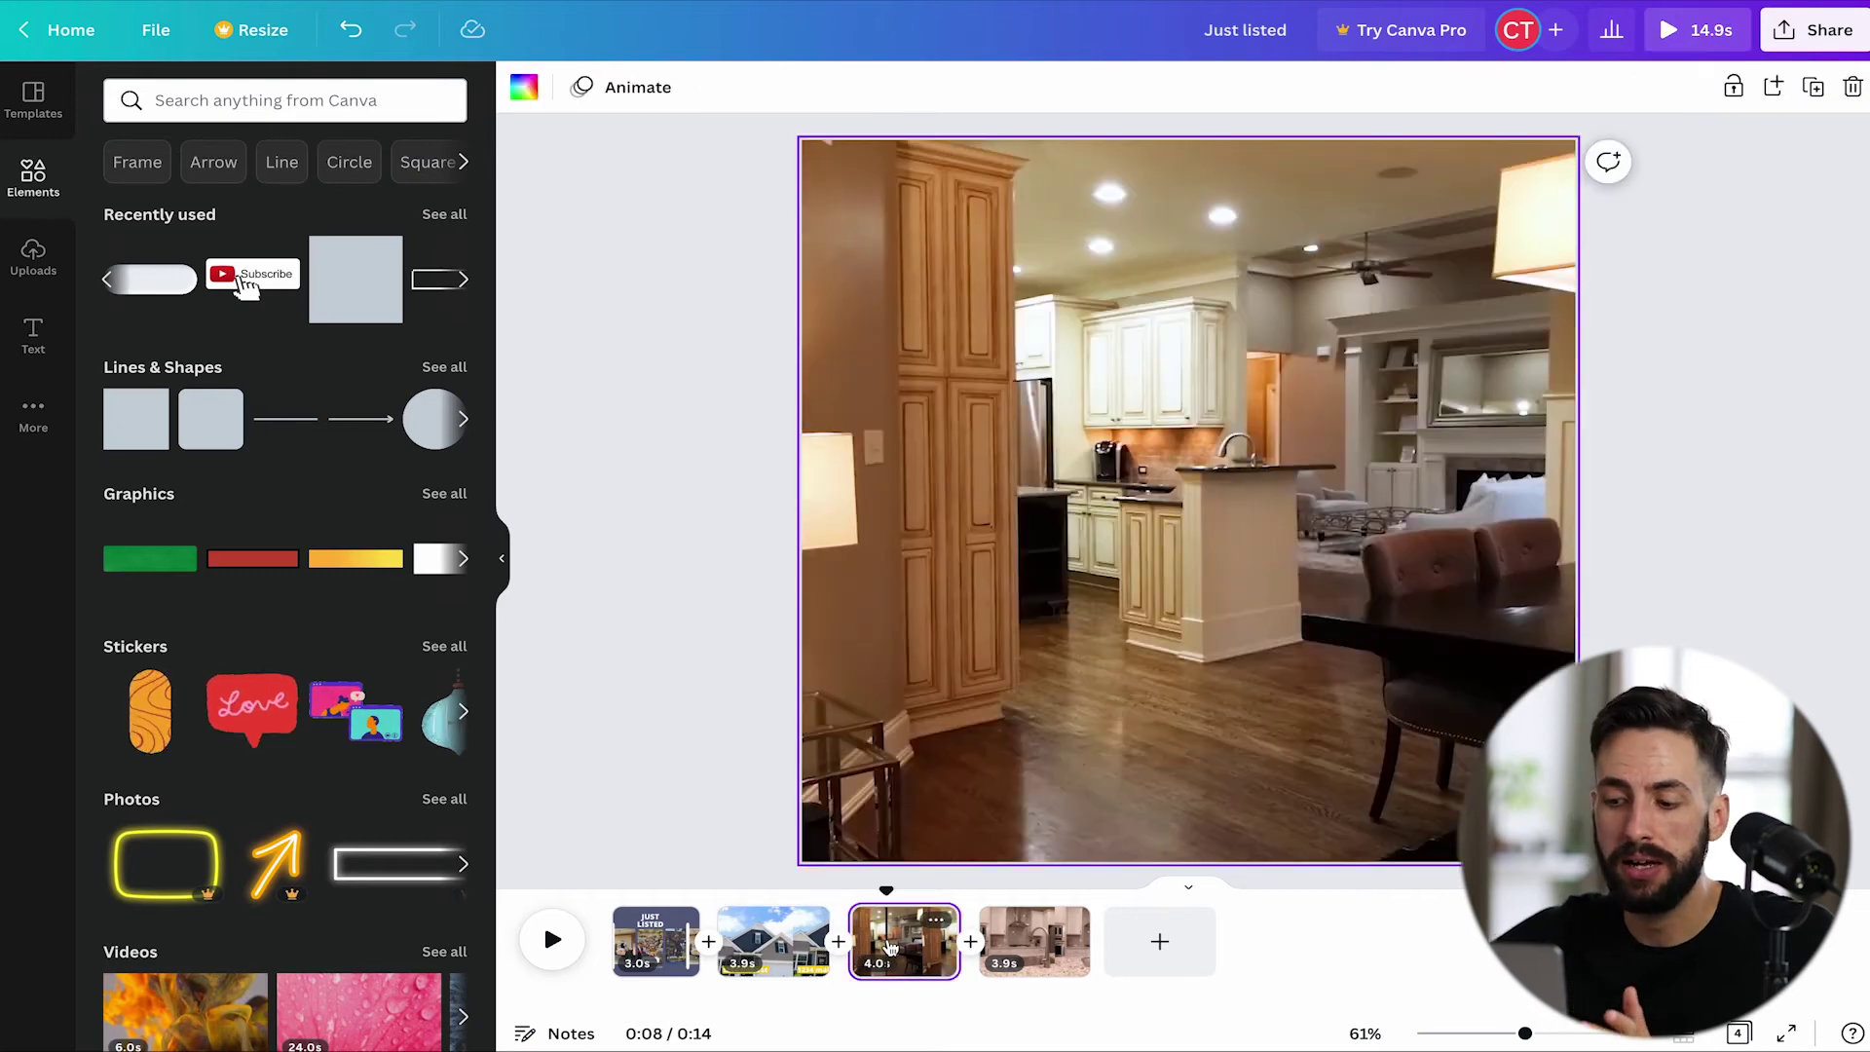
pyautogui.click(1061, 937)
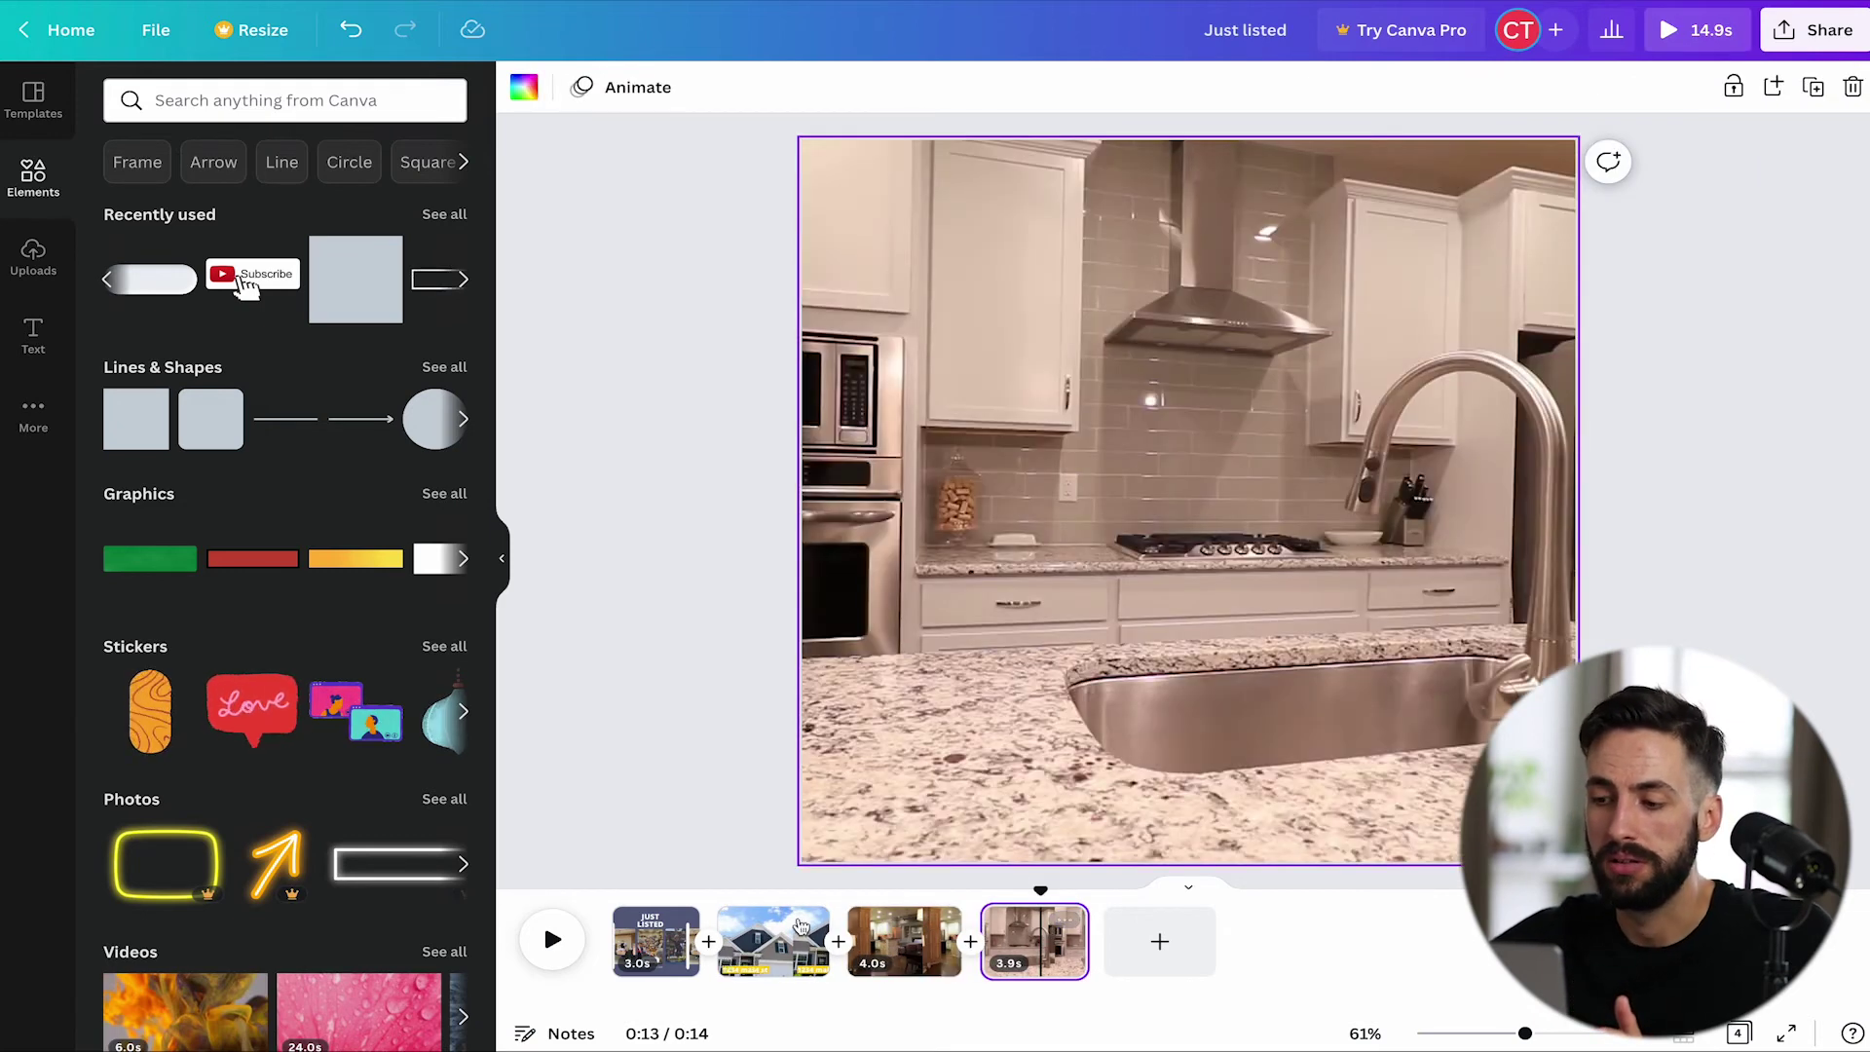
pyautogui.click(658, 923)
pyautogui.click(777, 920)
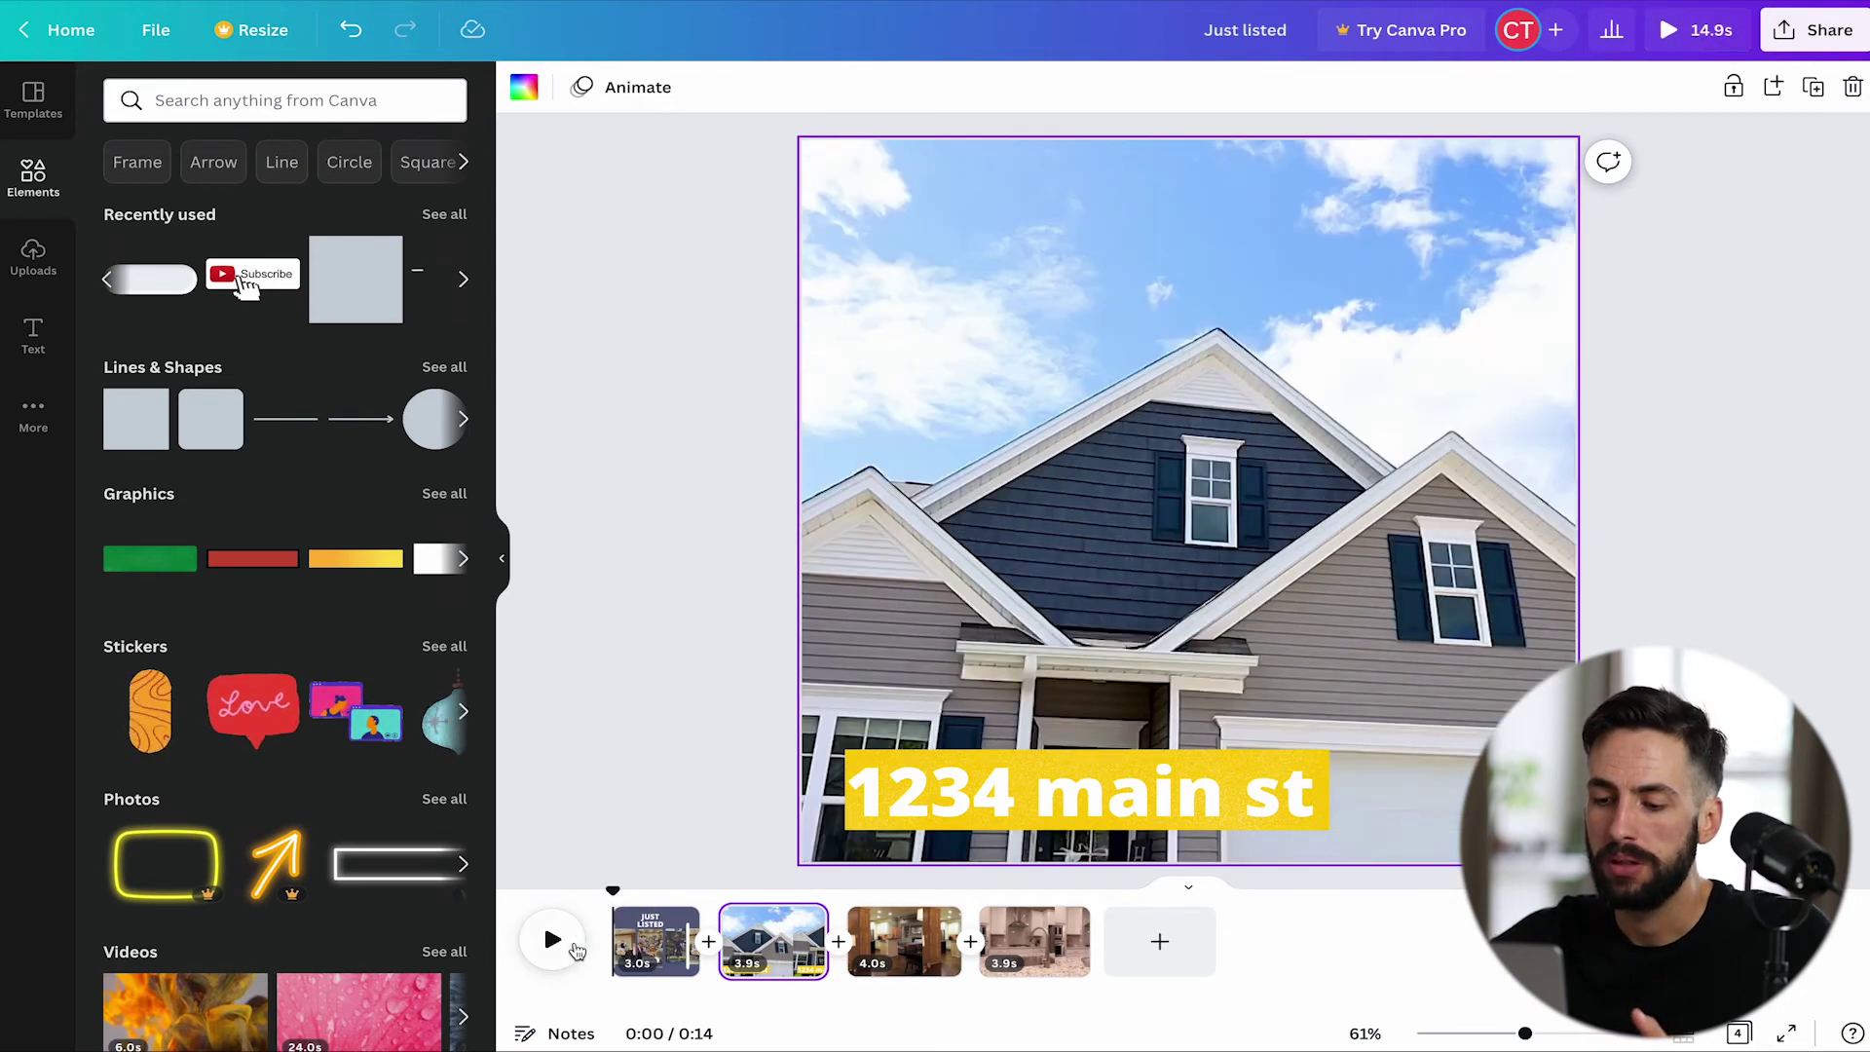
pyautogui.click(569, 950)
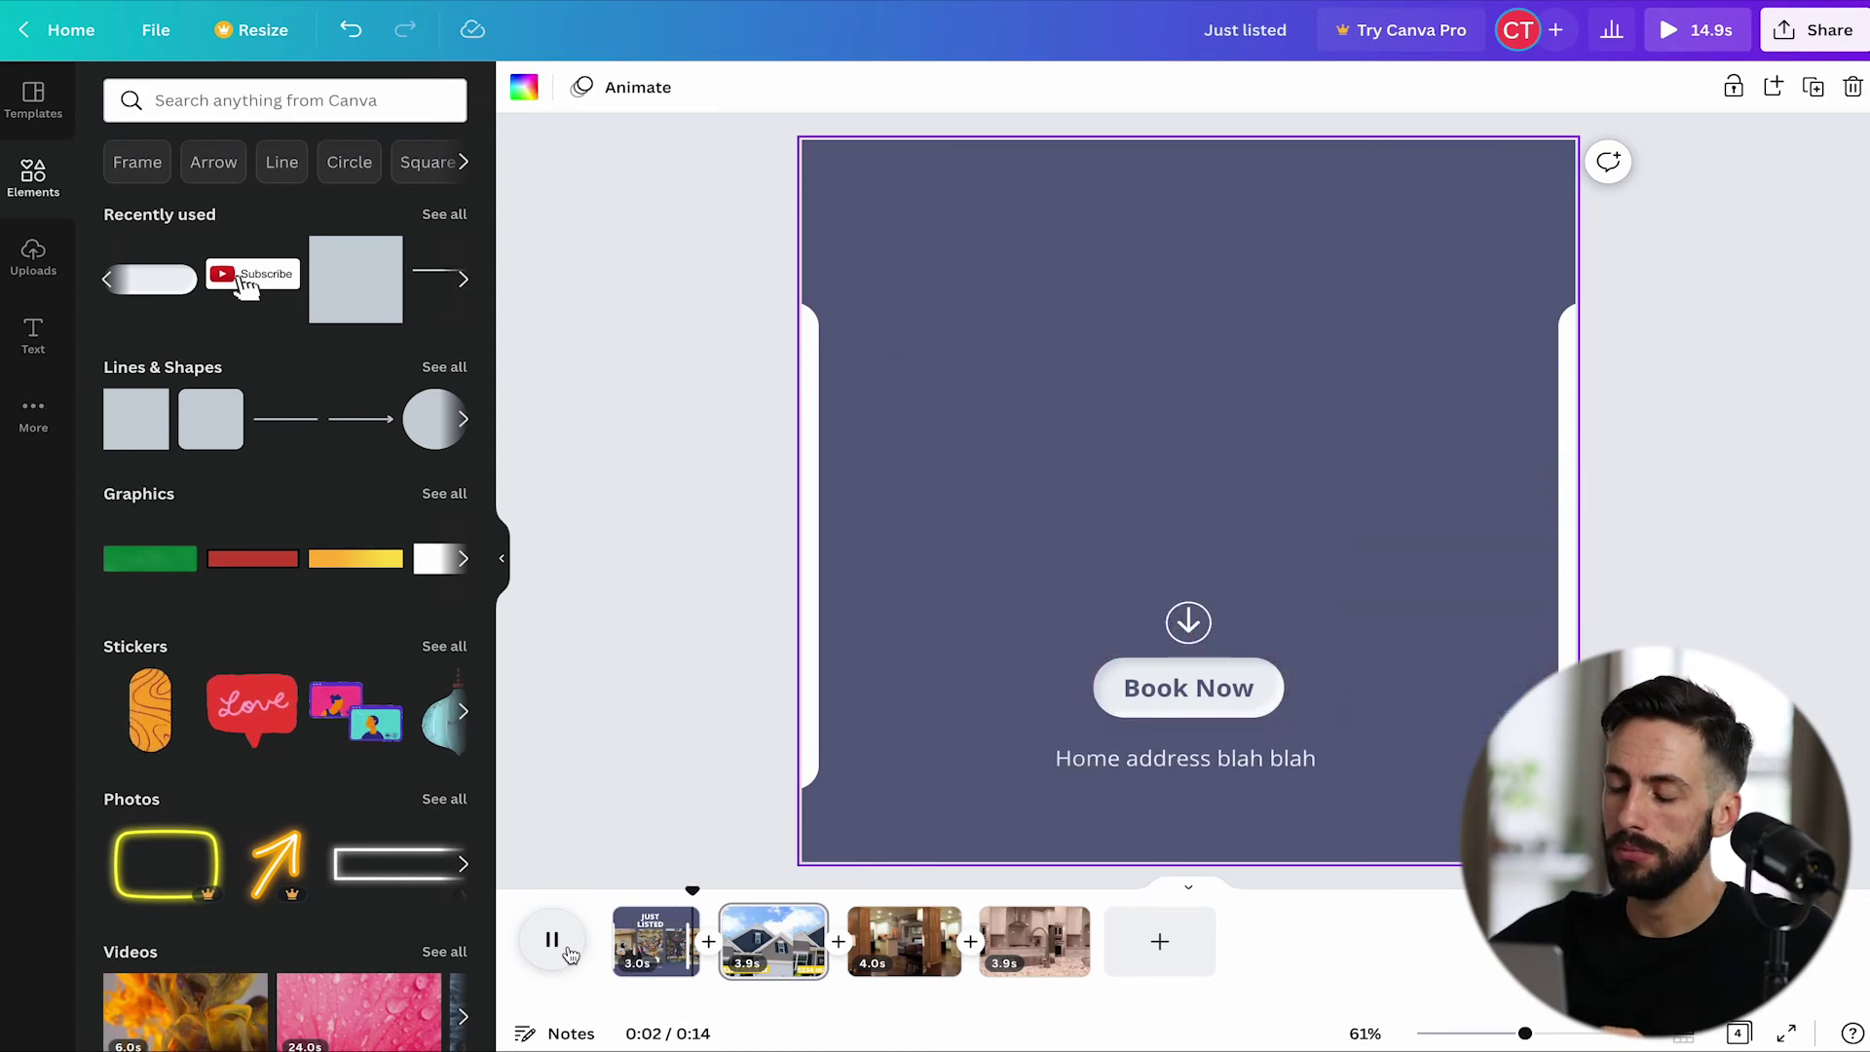
pyautogui.click(571, 953)
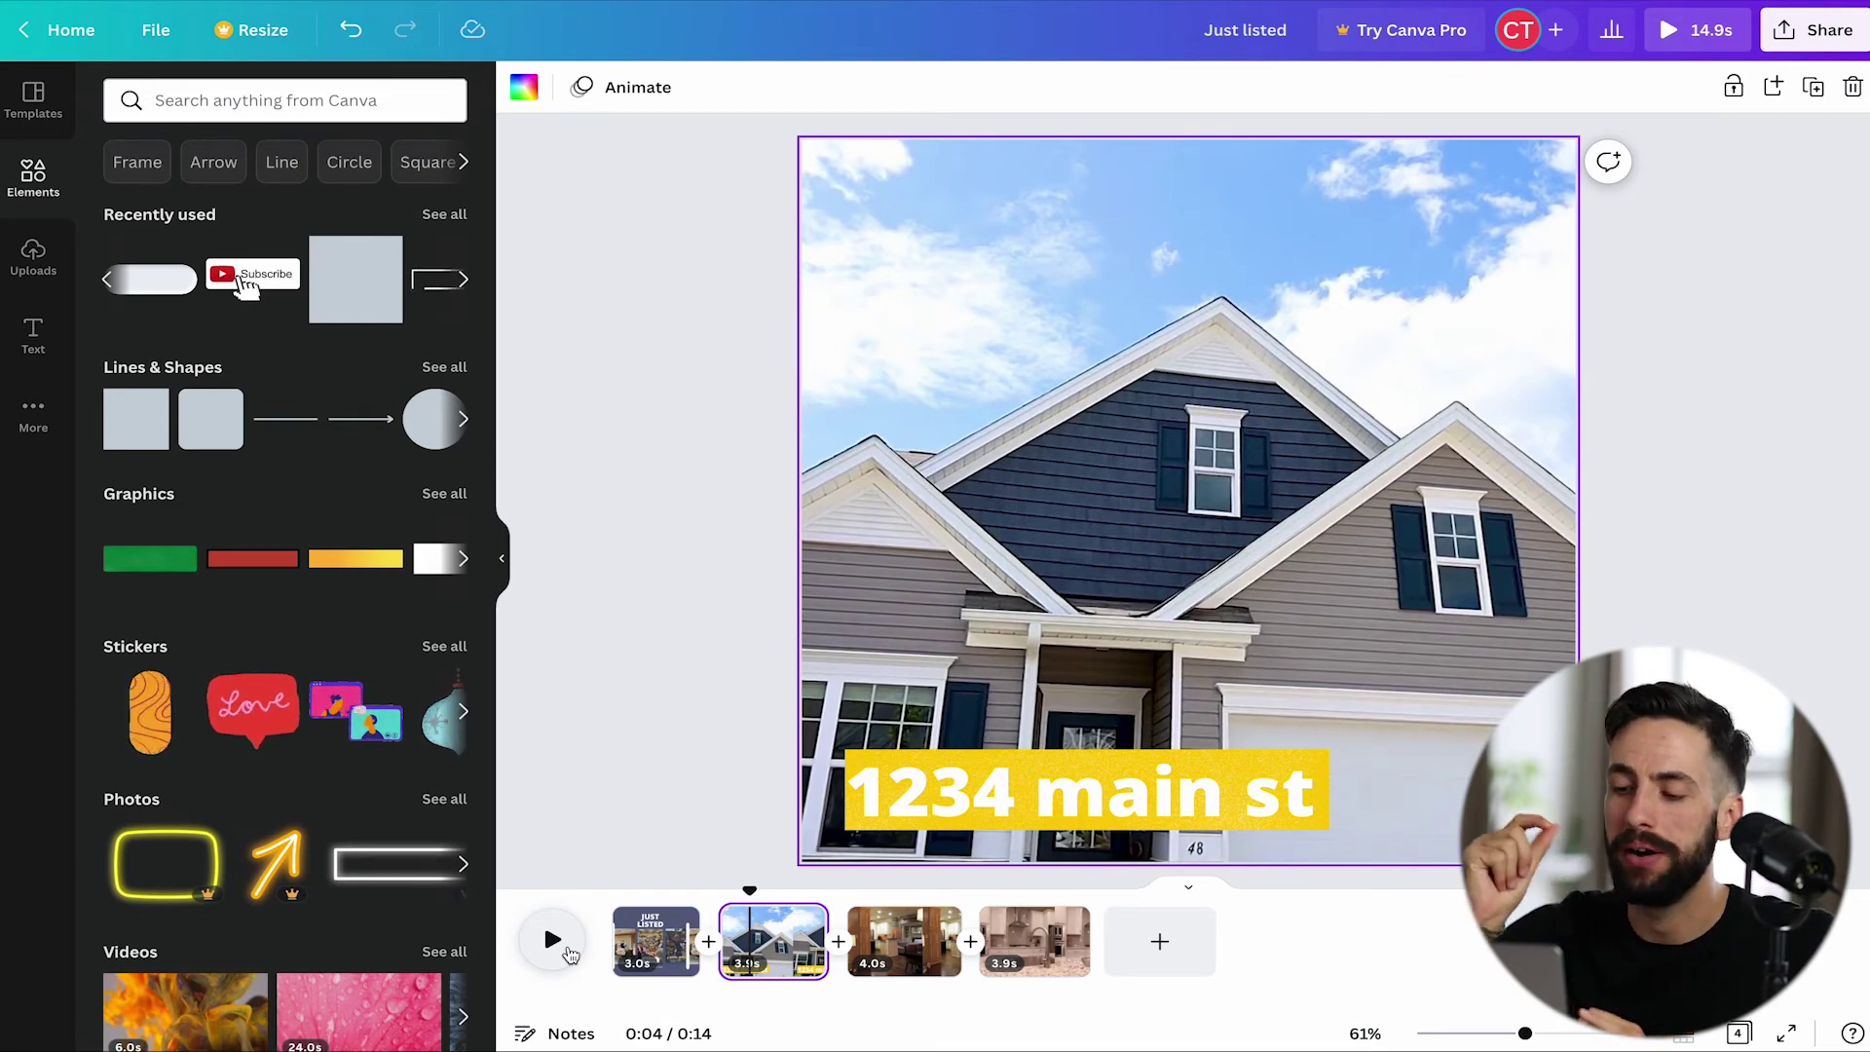
pyautogui.moveTo(679, 938)
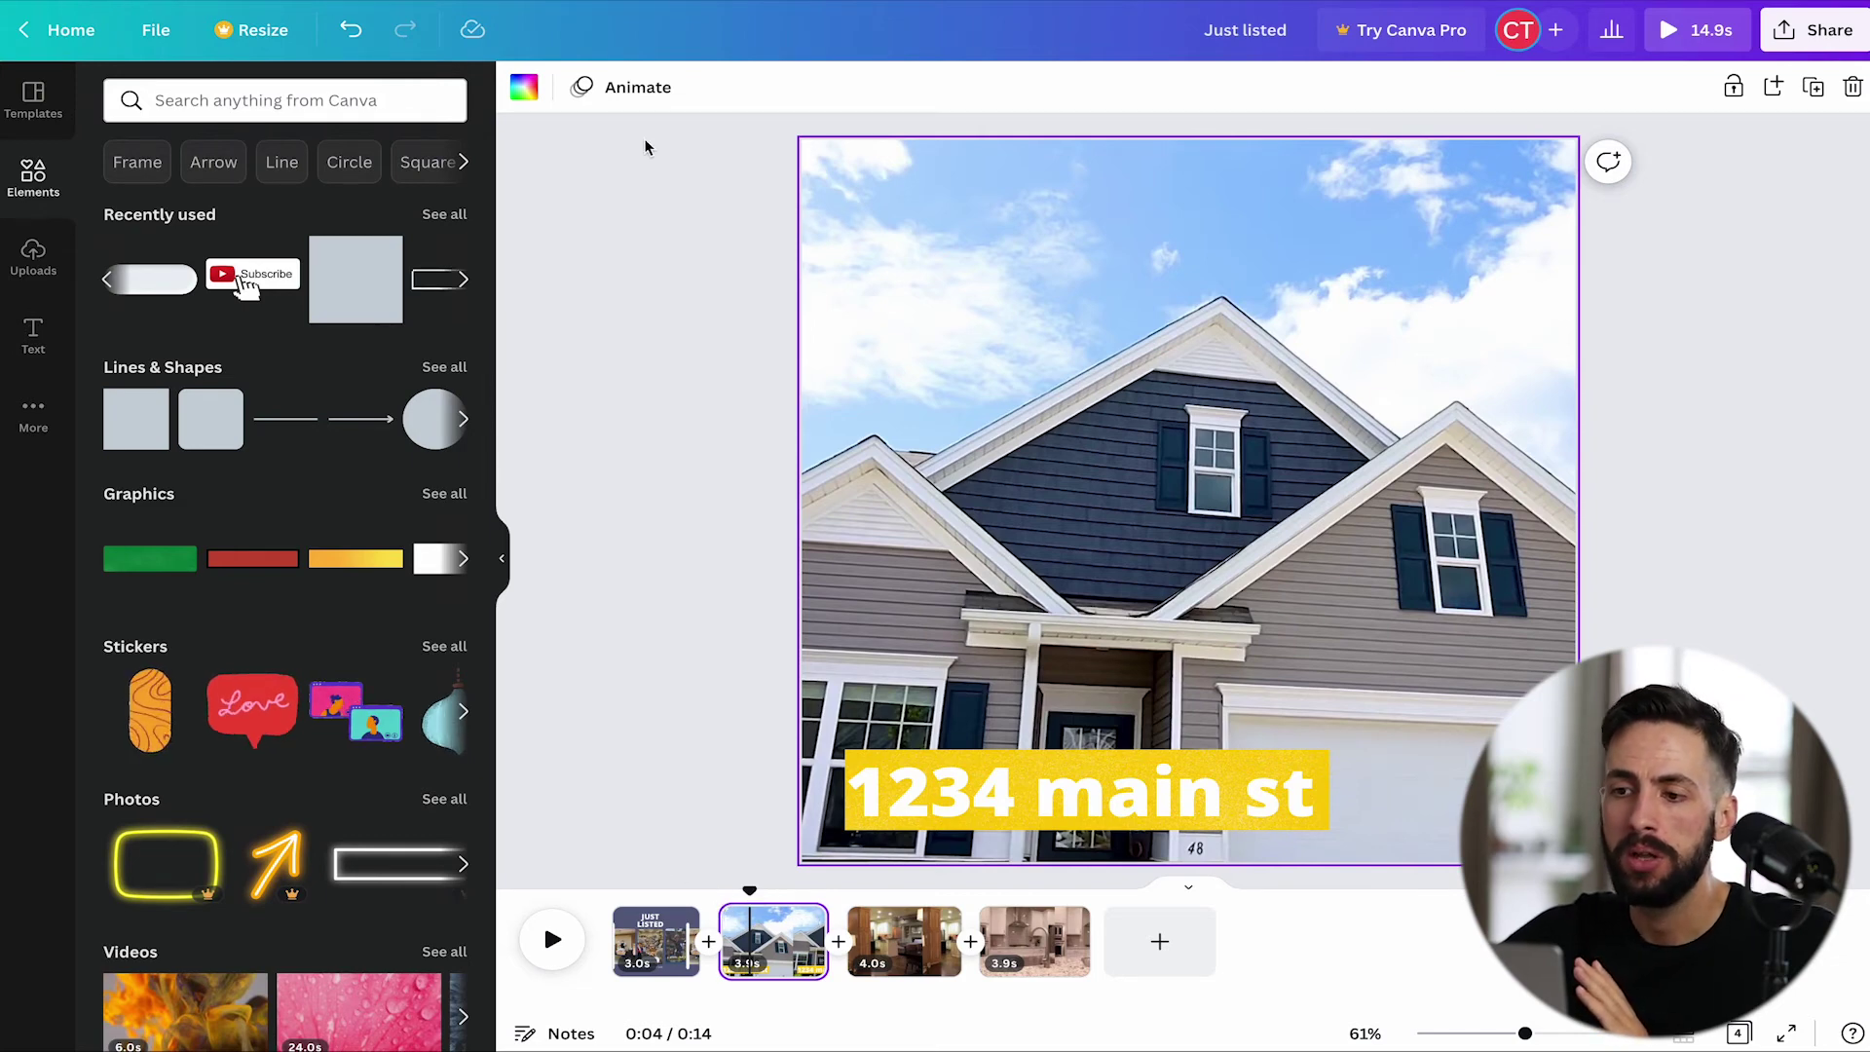
pyautogui.click(655, 934)
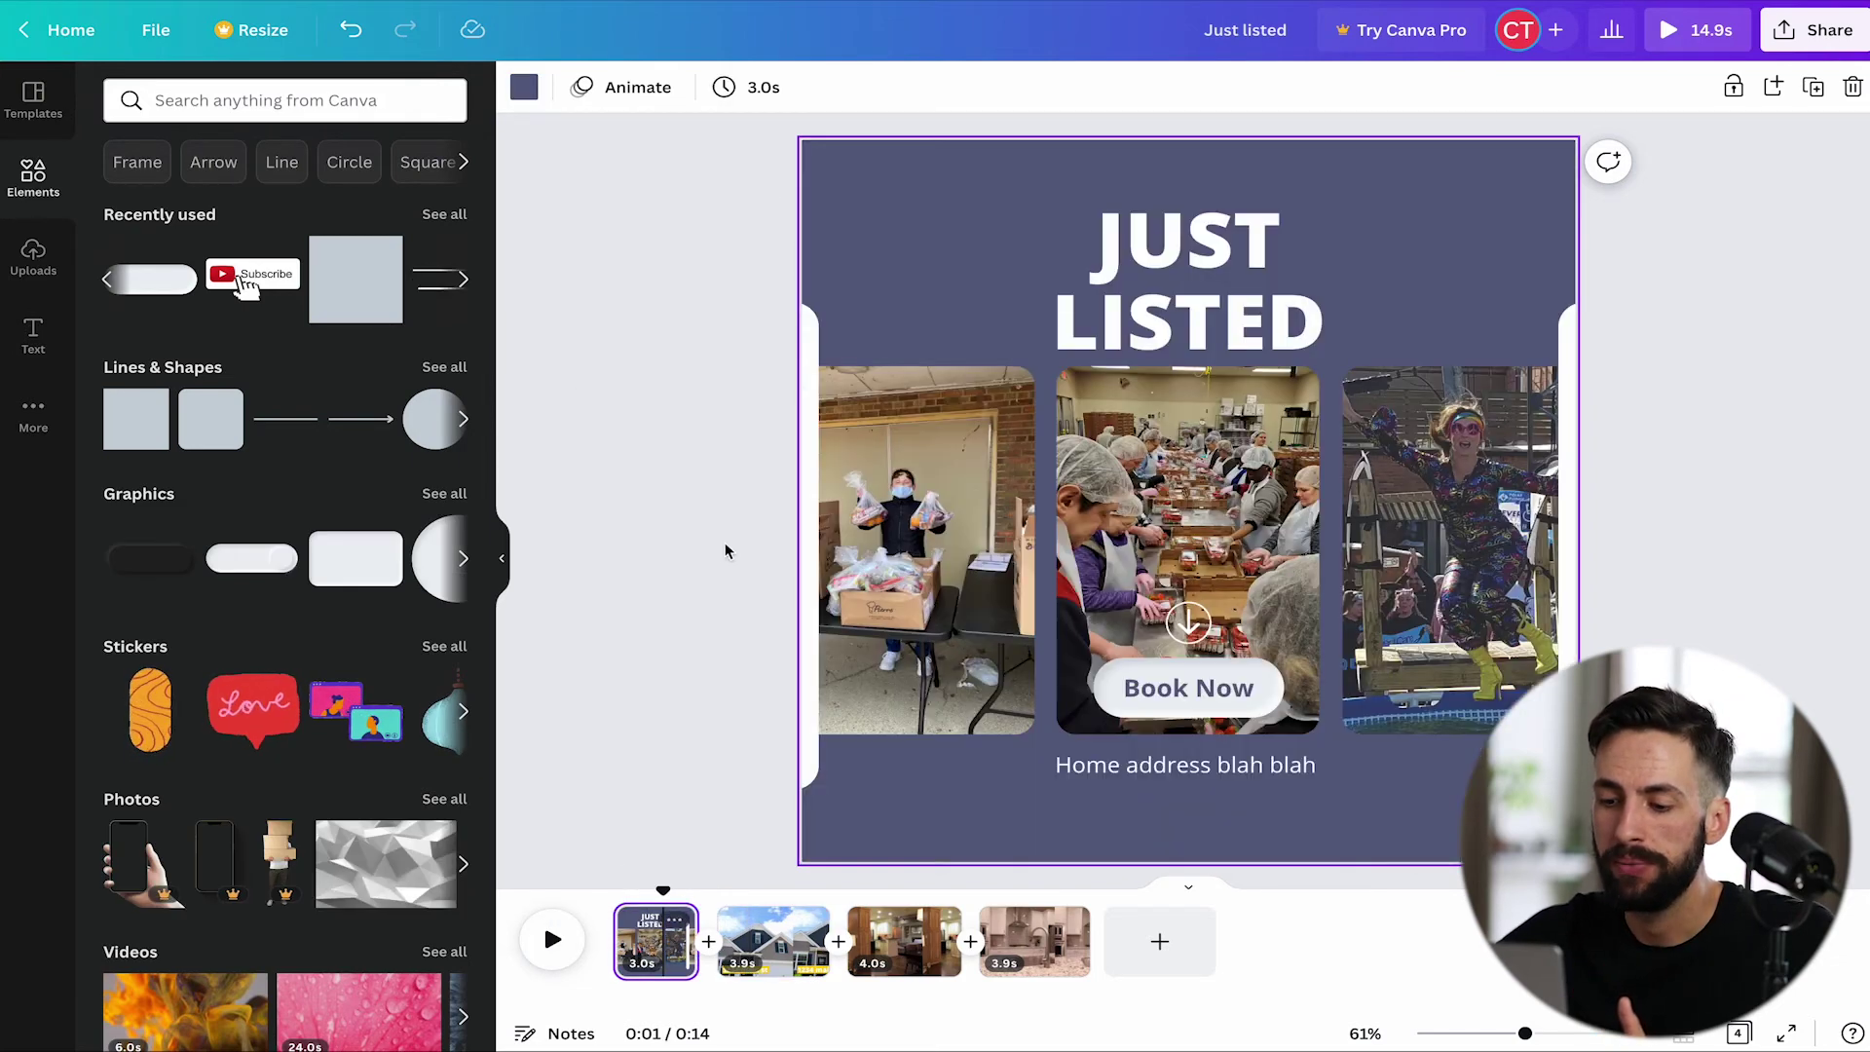
# Change the house page's animation from Sleek to Fun and replay the video
pyautogui.click(635, 95)
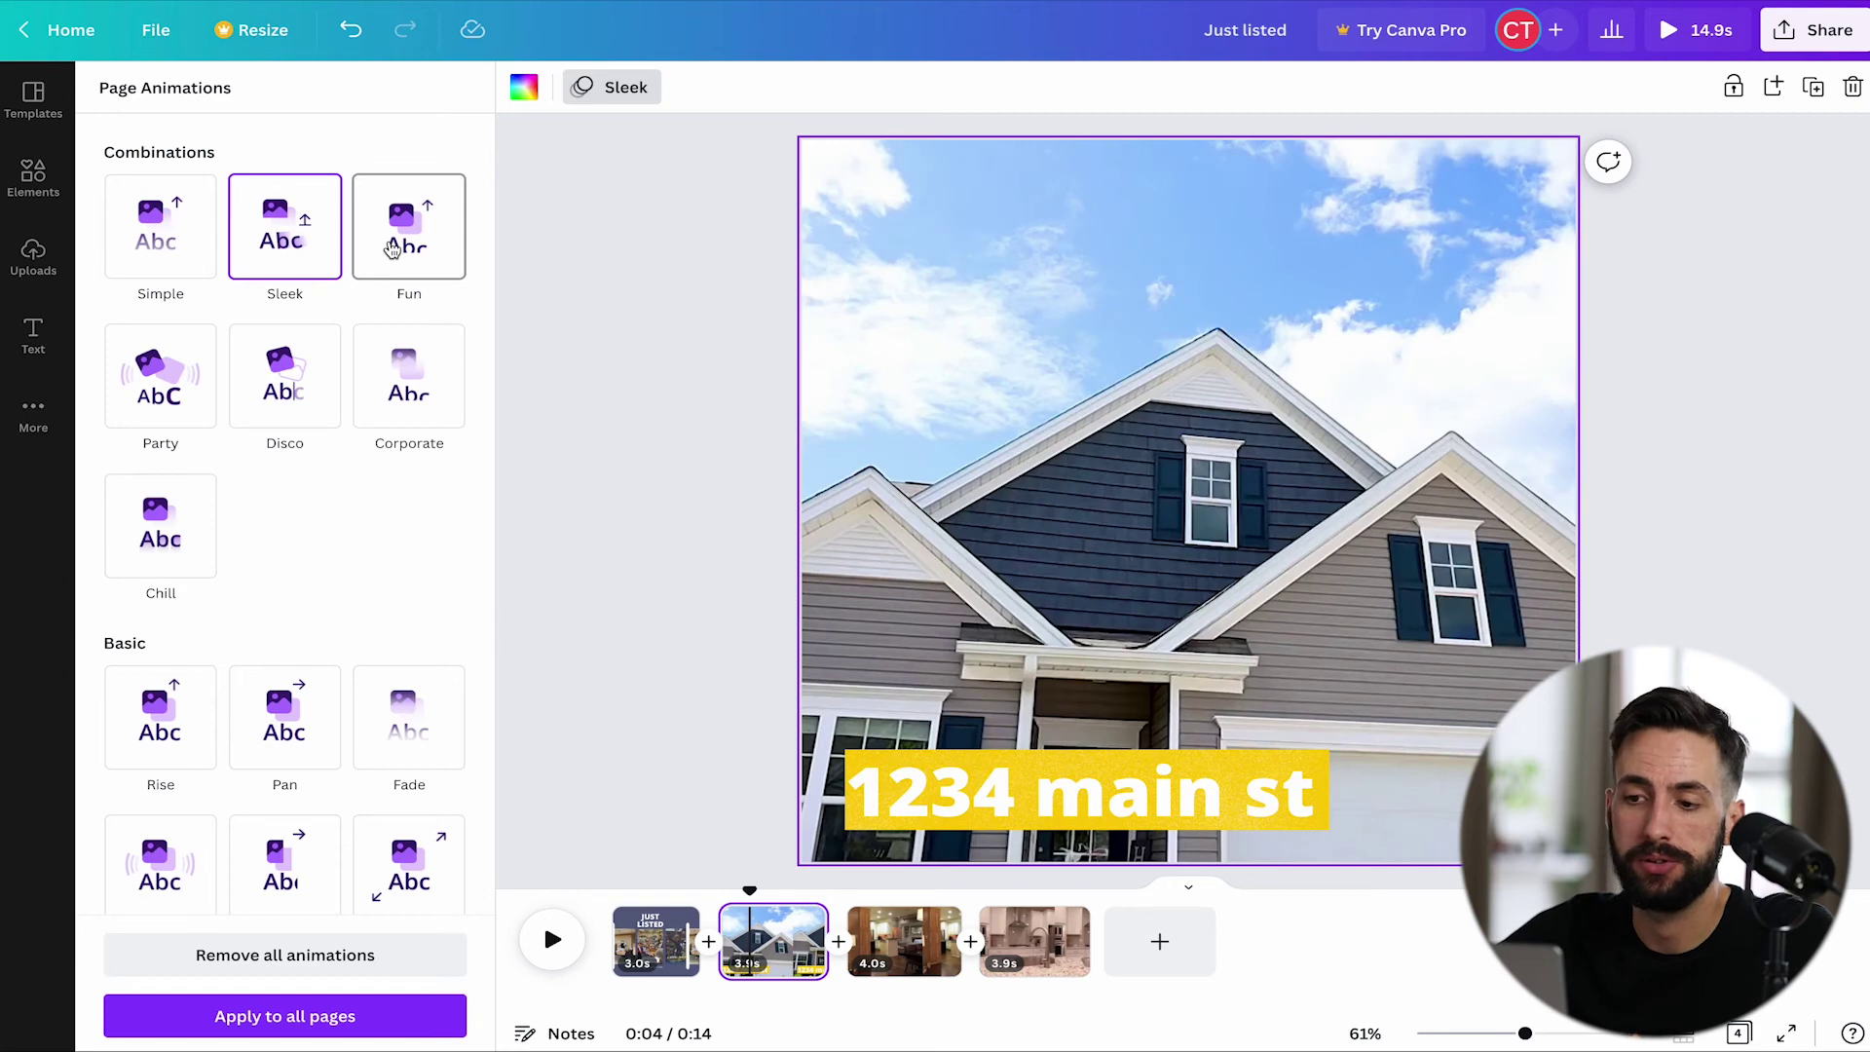
pyautogui.click(391, 249)
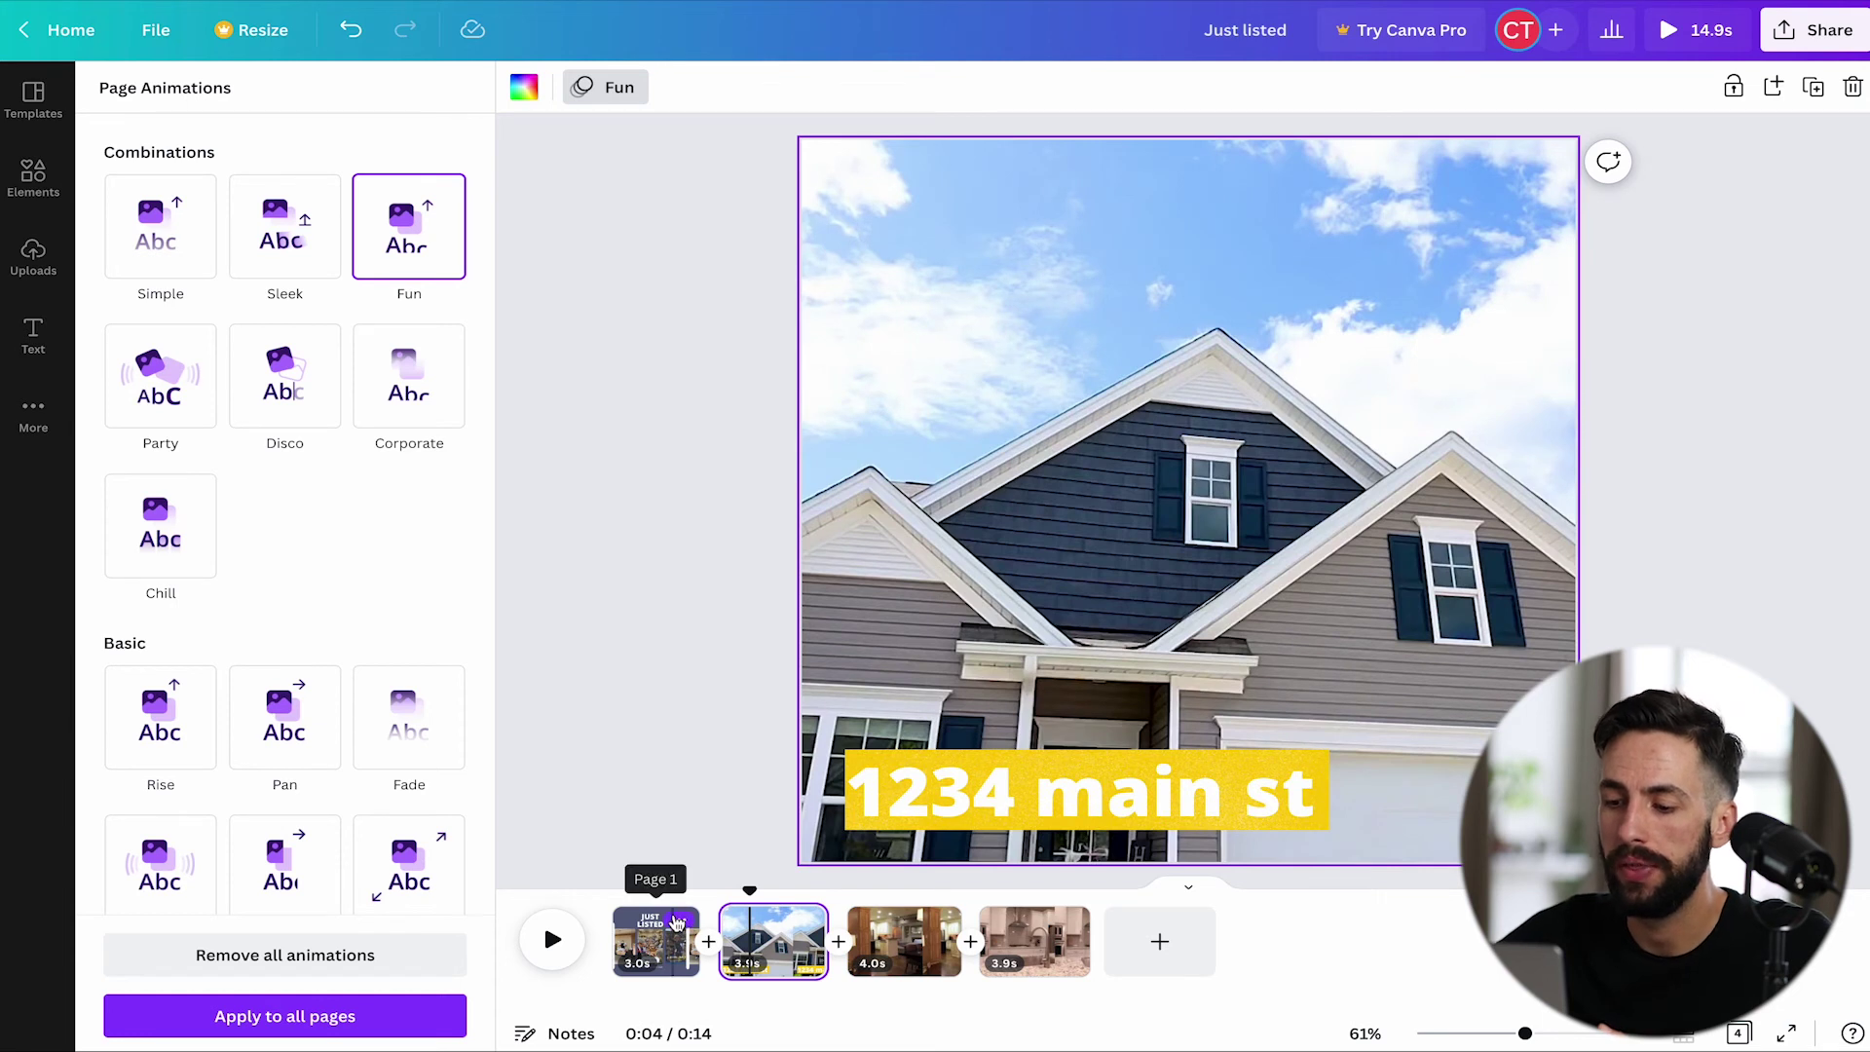
pyautogui.click(620, 405)
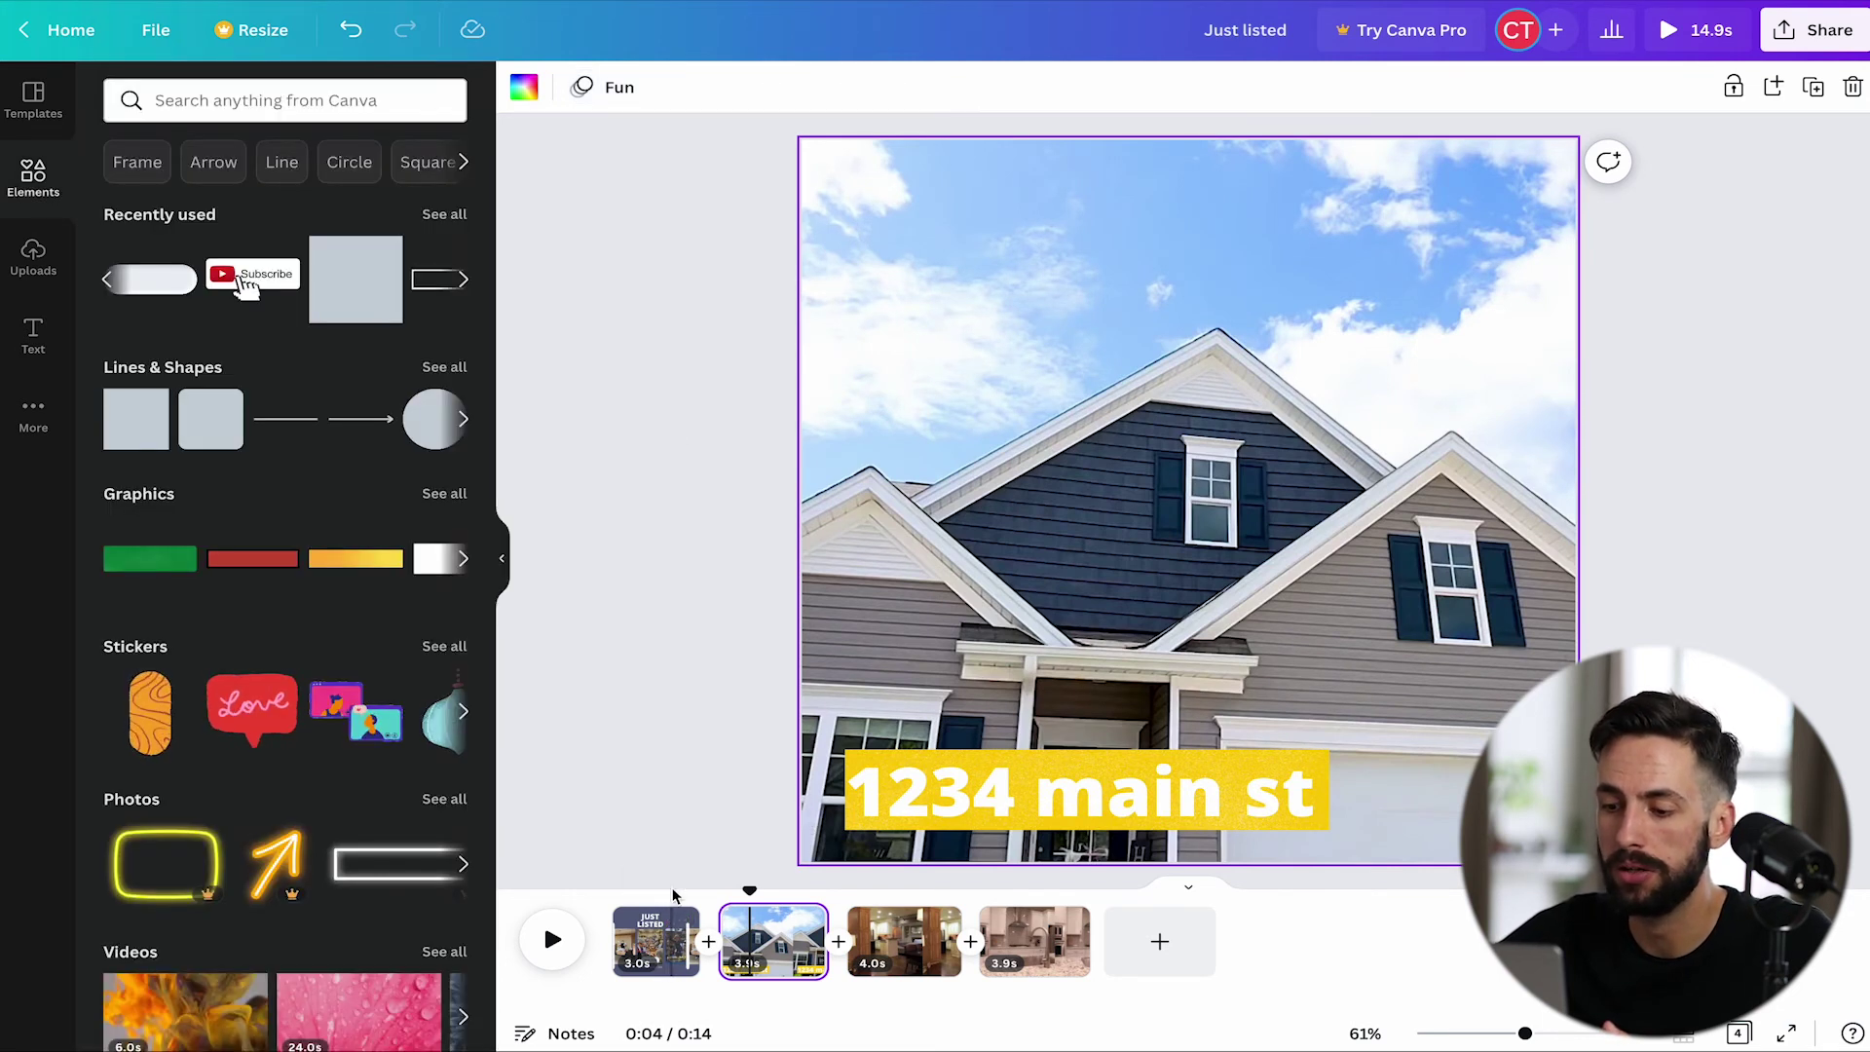
pyautogui.click(546, 935)
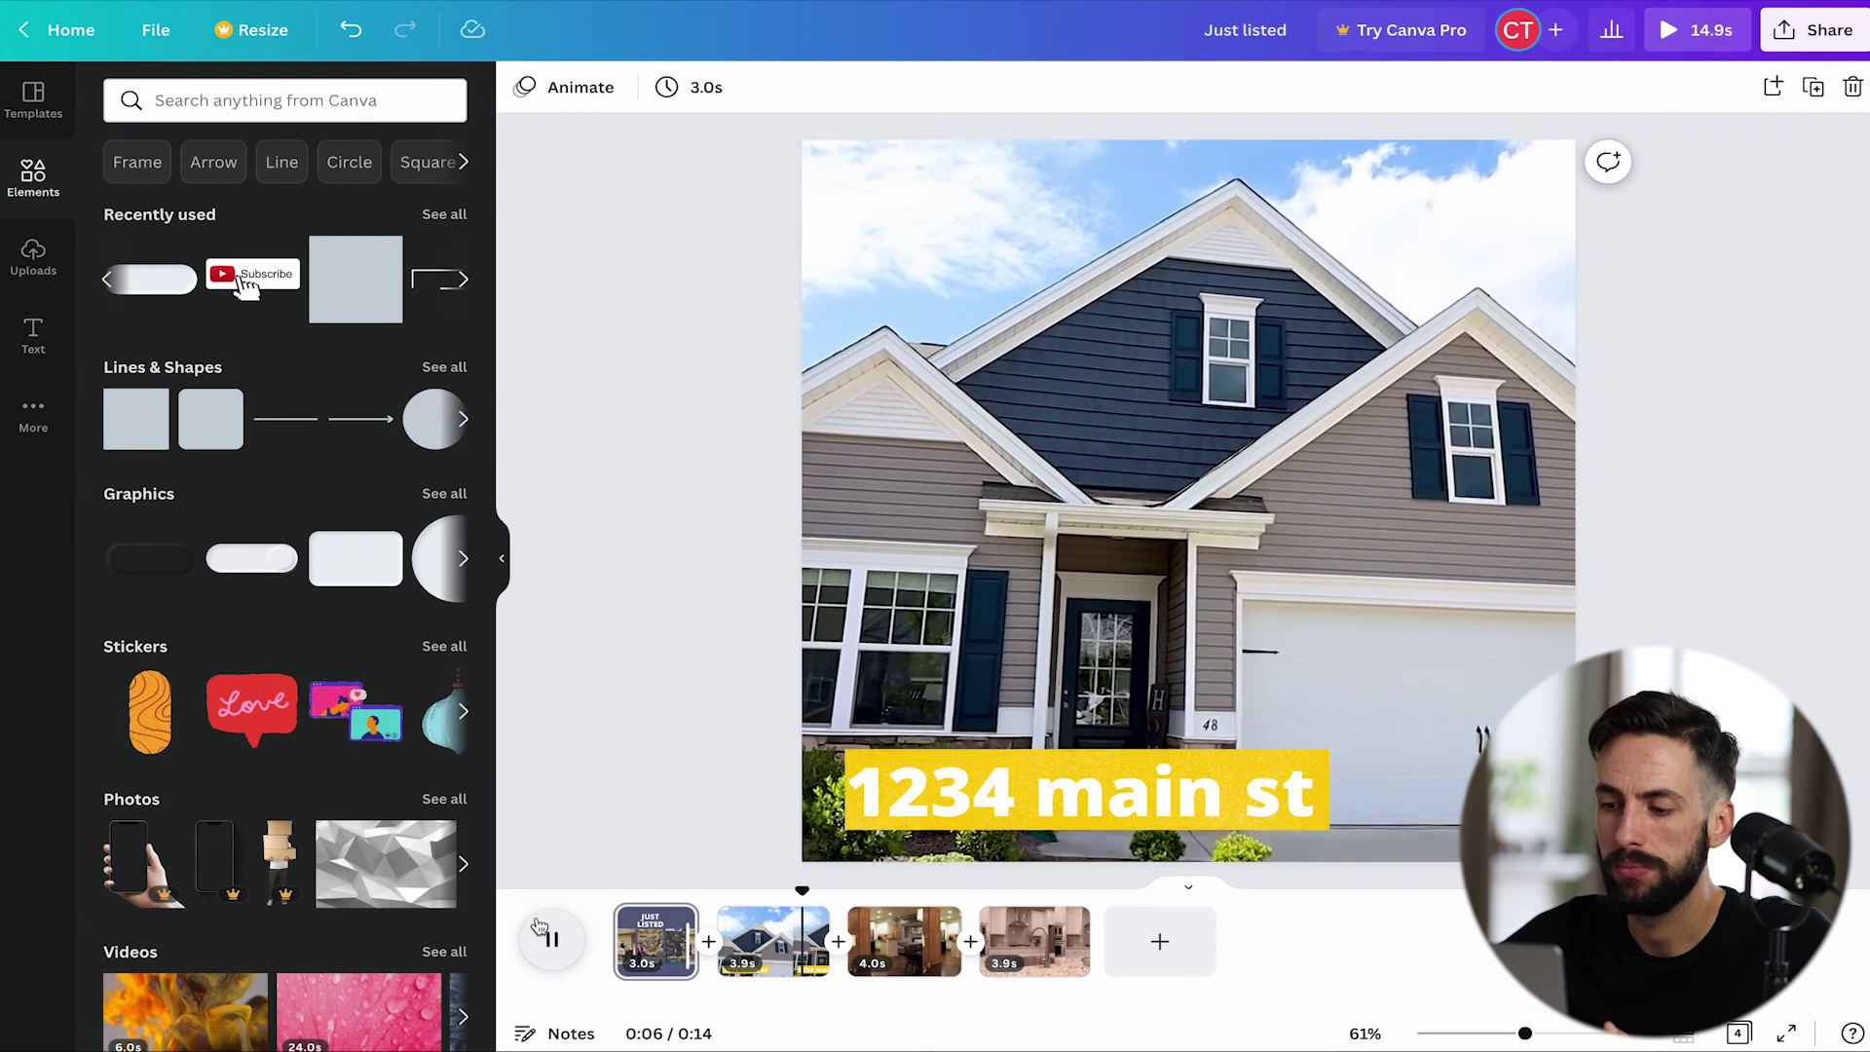
# Stop the preview and copy the 1234 main st caption from page 2 onto the kitchen page
pyautogui.click(539, 925)
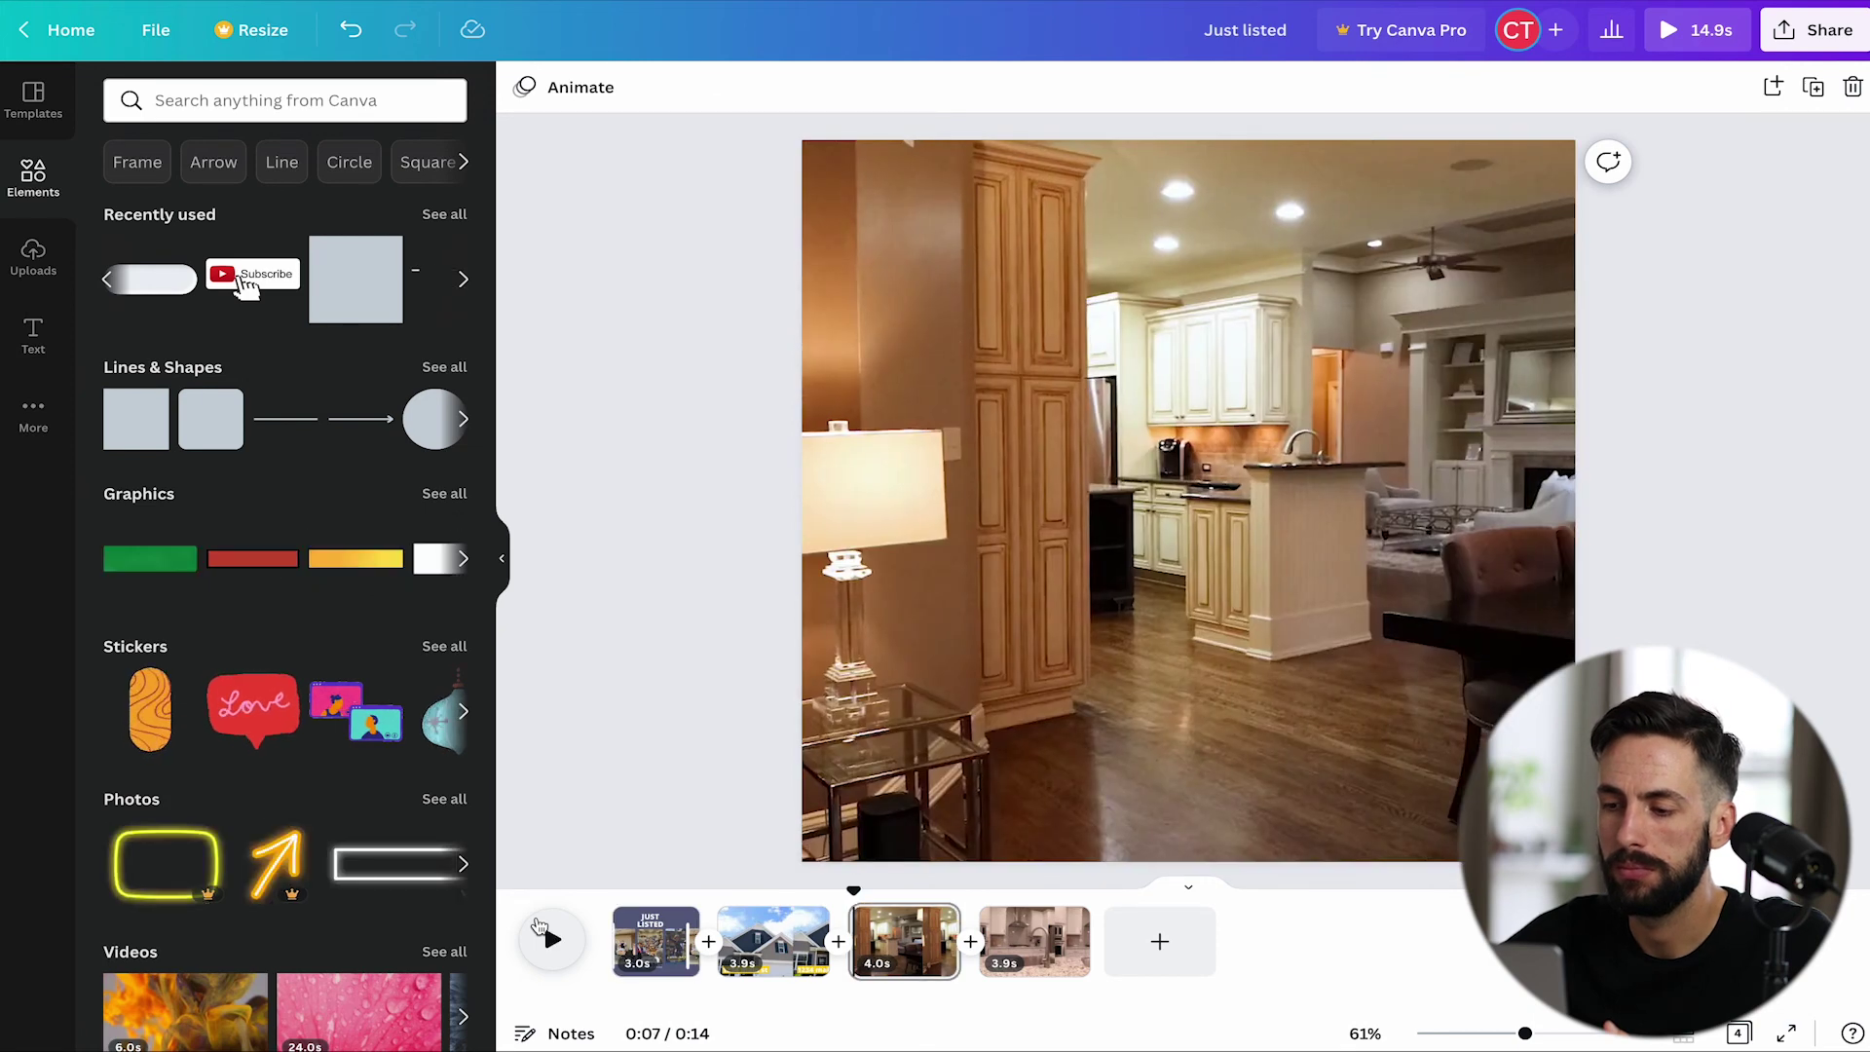
pyautogui.click(794, 963)
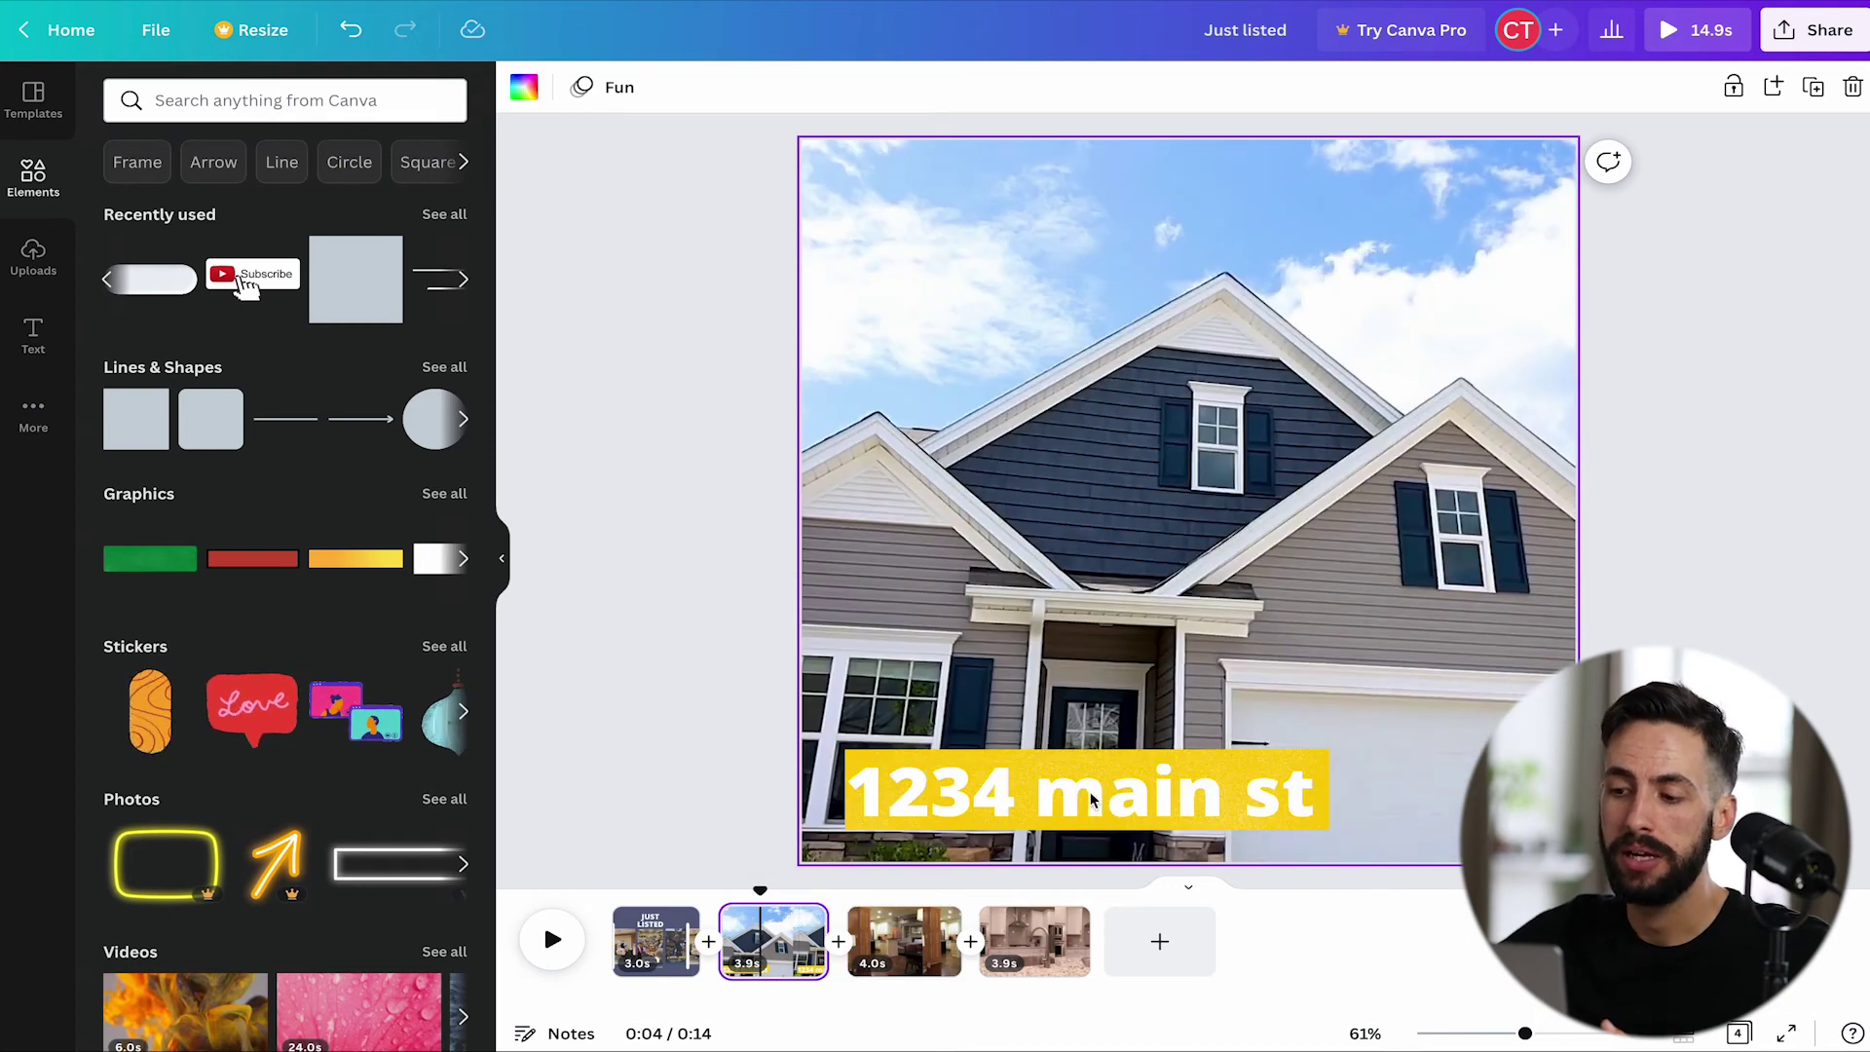
pyautogui.click(1091, 799)
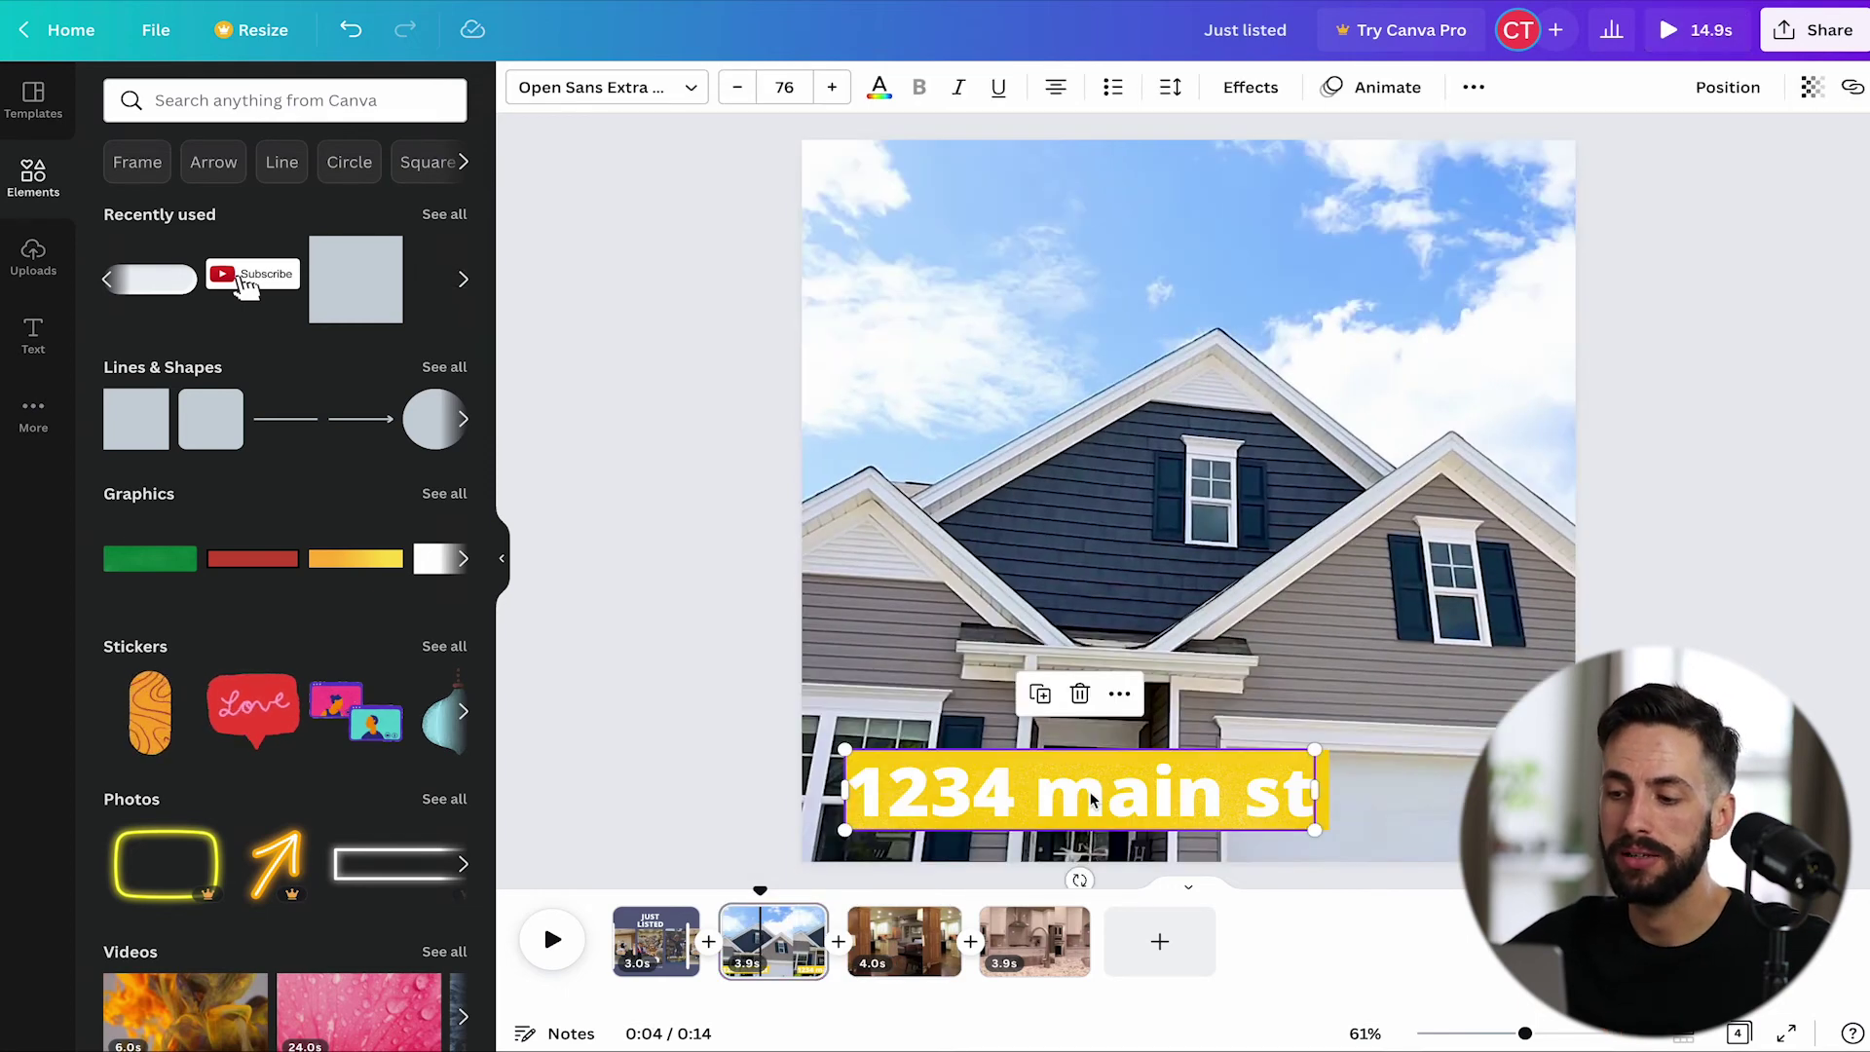
pyautogui.click(1338, 776)
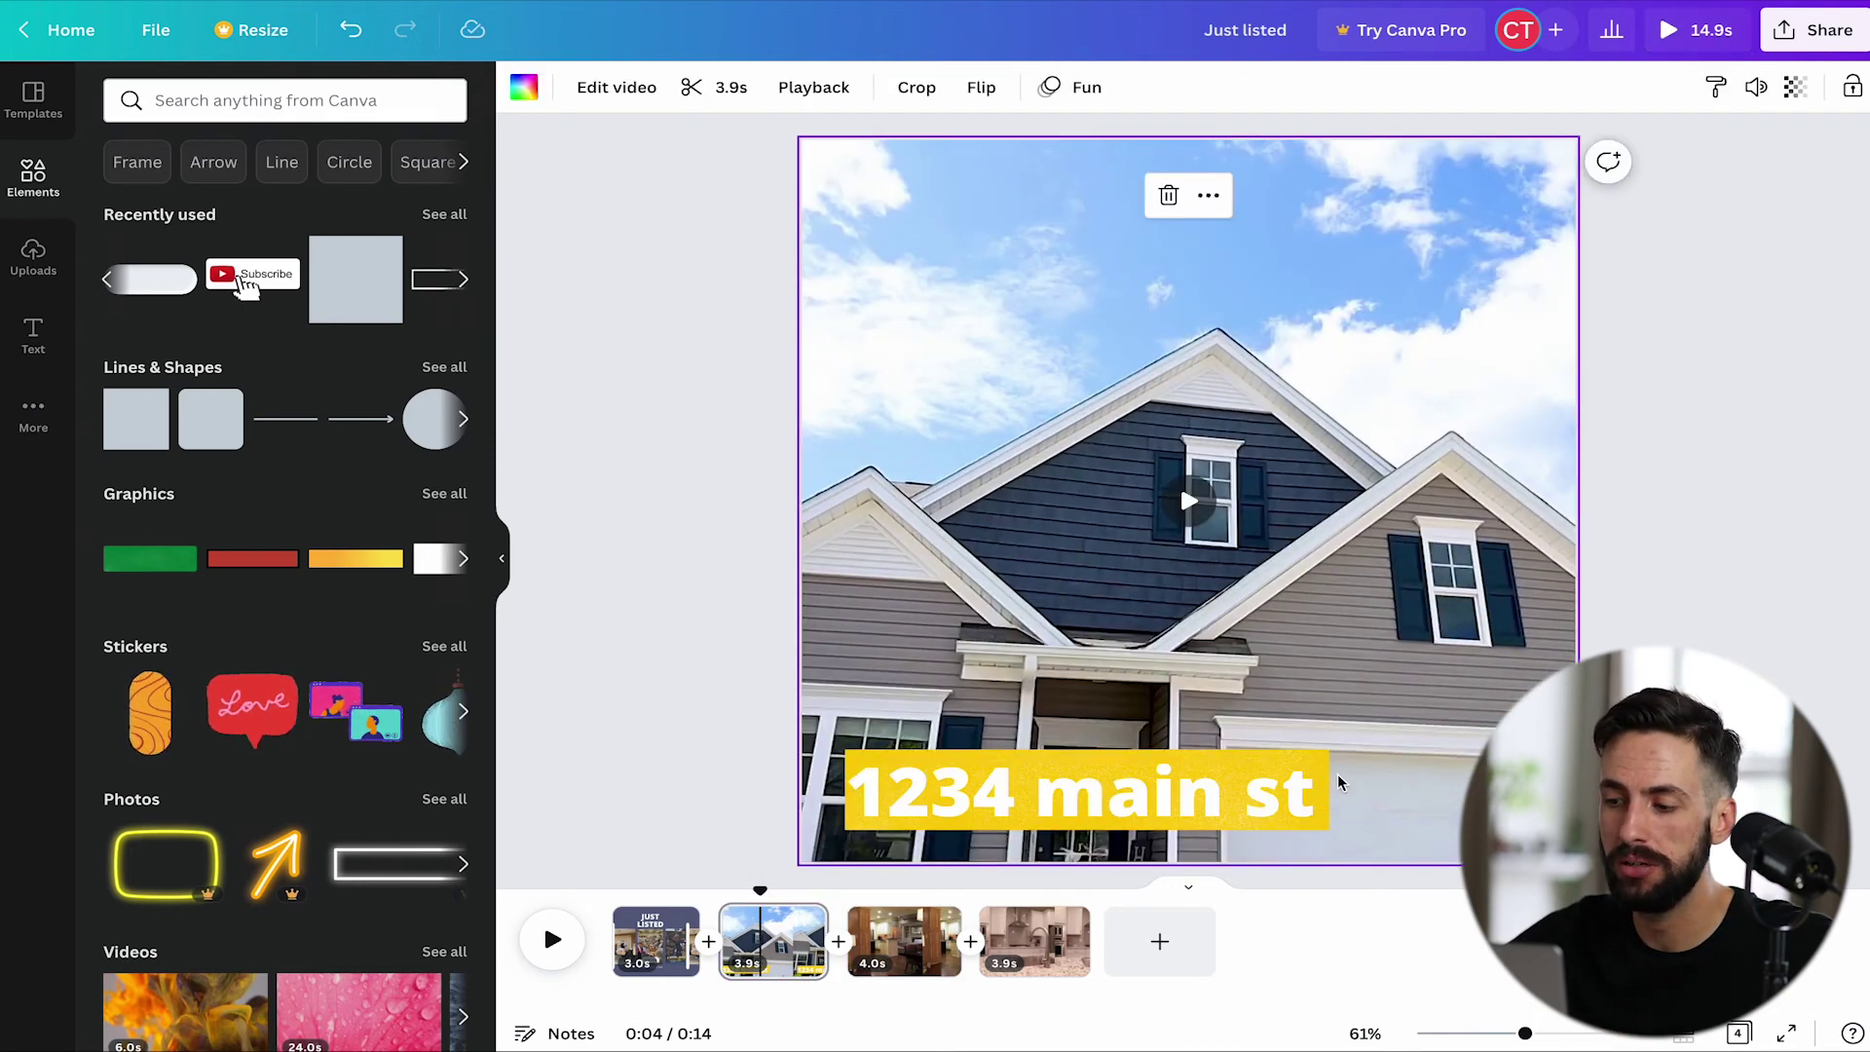
pyautogui.click(1325, 784)
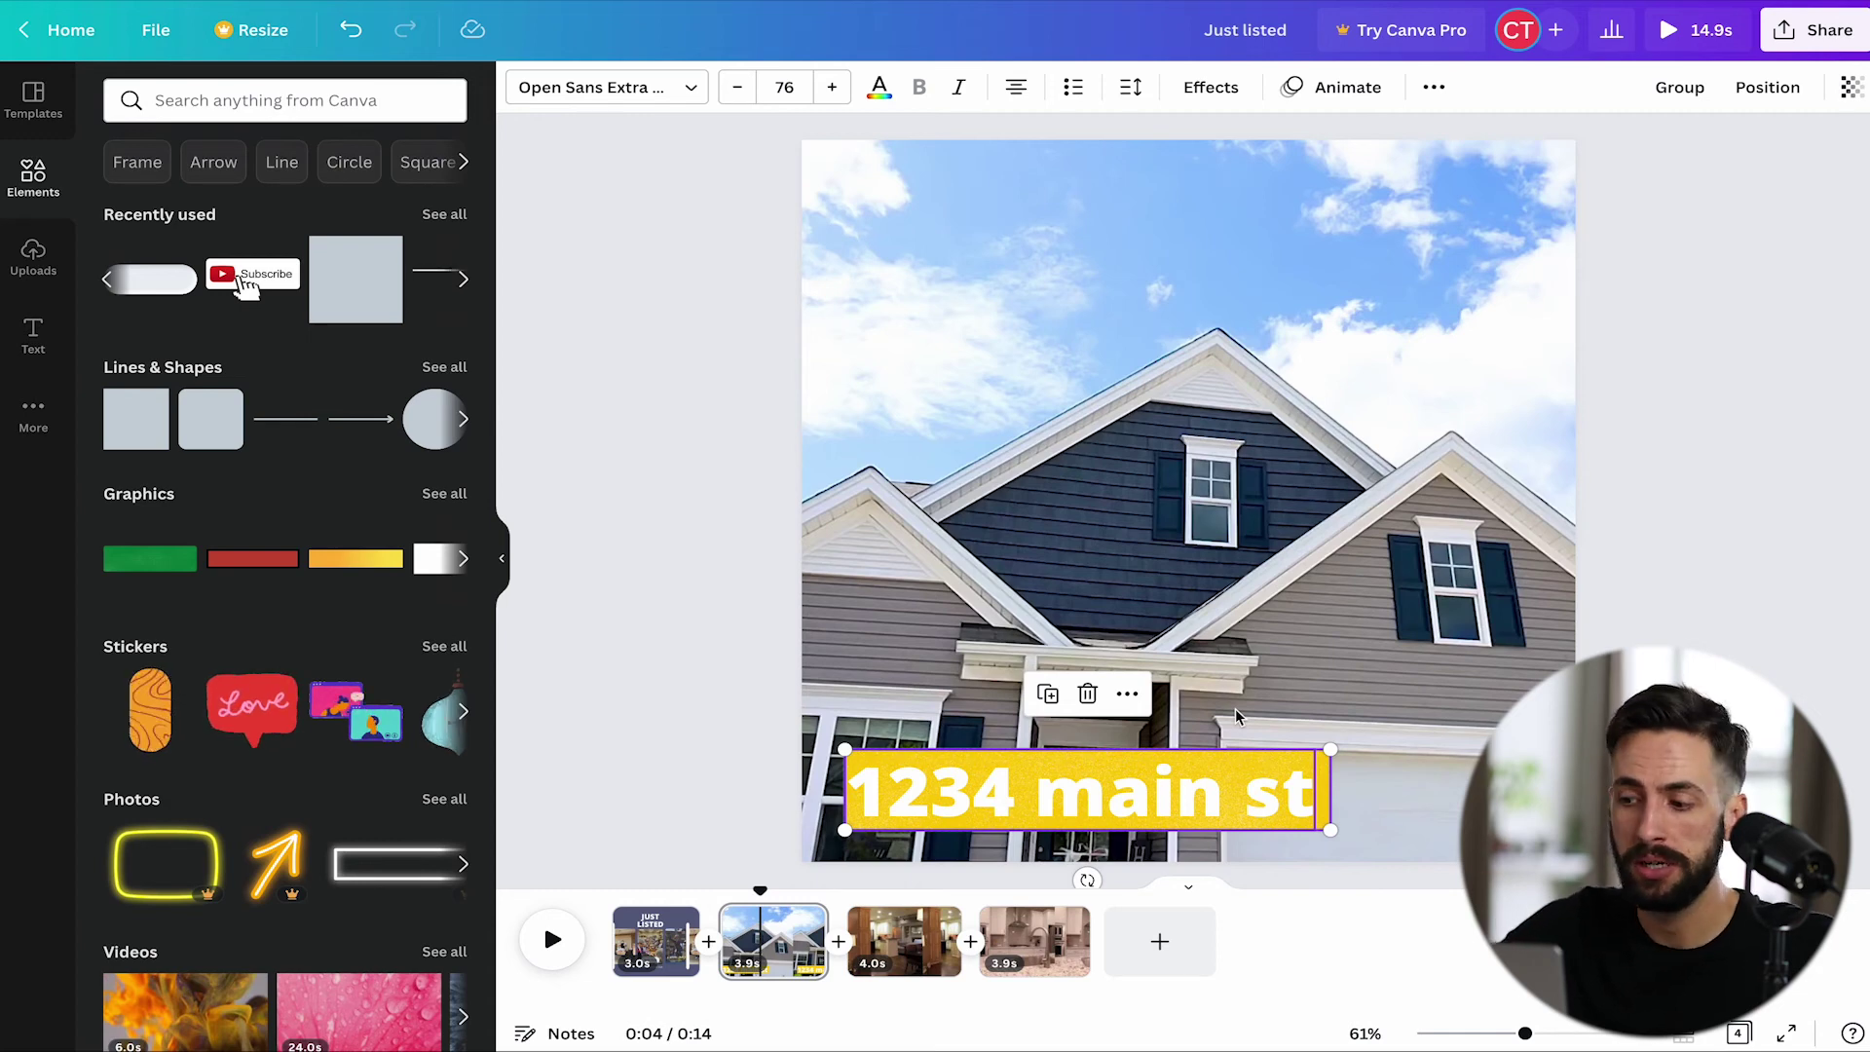
pyautogui.click(911, 943)
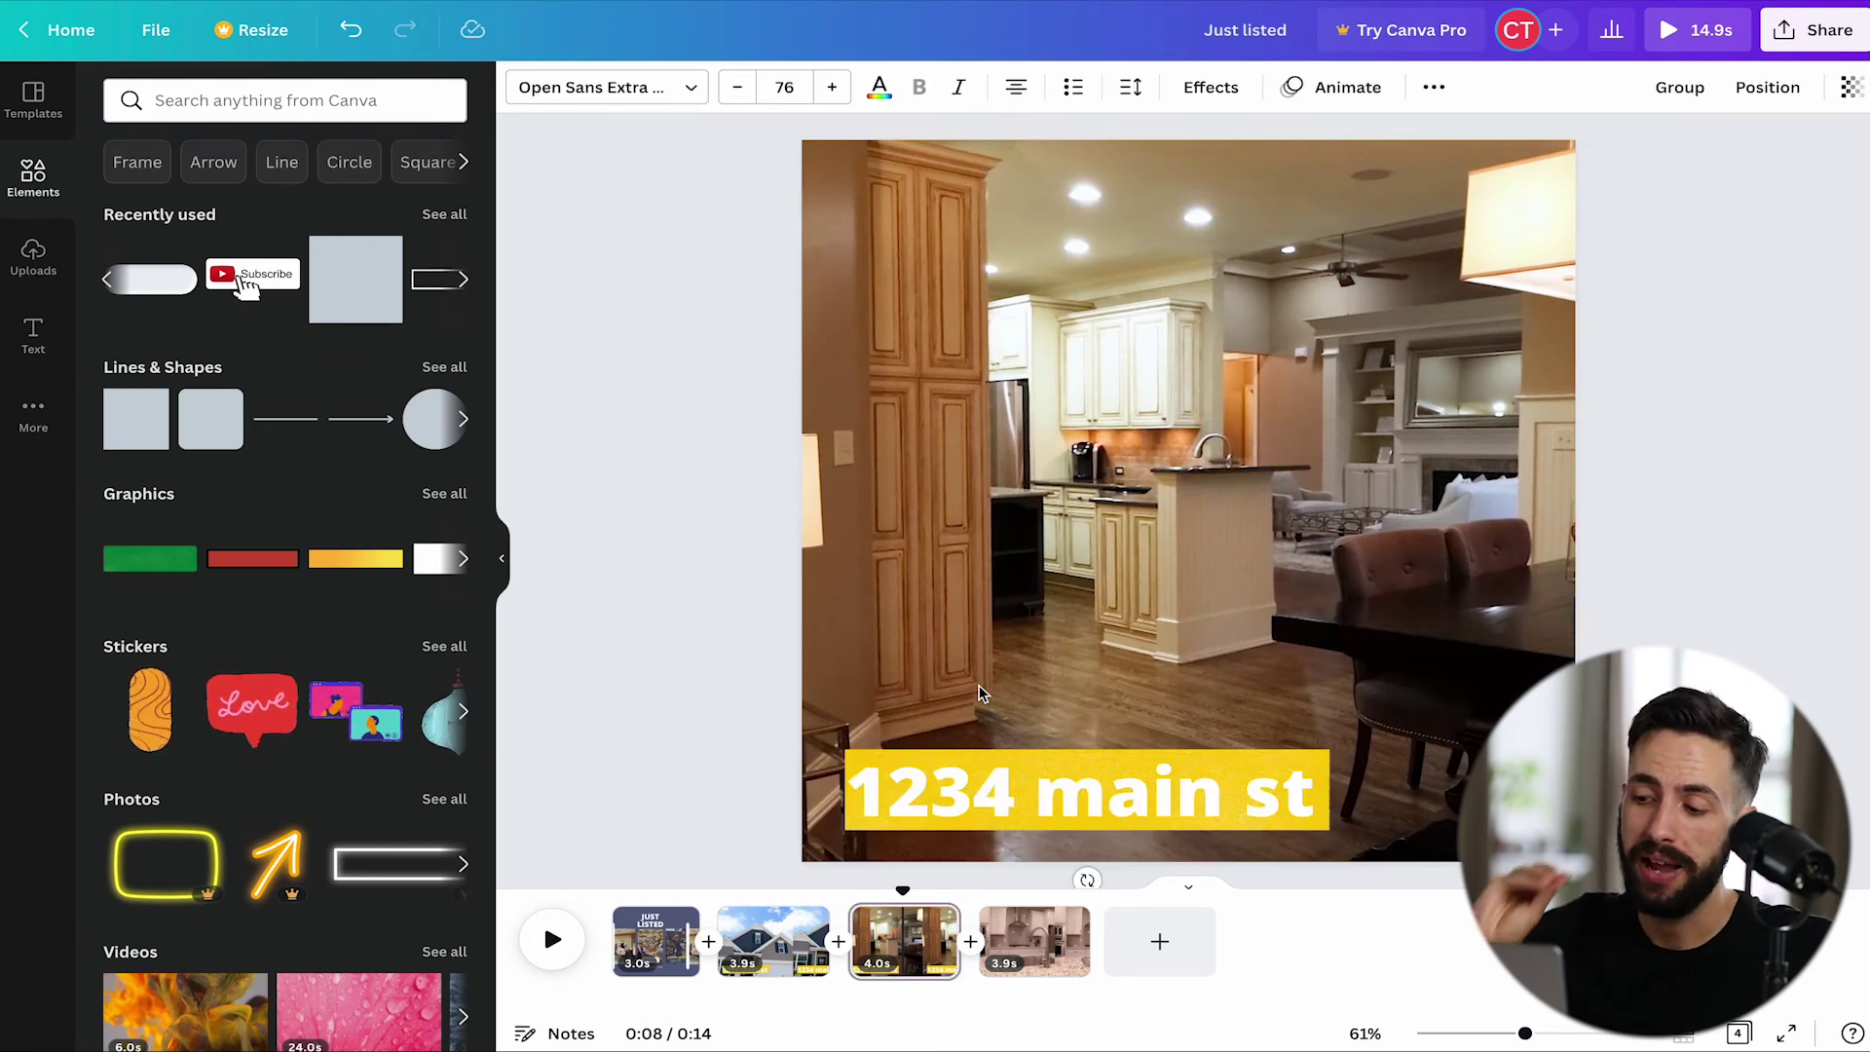
# Change the kitchen page caption to '4 bed 3 bath' and preview from the house page
pyautogui.doubleClick(1072, 795)
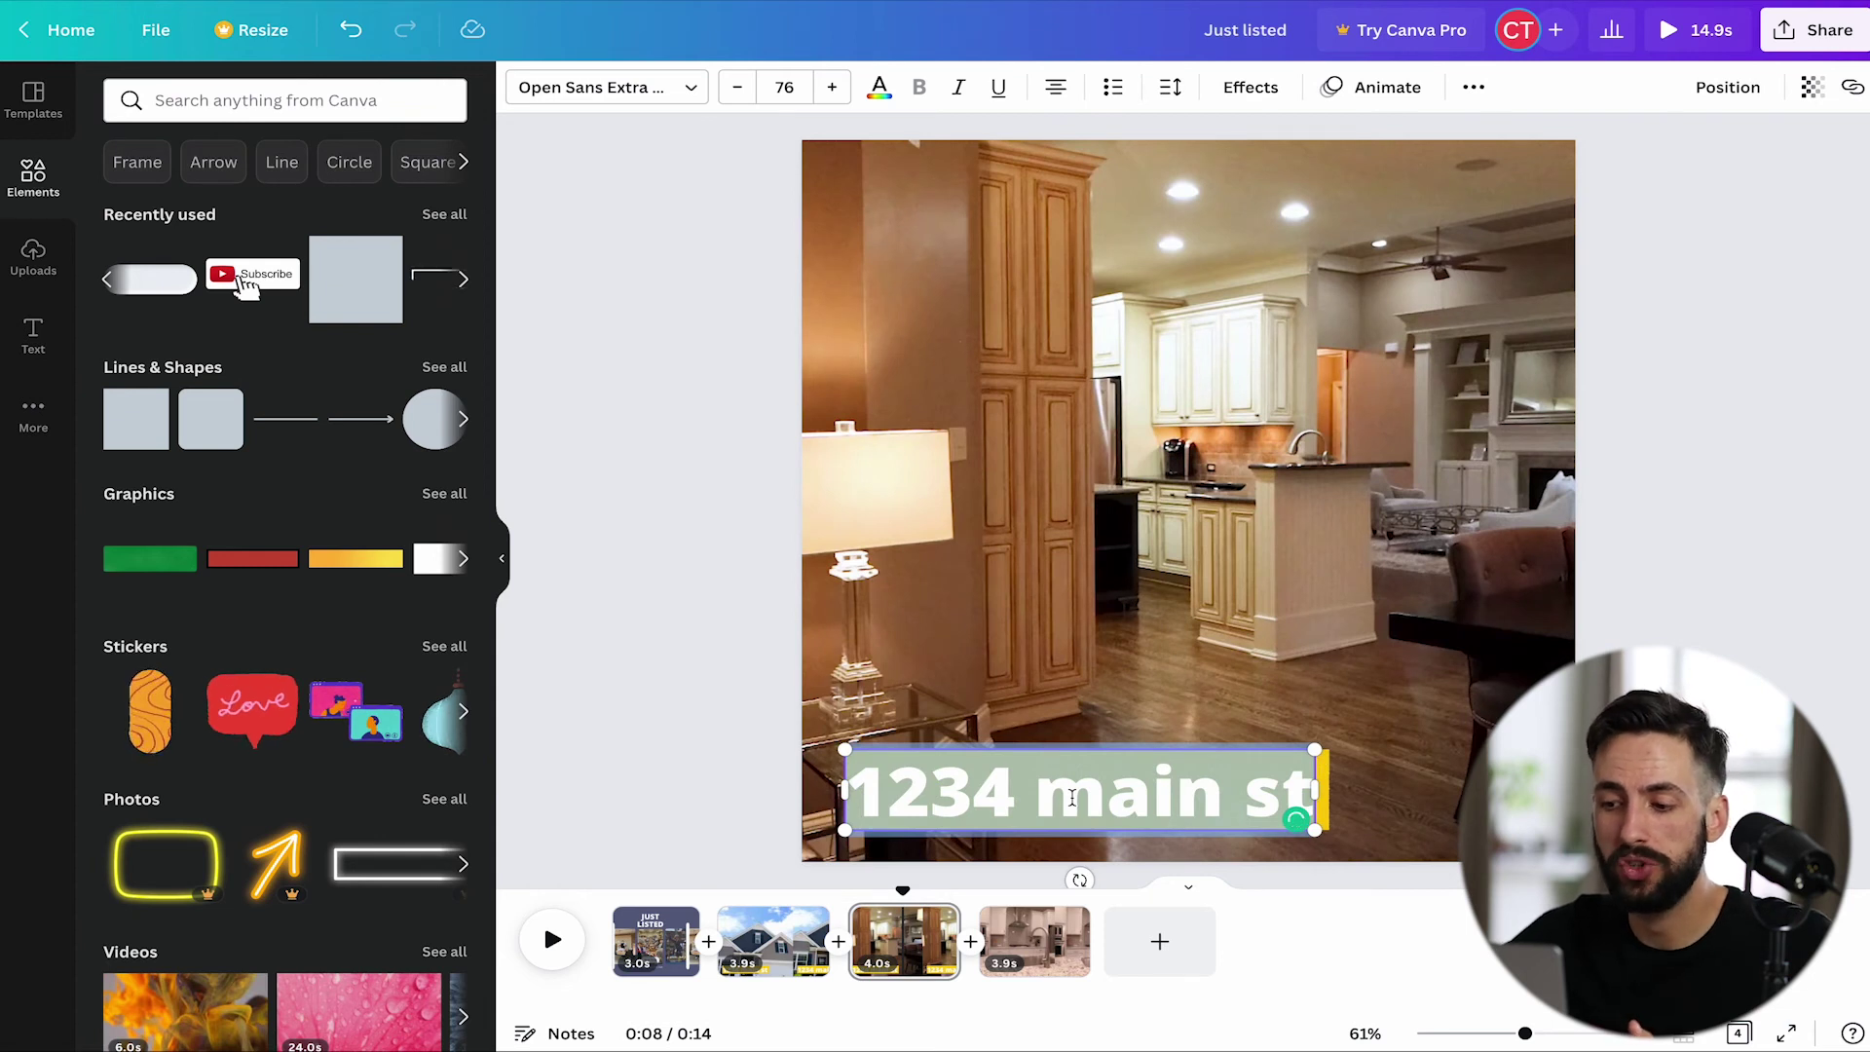
pyautogui.write('4 bed')
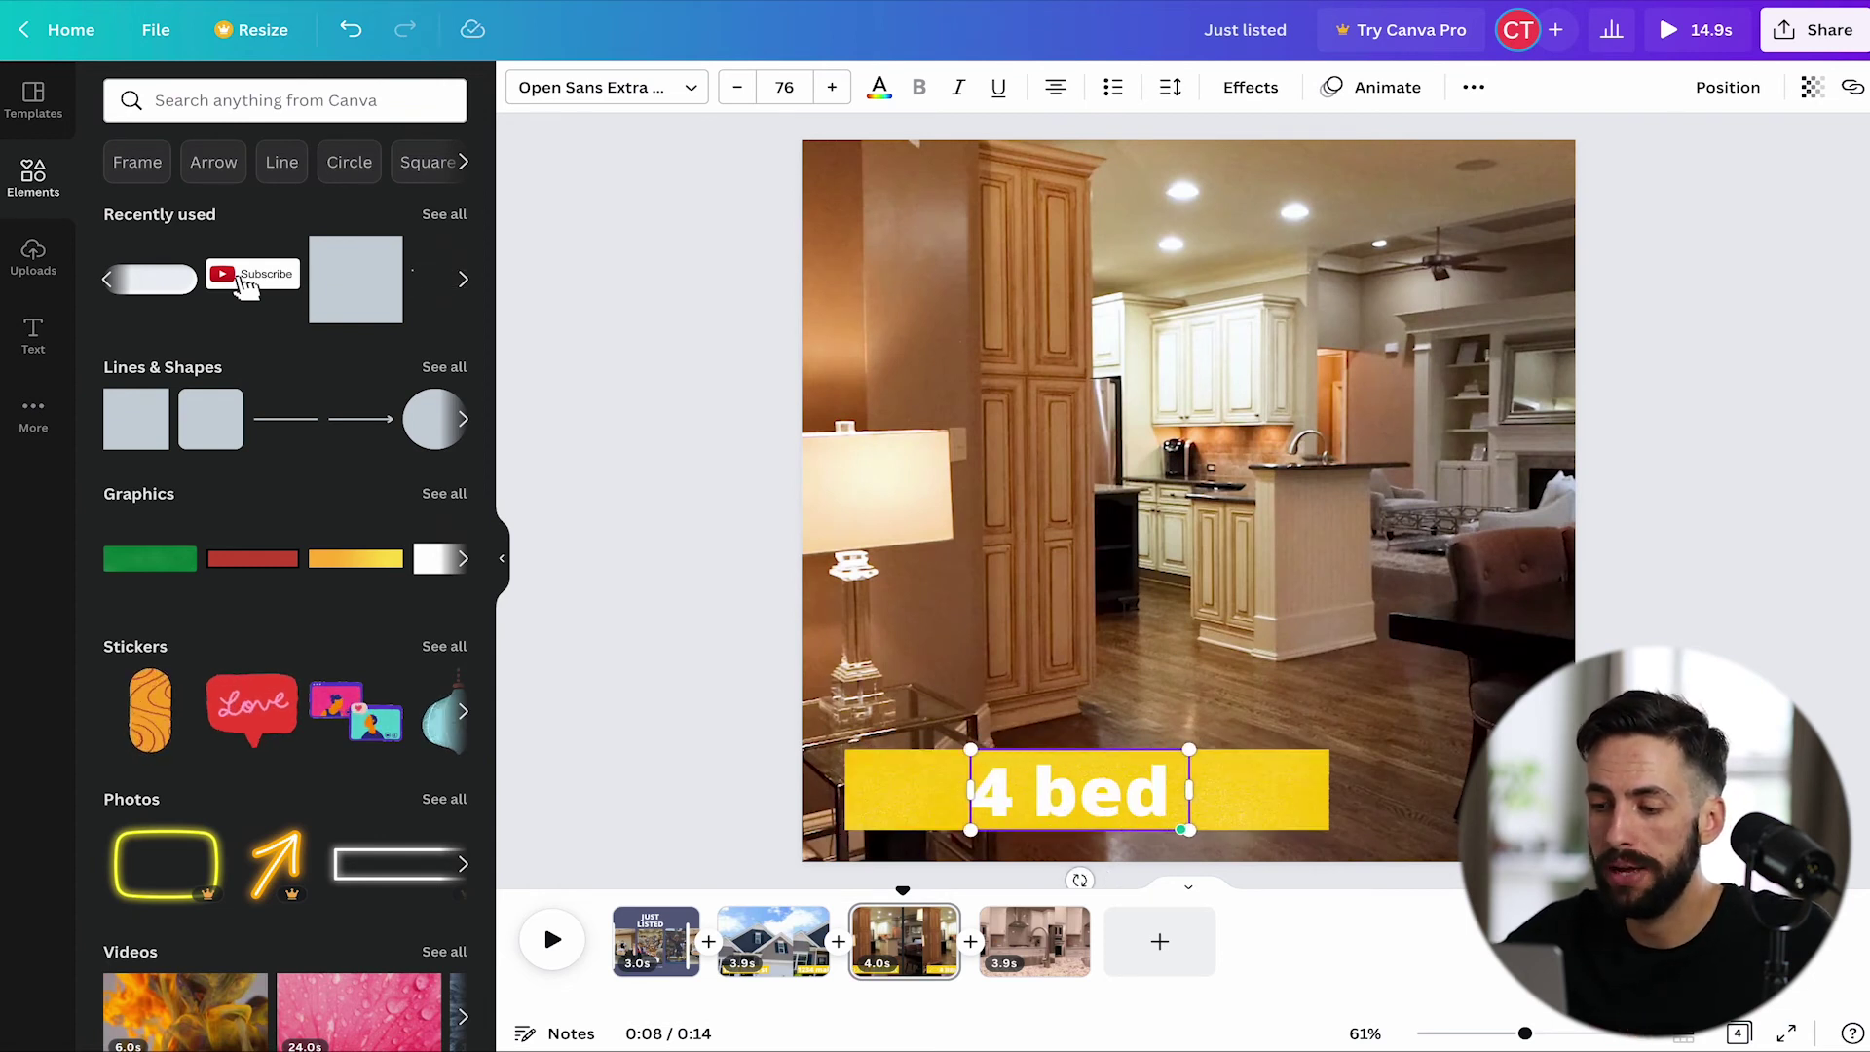
pyautogui.write(' 3 bath')
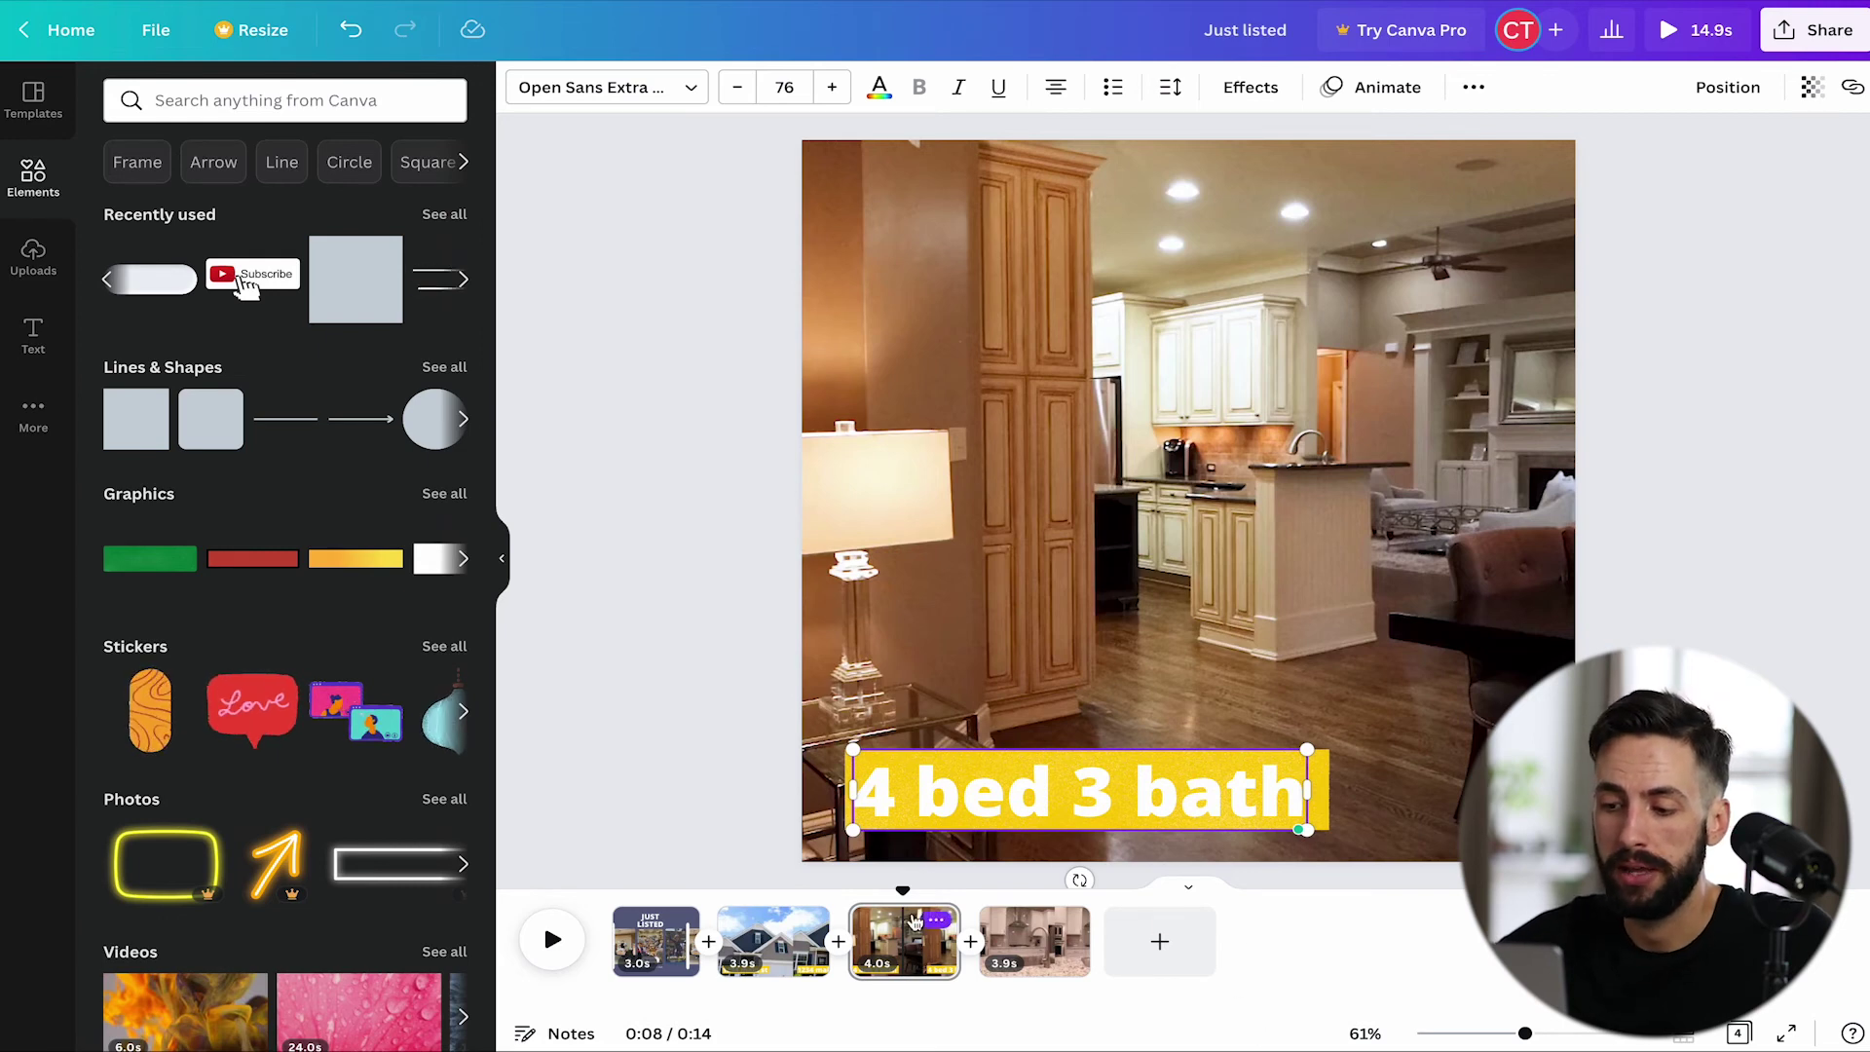
pyautogui.click(812, 921)
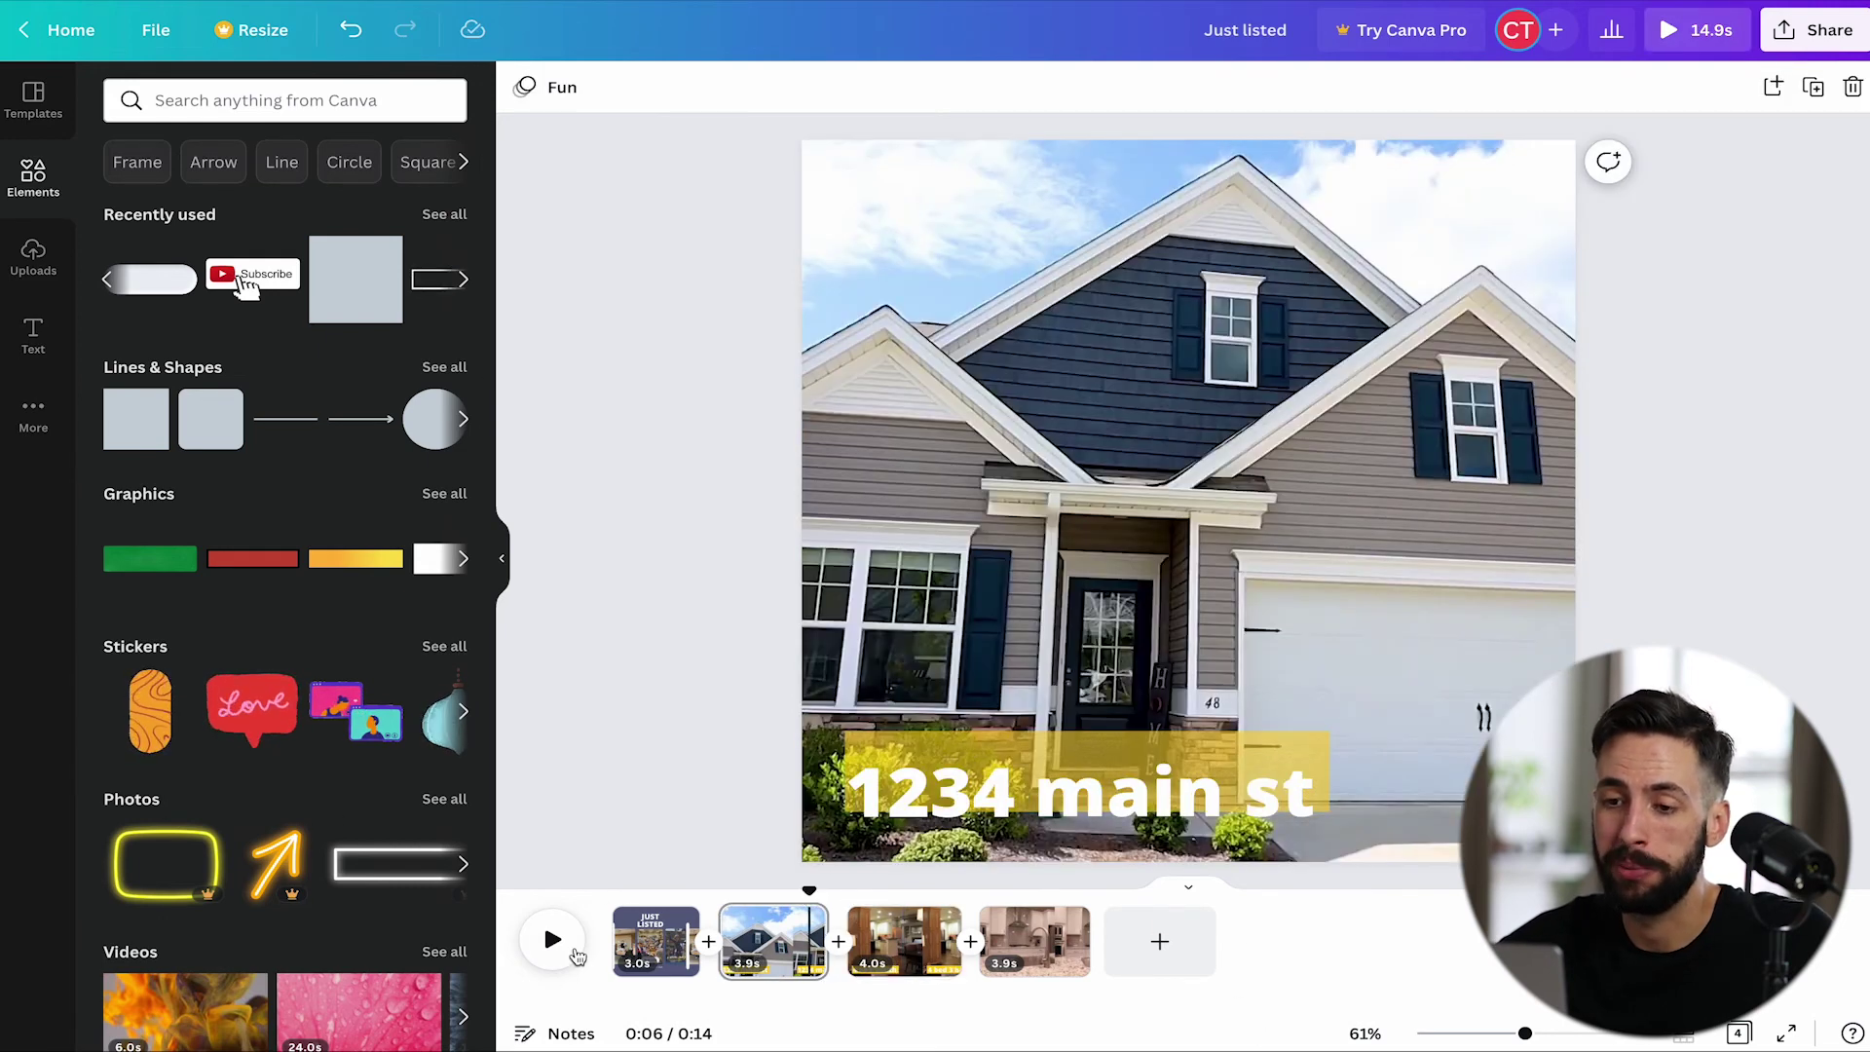
pyautogui.click(551, 941)
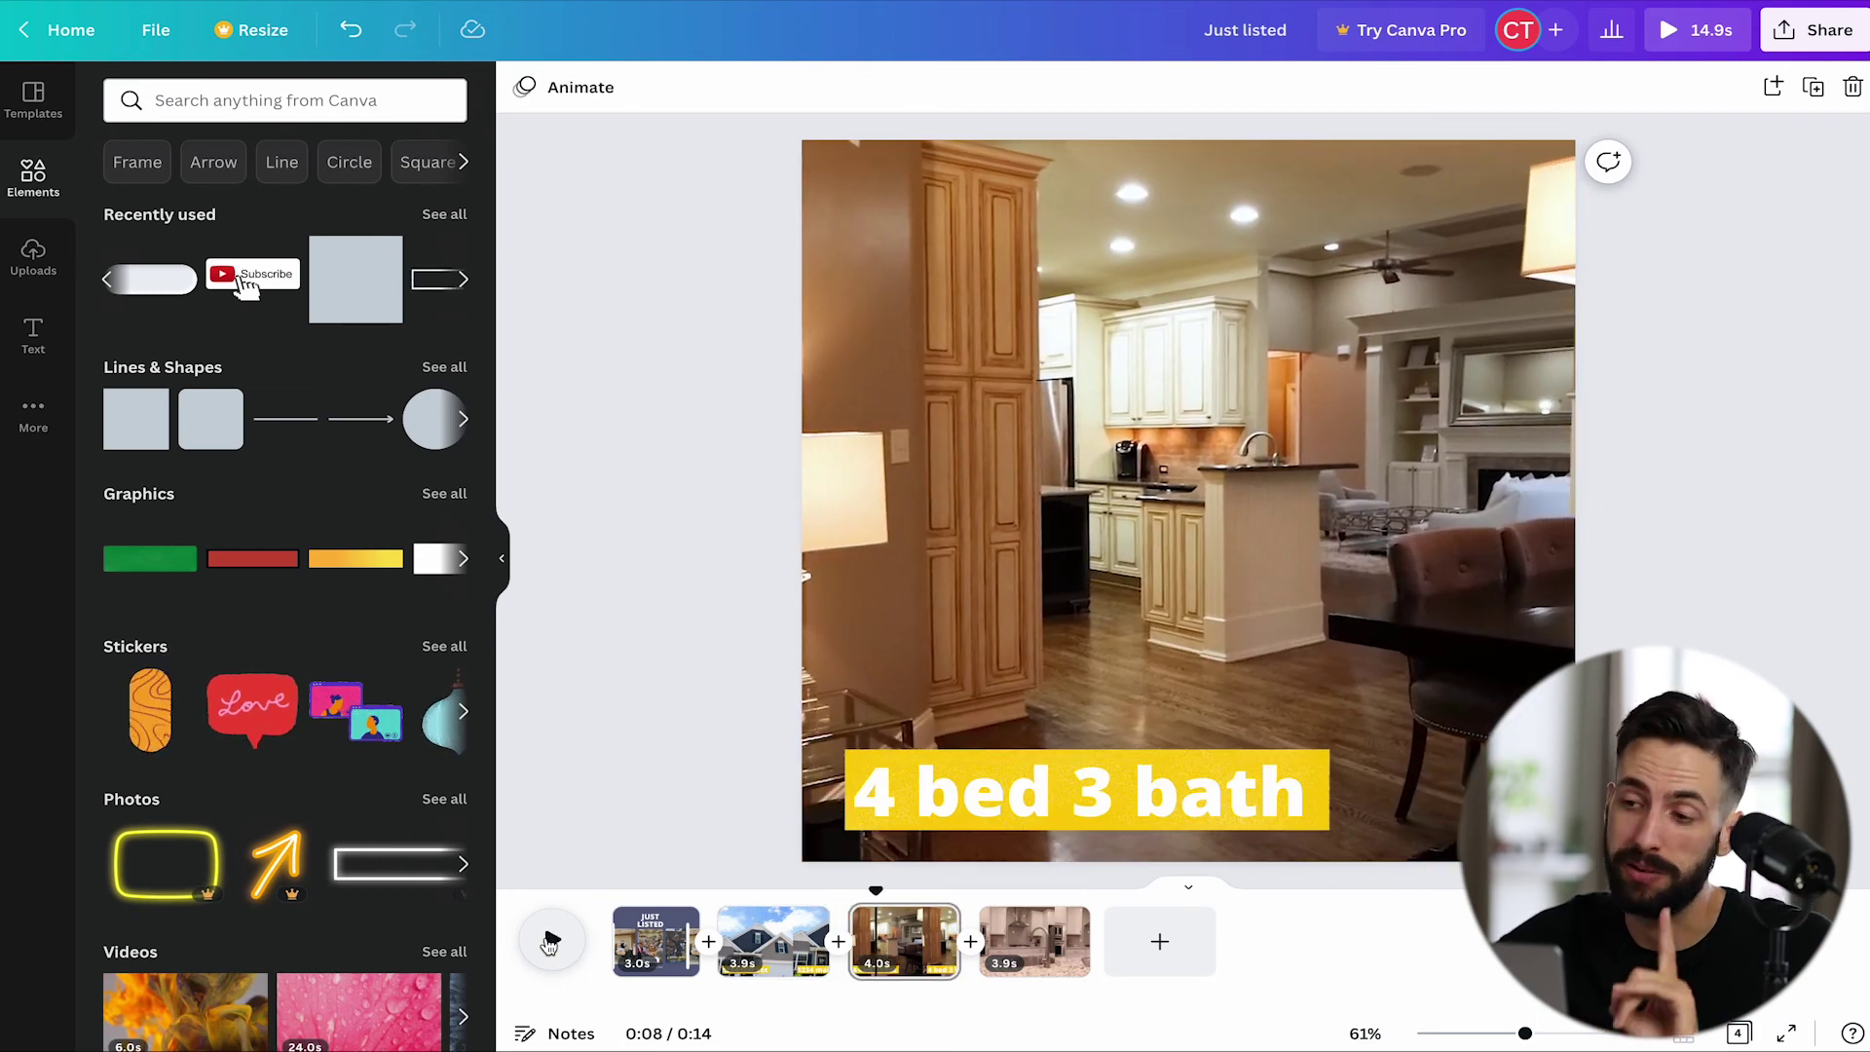
pyautogui.click(575, 97)
# Apply the Fun page animation to the kitchen page with its yellow '4 bed 3 bath' caption
pyautogui.click(434, 219)
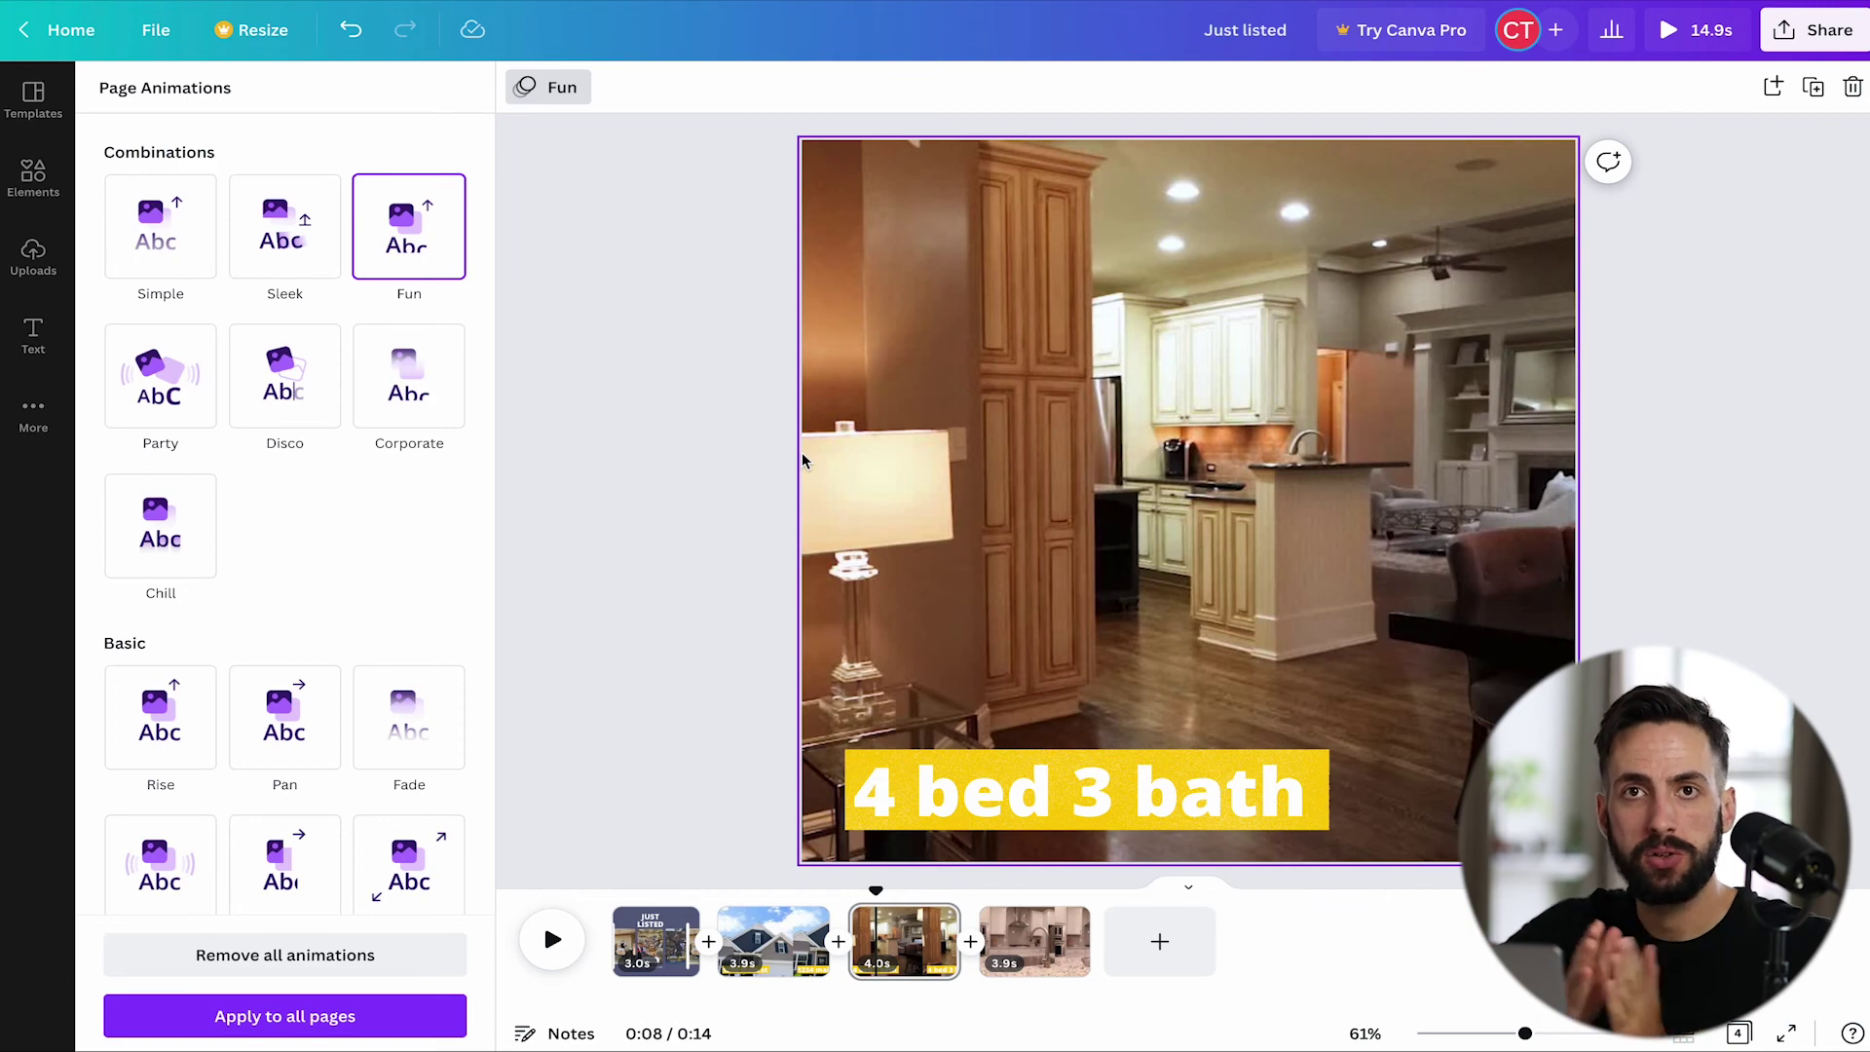
# Duplicate page 1's JUST LISTED card and move the copy to the end, making an 18.0s video
pyautogui.click(672, 952)
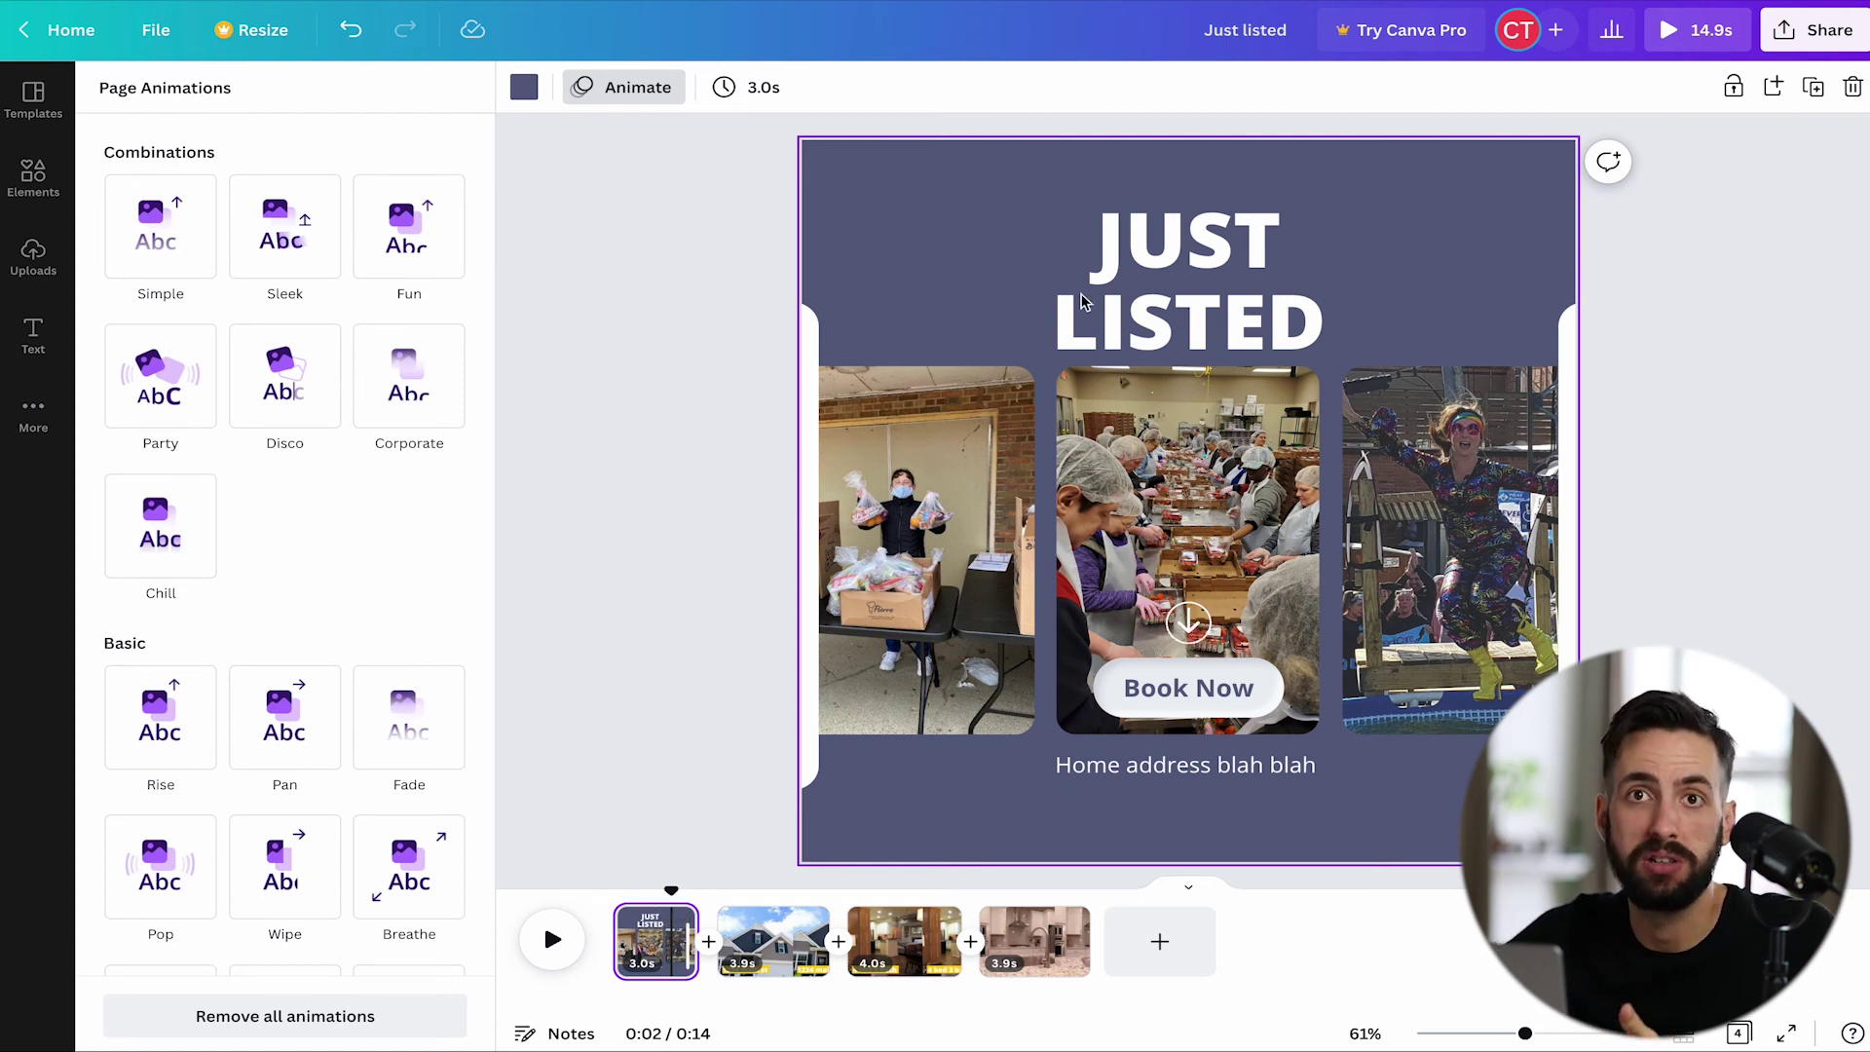
pyautogui.rightClick(657, 940)
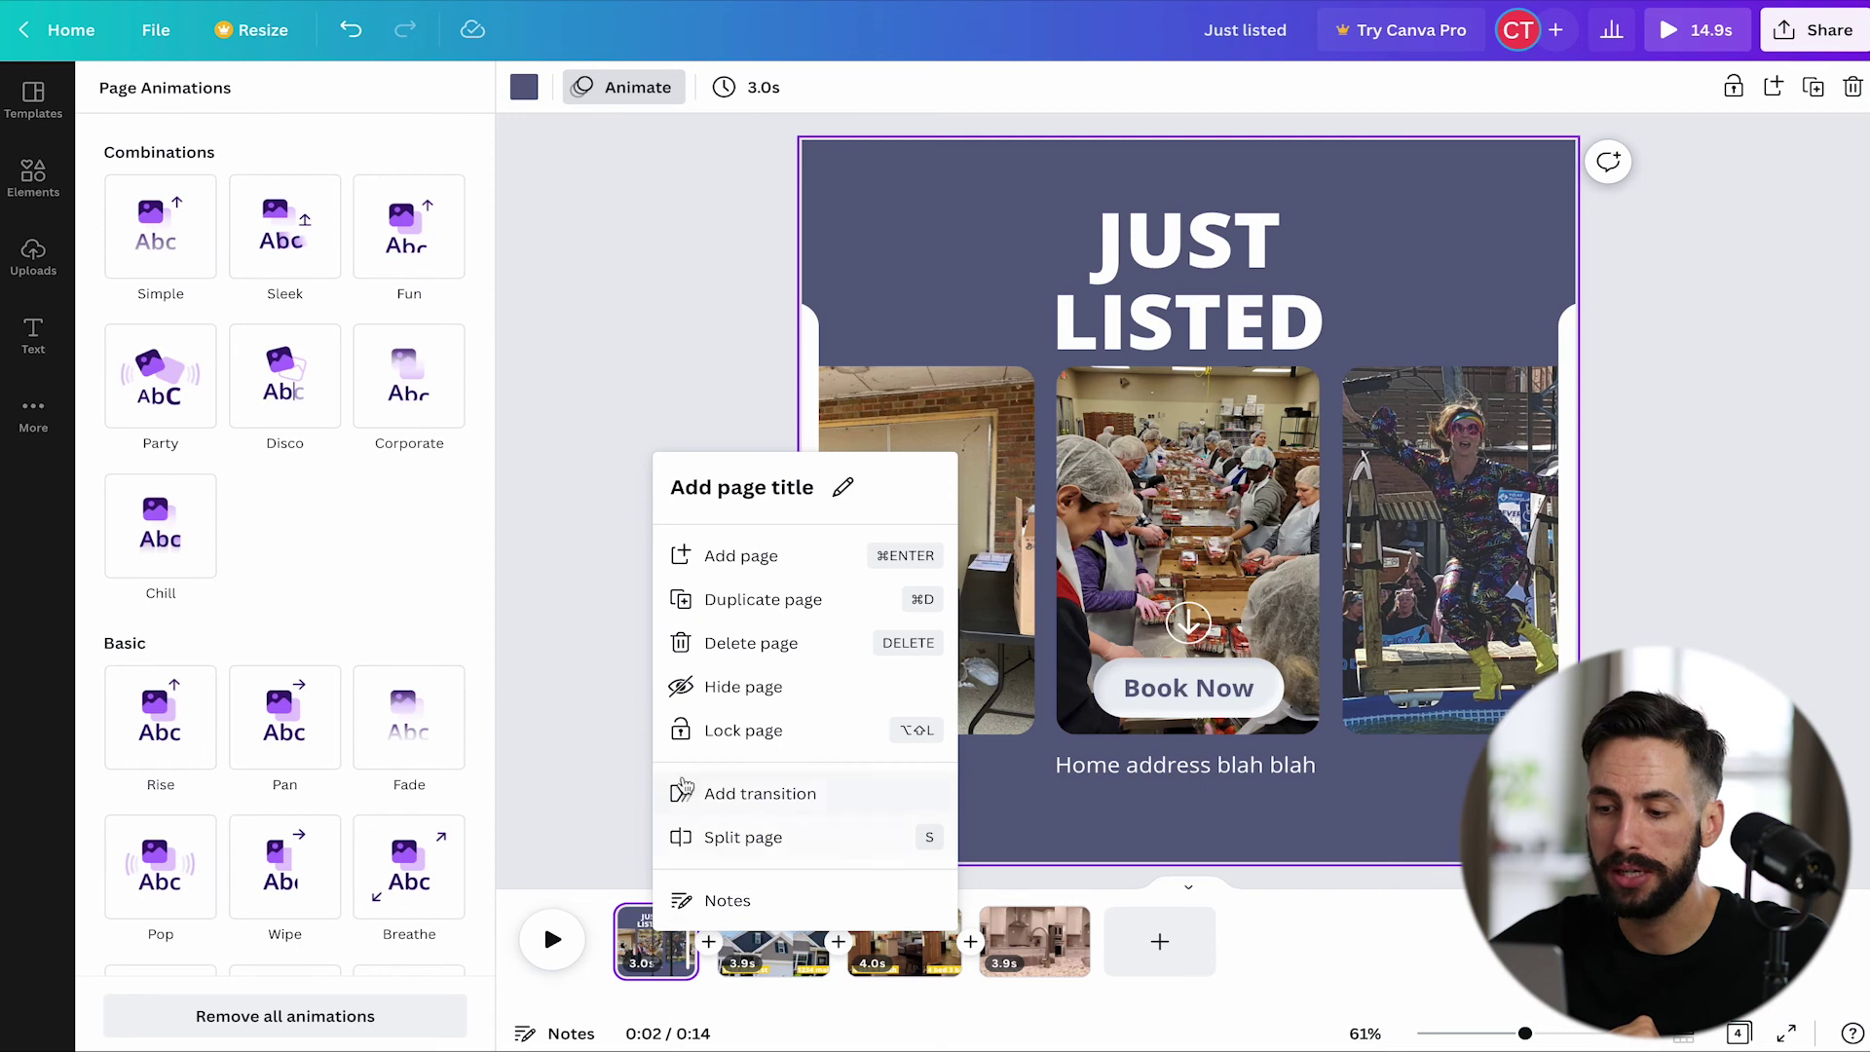
pyautogui.click(770, 604)
pyautogui.moveTo(764, 940); pyautogui.dragTo(1174, 941)
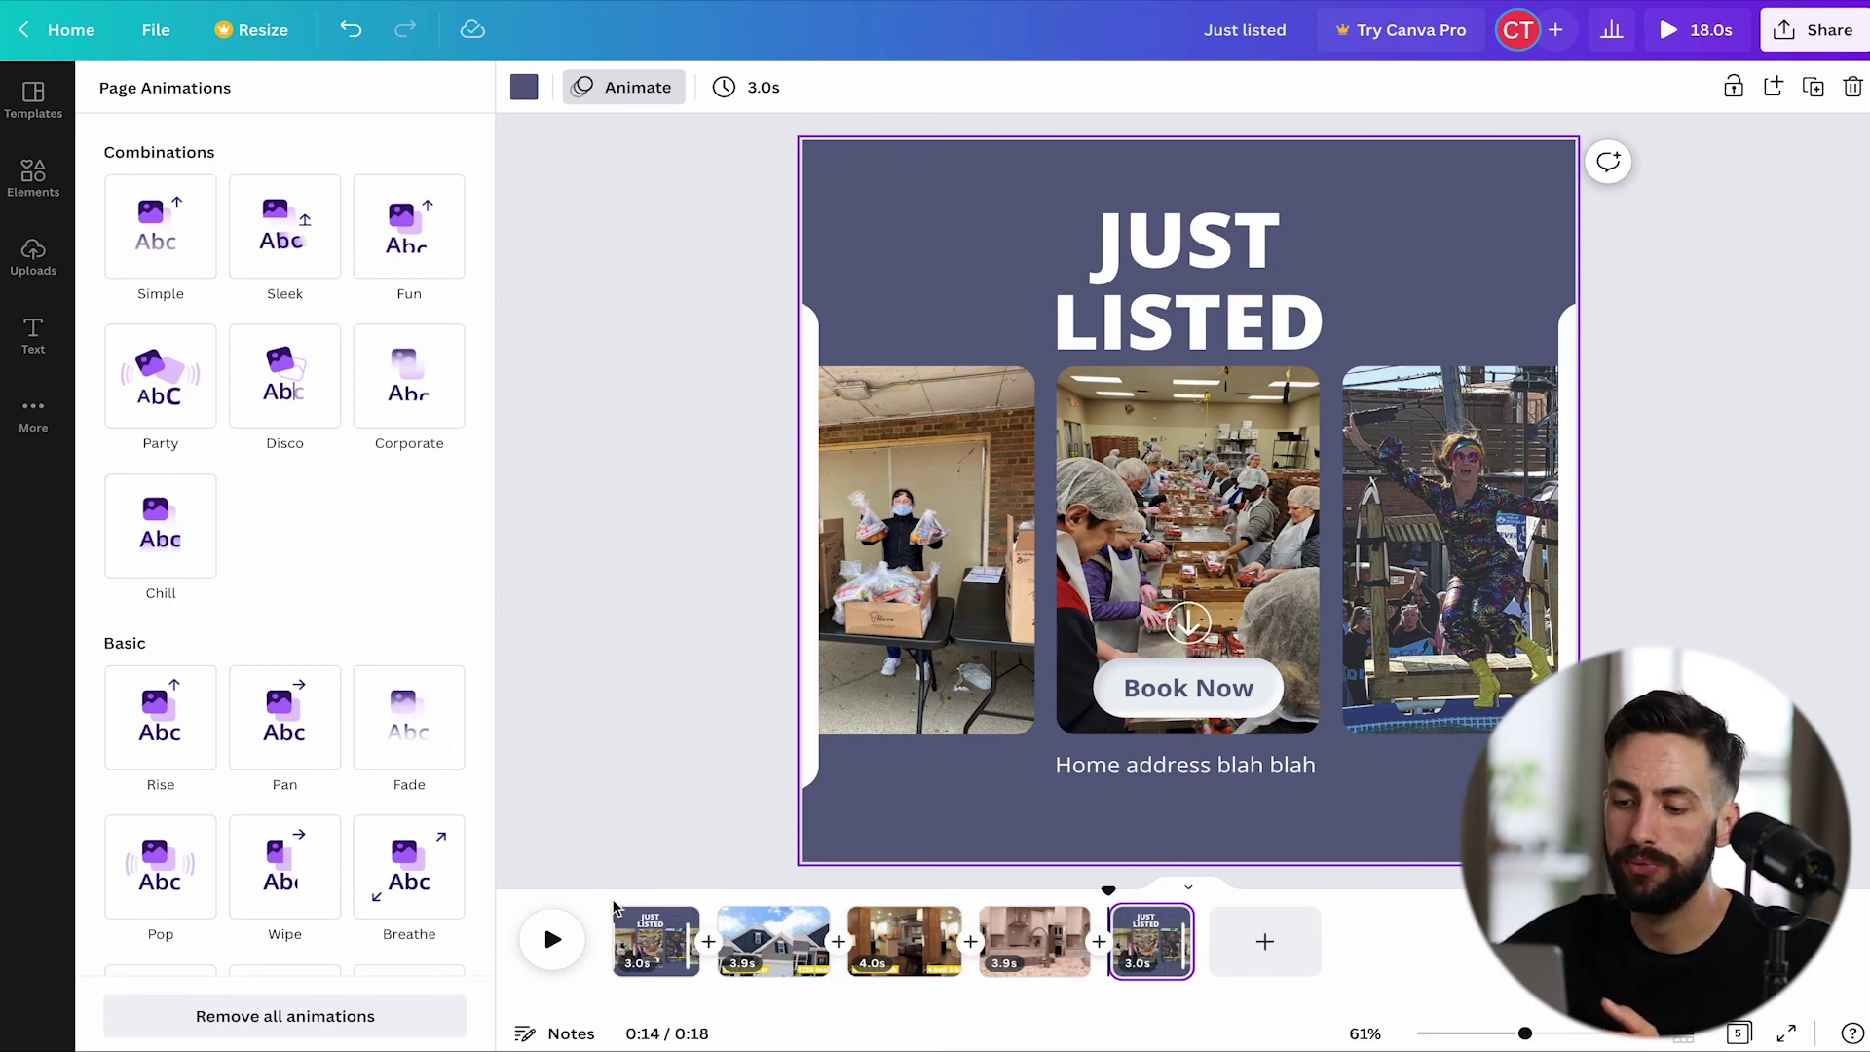
pyautogui.click(613, 906)
pyautogui.click(552, 940)
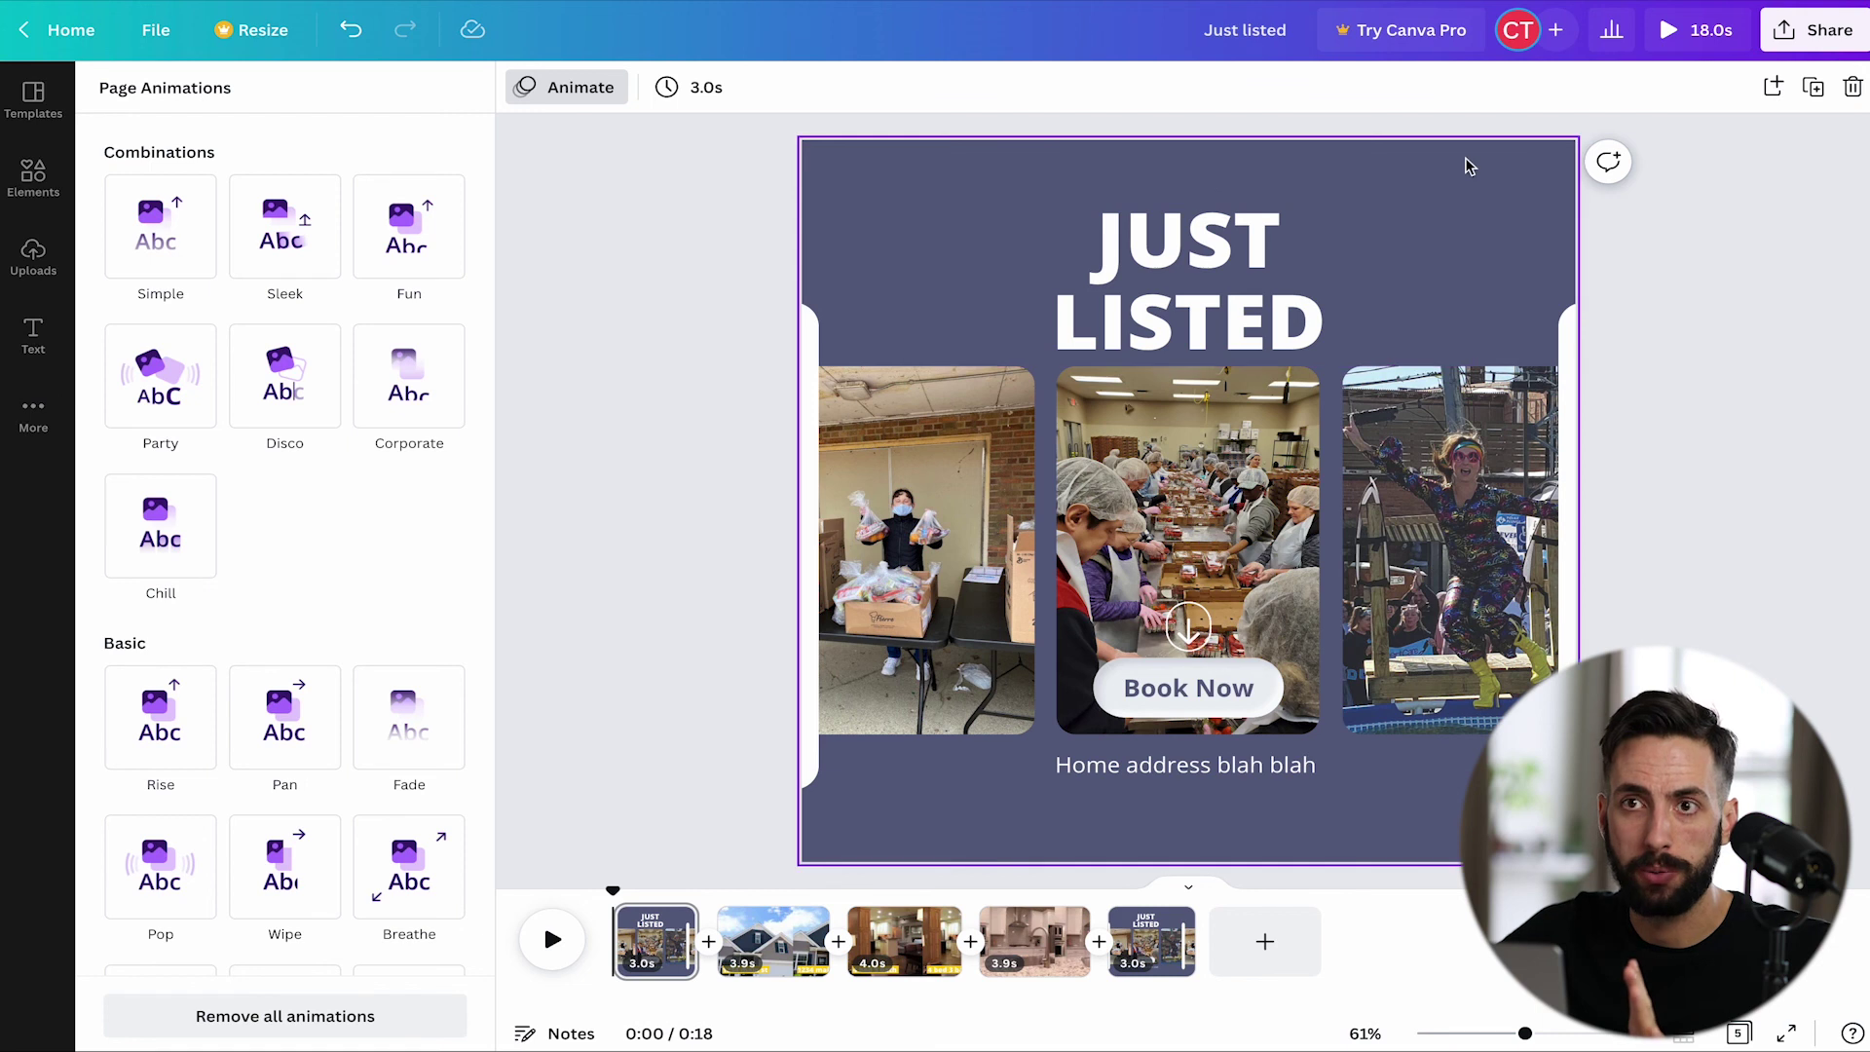
# Download the 18.0s 'Just listed' design as an MP4 Video covering all 5 pages
pyautogui.click(1806, 44)
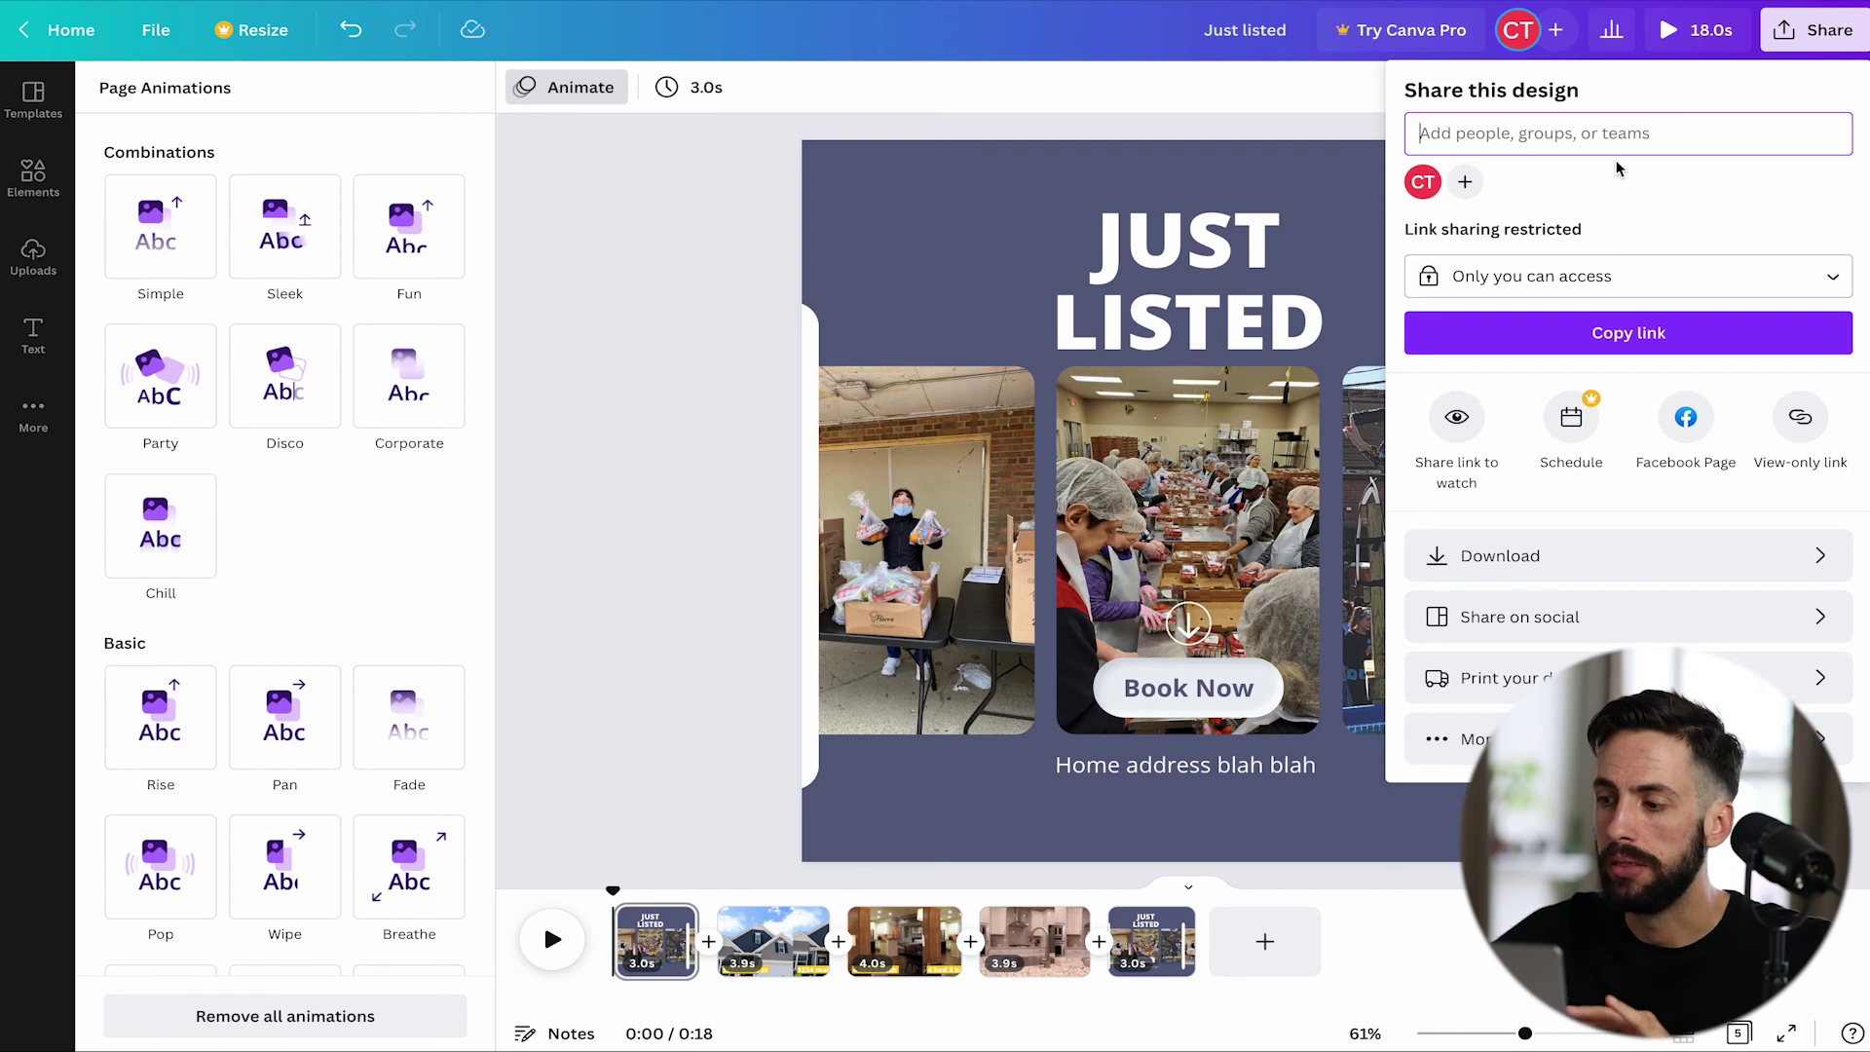
pyautogui.click(1667, 577)
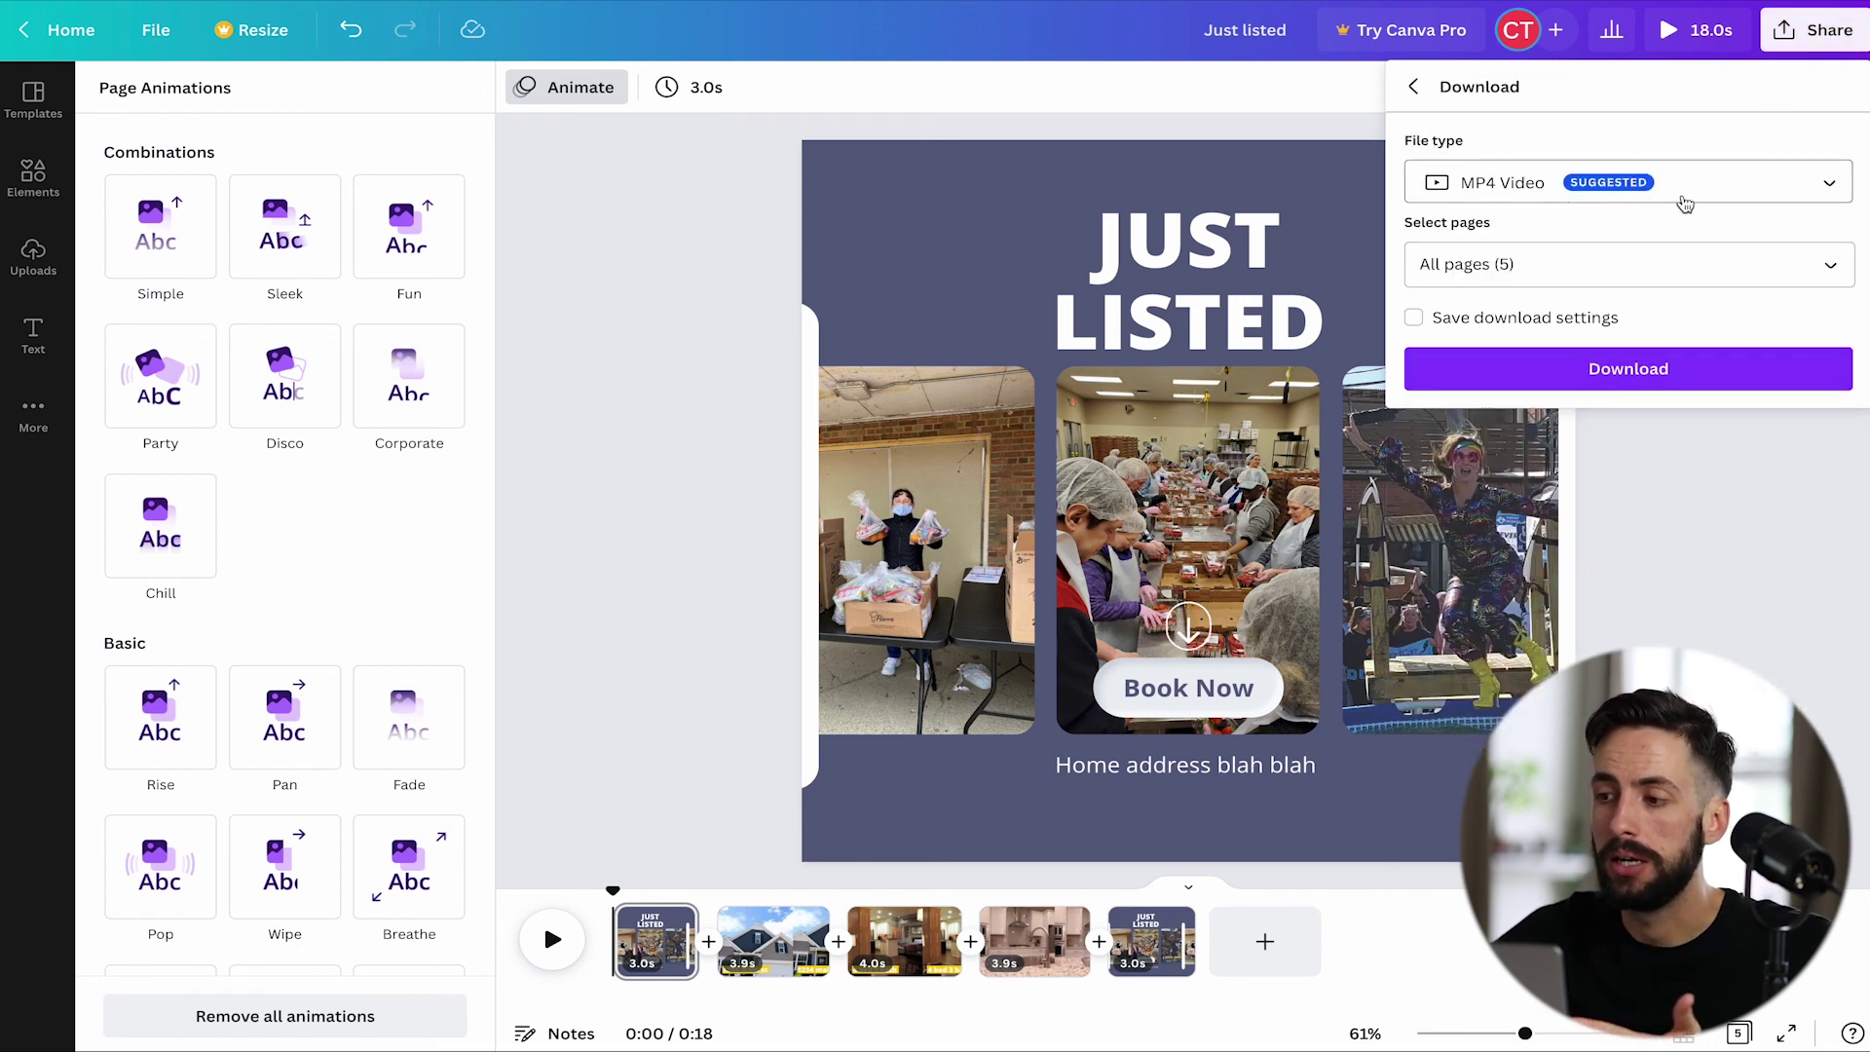
pyautogui.click(1779, 188)
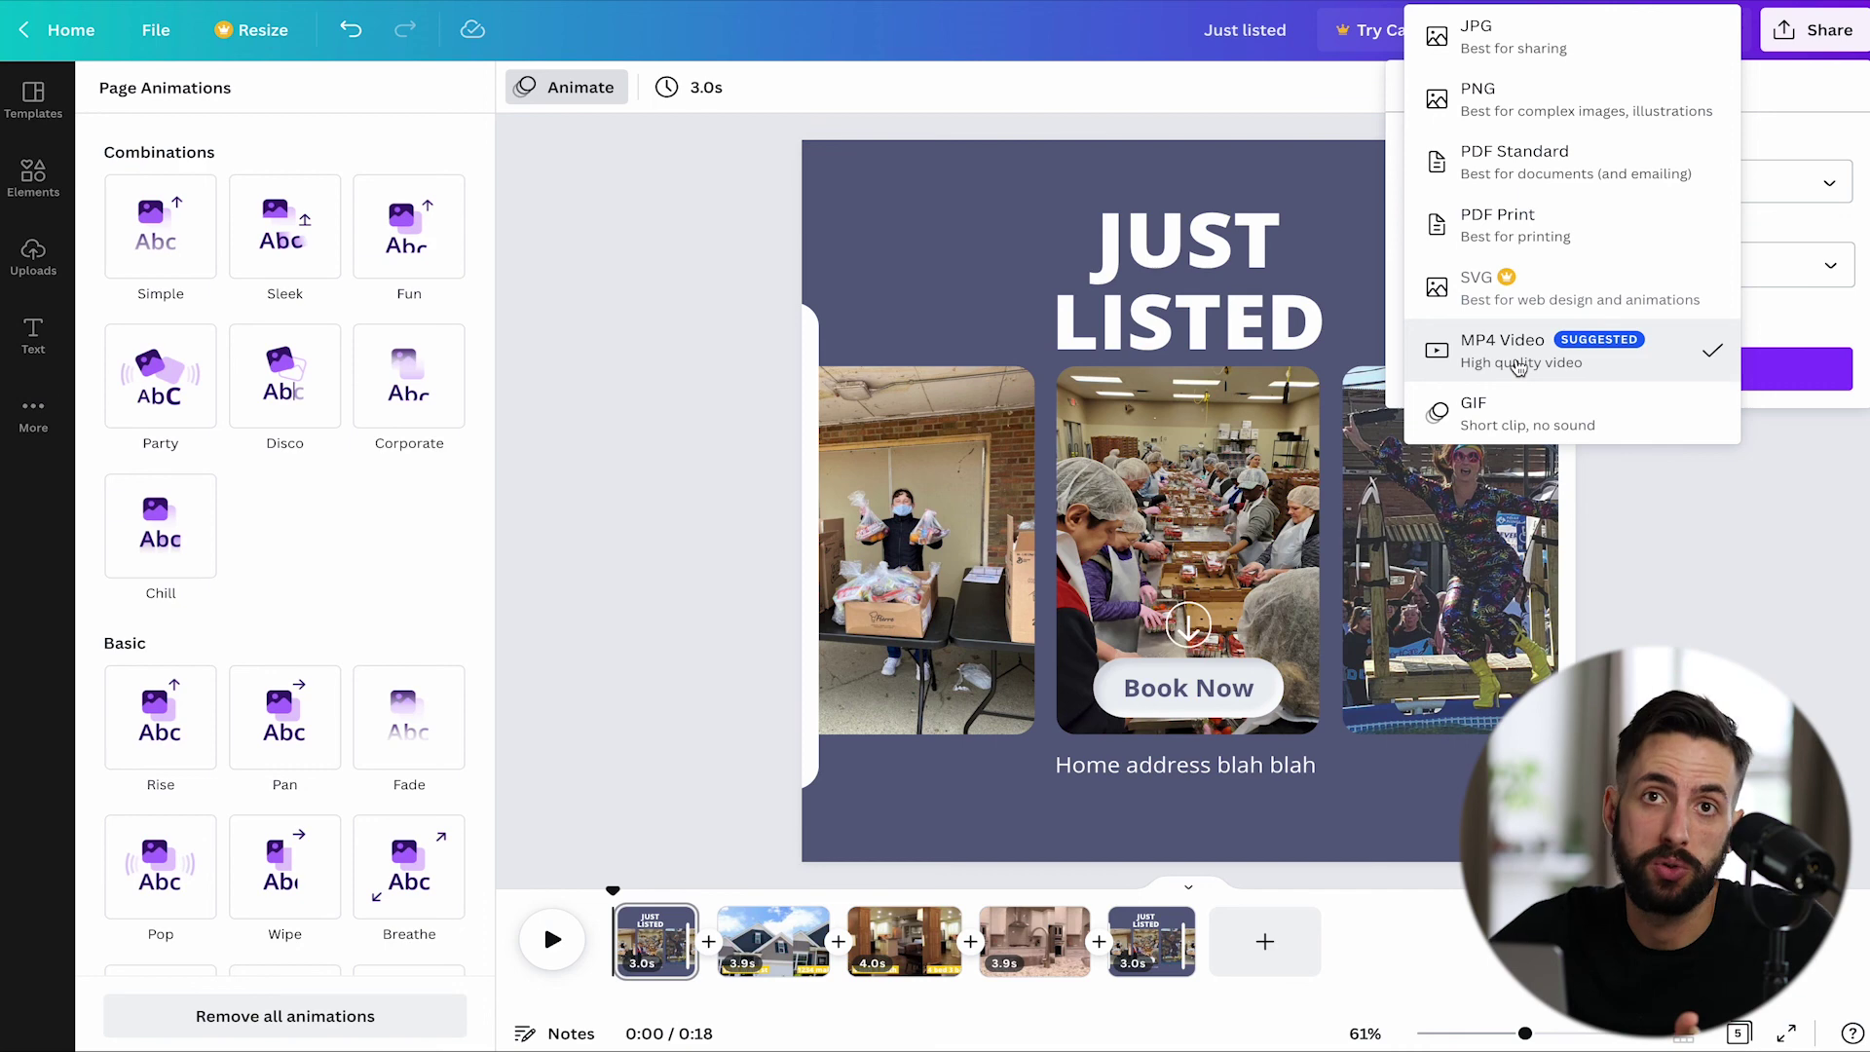
pyautogui.click(1814, 325)
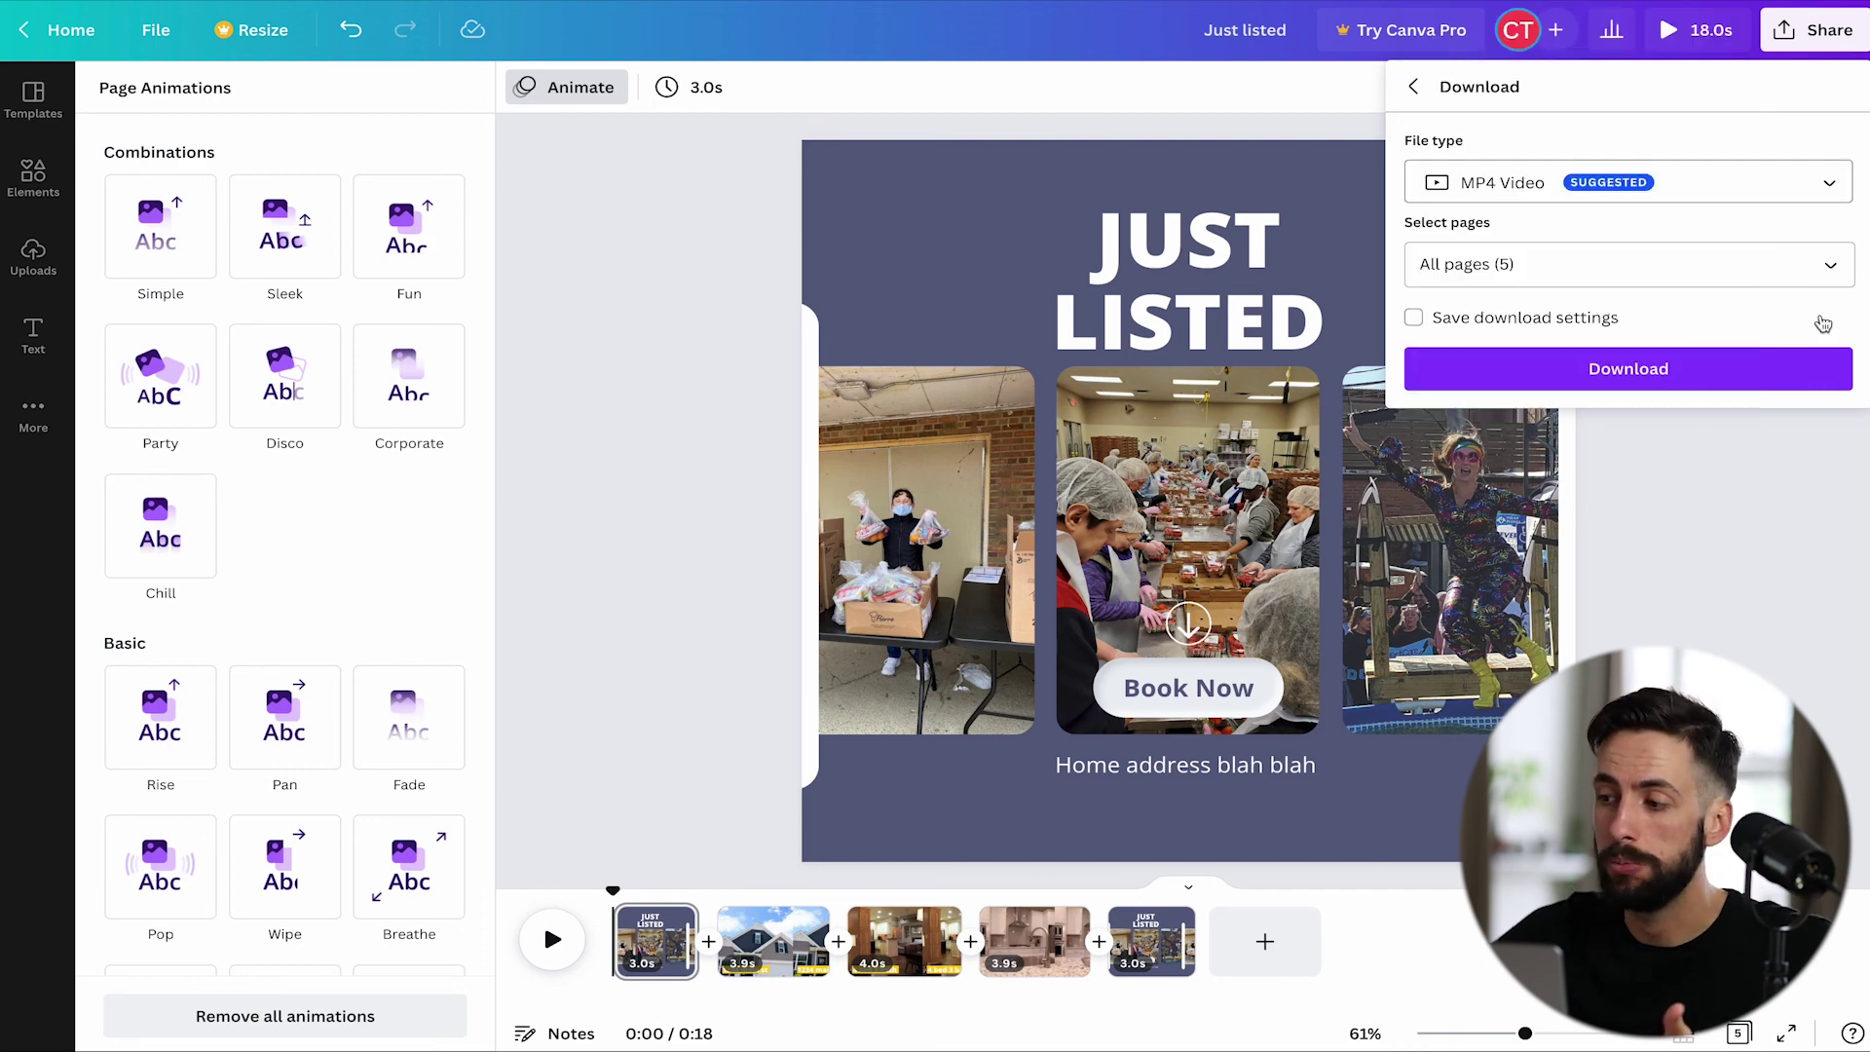
pyautogui.click(1650, 371)
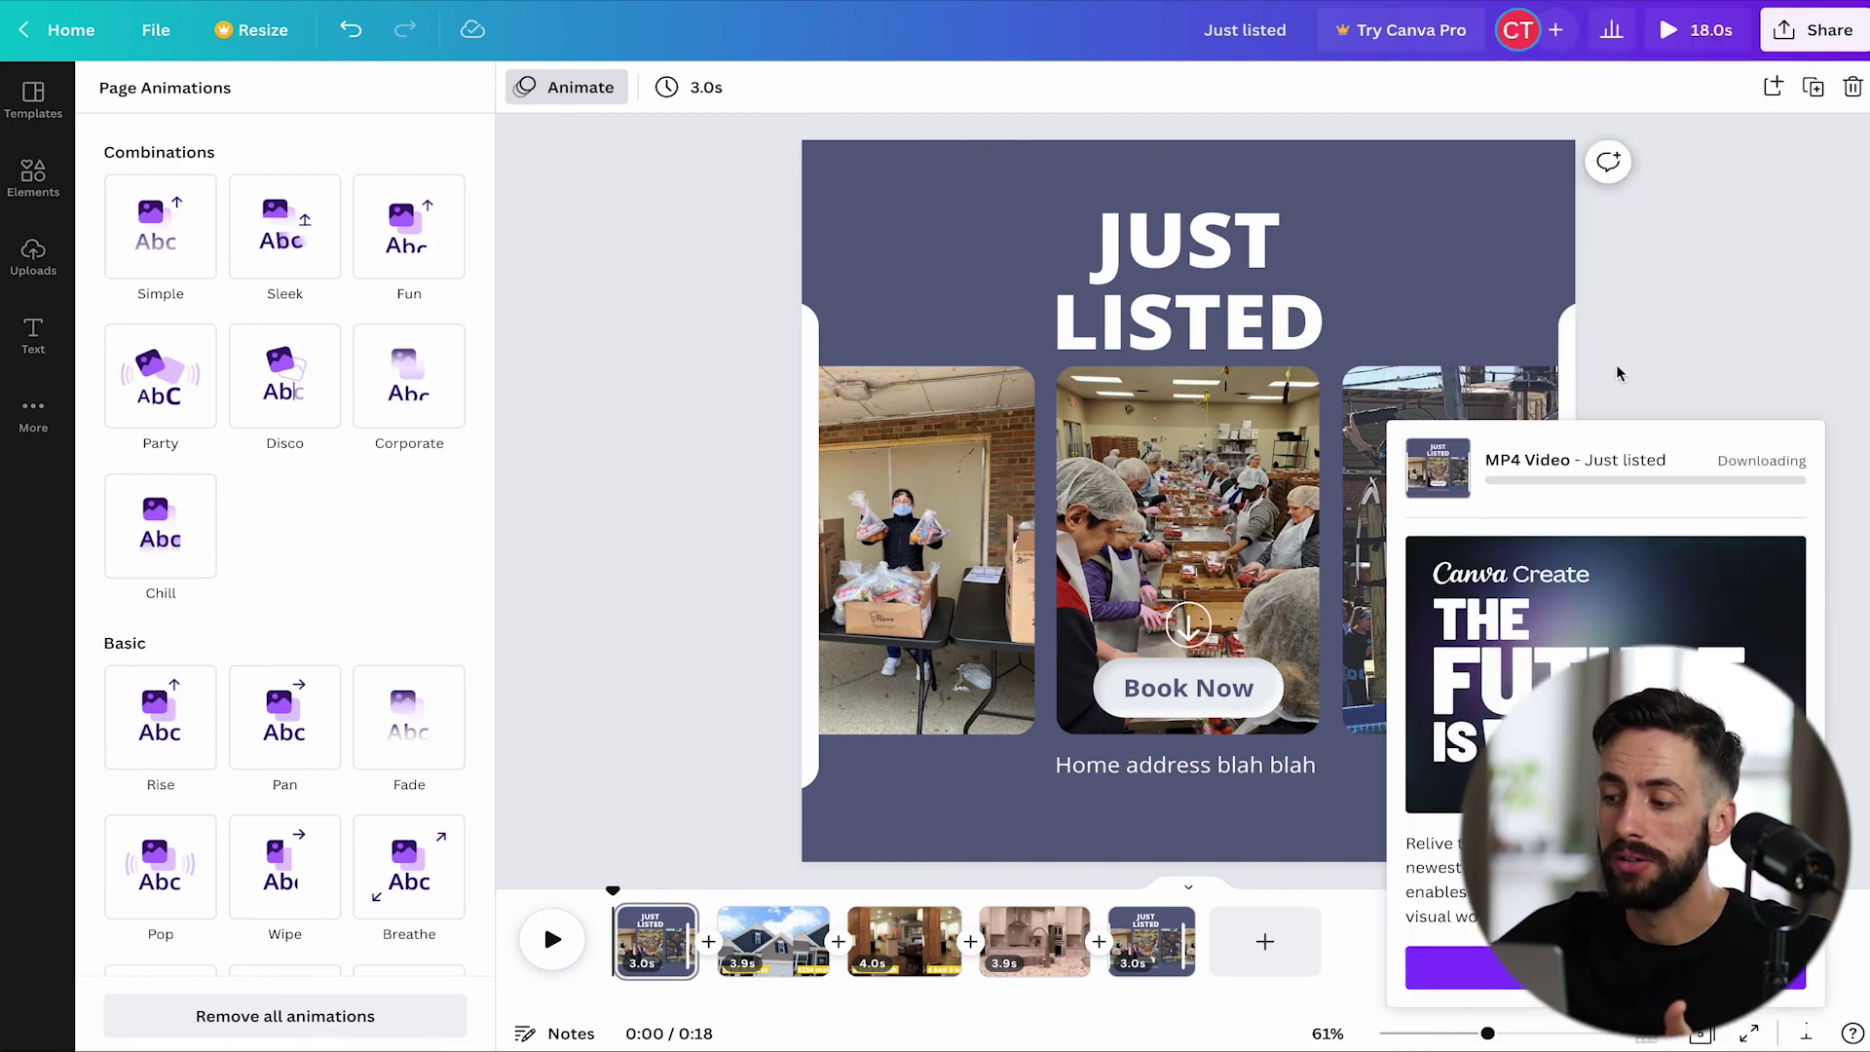